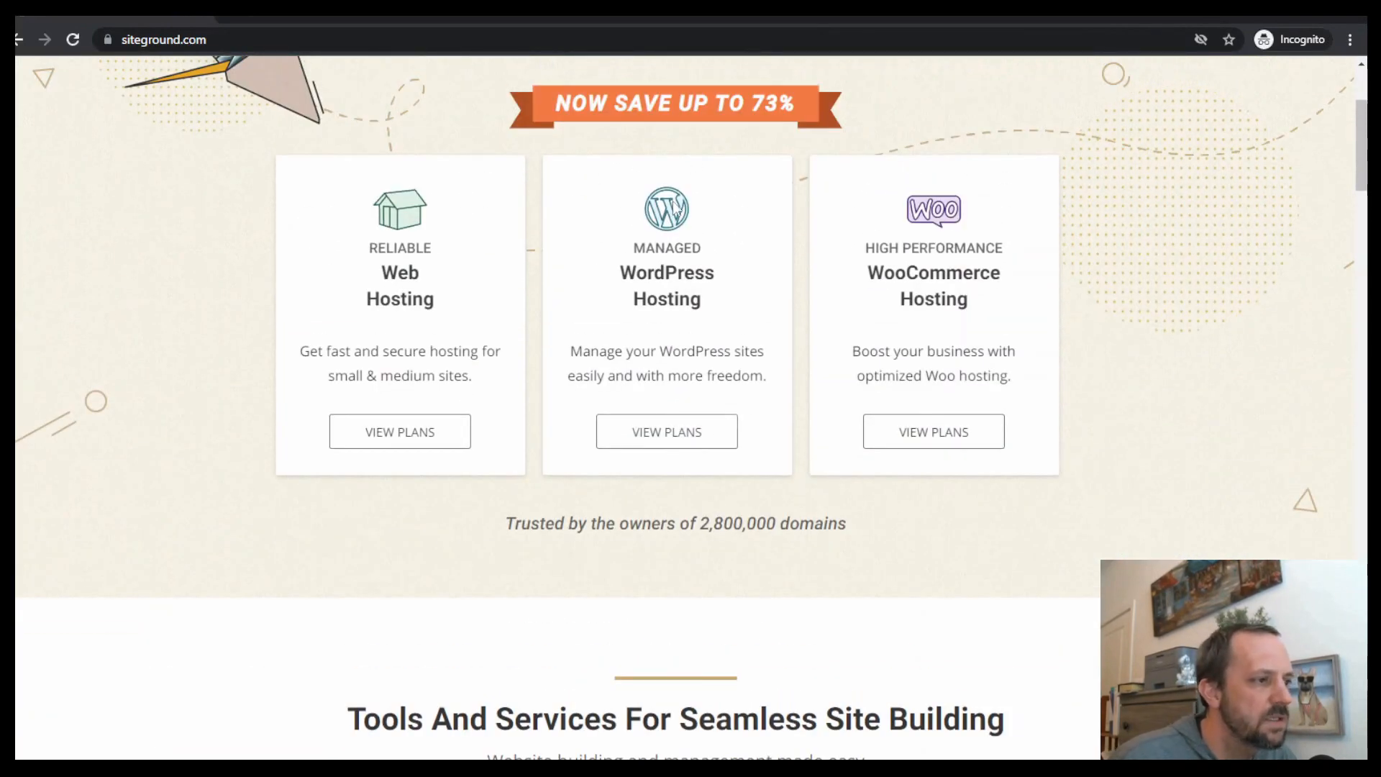
Open the Managed WordPress Hosting plans and choose the StartUp plan
{"action": "left_click", "coordinate": [669, 433]}
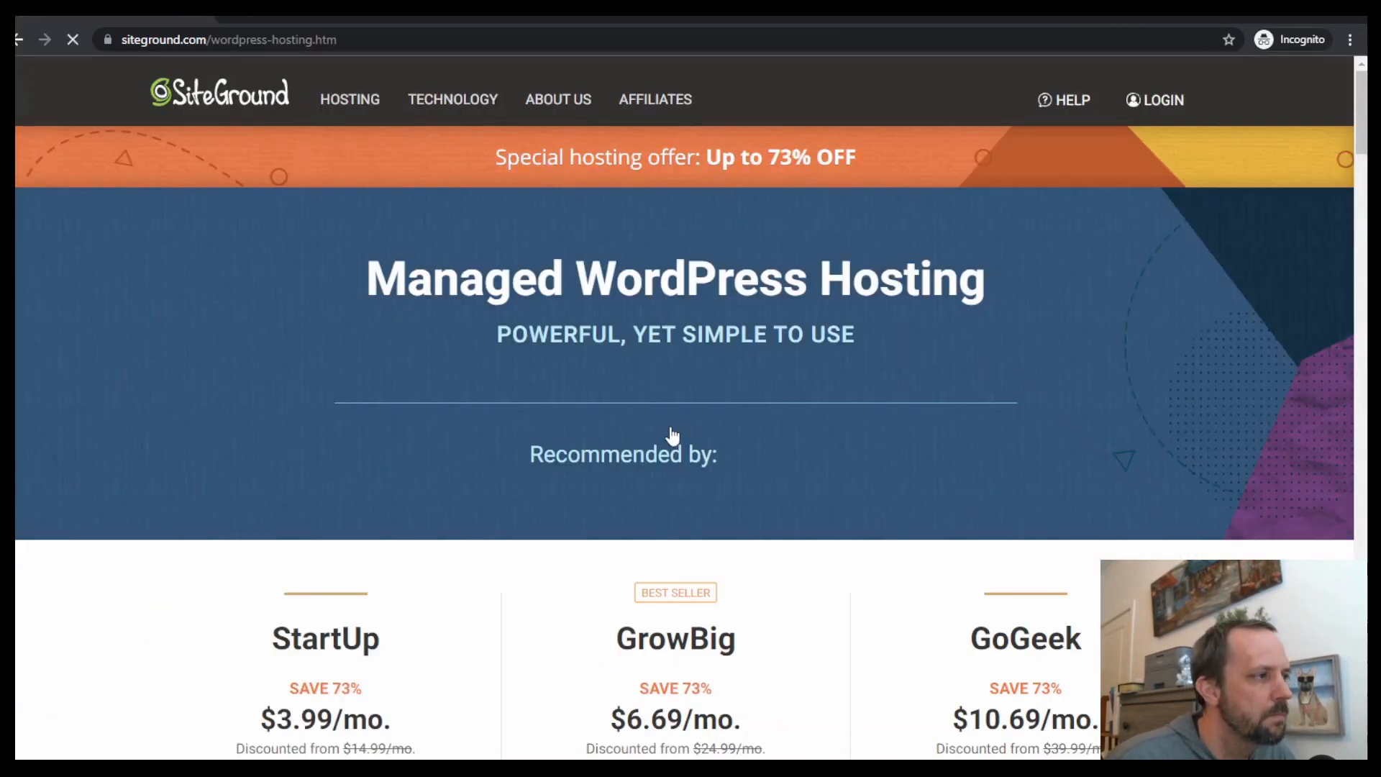
{"action": "scroll", "coordinate": [1079, 374], "scroll_direction": "down", "scroll_amount": 6}
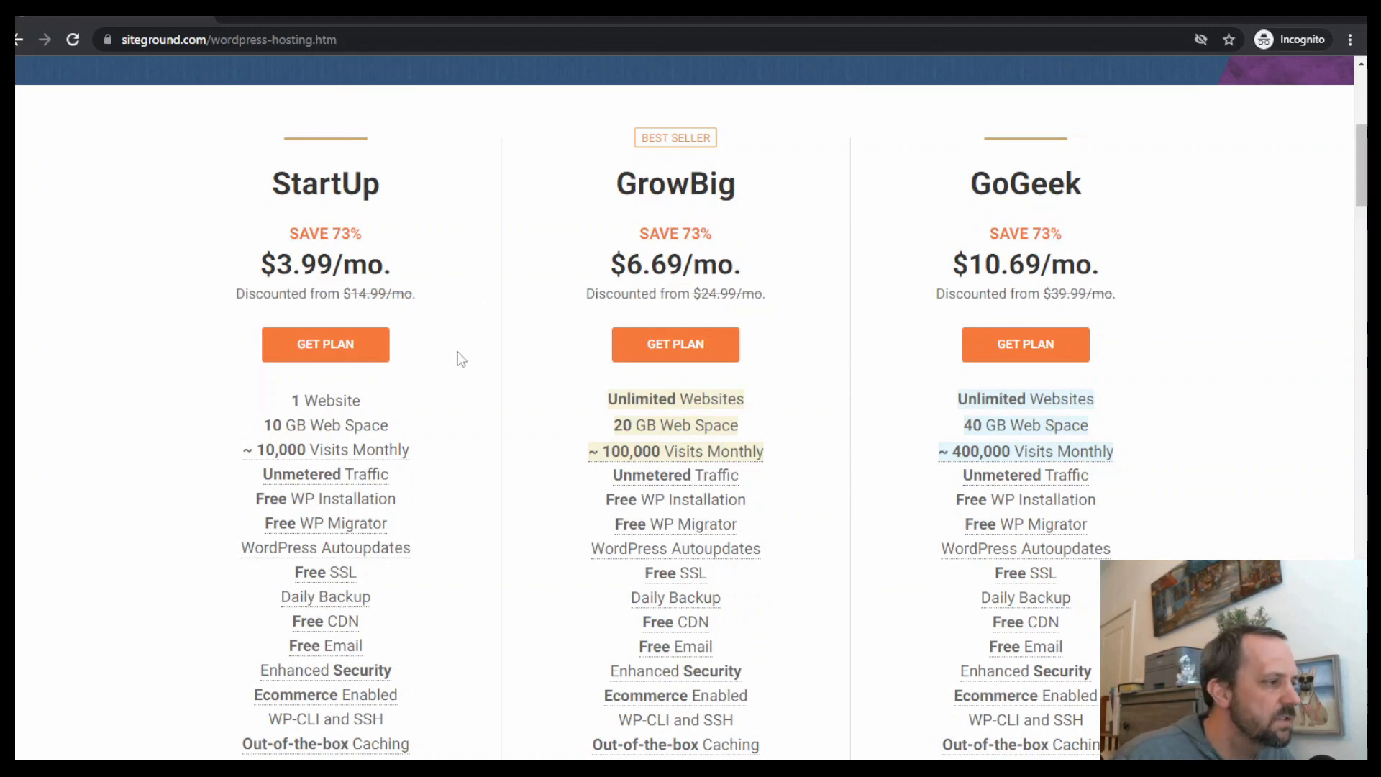
{"action": "left_click", "coordinate": [323, 346]}
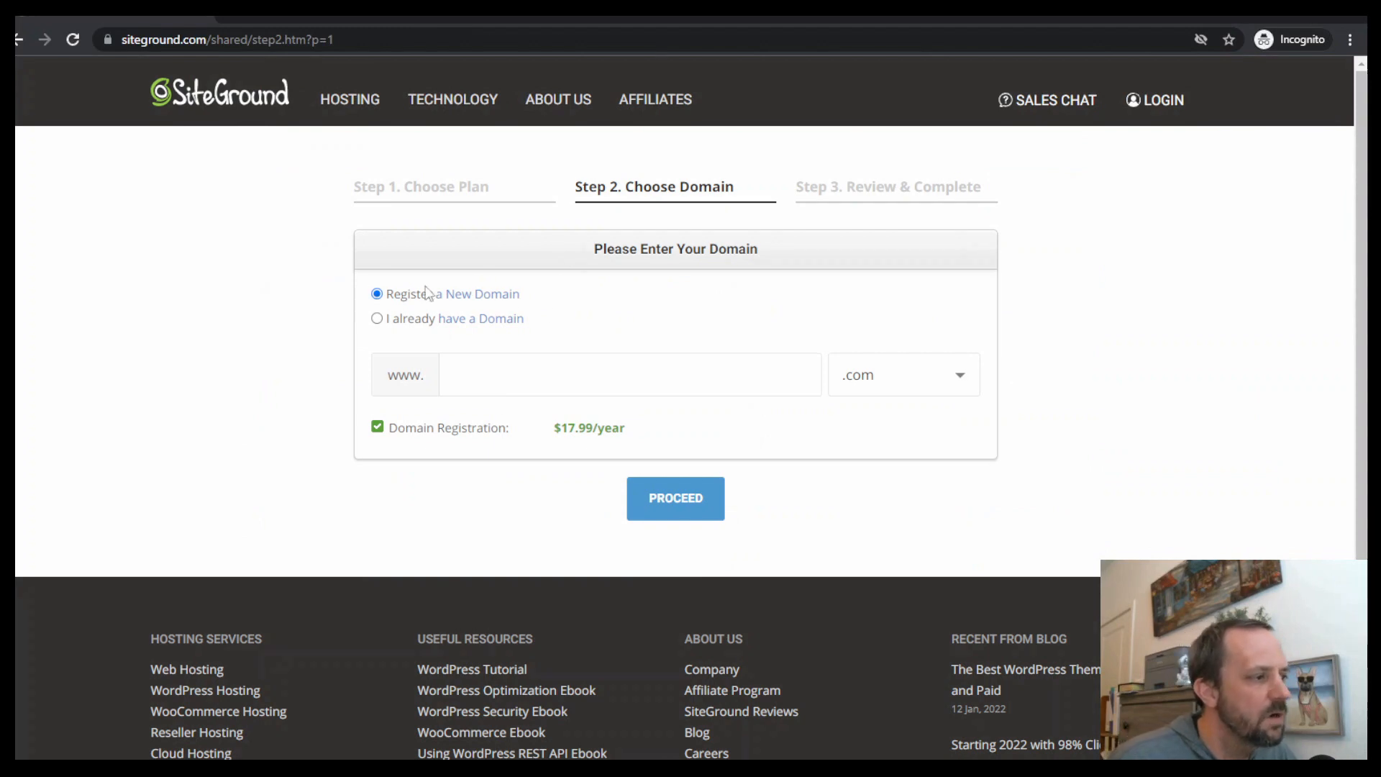
Enter asdfwe24243t5 as a new .com domain to register and proceed to the review step
{"action": "left_click", "coordinate": [569, 375]}
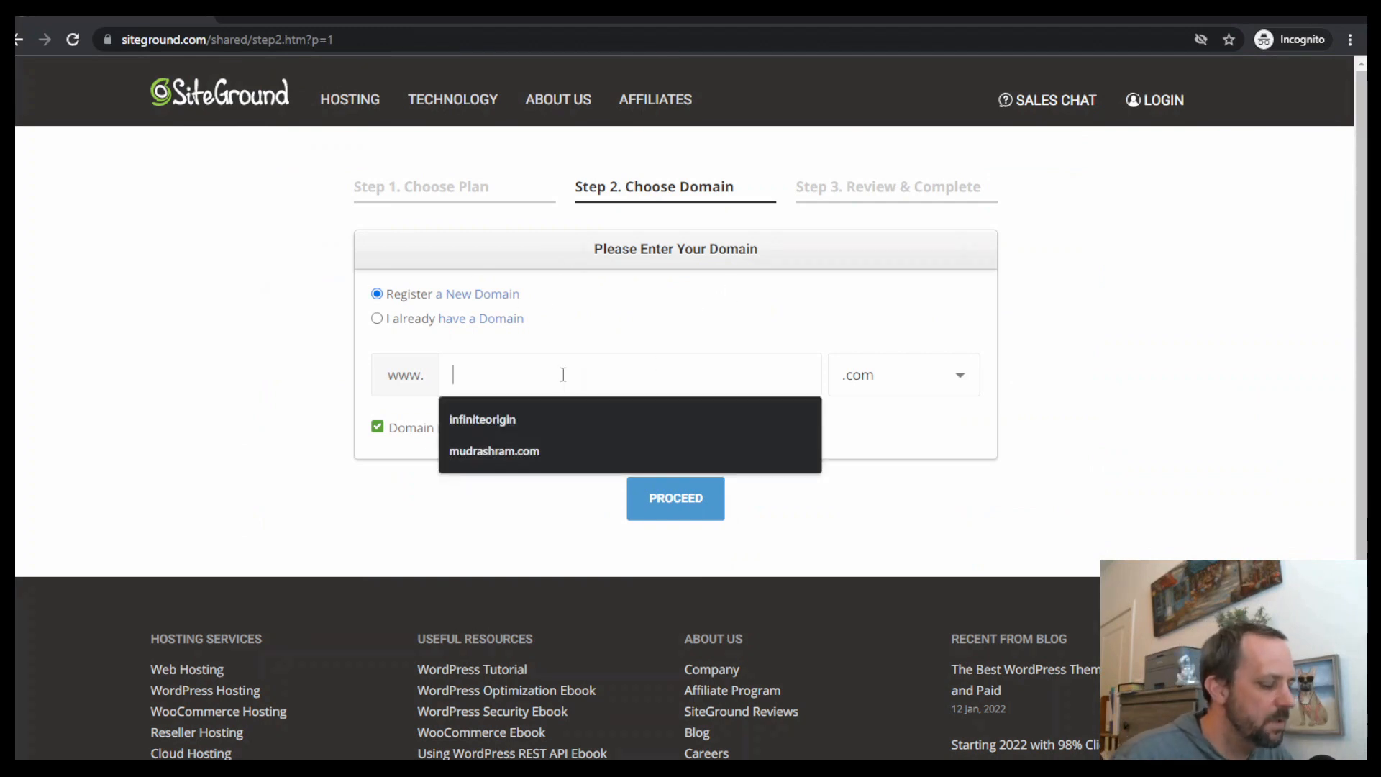
{"action": "type", "text": "asdfwe24243t5"}
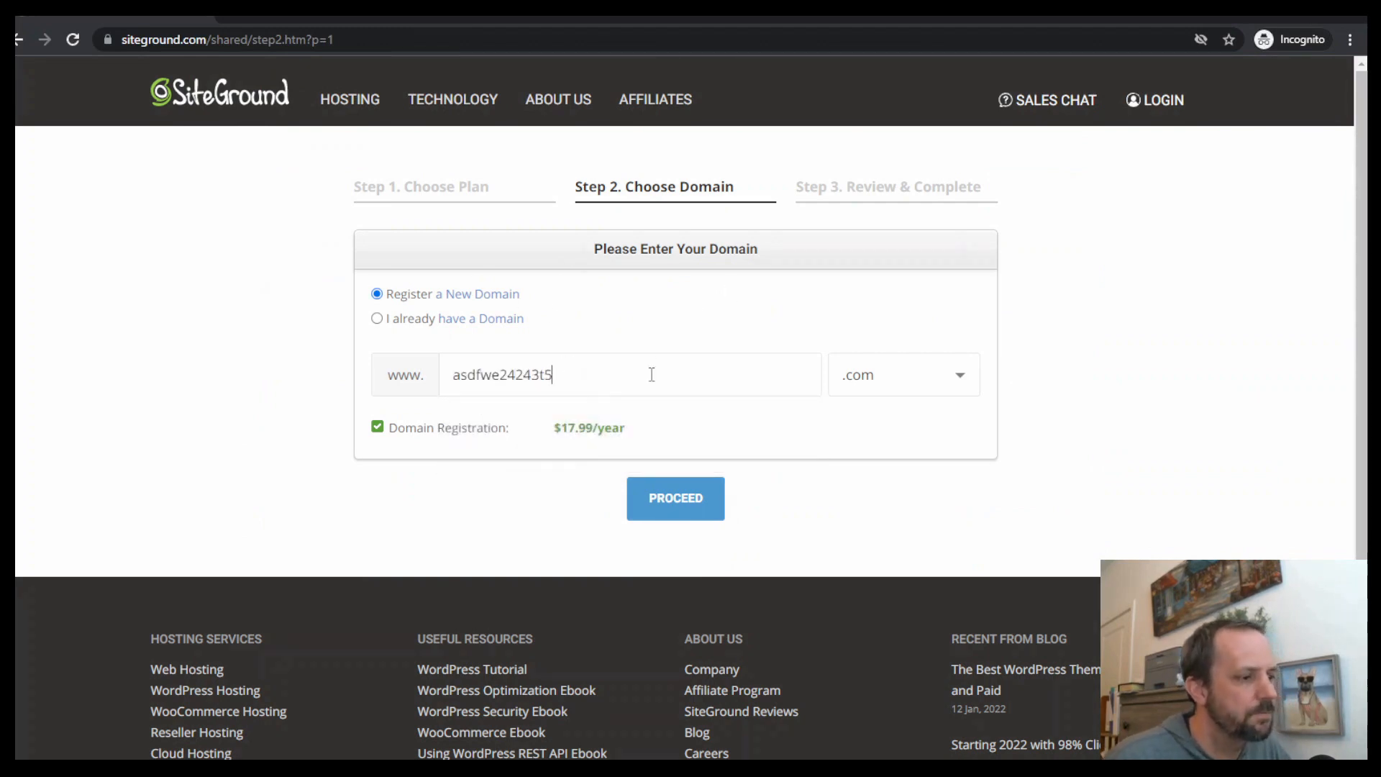
{"action": "left_click", "coordinate": [685, 503]}
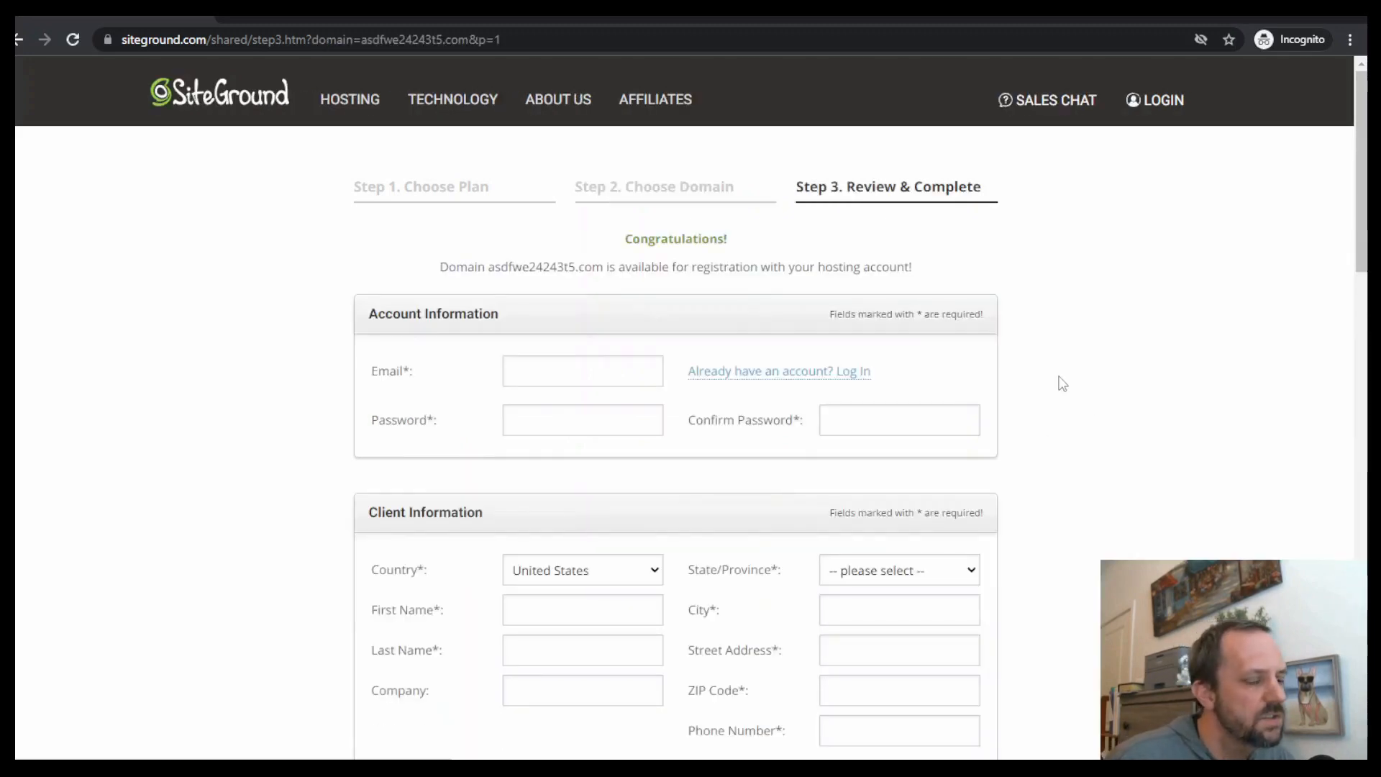
Add Domain Privacy to the order's extra services
{"action": "scroll", "coordinate": [1086, 380], "scroll_direction": "down", "scroll_amount": 3}
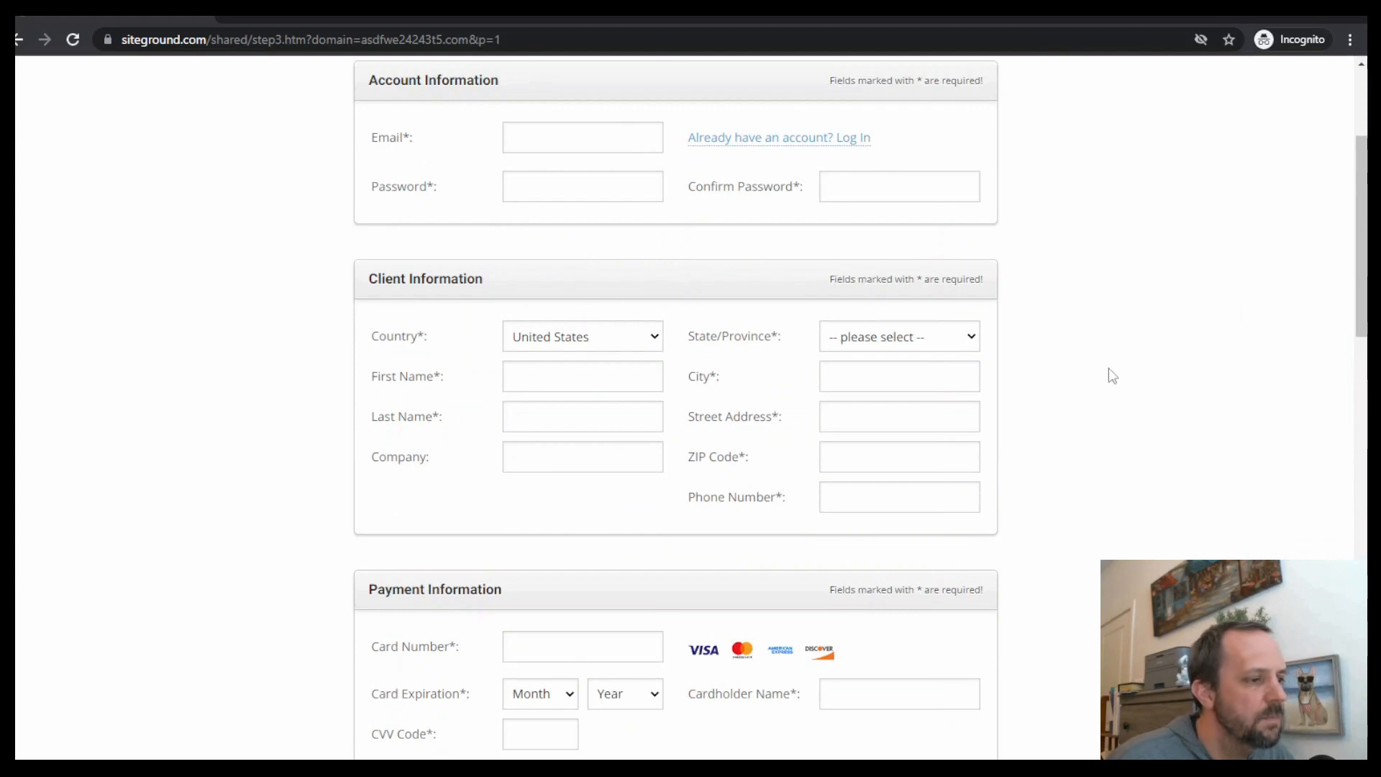
{"action": "scroll", "coordinate": [1083, 376], "scroll_direction": "up", "scroll_amount": 3}
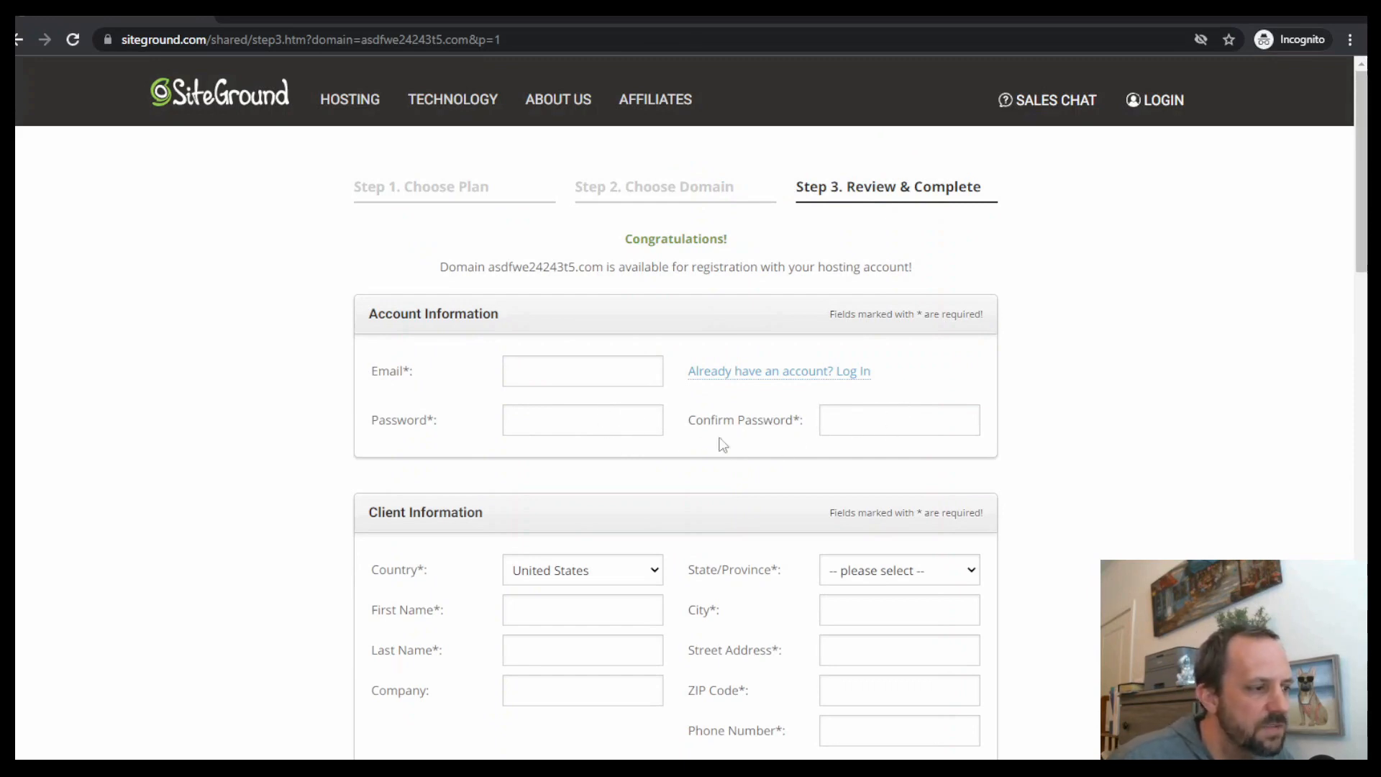
{"action": "scroll", "coordinate": [892, 408], "scroll_direction": "down", "scroll_amount": 6}
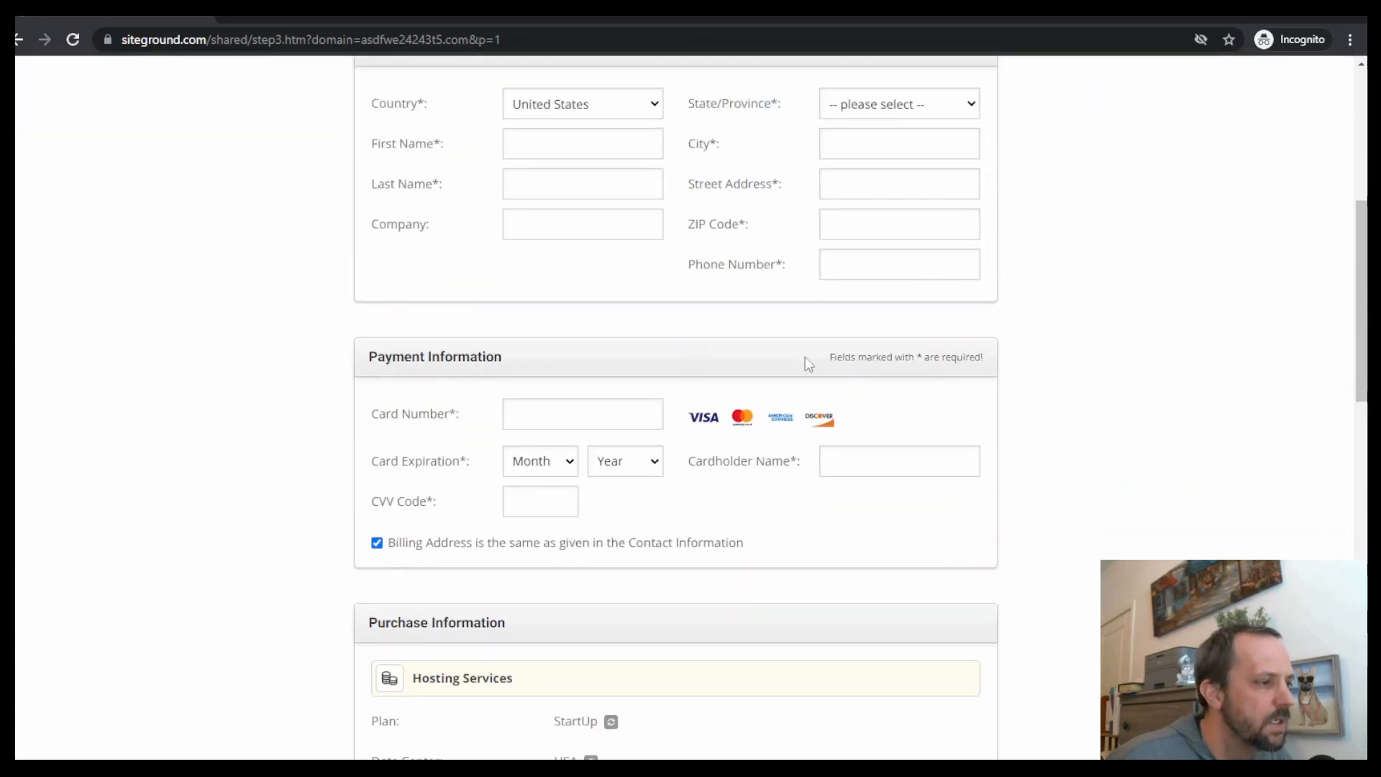
{"action": "scroll", "coordinate": [1007, 309], "scroll_direction": "down", "scroll_amount": 6}
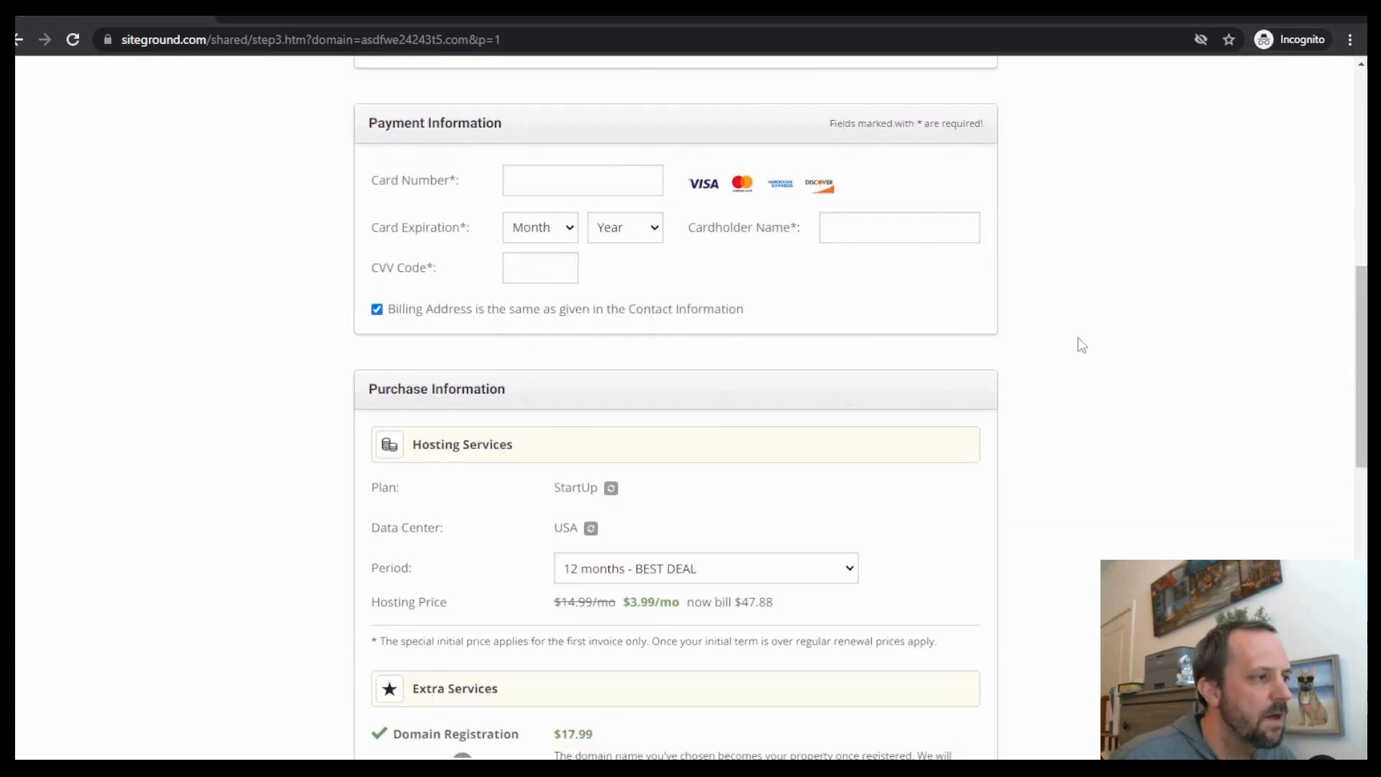
{"action": "scroll", "coordinate": [818, 364], "scroll_direction": "down", "scroll_amount": 3}
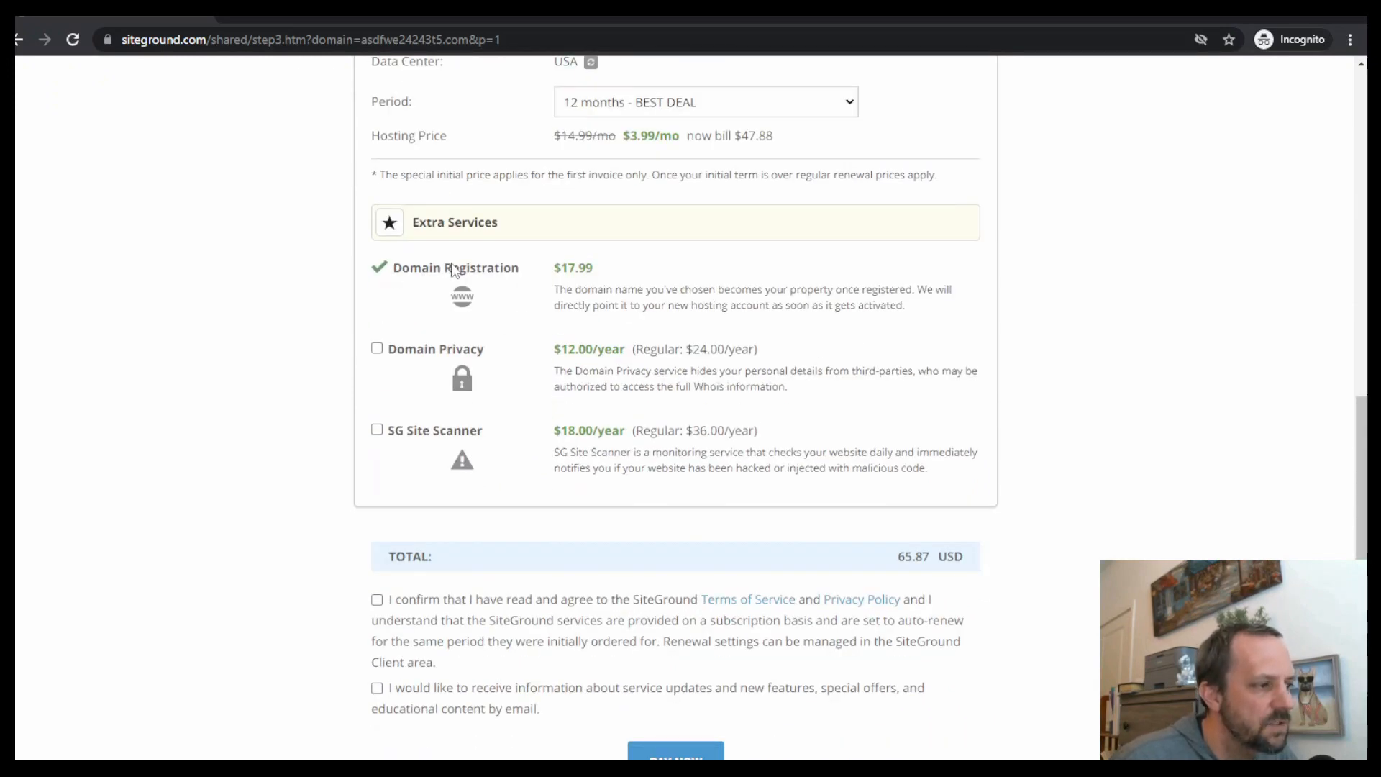
{"action": "left_click", "coordinate": [376, 349]}
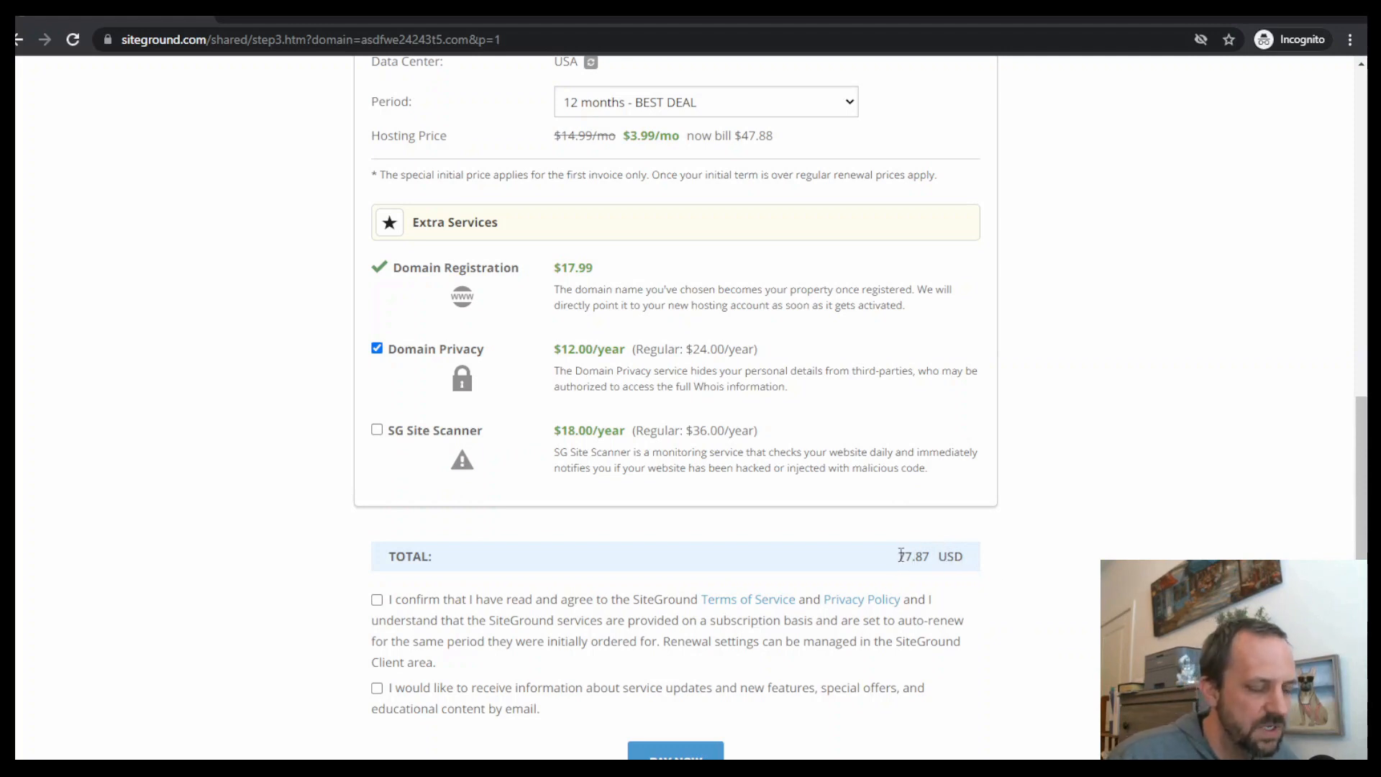
Review the order total and the rest of the checkout form
{"action": "scroll", "coordinate": [1072, 479], "scroll_direction": "down", "scroll_amount": 6}
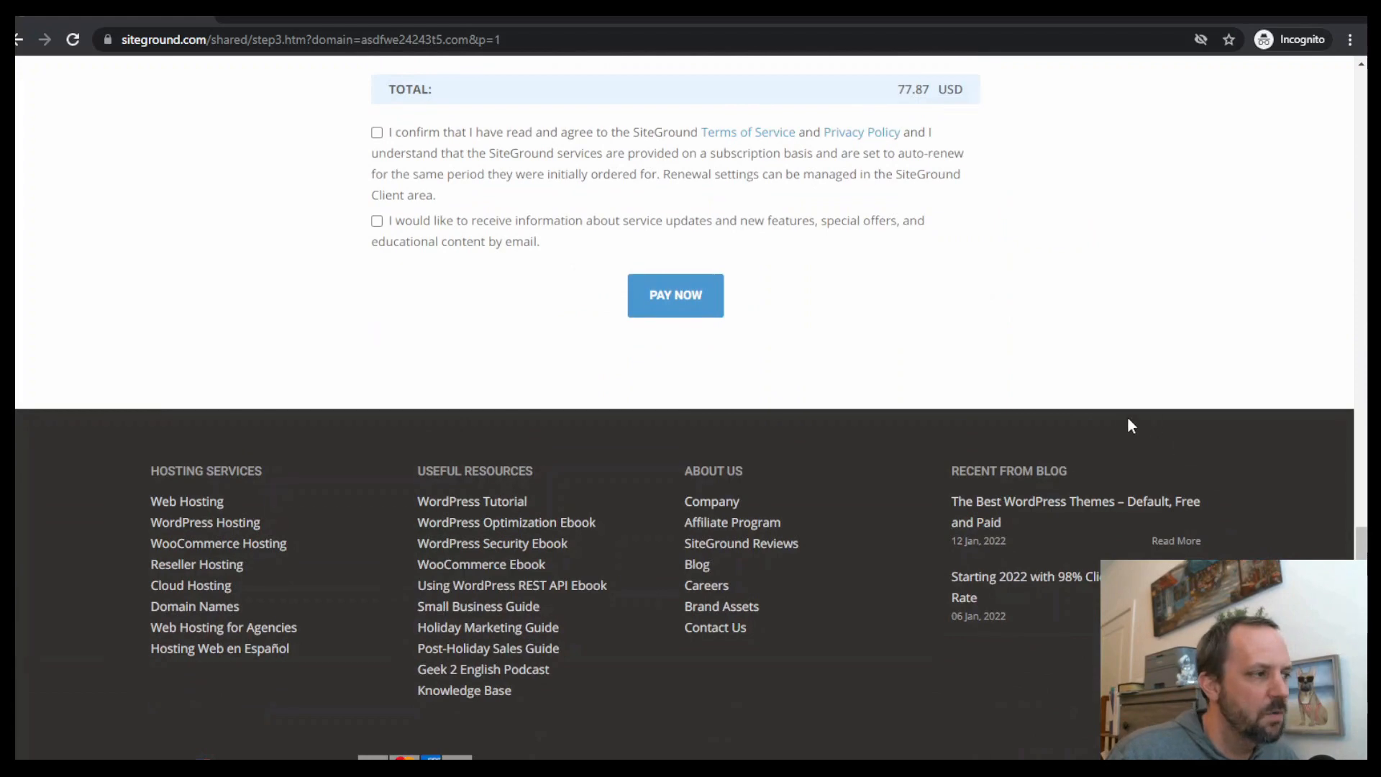
{"action": "scroll", "coordinate": [818, 513], "scroll_direction": "up", "scroll_amount": 11}
{"action": "scroll", "coordinate": [987, 552], "scroll_direction": "up", "scroll_amount": 1}
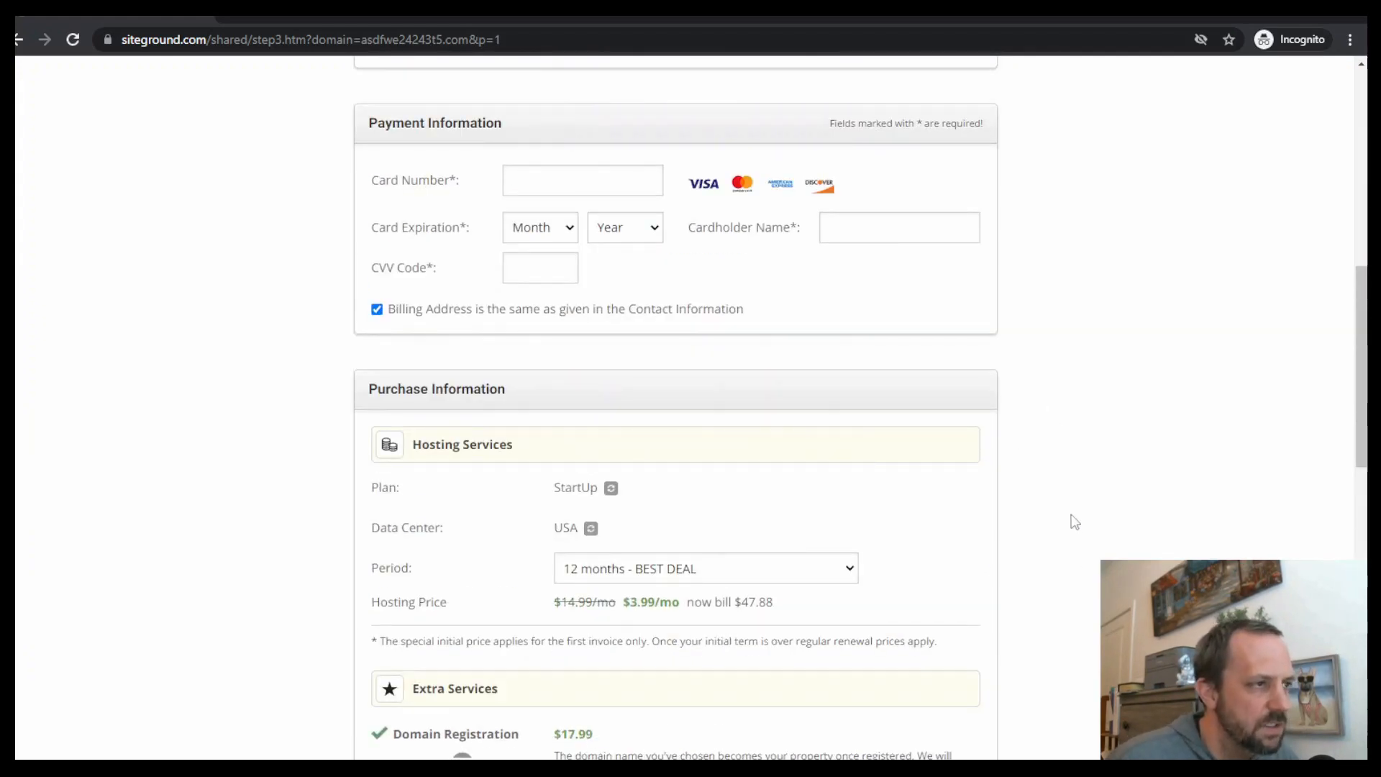
{"action": "scroll", "coordinate": [1072, 521], "scroll_direction": "up", "scroll_amount": 9}
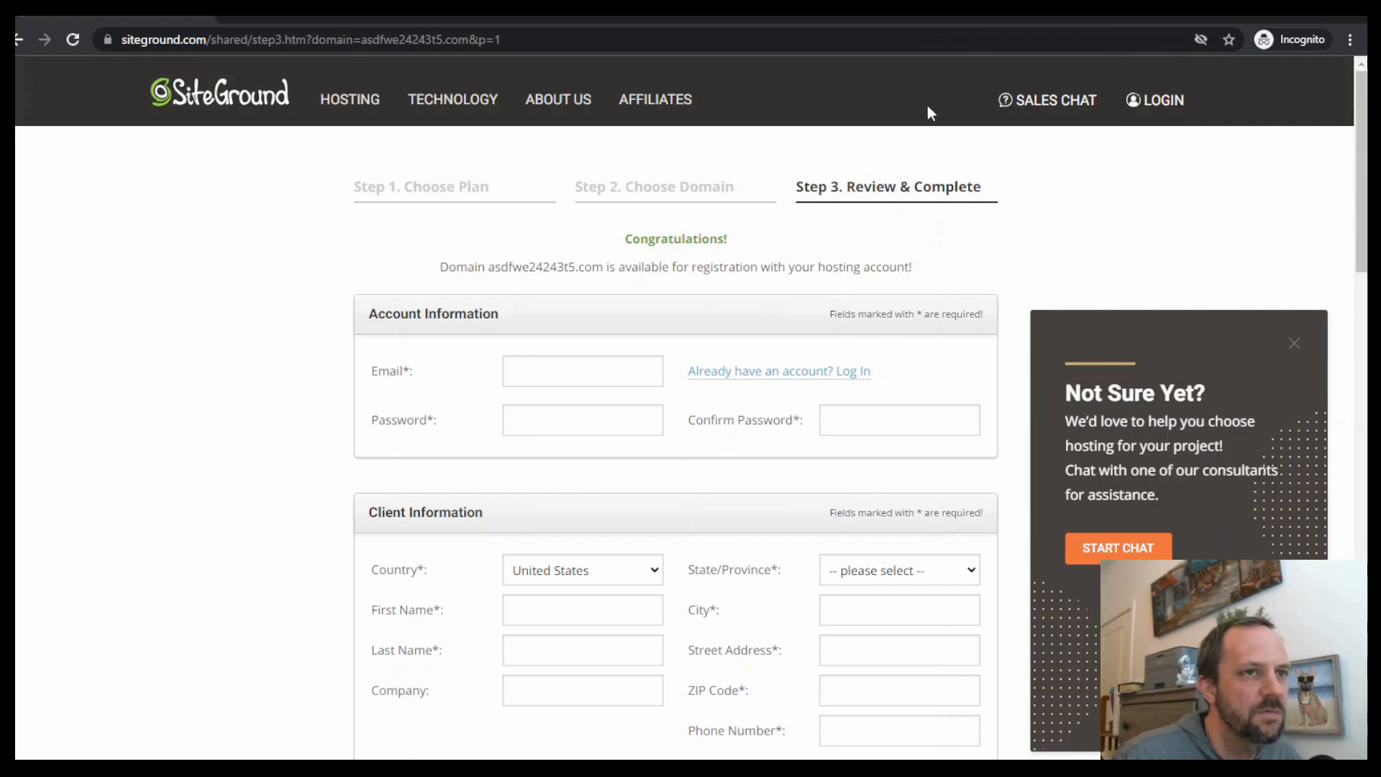
Switch to the SiteGround account and choose a temporary domain for a new website
{"action": "key", "text": "alt+Tab"}
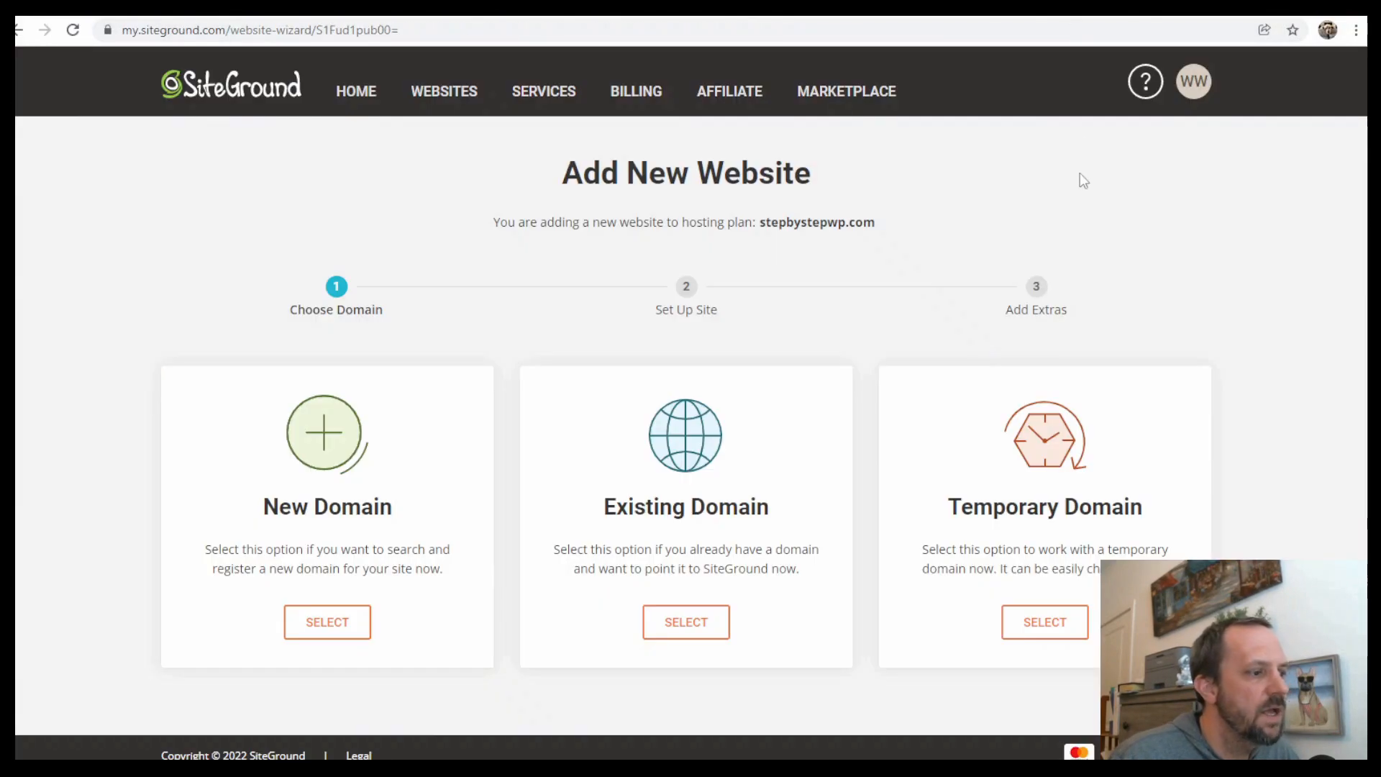
{"action": "left_click", "coordinate": [1059, 623]}
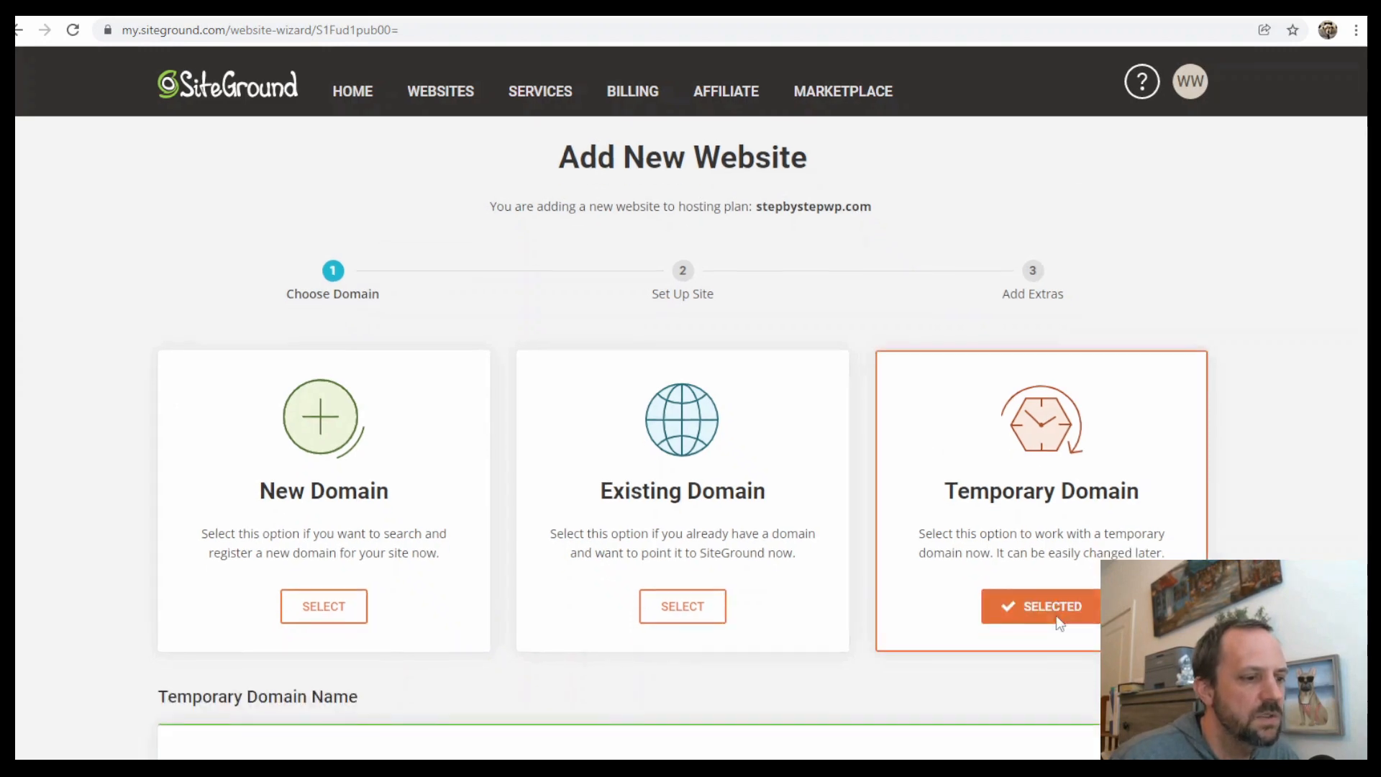
{"action": "scroll", "coordinate": [990, 480], "scroll_direction": "down", "scroll_amount": 4}
{"action": "left_click", "coordinate": [738, 647]}
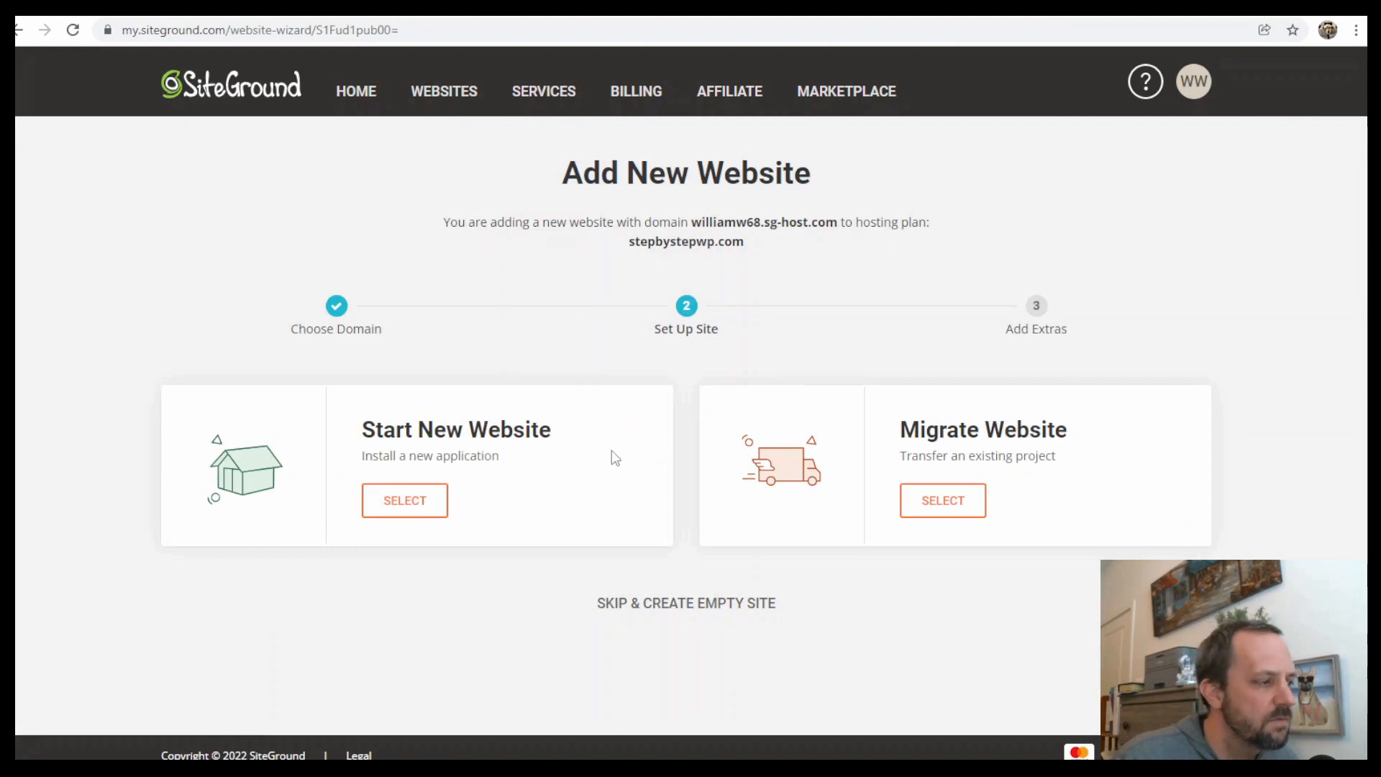
Start a new website and pick WordPress as its application
{"action": "left_click", "coordinate": [425, 512]}
{"action": "scroll", "coordinate": [631, 483], "scroll_direction": "down", "scroll_amount": 3}
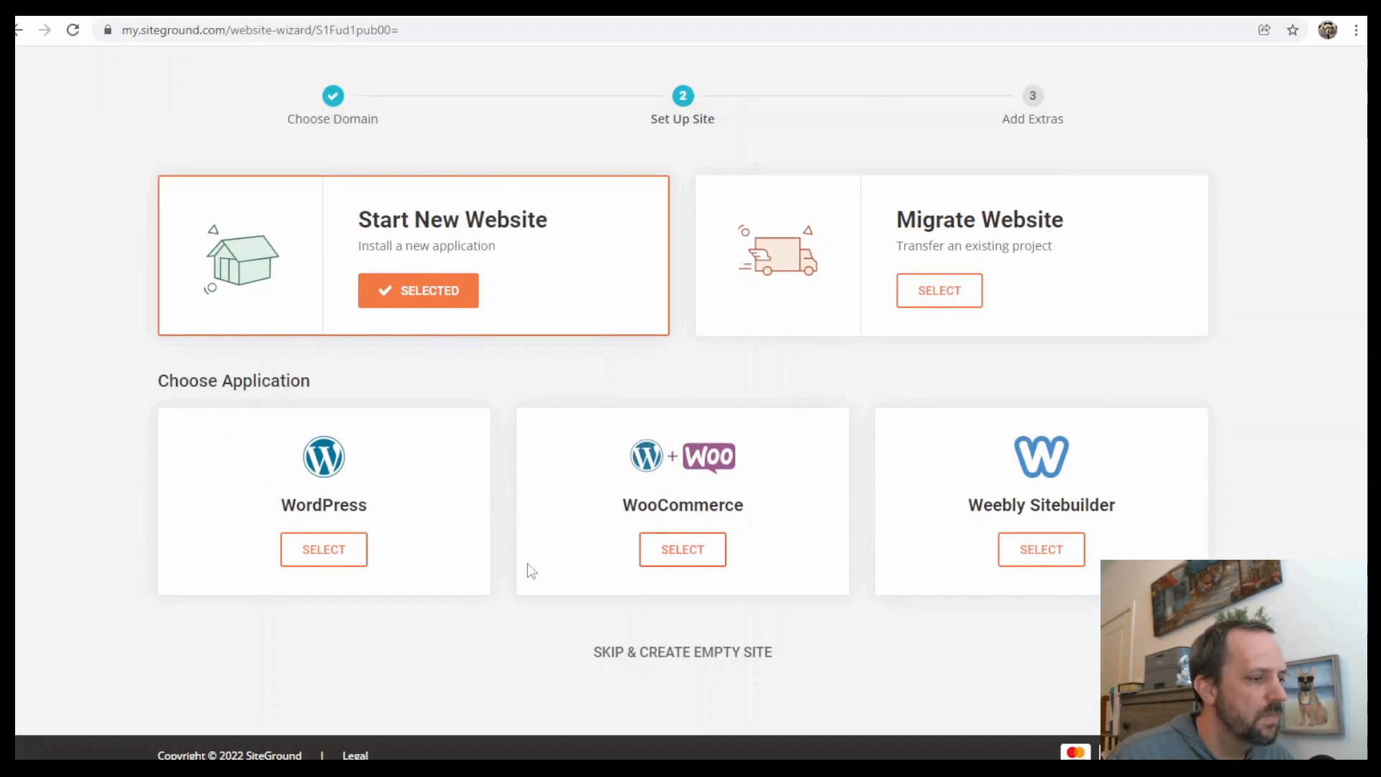
{"action": "left_click", "coordinate": [338, 550]}
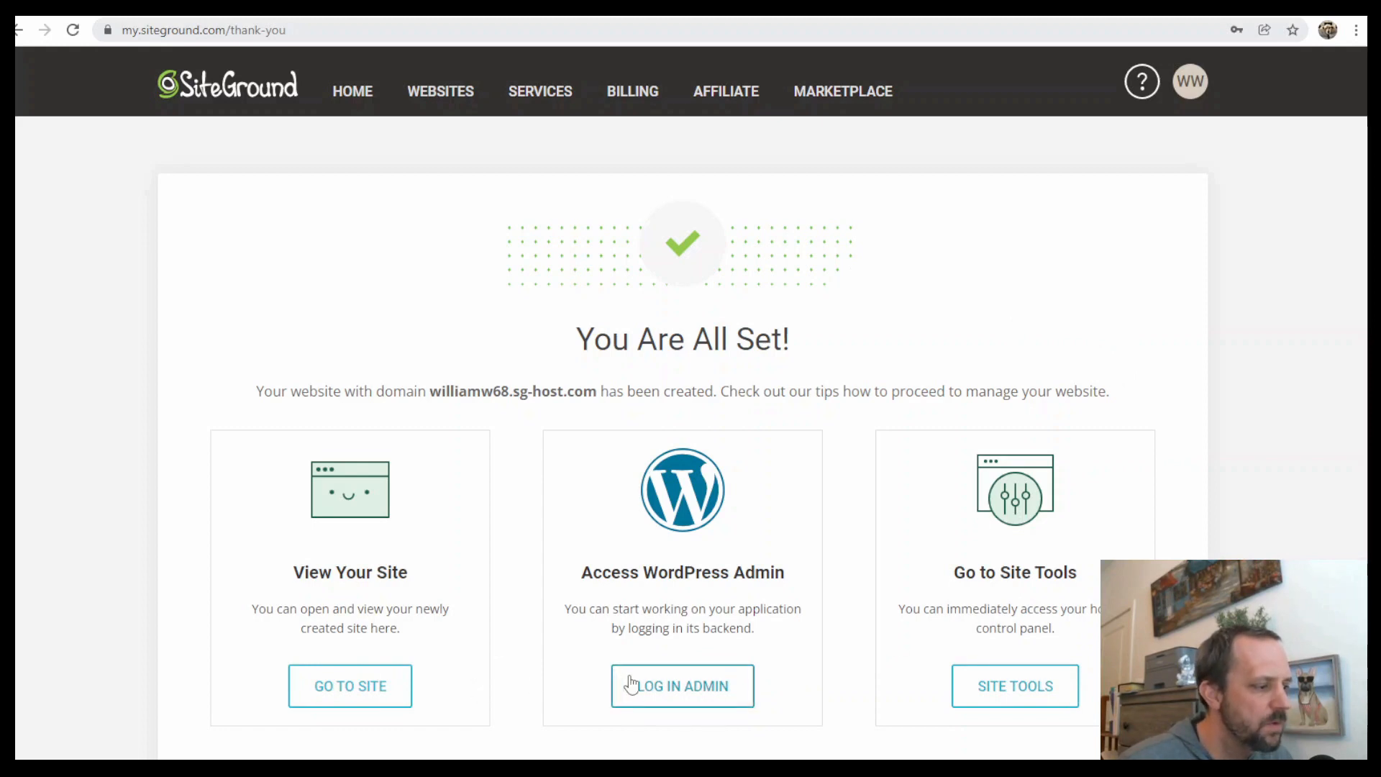
Open the newly created site and look over its front page
{"action": "left_click", "coordinate": [388, 697]}
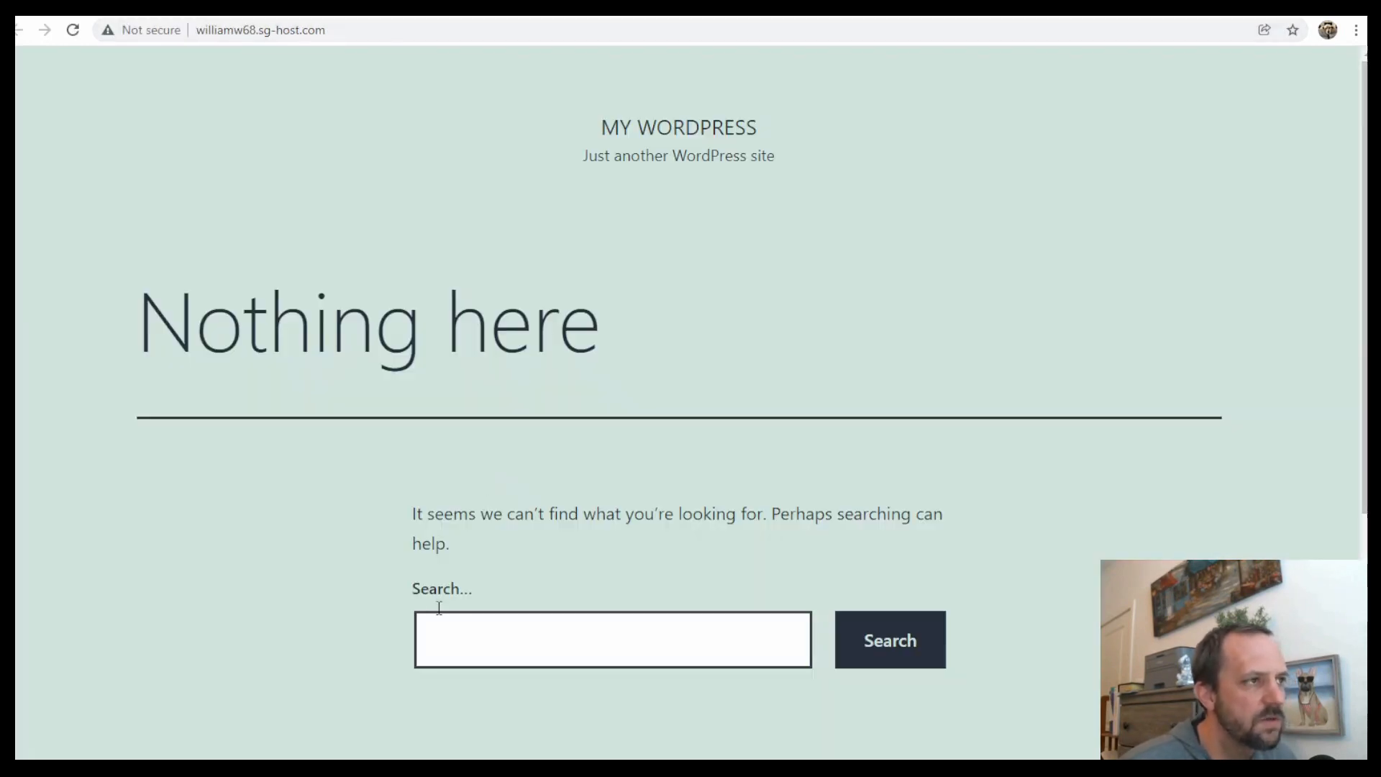
{"action": "scroll", "coordinate": [822, 444], "scroll_direction": "down", "scroll_amount": 5}
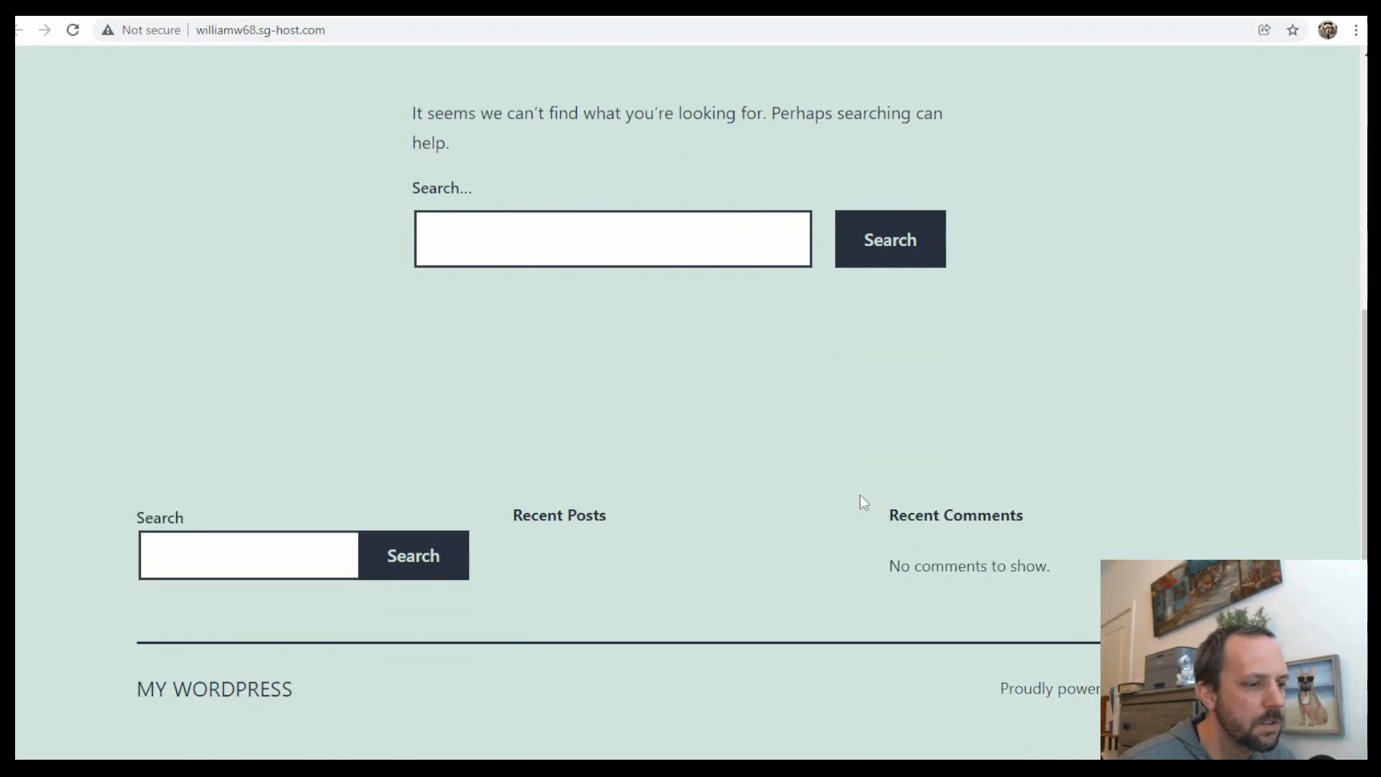
{"action": "scroll", "coordinate": [859, 500], "scroll_direction": "up", "scroll_amount": 5}
Go to the site's /wp-login.php address
{"action": "left_click", "coordinate": [356, 31]}
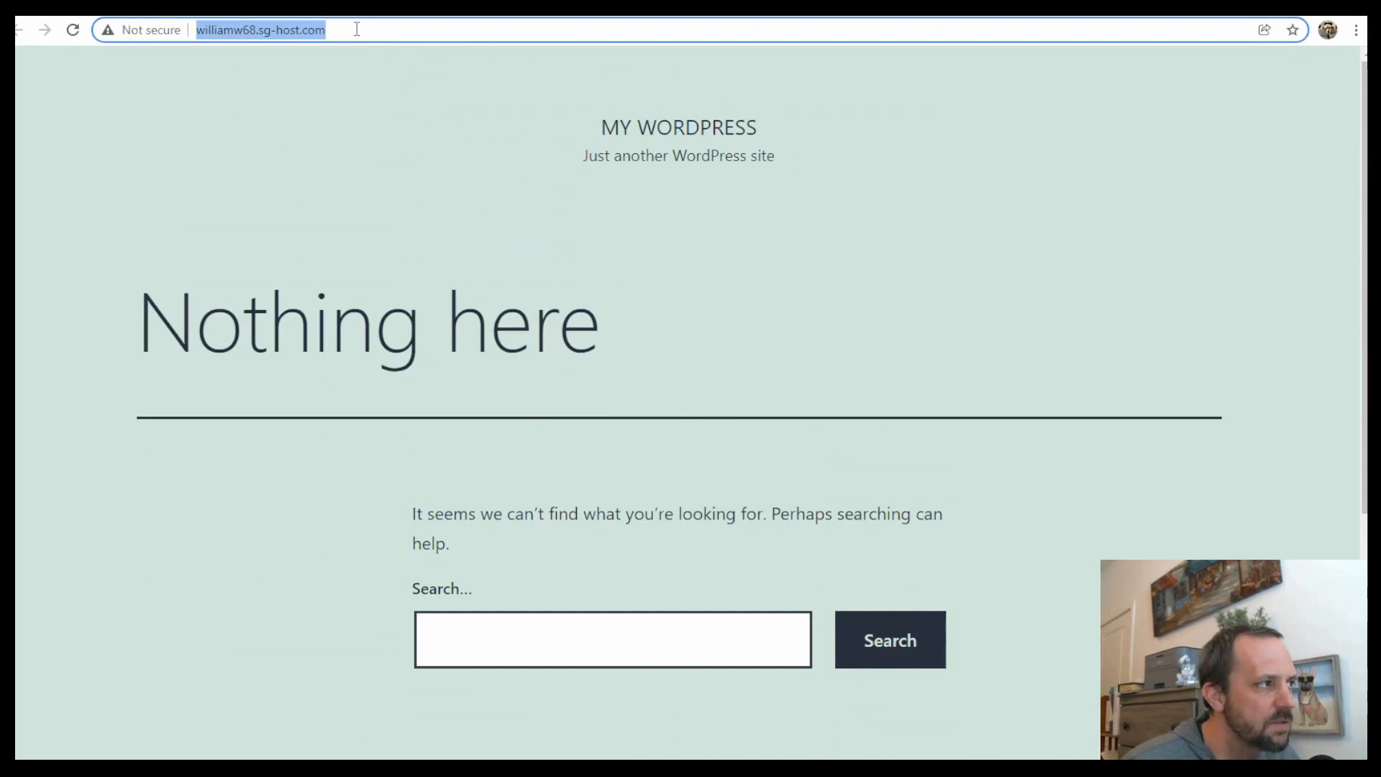
{"action": "left_click", "coordinate": [361, 29]}
{"action": "type", "text": "/"}
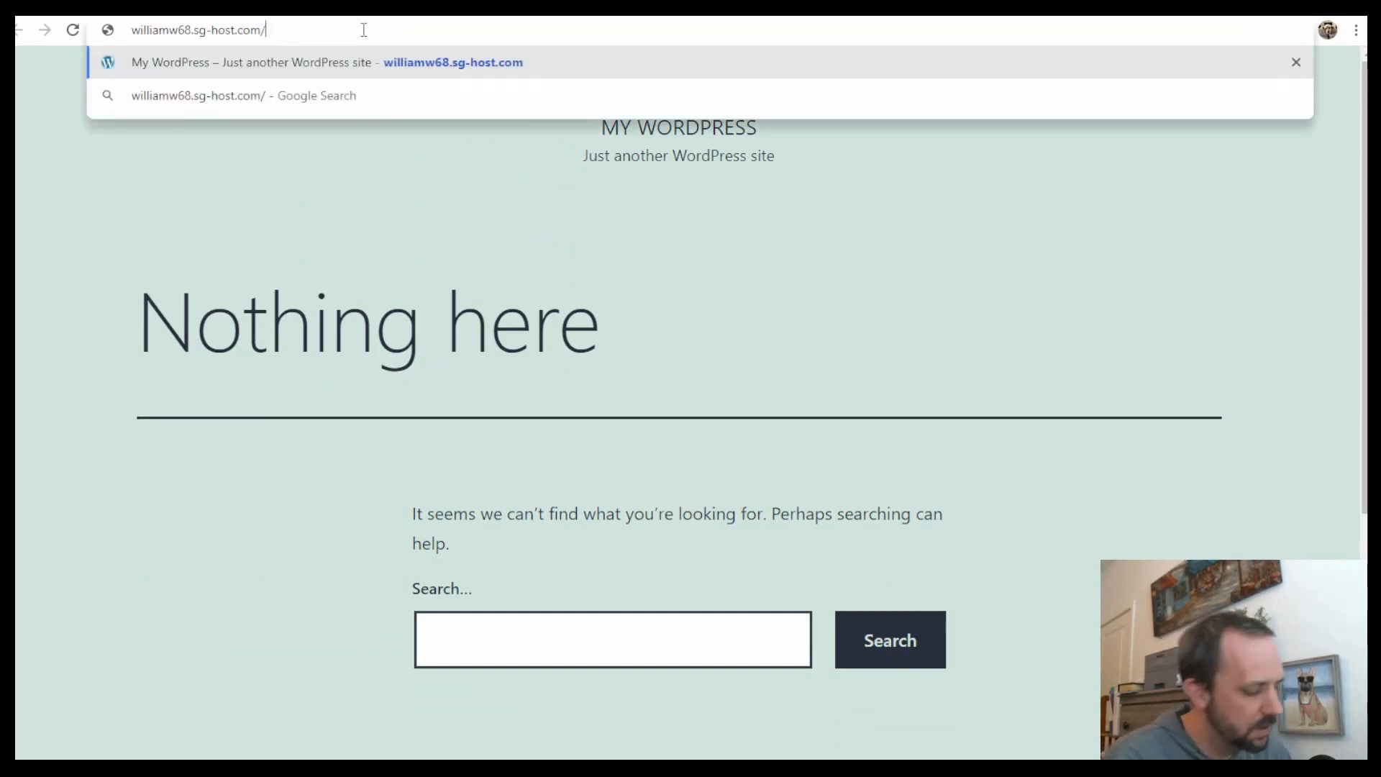
{"action": "type", "text": "wp-lo"}
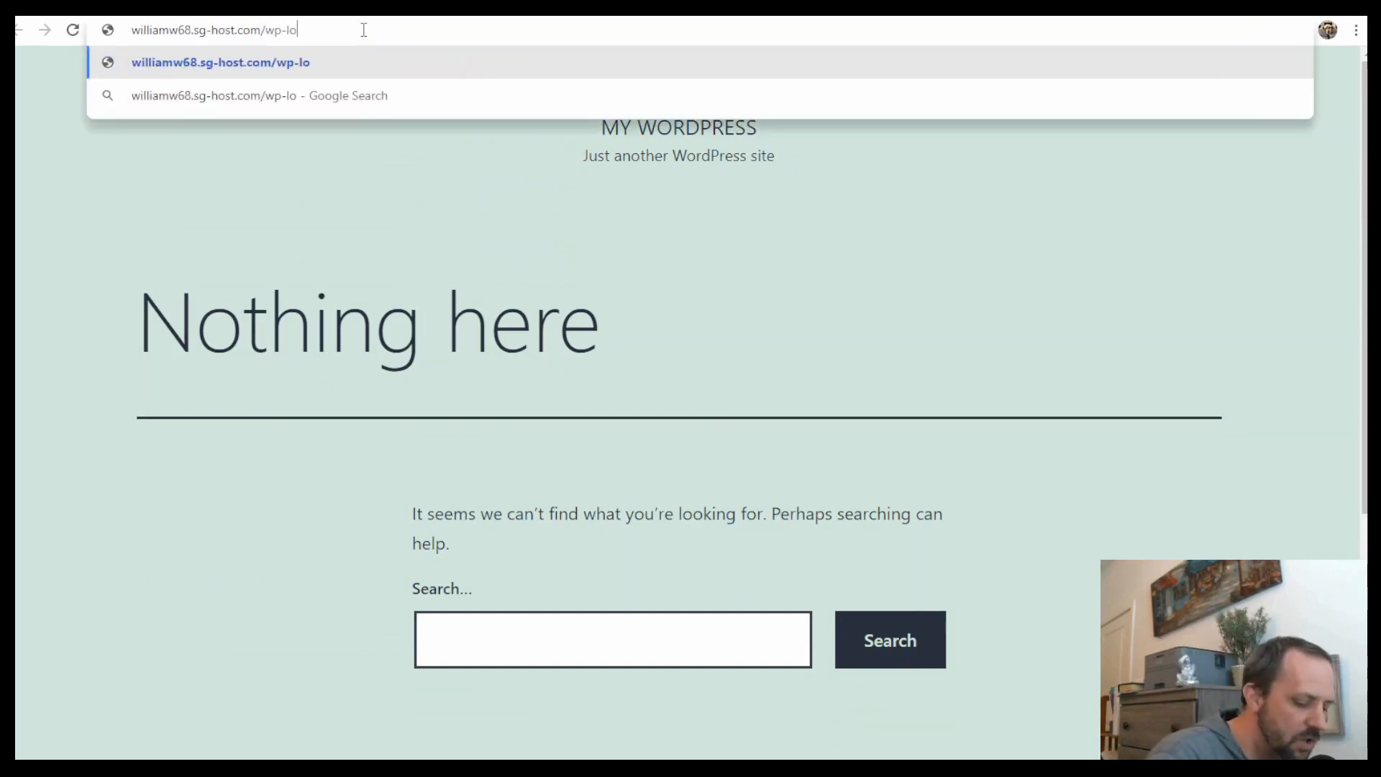
{"action": "type", "text": "gin.php"}
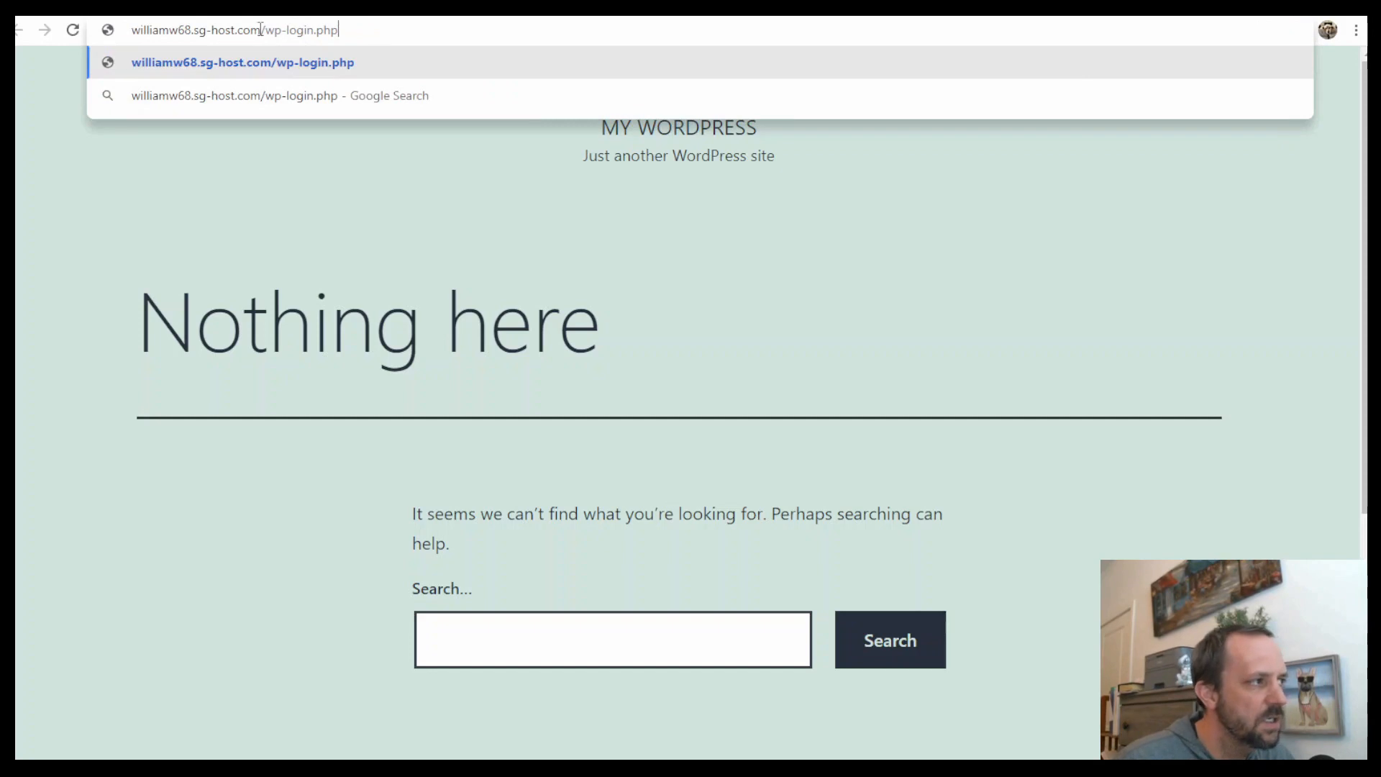
{"action": "left_click_drag", "start_coordinate": [266, 29], "coordinate": [343, 31]}
{"action": "key", "text": "Return"}
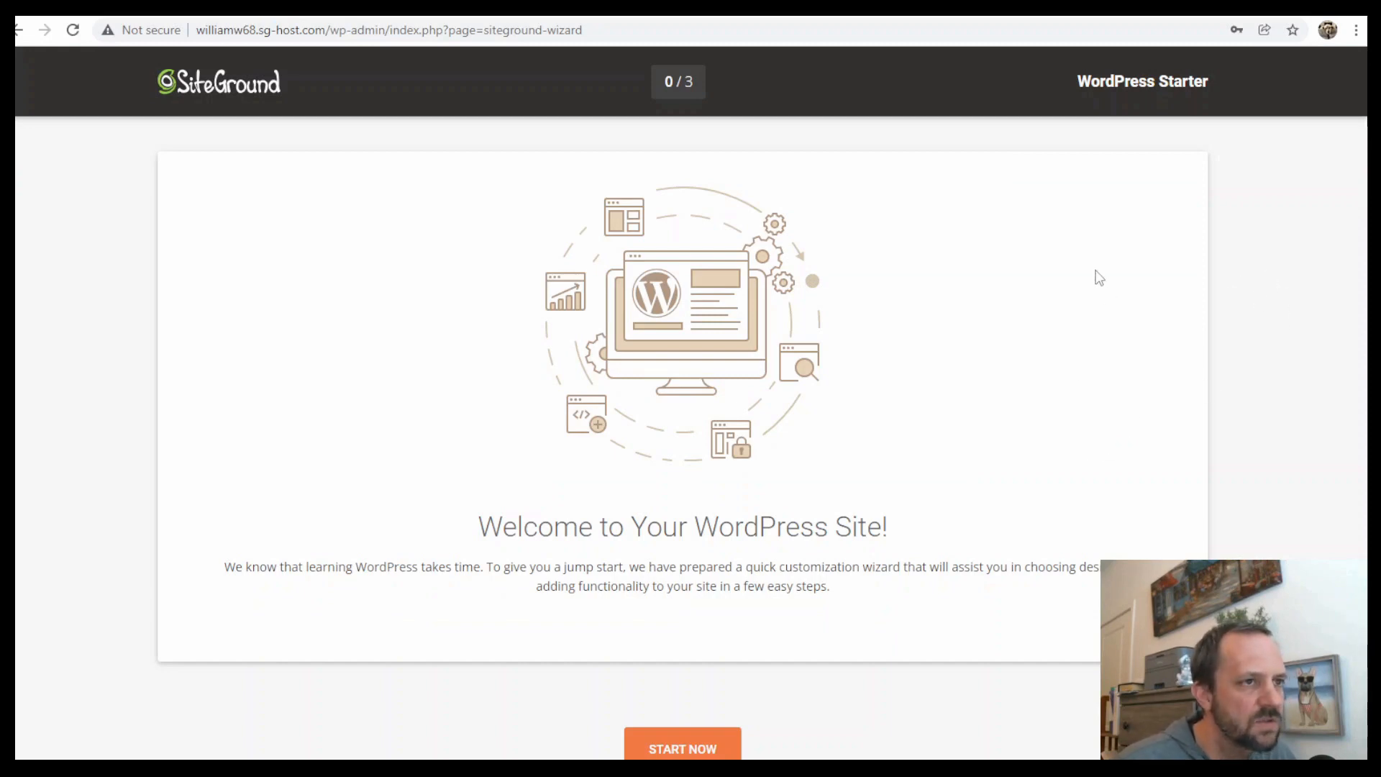
Exit the WordPress Starter welcome wizard
{"action": "scroll", "coordinate": [1198, 404], "scroll_direction": "down", "scroll_amount": 1}
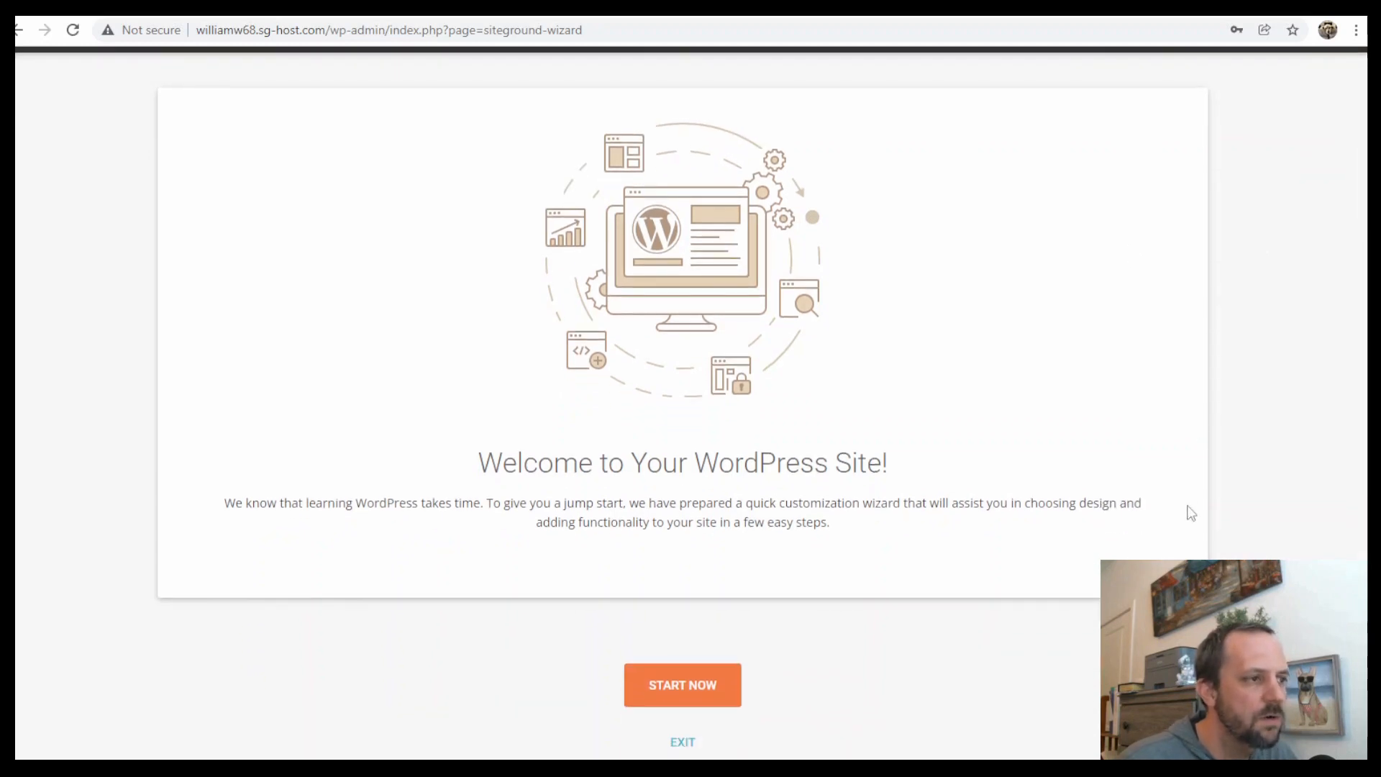
{"action": "left_click", "coordinate": [691, 744]}
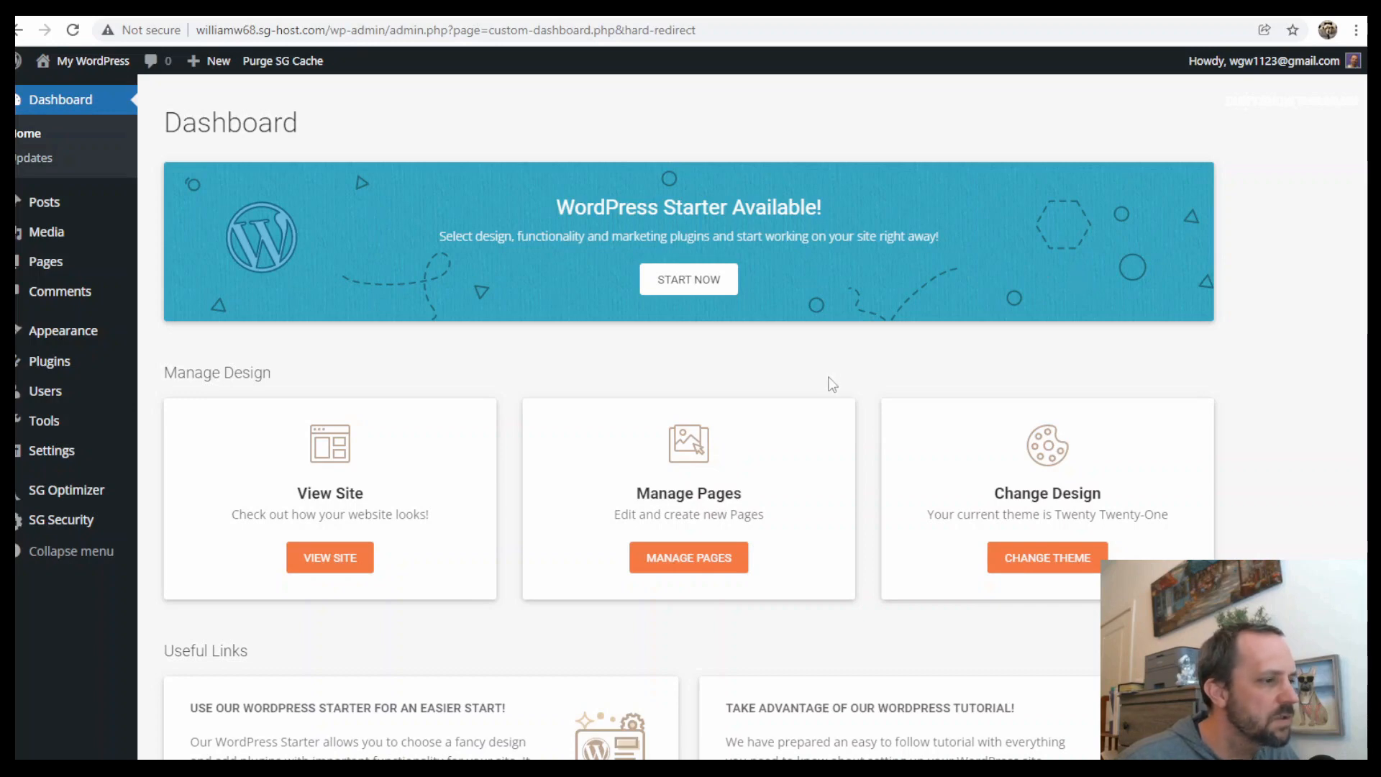
Switch to the default WordPress dashboard
{"action": "scroll", "coordinate": [834, 374], "scroll_direction": "down", "scroll_amount": 15}
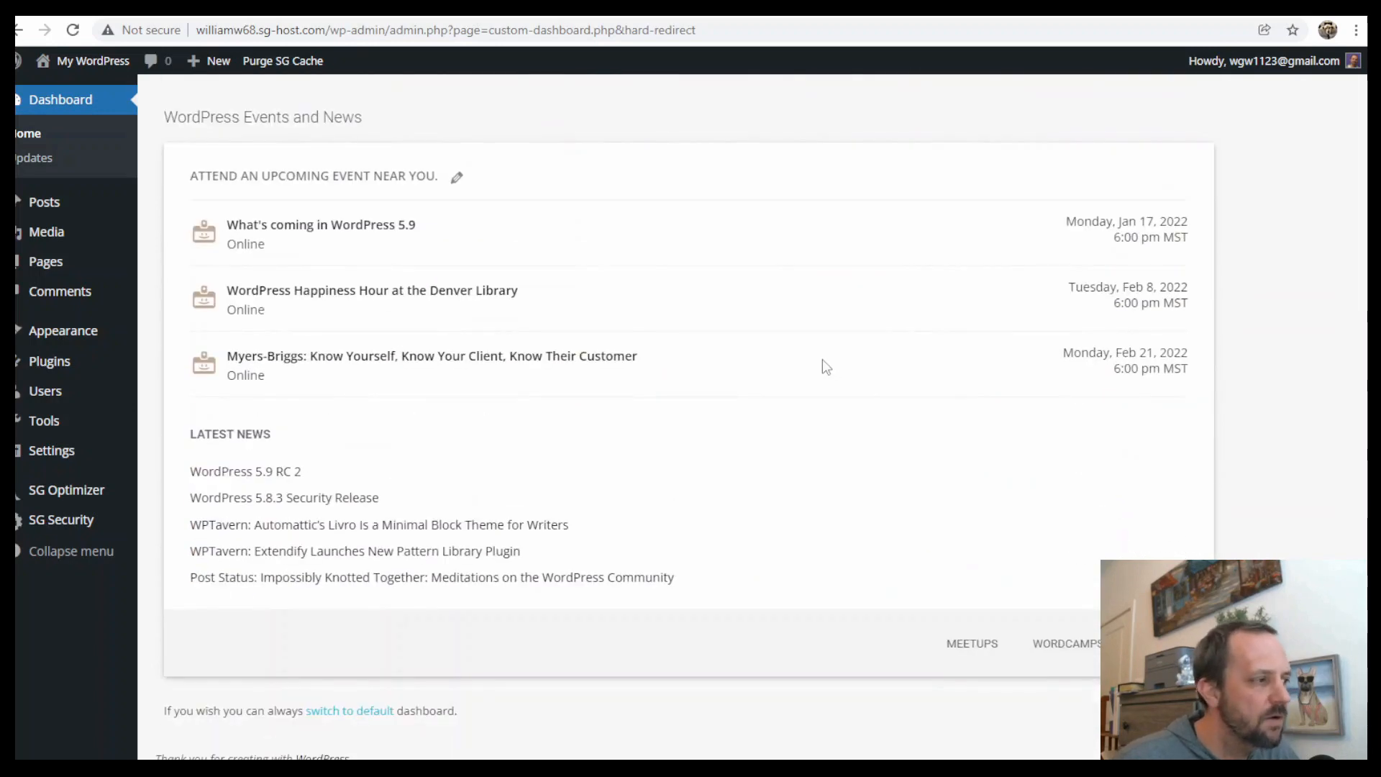
{"action": "scroll", "coordinate": [823, 360], "scroll_direction": "up", "scroll_amount": 15}
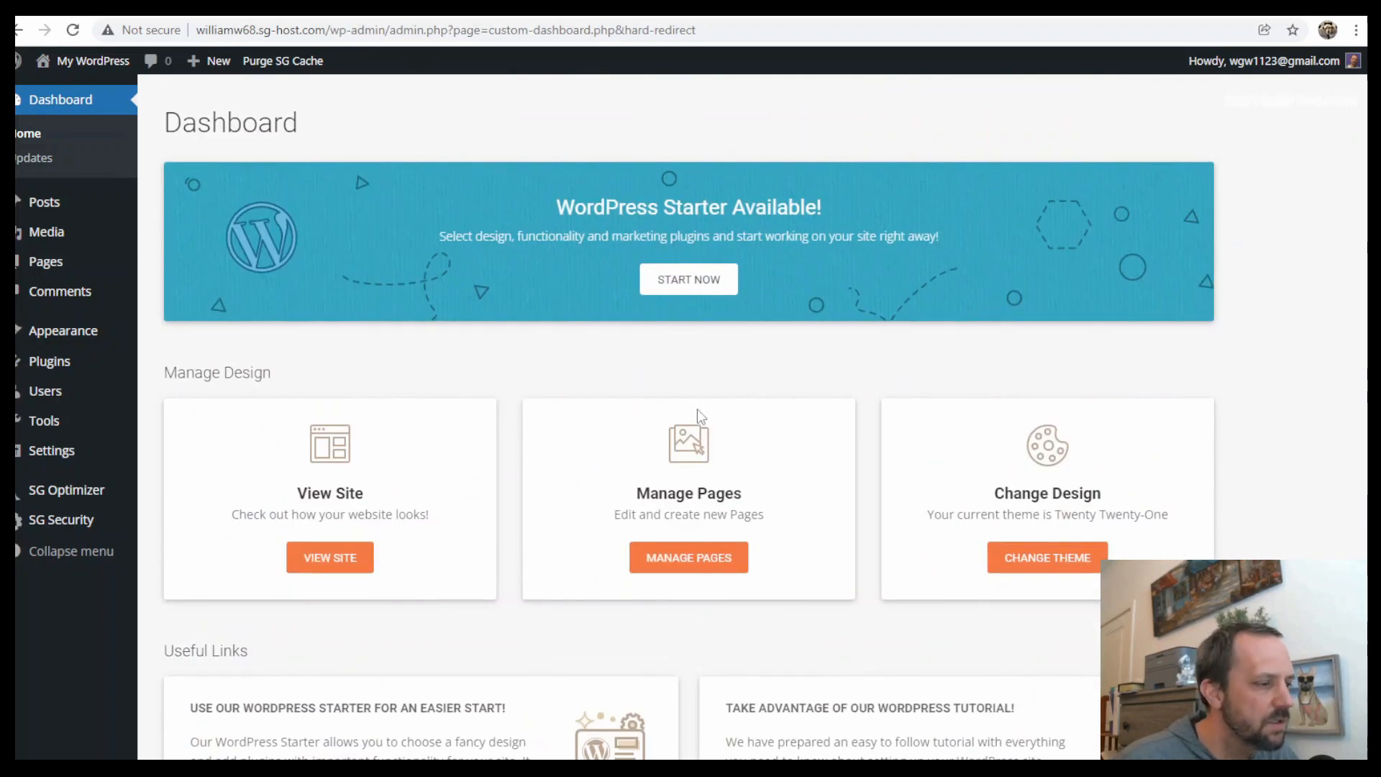
{"action": "scroll", "coordinate": [757, 360], "scroll_direction": "down", "scroll_amount": 12}
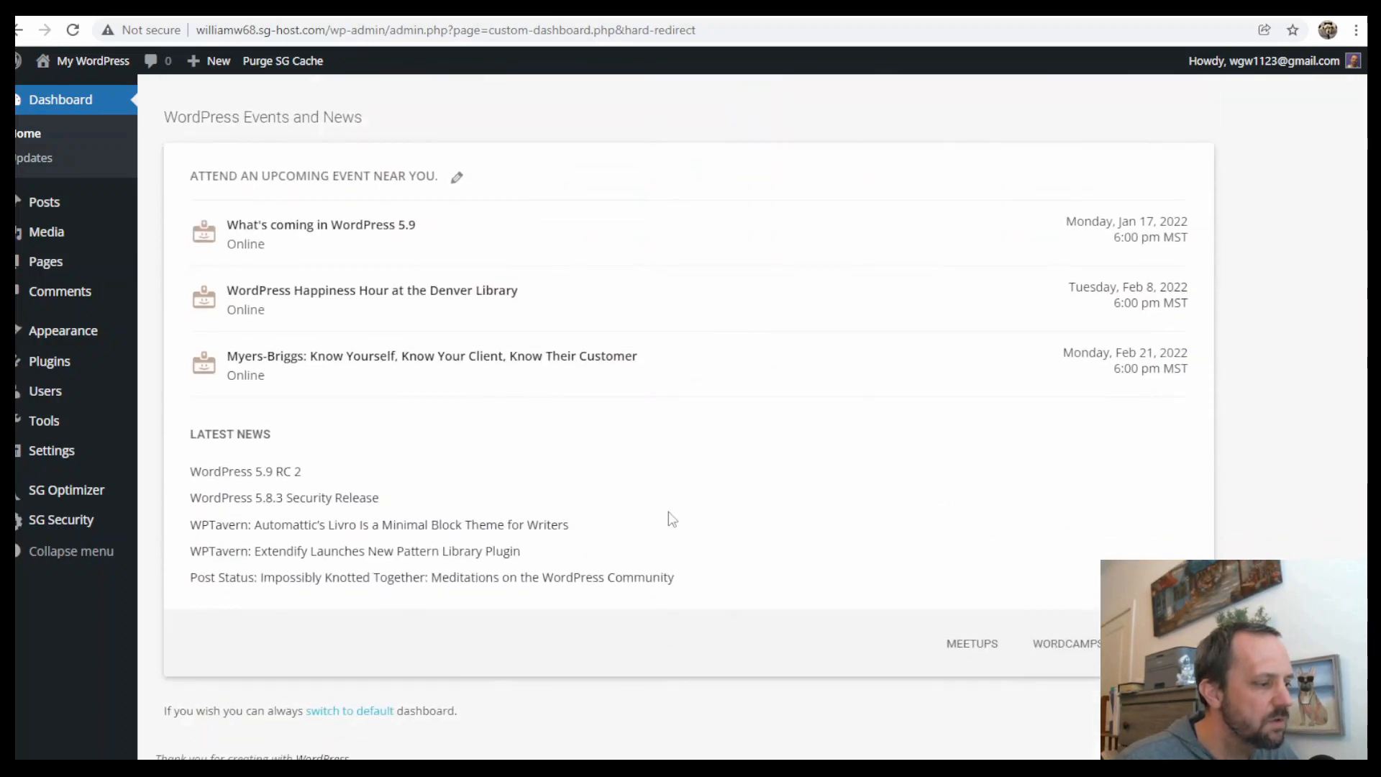
{"action": "left_click", "coordinate": [364, 712]}
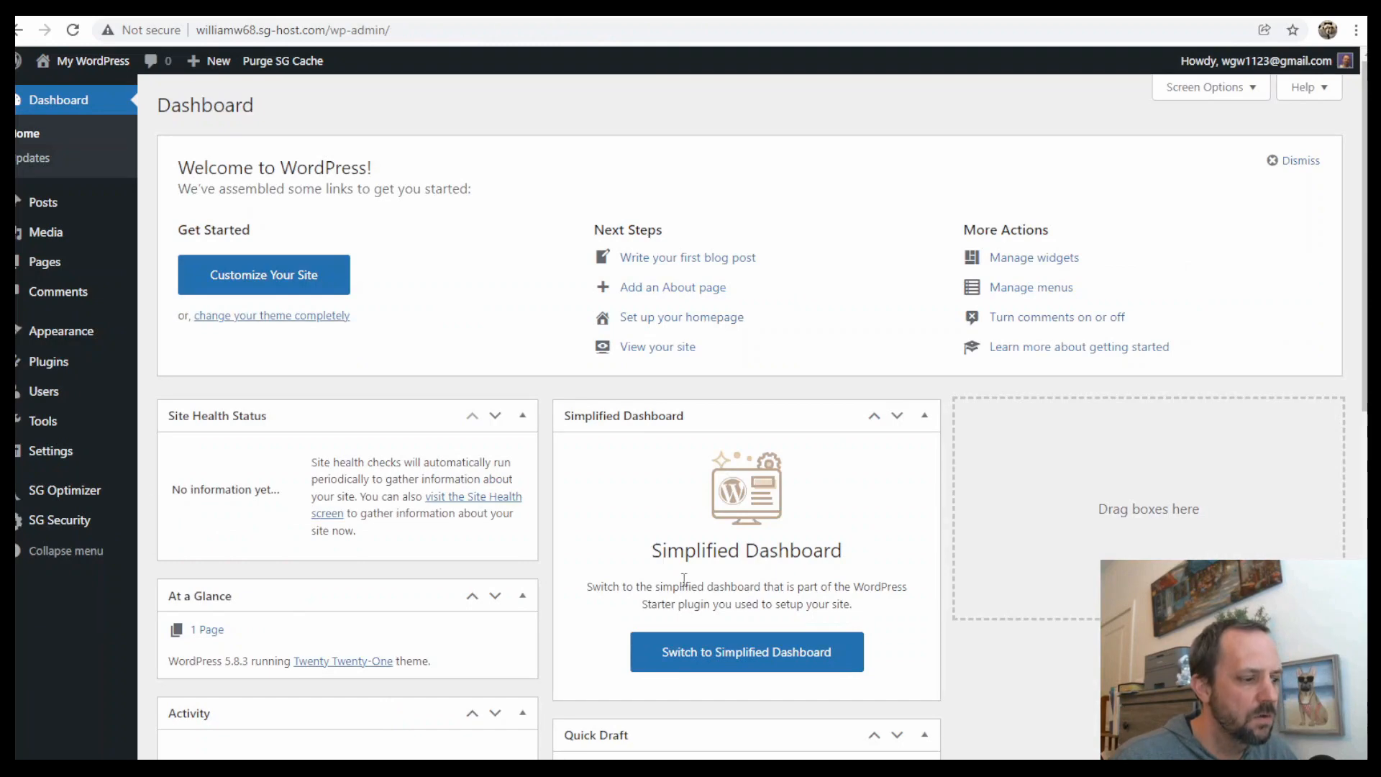
Switch back to the Simplified Dashboard
{"action": "left_click", "coordinate": [774, 655]}
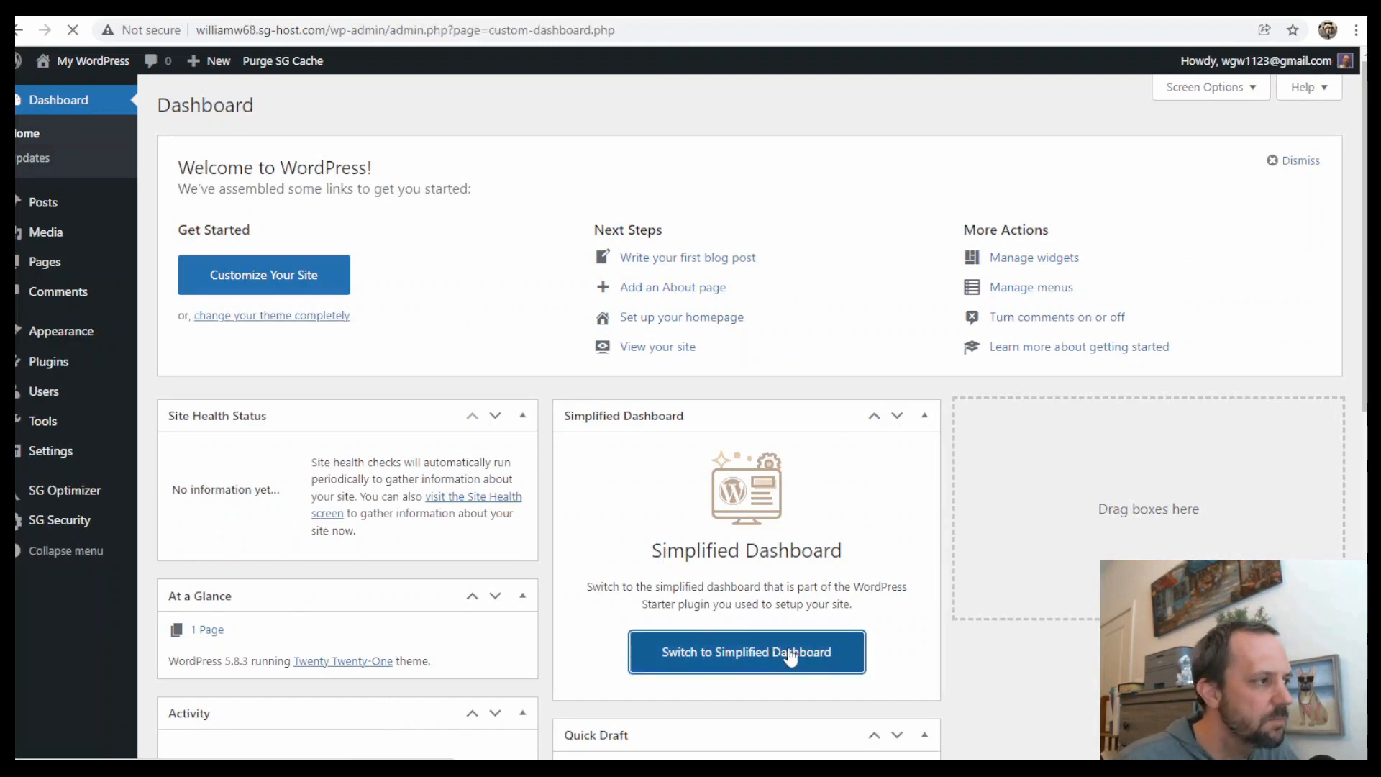
{"action": "scroll", "coordinate": [680, 352], "scroll_direction": "down", "scroll_amount": 10}
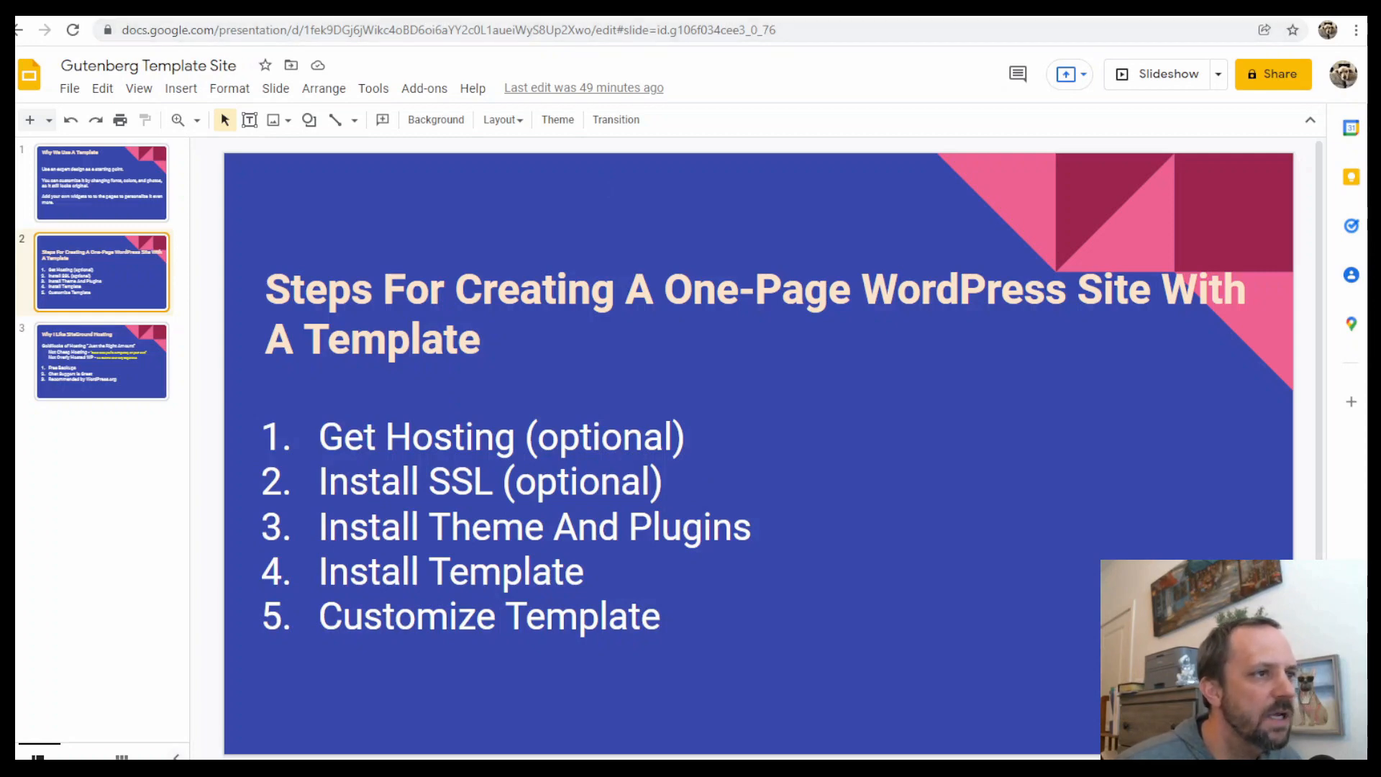
Install a Let's Encrypt SSL certificate for the site's domain from the SiteGround Site Tools SSL Manager
{"action": "key", "text": "ctrl+Tab"}
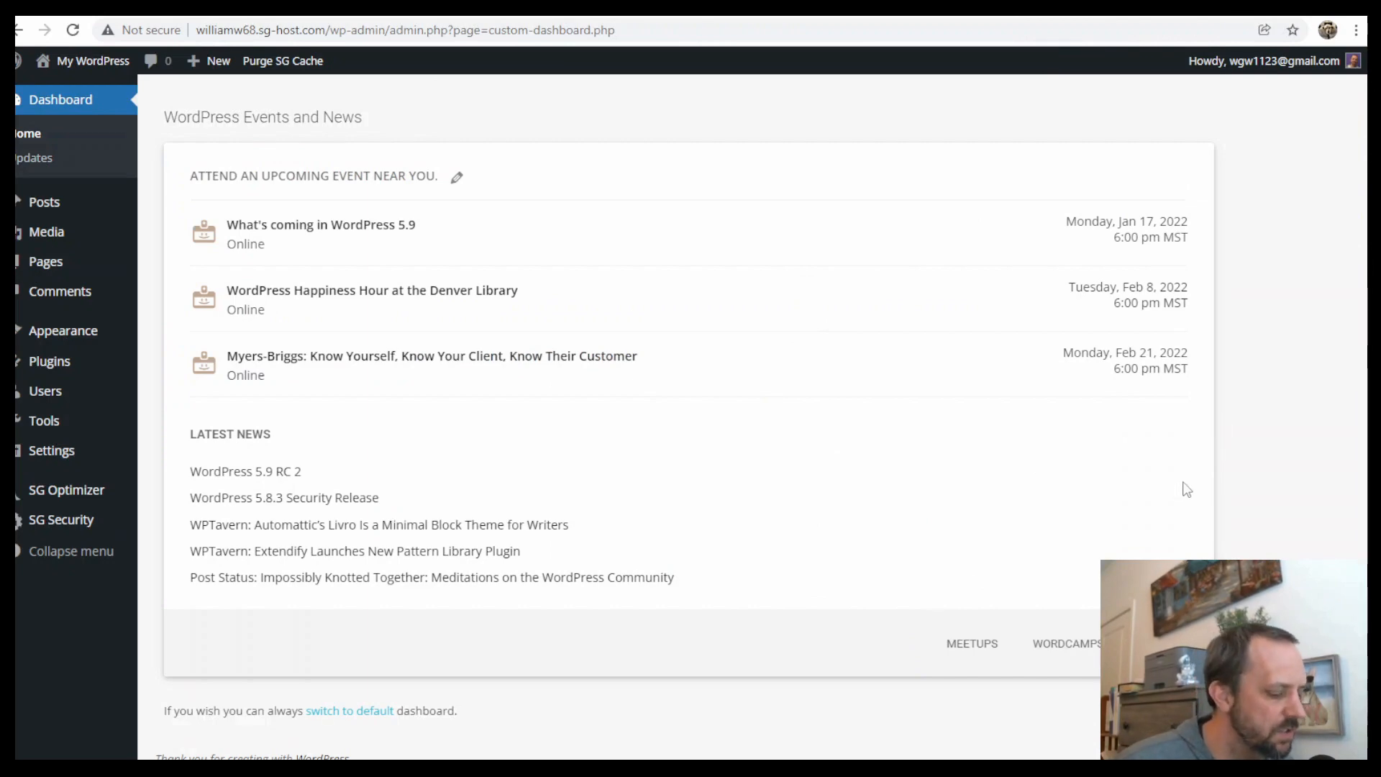
{"action": "scroll", "coordinate": [1216, 468], "scroll_direction": "up", "scroll_amount": 15}
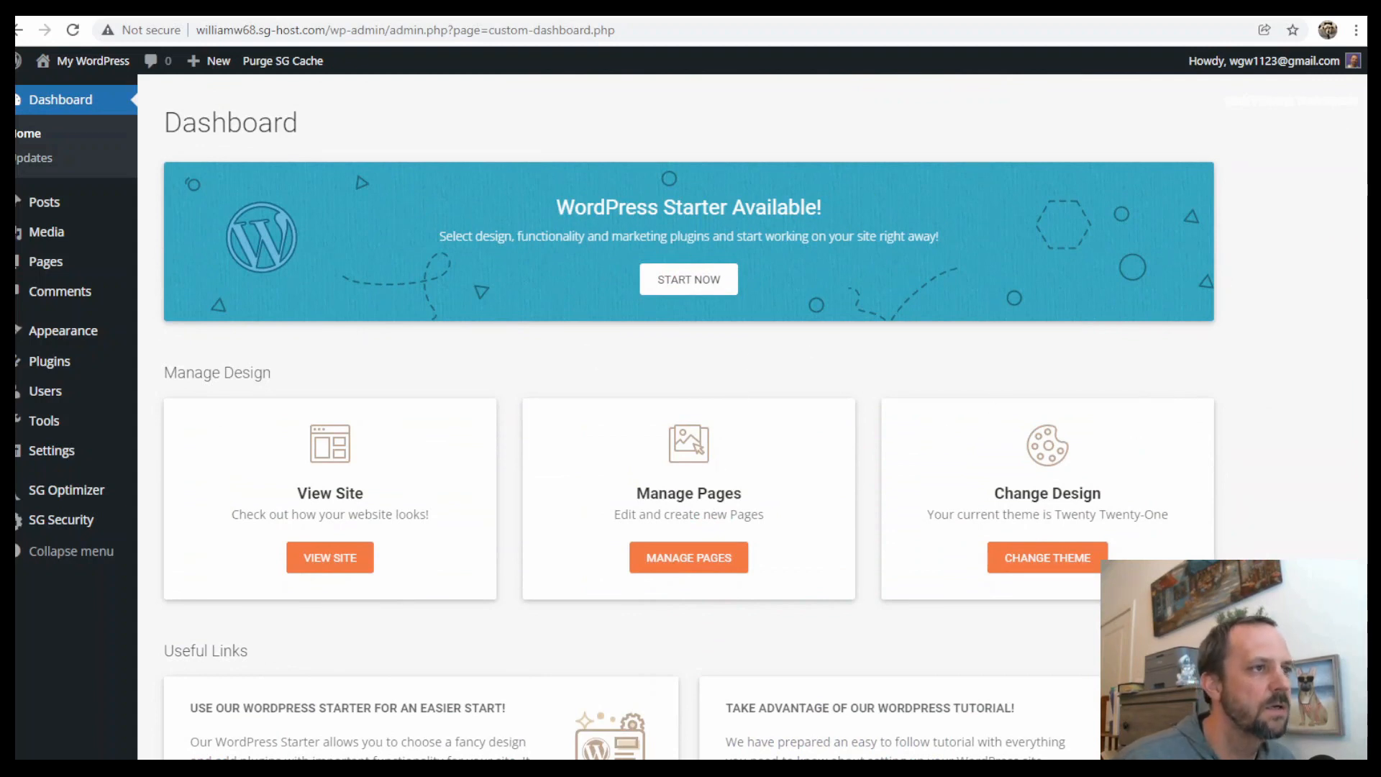
{"action": "left_click", "coordinate": [863, 7]}
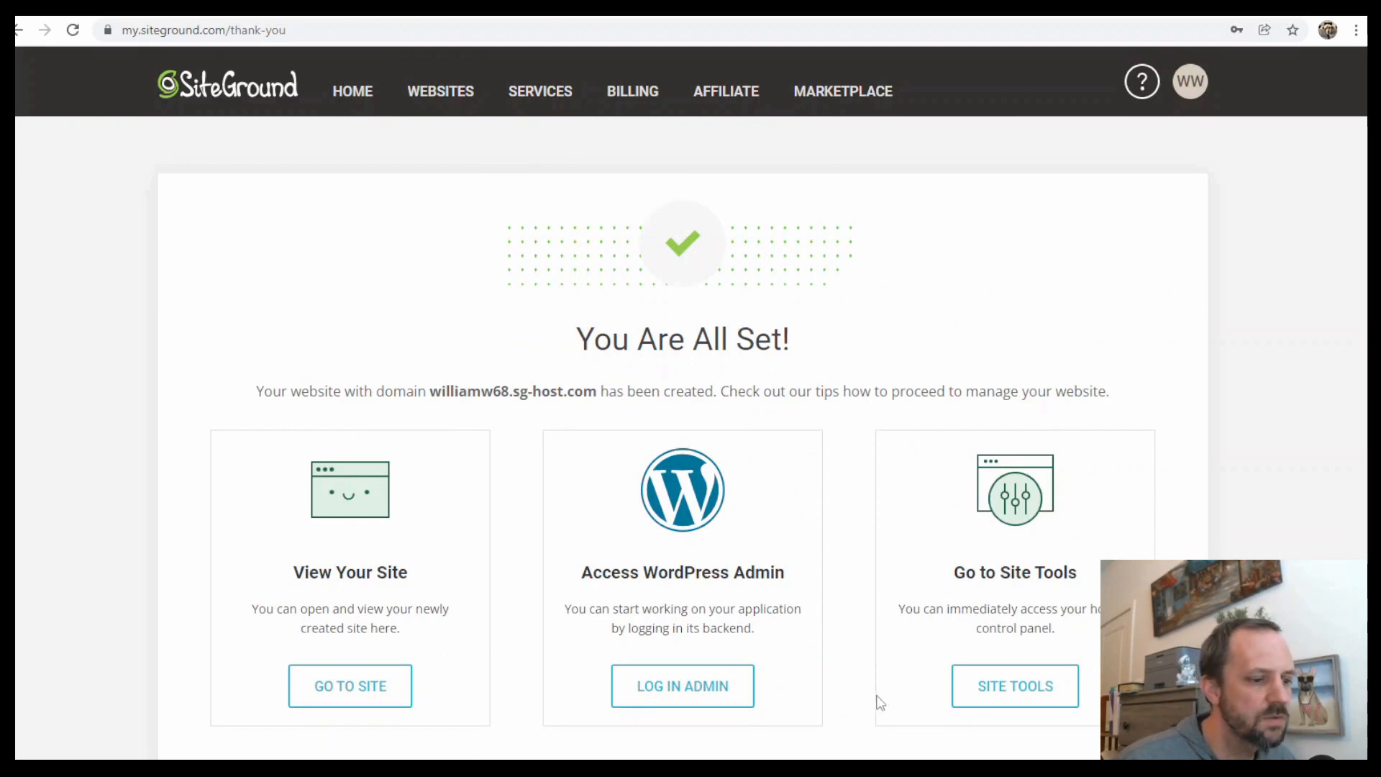
{"action": "left_click", "coordinate": [1007, 687]}
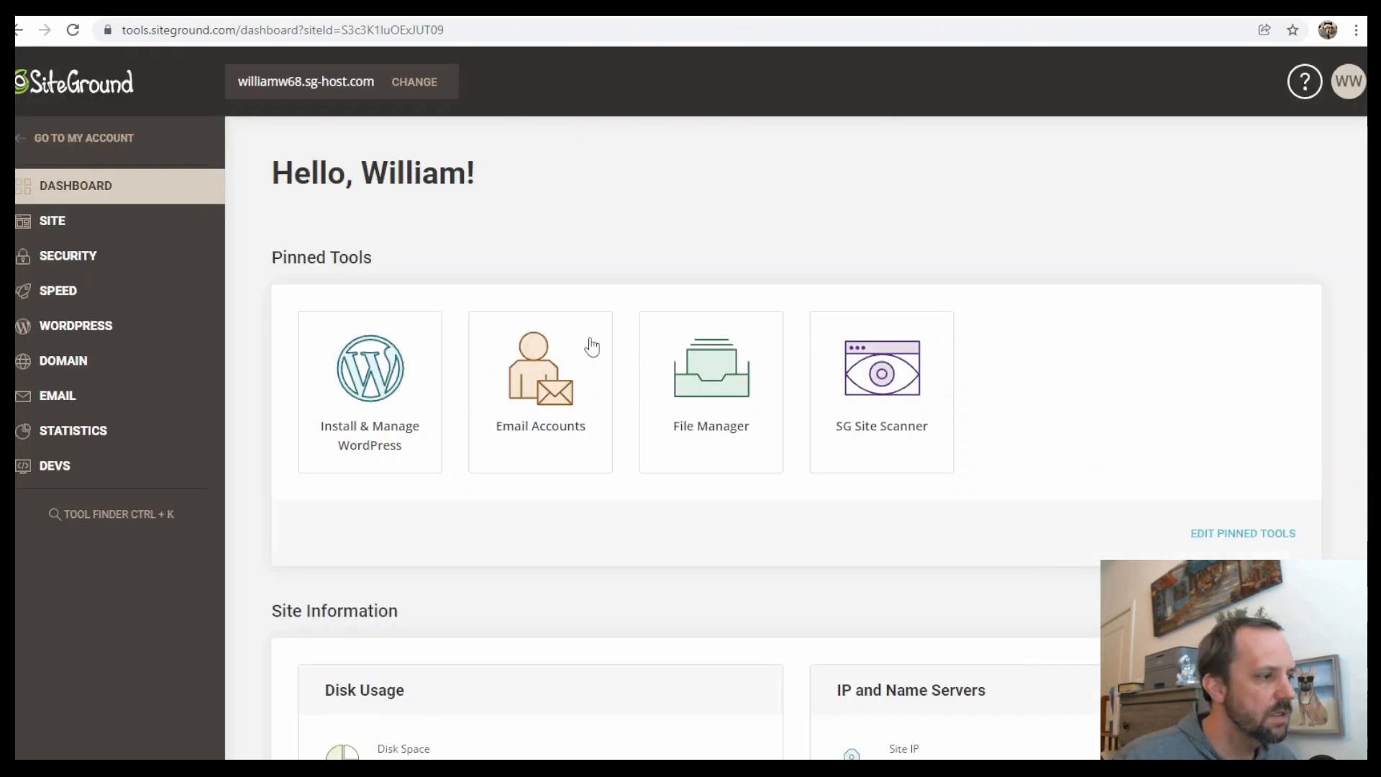
{"action": "left_click", "coordinate": [78, 262]}
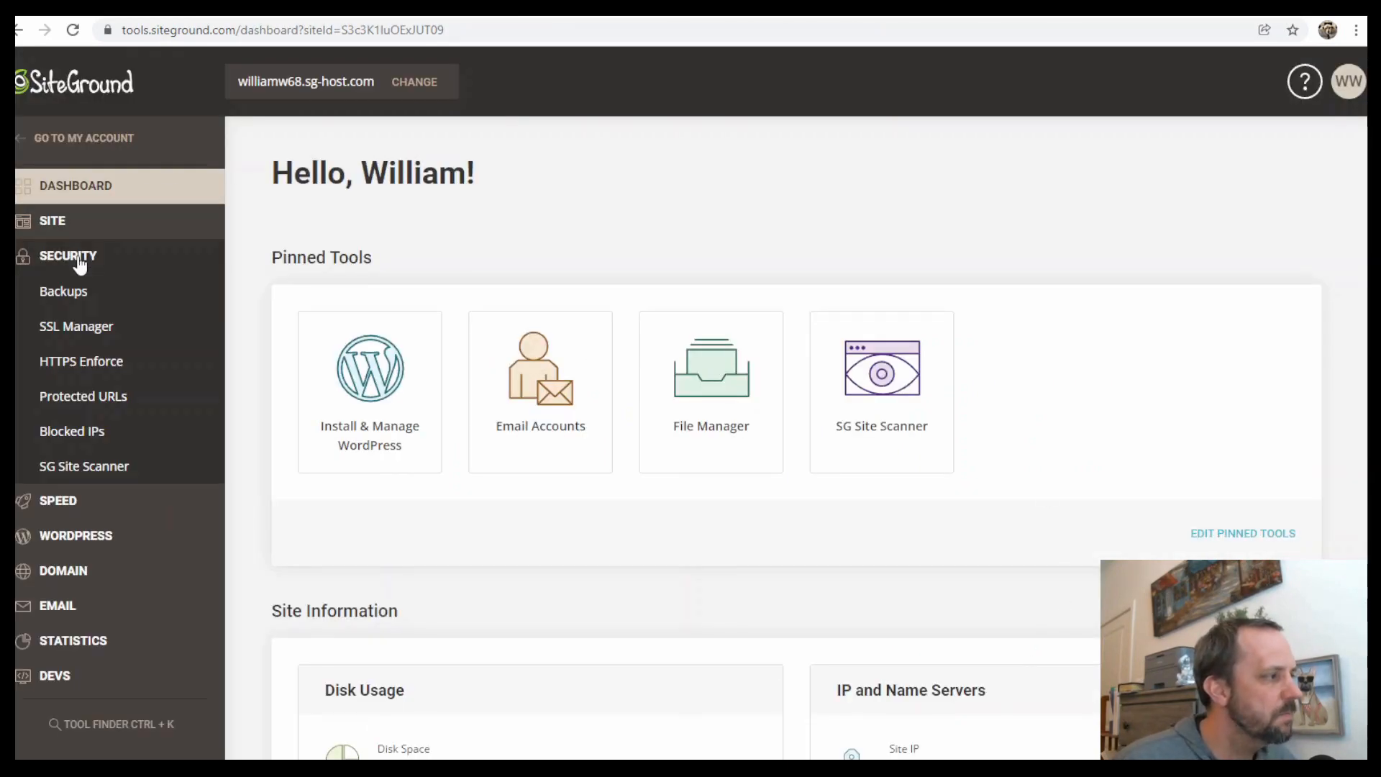
{"action": "left_click", "coordinate": [85, 329]}
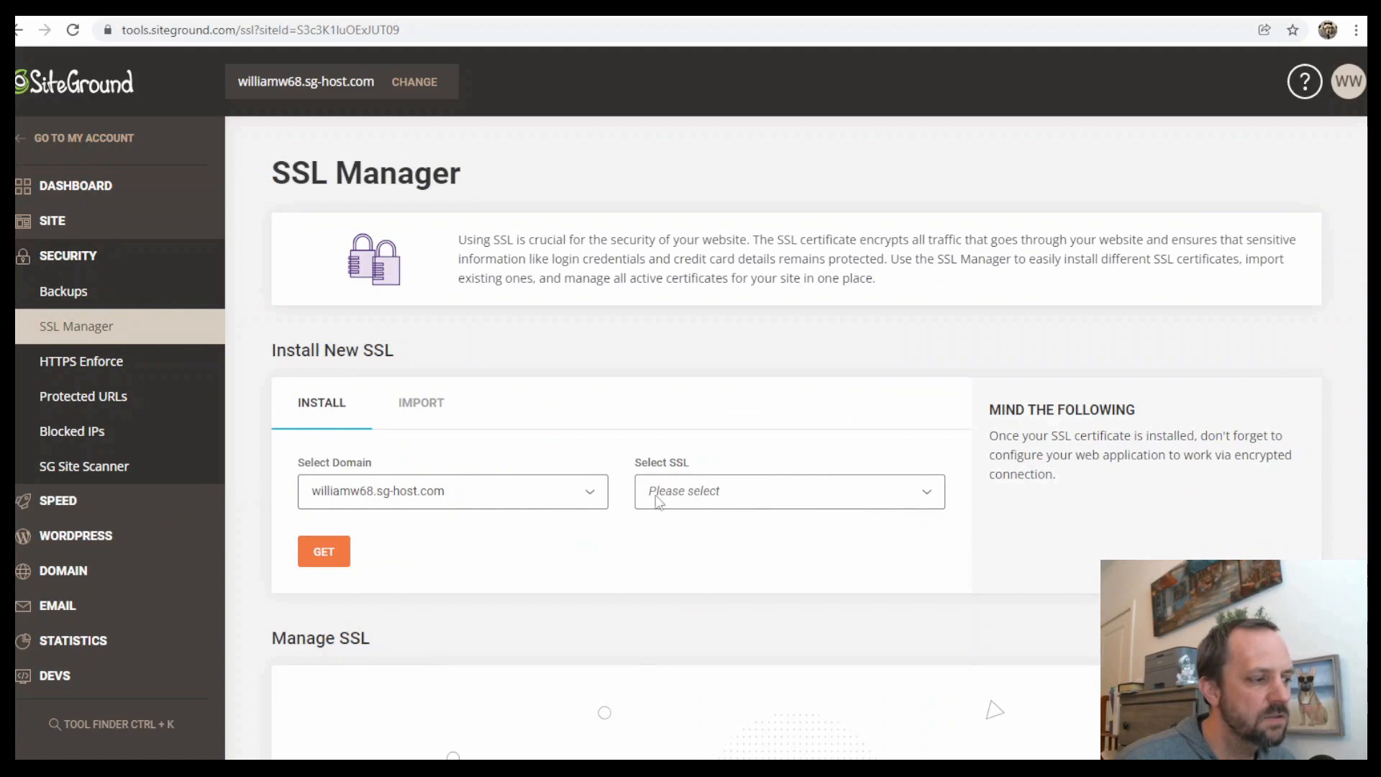
{"action": "left_click", "coordinate": [849, 506]}
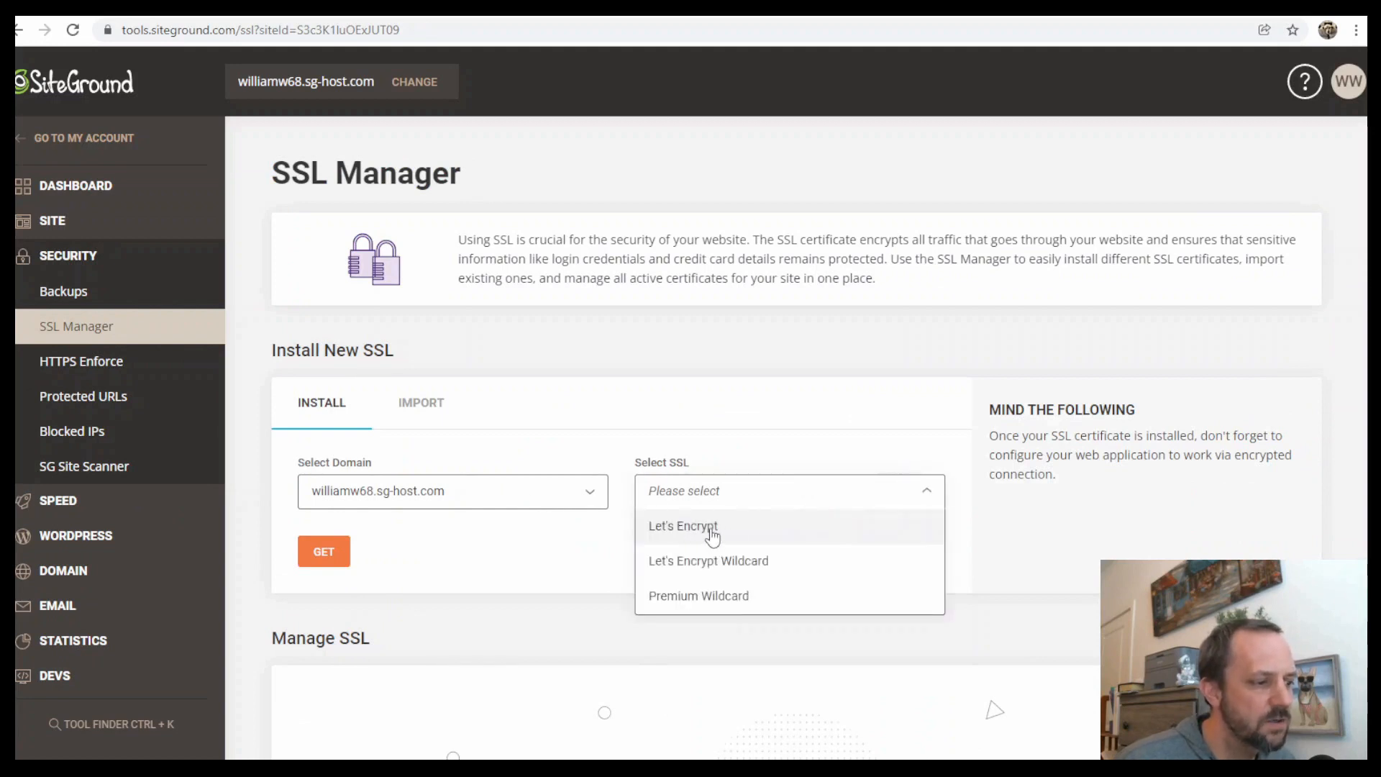
{"action": "left_click", "coordinate": [710, 532]}
{"action": "left_click", "coordinate": [336, 552]}
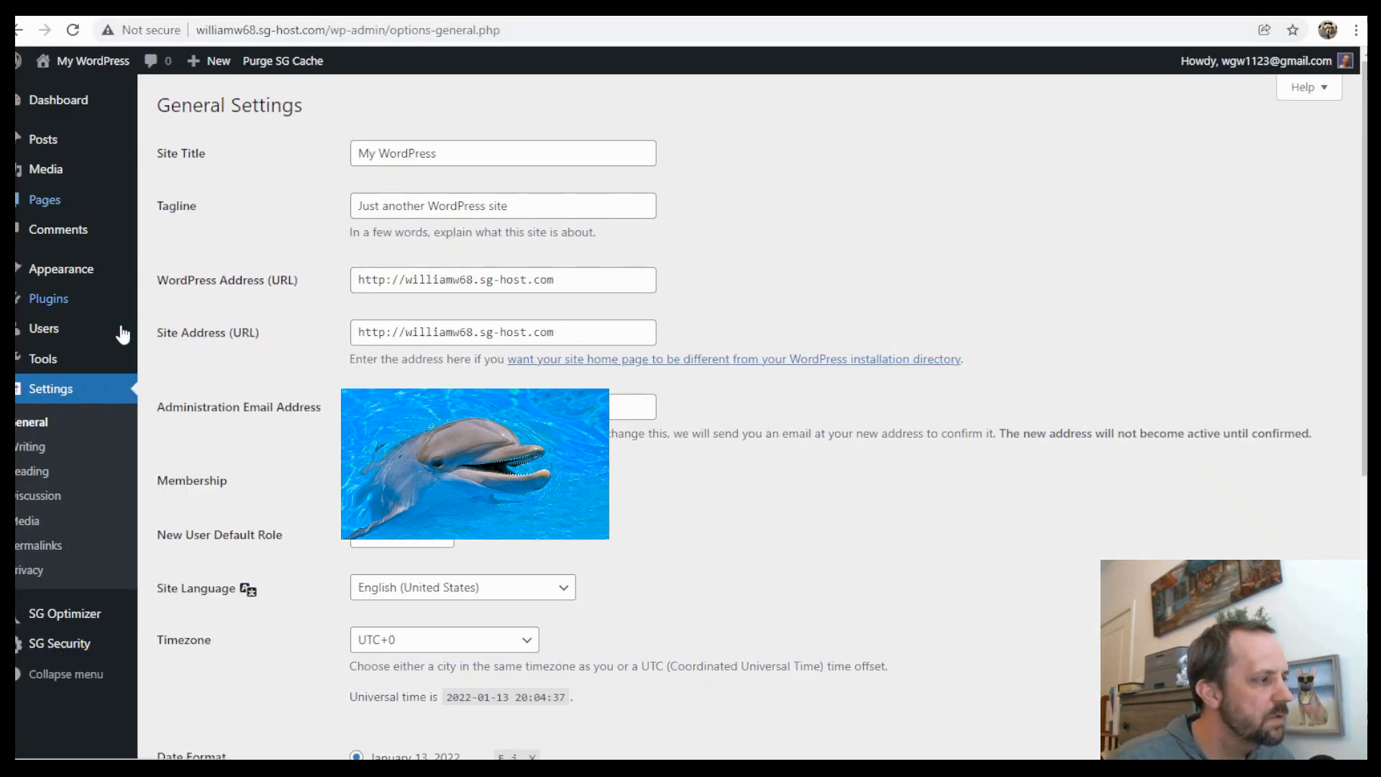
Change the WordPress Address and Site Address URLs from http to https in General Settings and save
{"action": "left_click", "coordinate": [39, 428]}
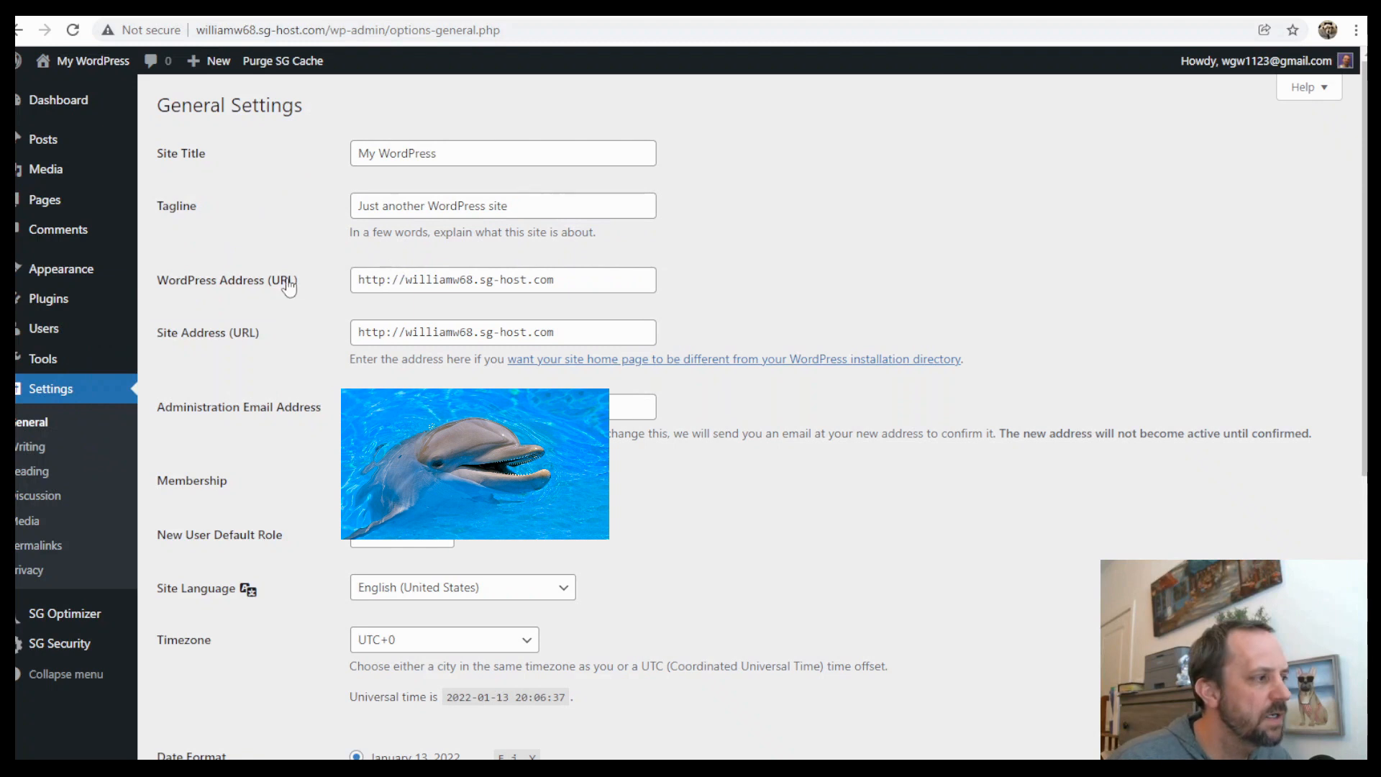
{"action": "left_click", "coordinate": [385, 279]}
{"action": "type", "text": "s"}
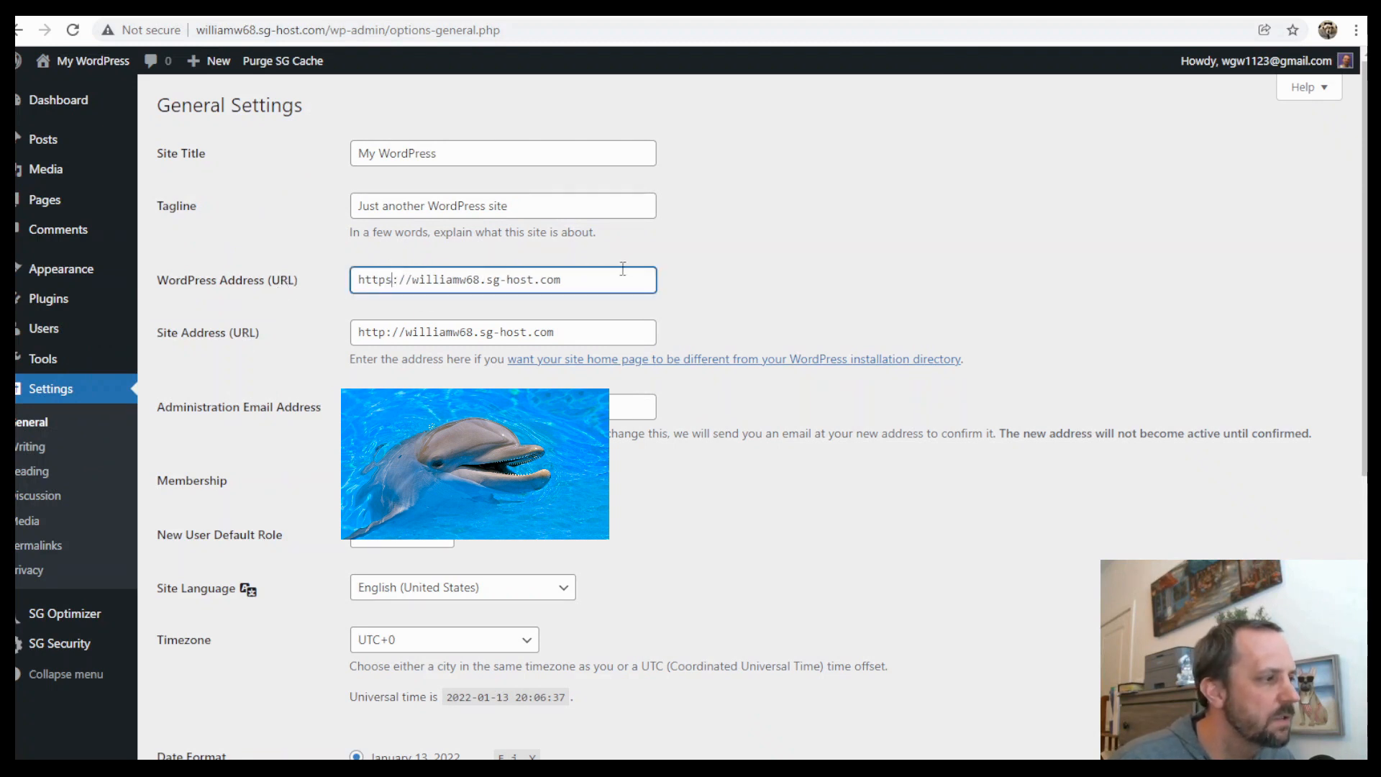
{"action": "left_click", "coordinate": [386, 332]}
{"action": "type", "text": "s"}
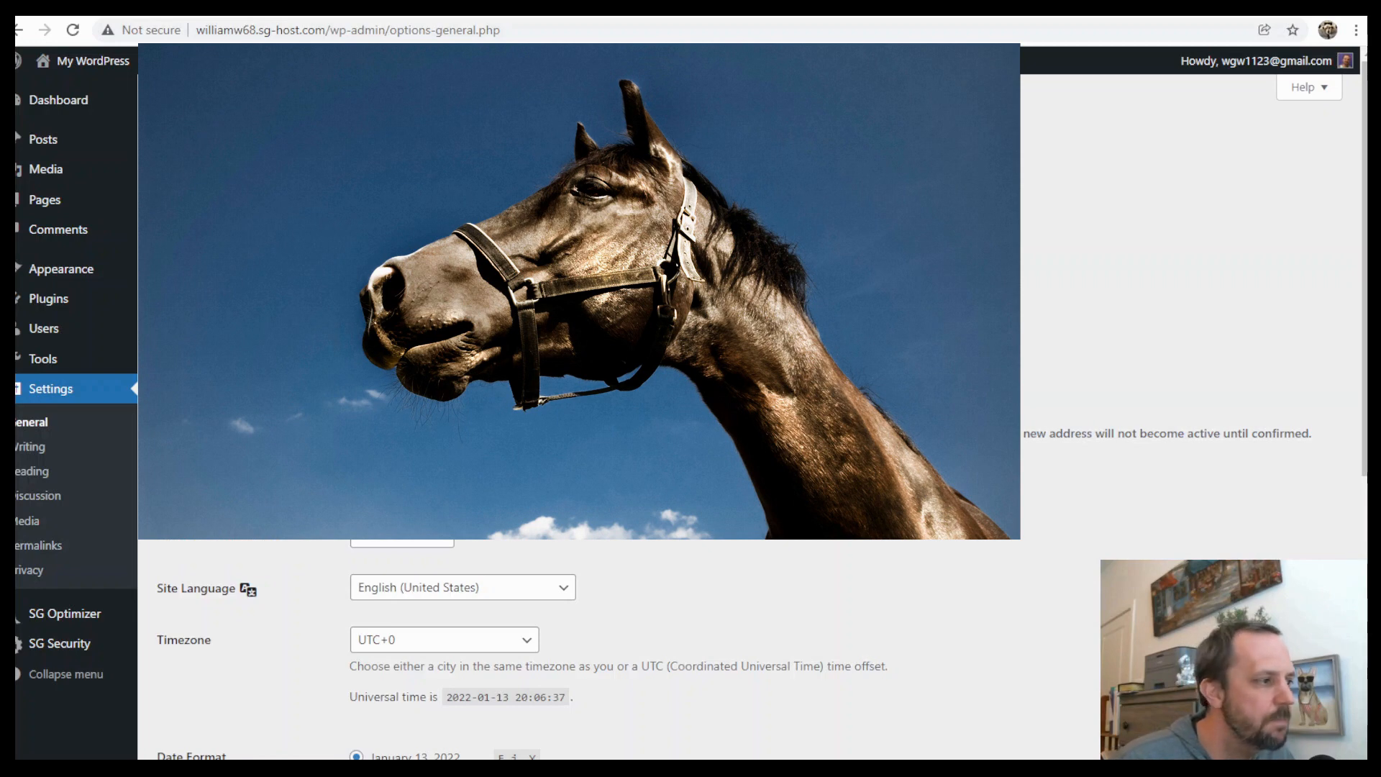
{"action": "scroll", "coordinate": [183, 647], "scroll_direction": "down", "scroll_amount": 5}
{"action": "left_click", "coordinate": [204, 687]}
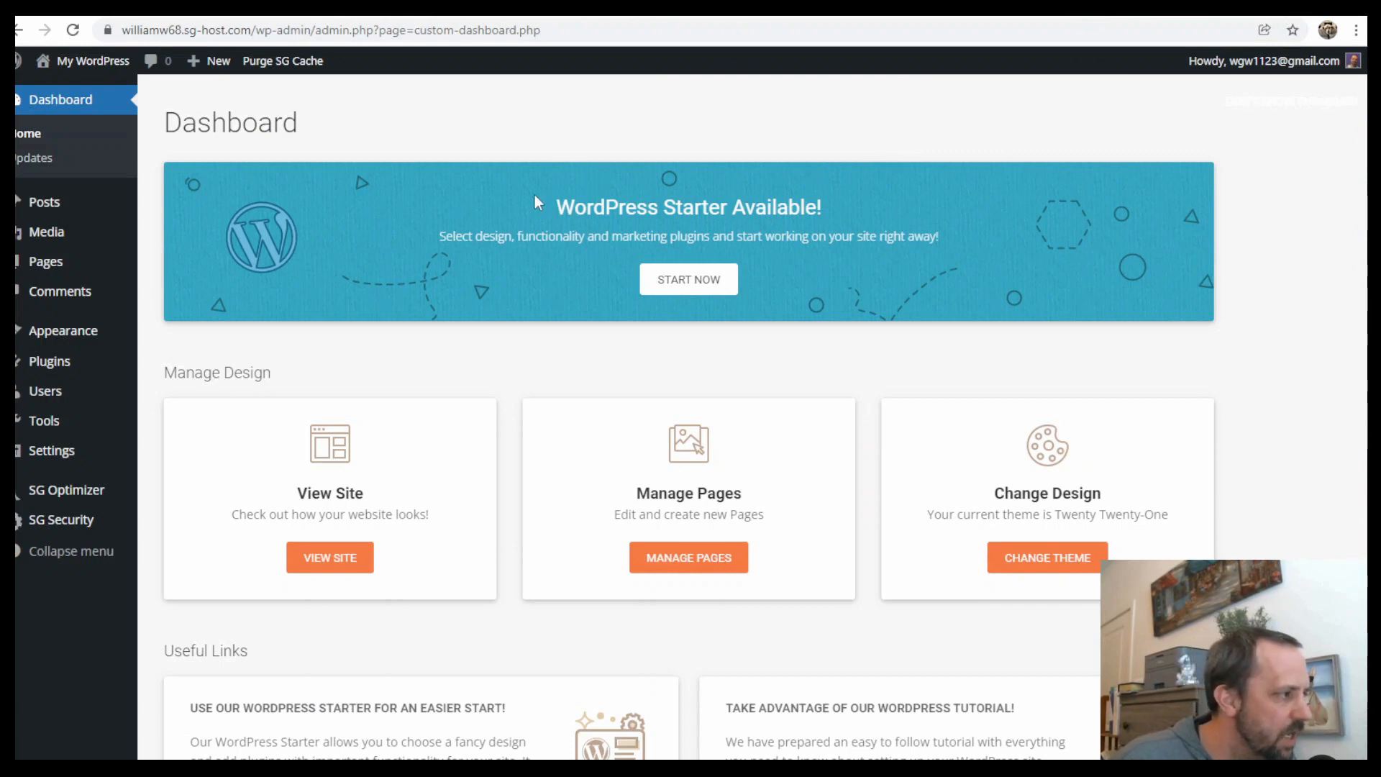
Search the theme directory for astra, then install and activate the Astra theme
{"action": "mouse_move", "coordinate": [40, 330]}
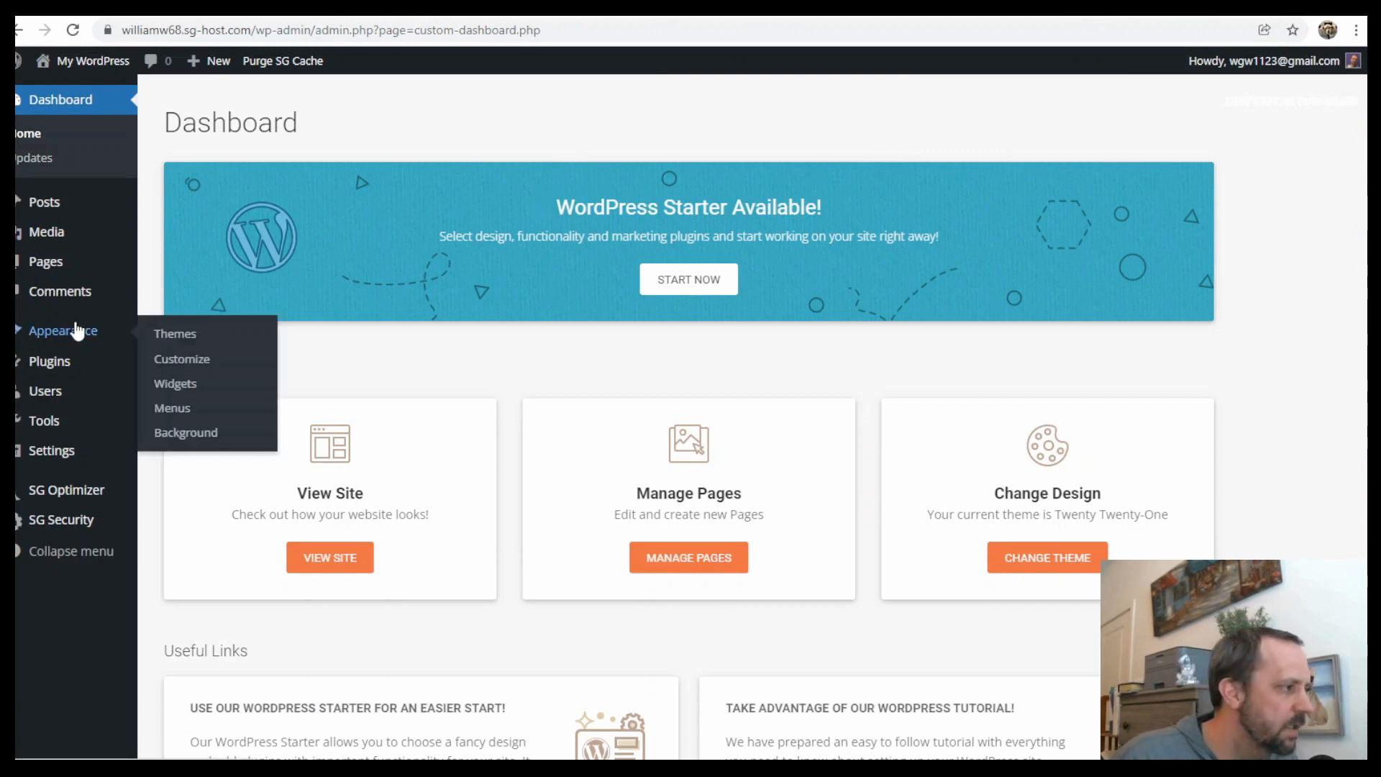
{"action": "left_click", "coordinate": [191, 338]}
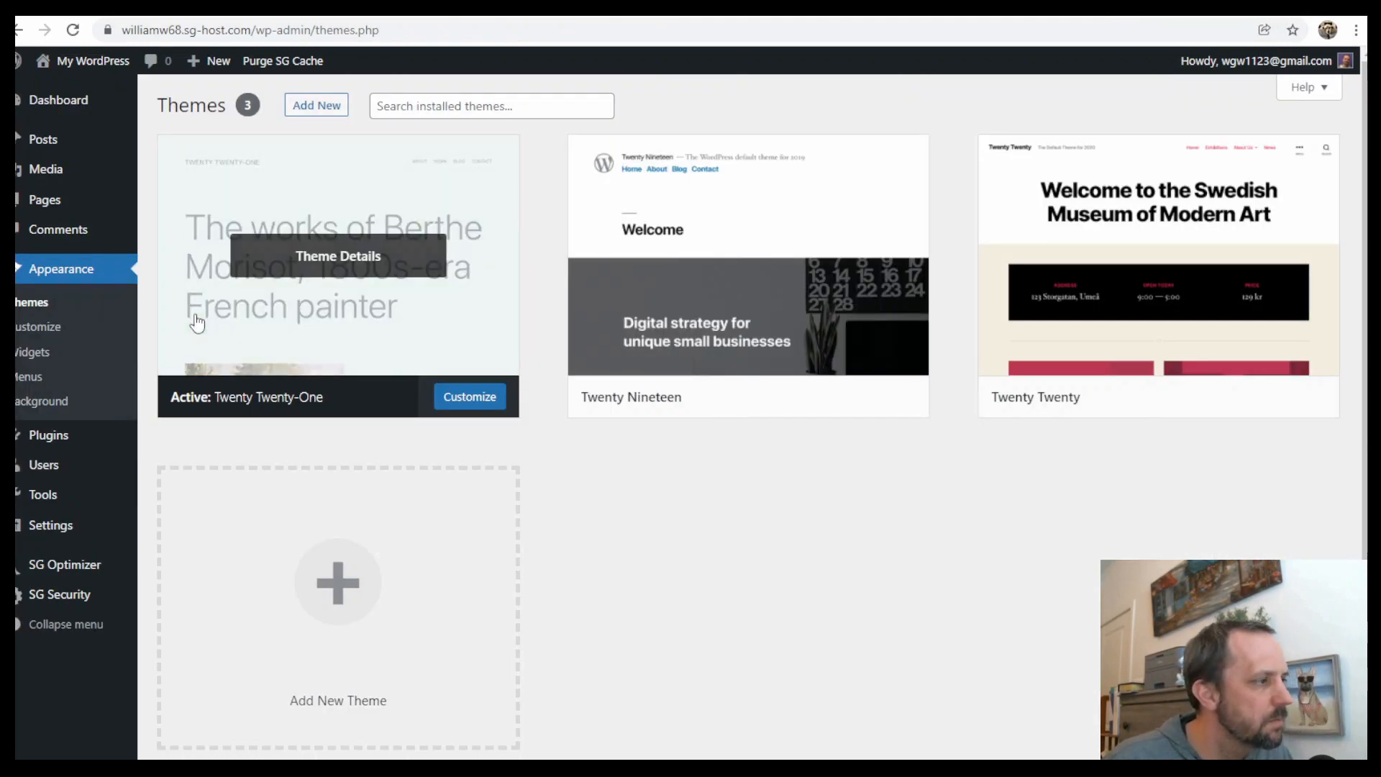
{"action": "left_click", "coordinate": [308, 112]}
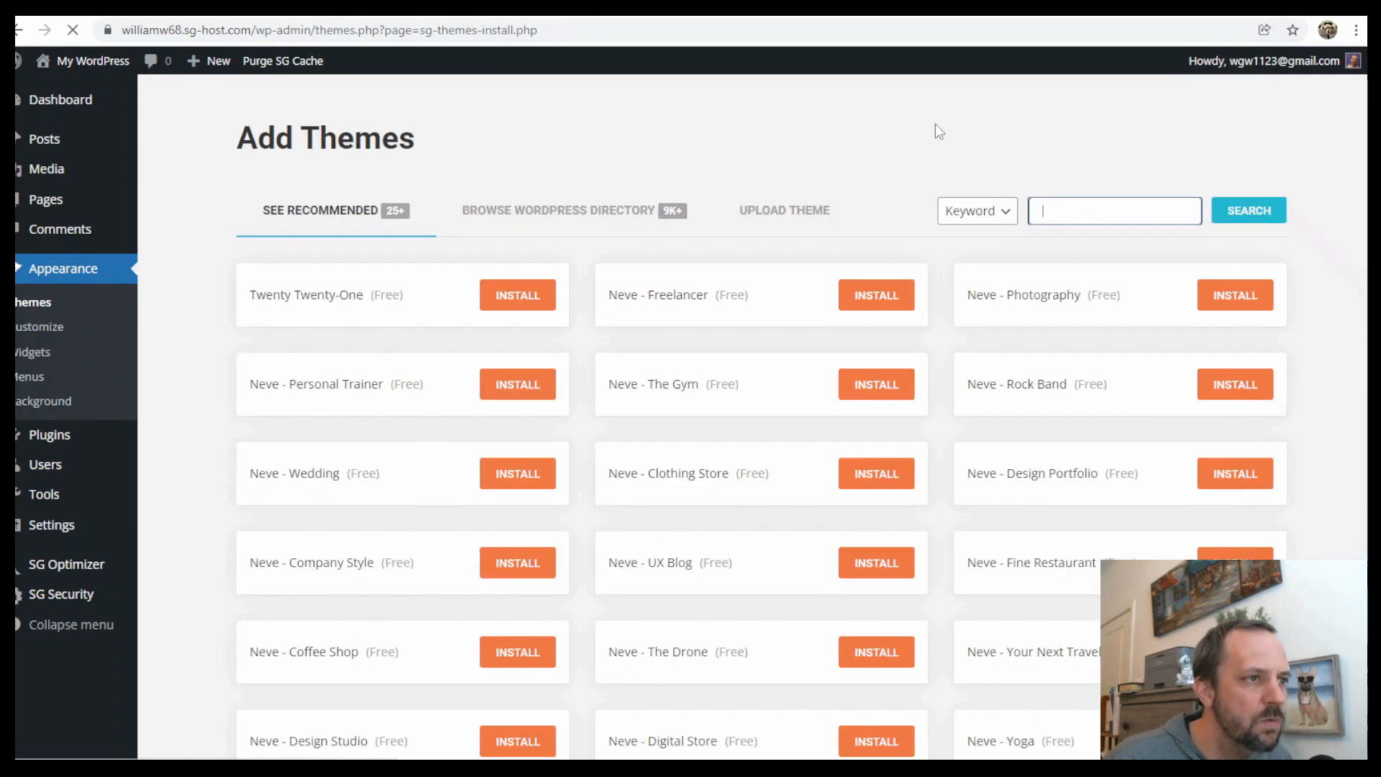
{"action": "left_click", "coordinate": [1097, 208]}
{"action": "type", "text": "astra"}
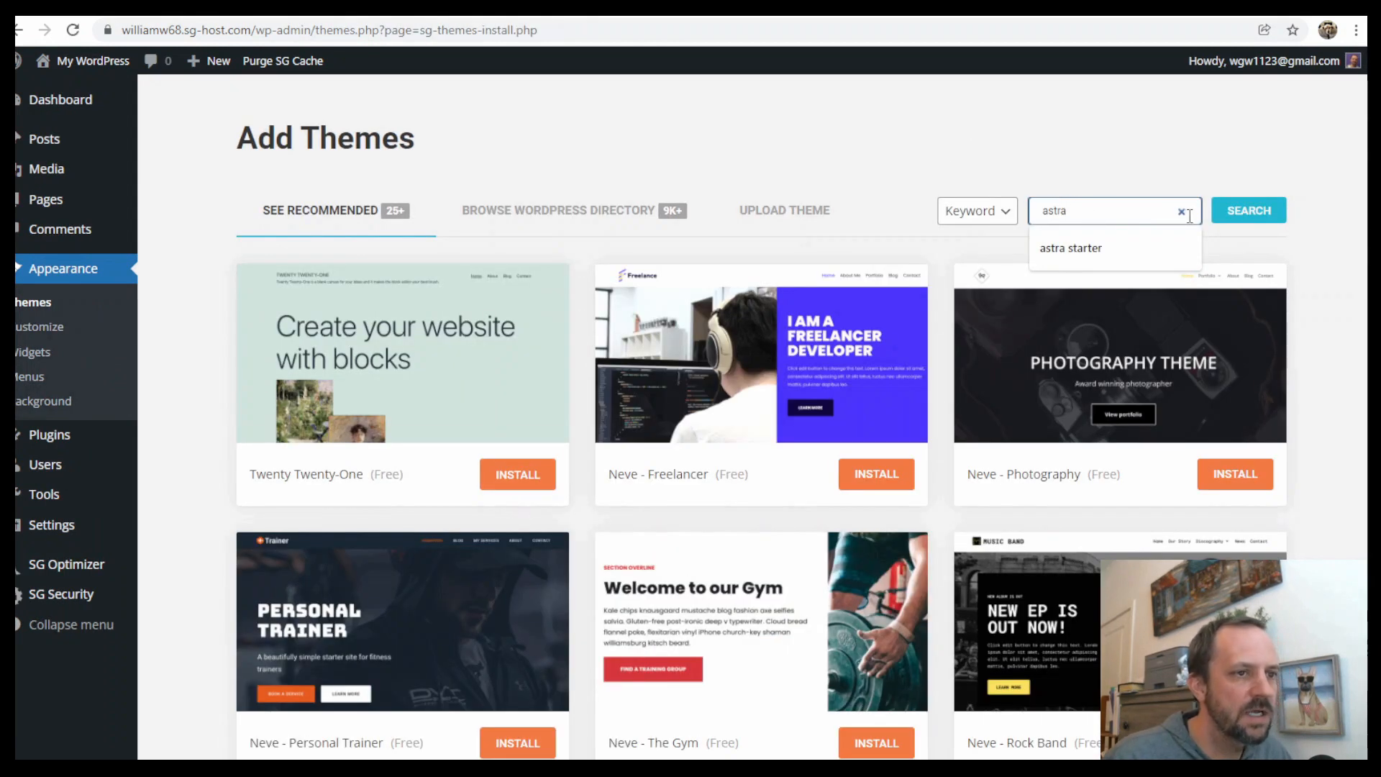
{"action": "left_click", "coordinate": [1248, 213]}
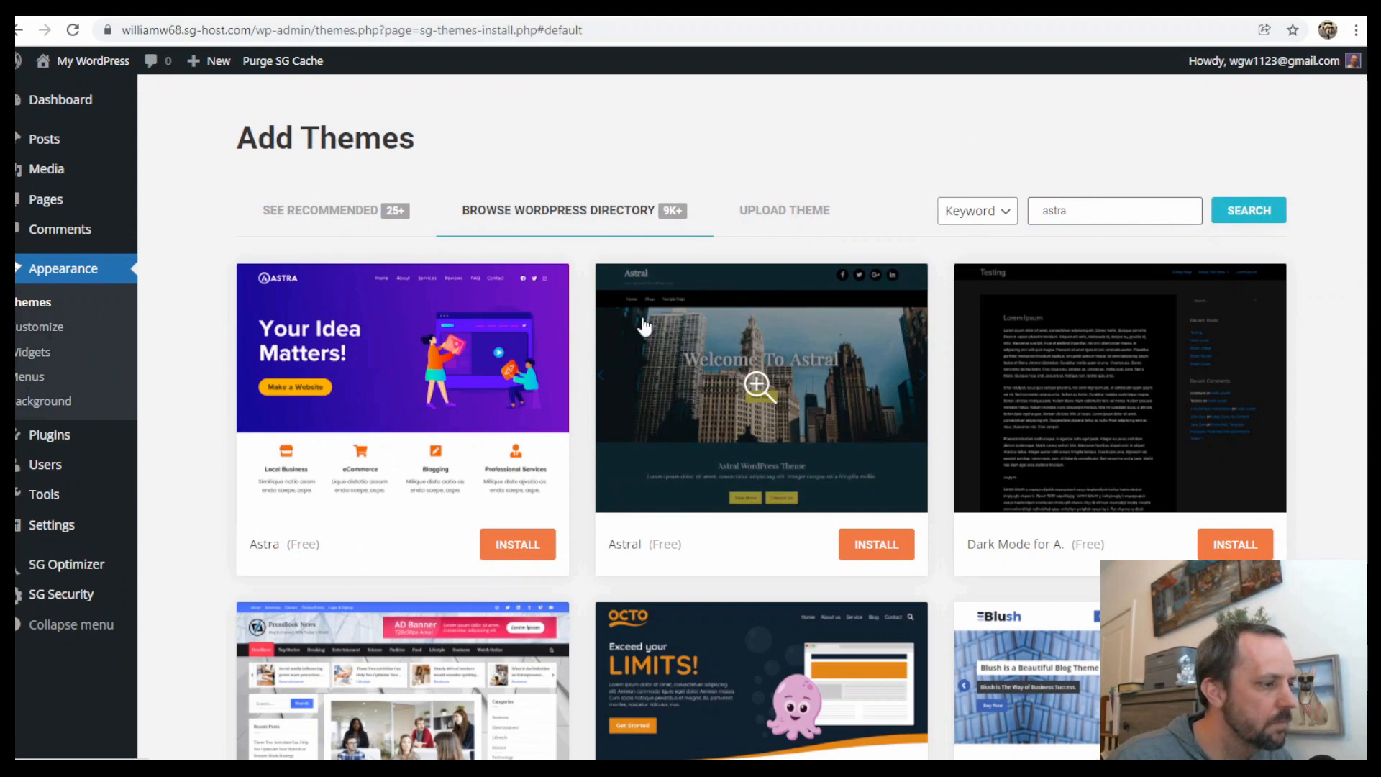
{"action": "left_click", "coordinate": [517, 550]}
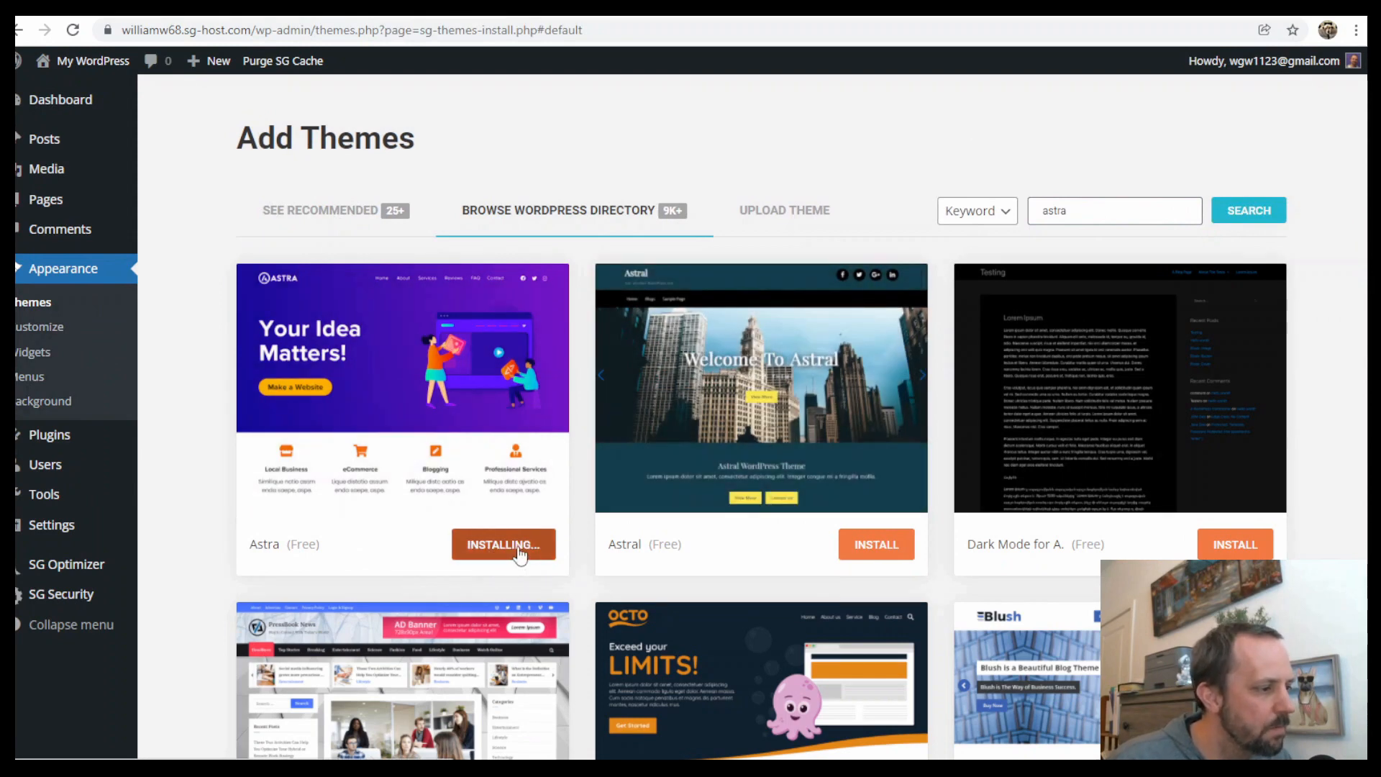
{"action": "left_click", "coordinate": [523, 551]}
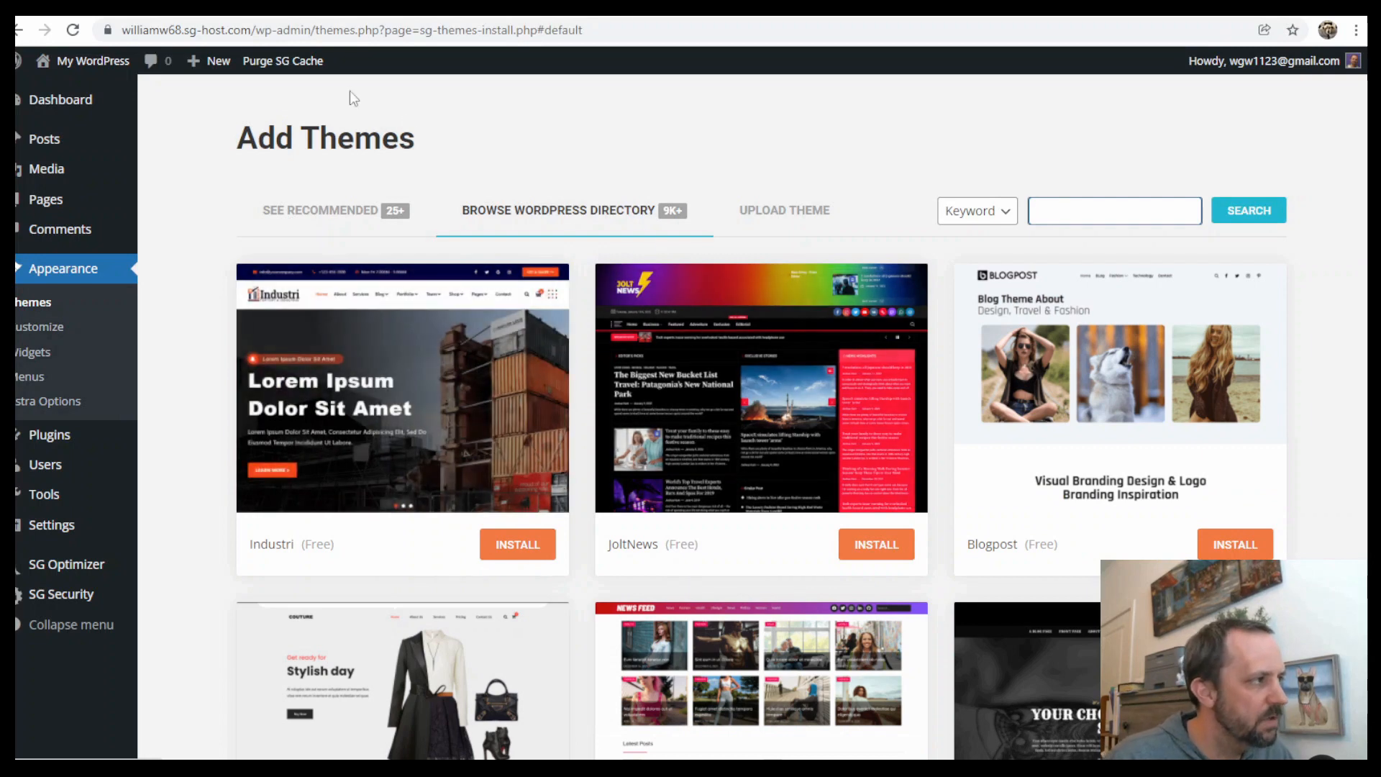
View the site's front end, return to the dashboard and review the list of installed plugins
{"action": "mouse_move", "coordinate": [86, 62]}
{"action": "left_click", "coordinate": [61, 91]}
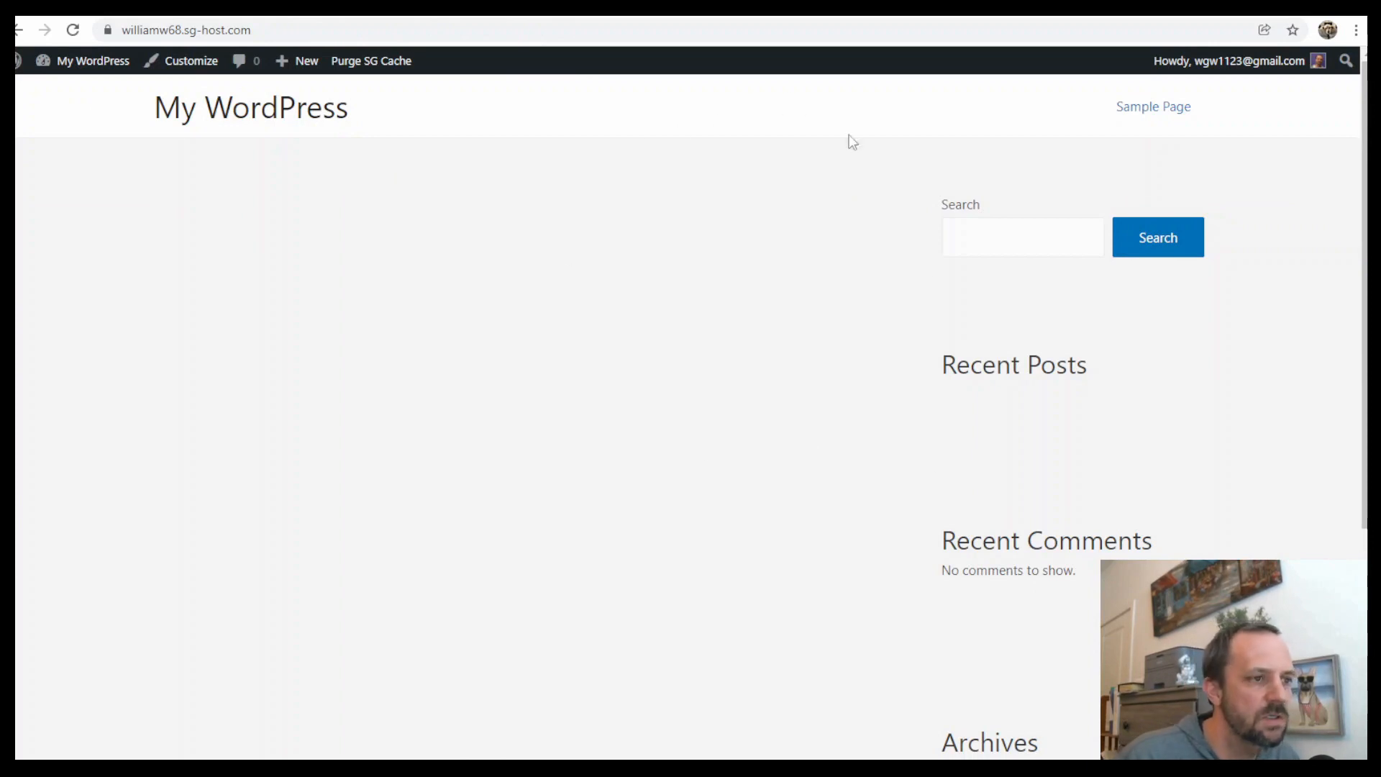
{"action": "left_click", "coordinate": [80, 83]}
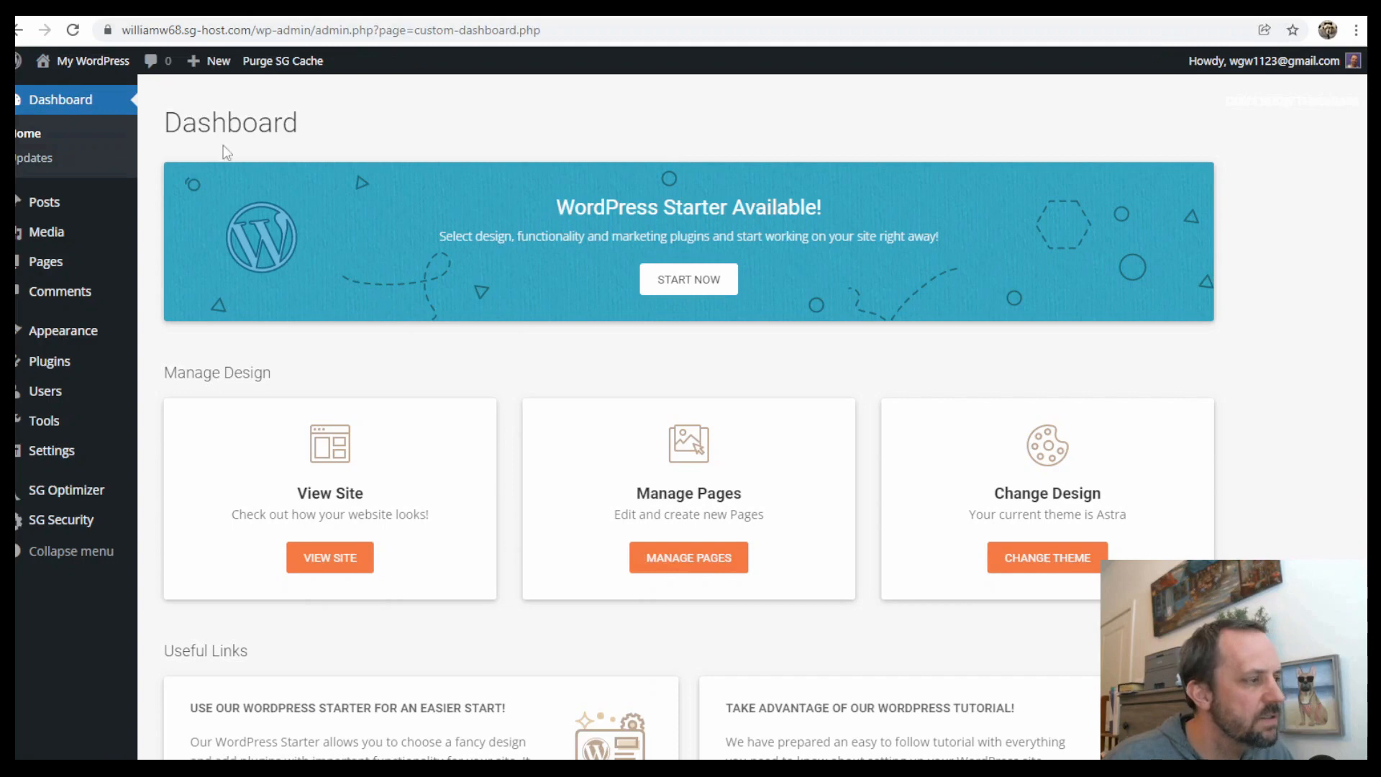
{"action": "left_click", "coordinate": [54, 361]}
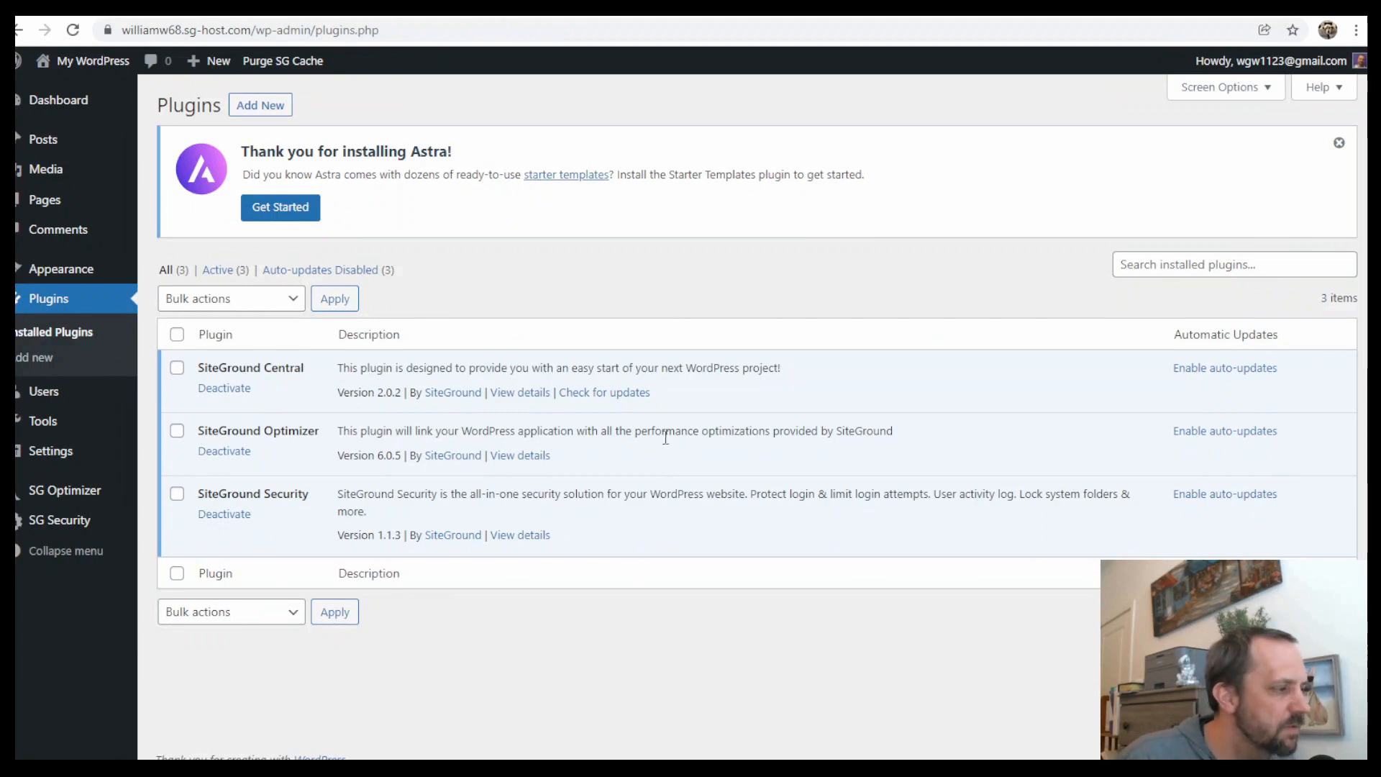
{"action": "left_click_drag", "start_coordinate": [347, 435], "coordinate": [810, 469]}
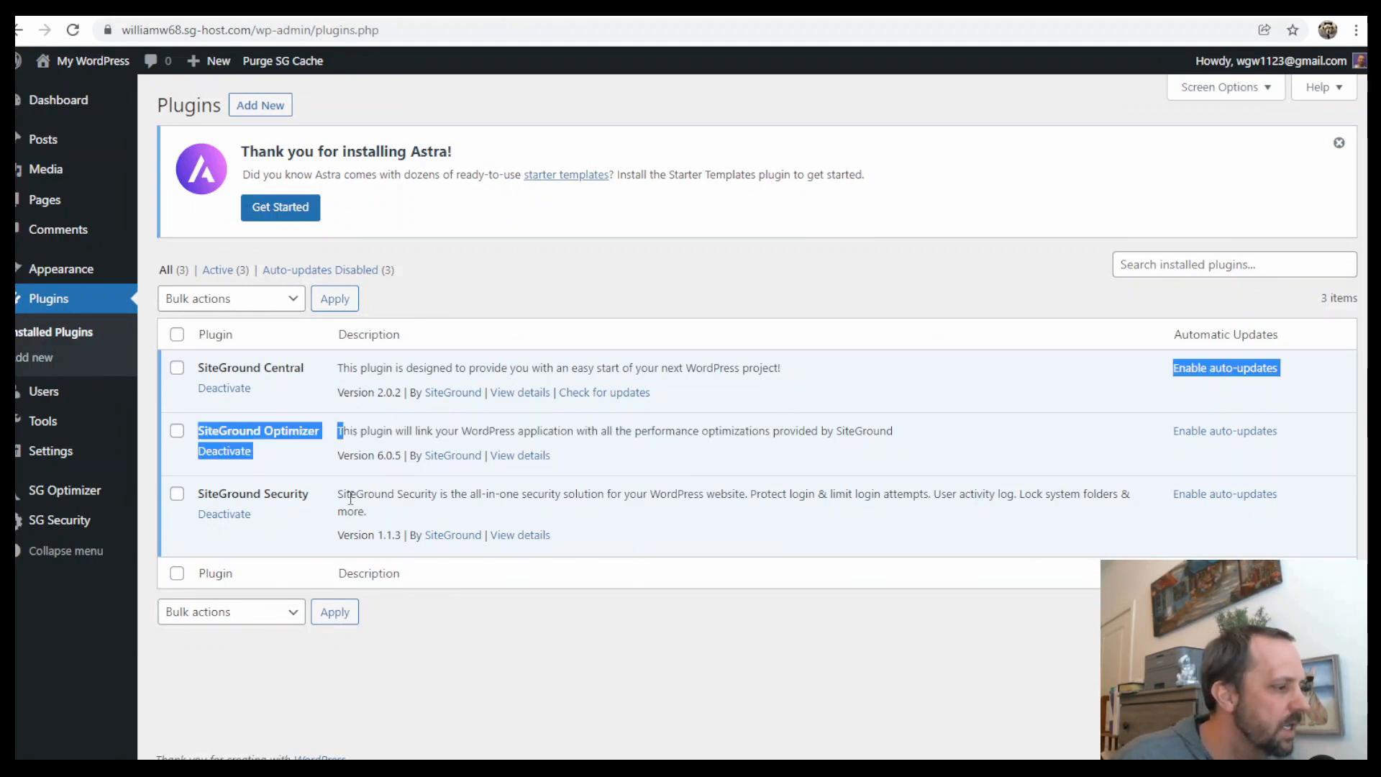
{"action": "left_click_drag", "start_coordinate": [363, 496], "coordinate": [572, 496]}
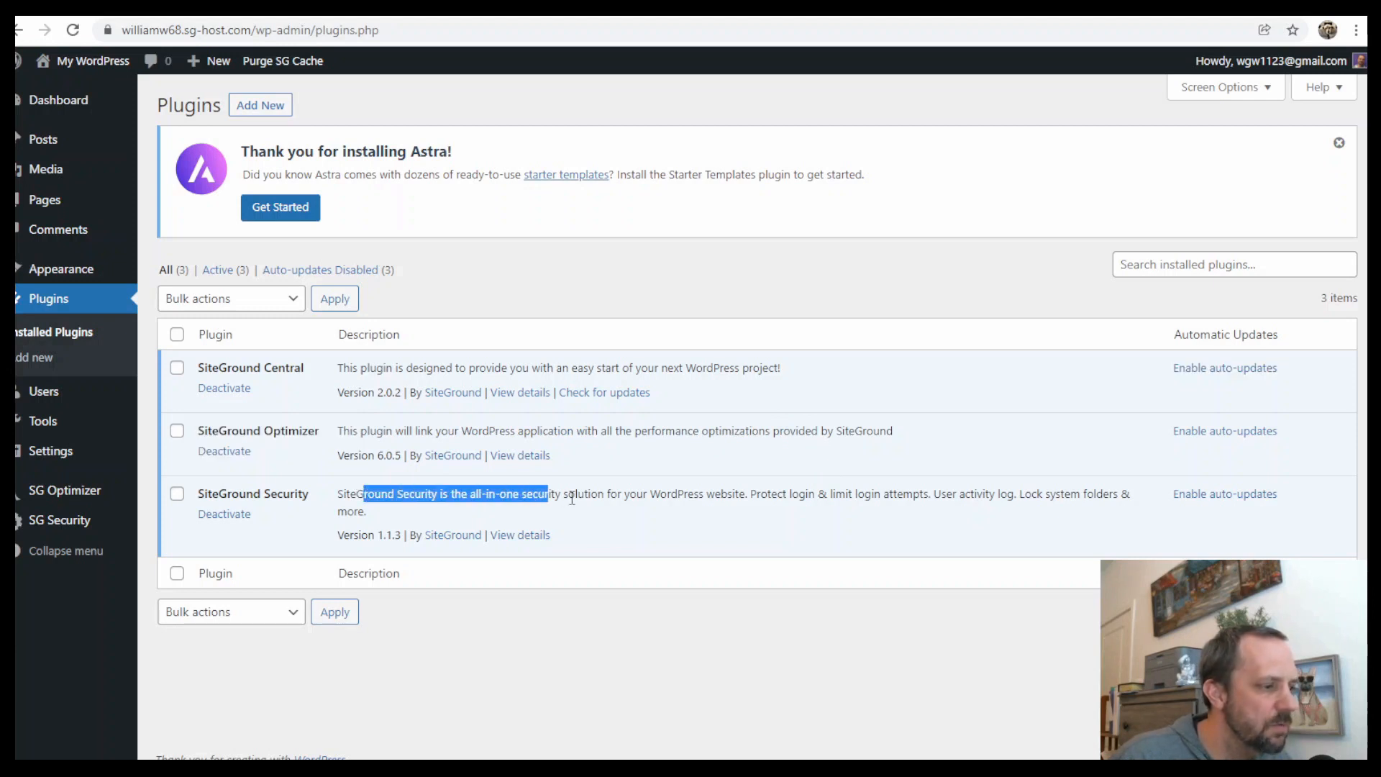
{"action": "left_click", "coordinate": [581, 497]}
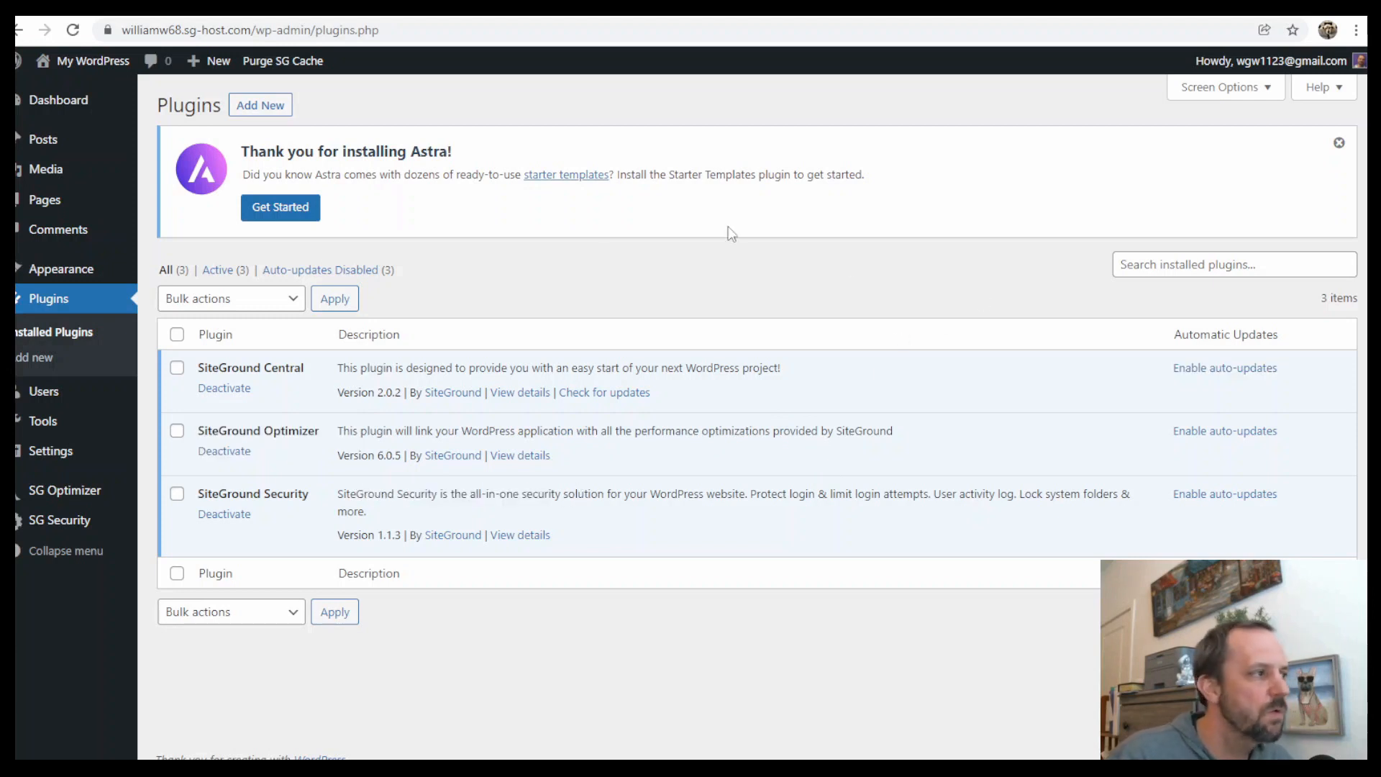
Search new plugins for astra starter, then install and activate the Starter Templates plugin
{"action": "left_click", "coordinate": [271, 108]}
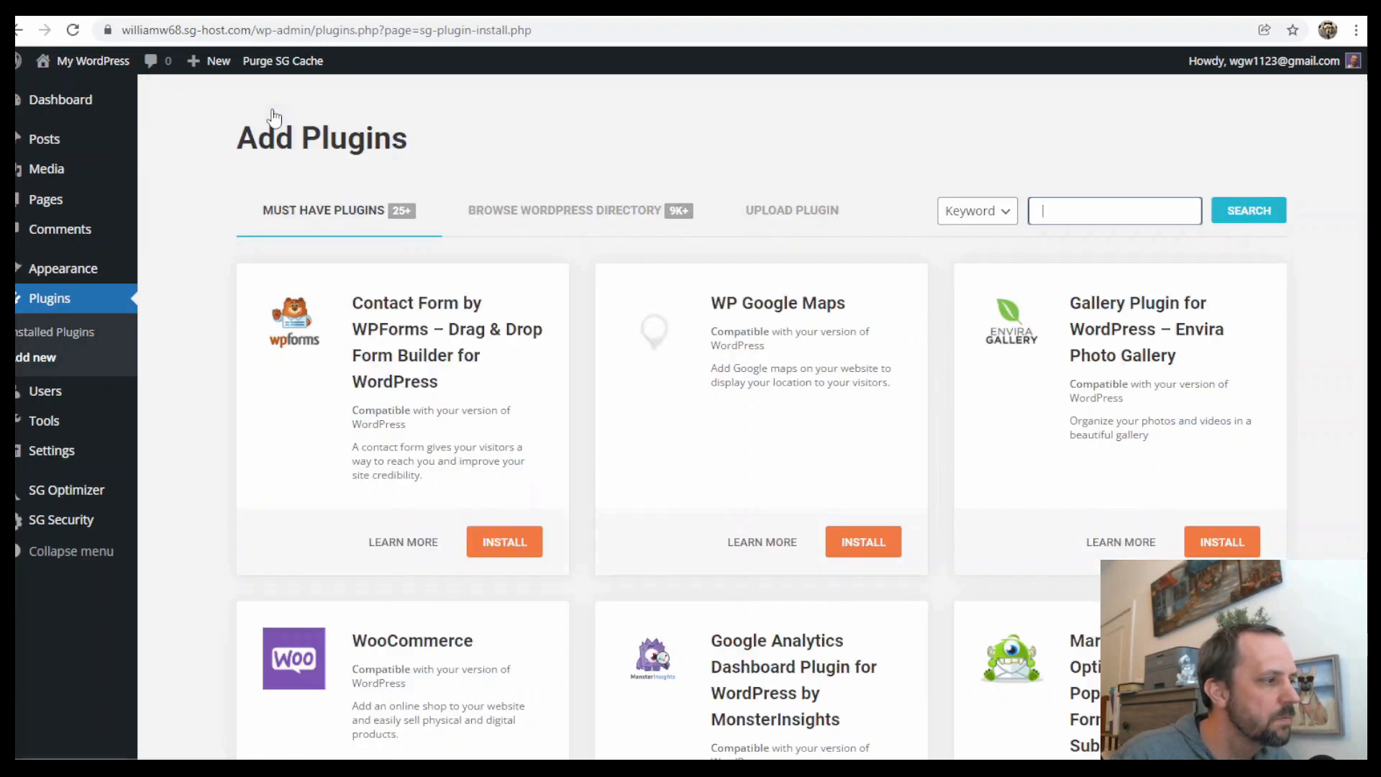
{"action": "type", "text": "astra starter"}
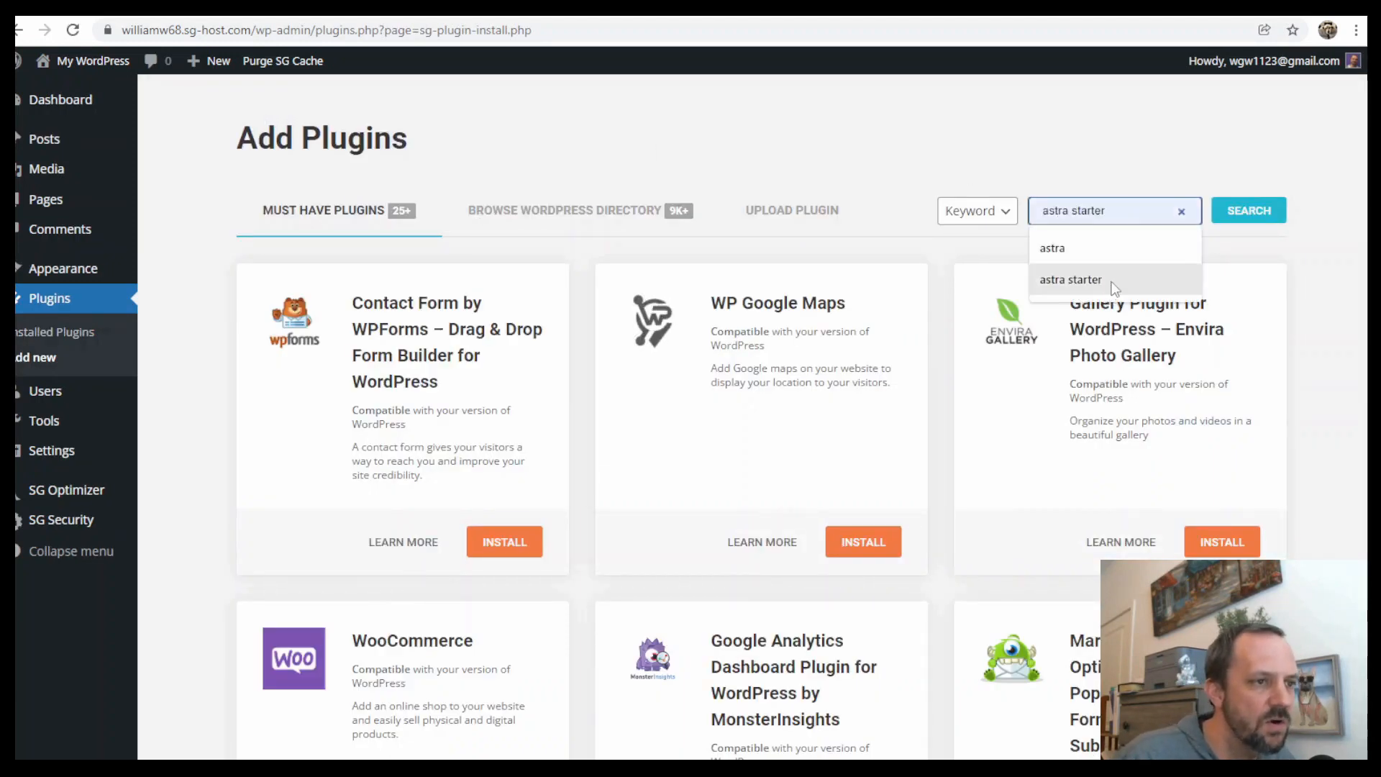
{"action": "left_click", "coordinate": [1111, 280]}
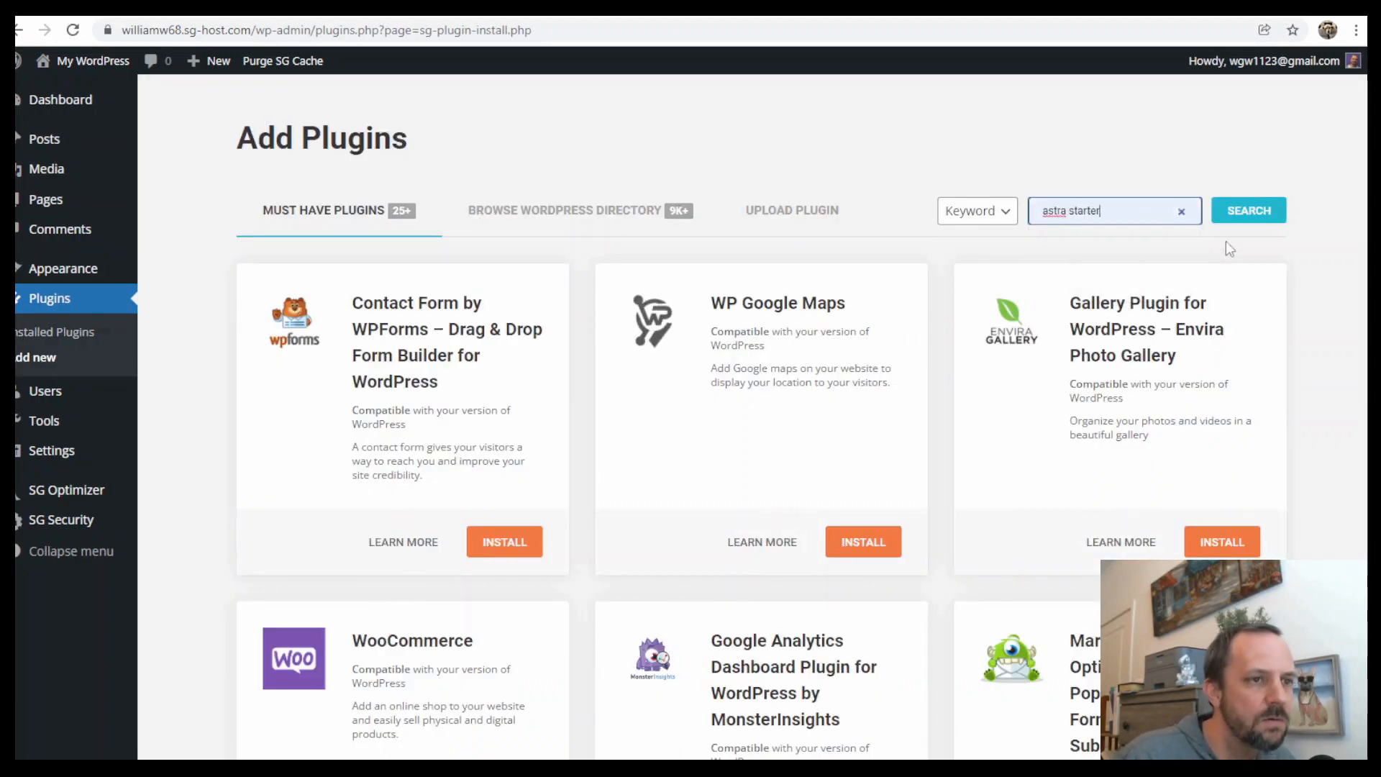
{"action": "left_click", "coordinate": [1245, 214]}
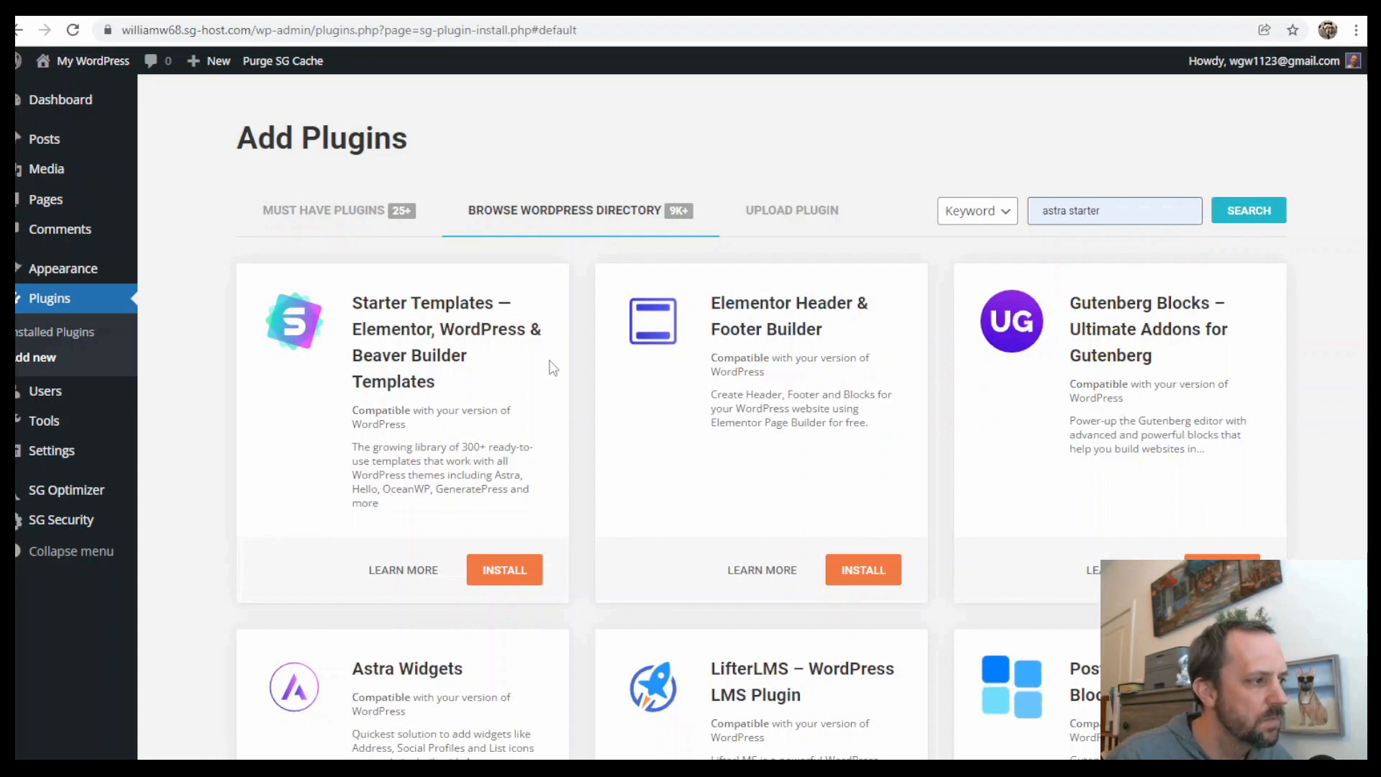
{"action": "left_click", "coordinate": [507, 573]}
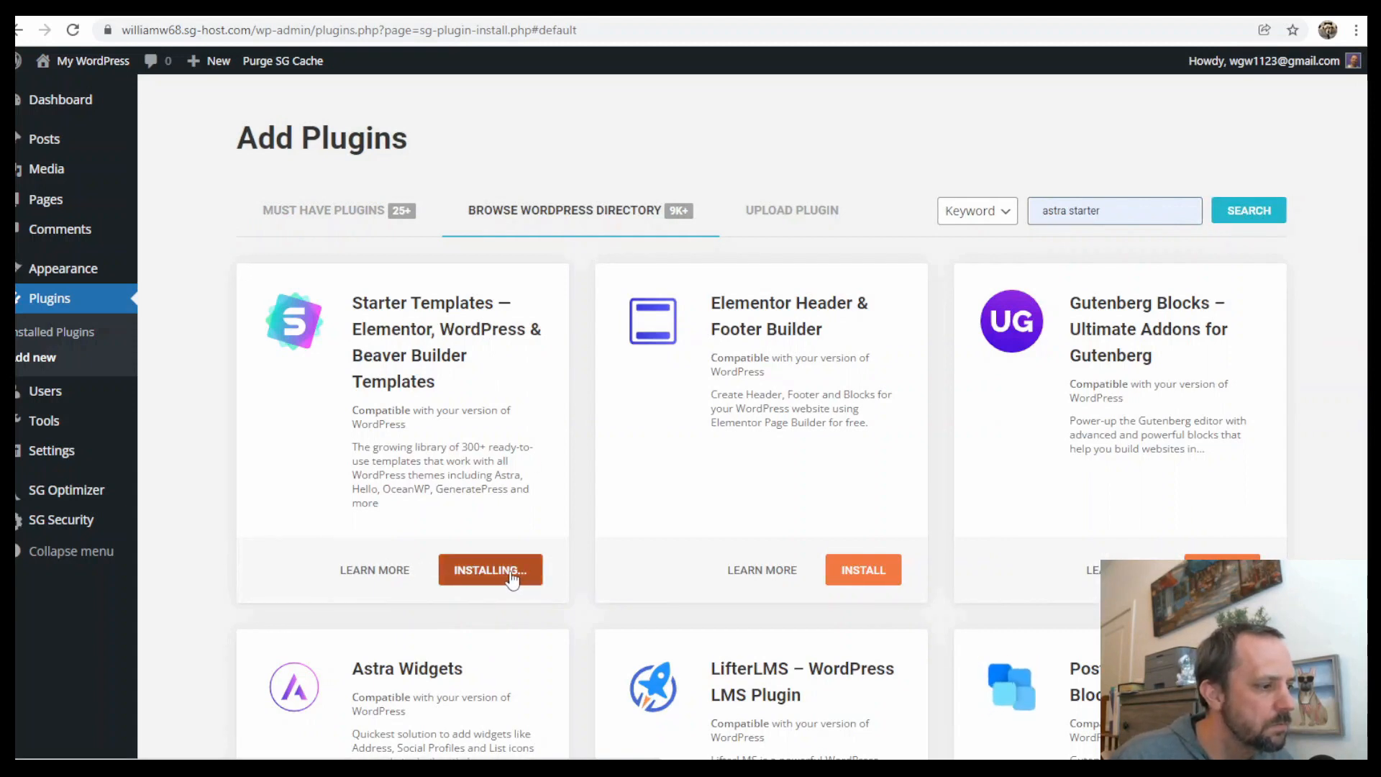
{"action": "left_click", "coordinate": [494, 574]}
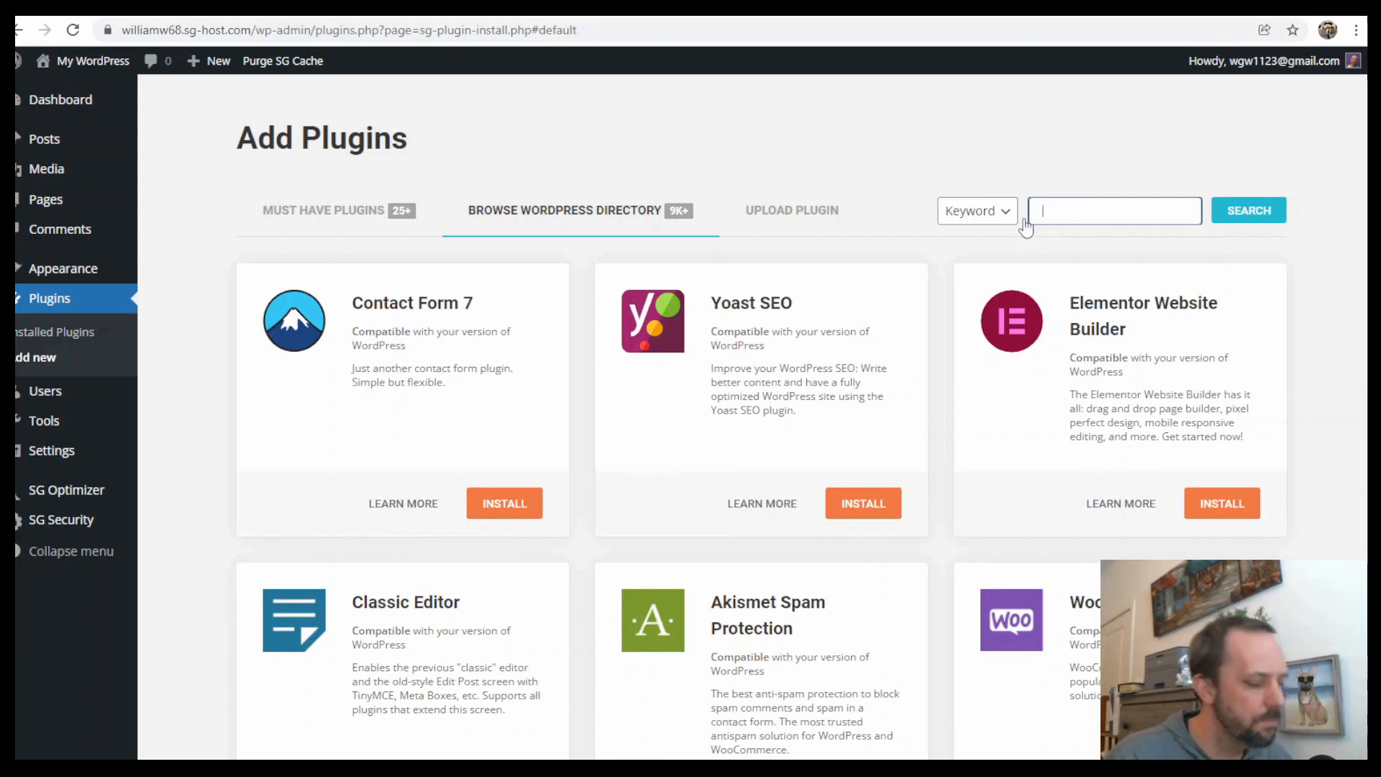
Search new plugins for ele, then install and activate the Elementor Website Builder plugin
{"action": "type", "text": "ele"}
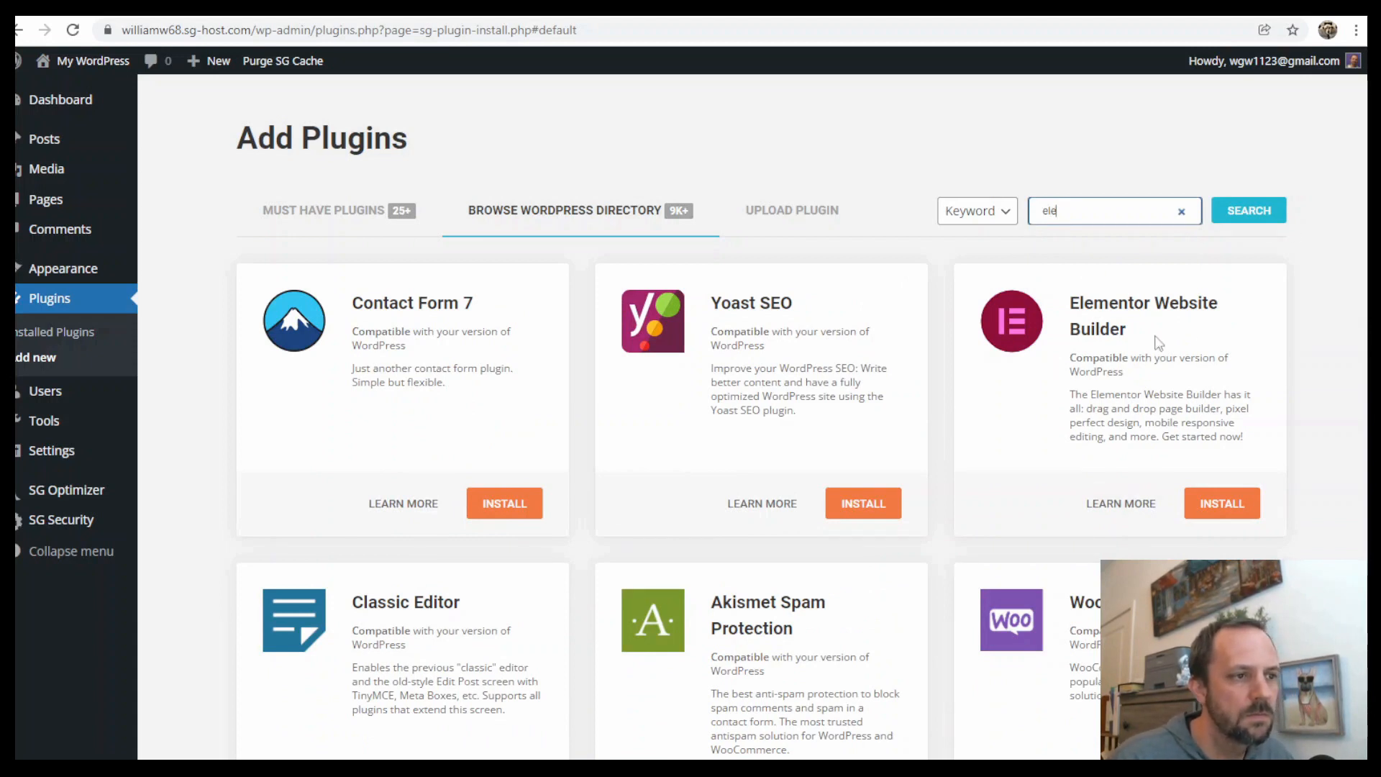
{"action": "left_click", "coordinate": [1223, 508]}
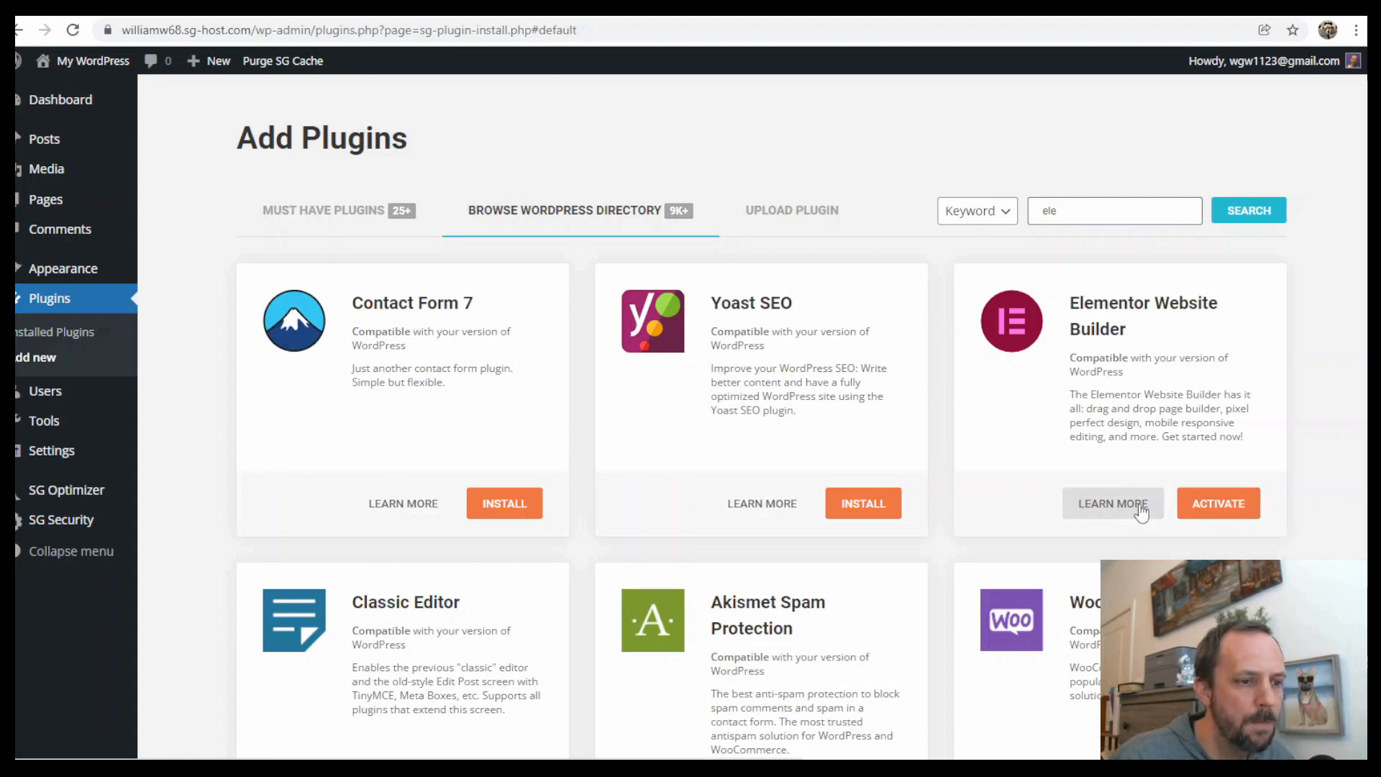
{"action": "left_click", "coordinate": [1211, 508]}
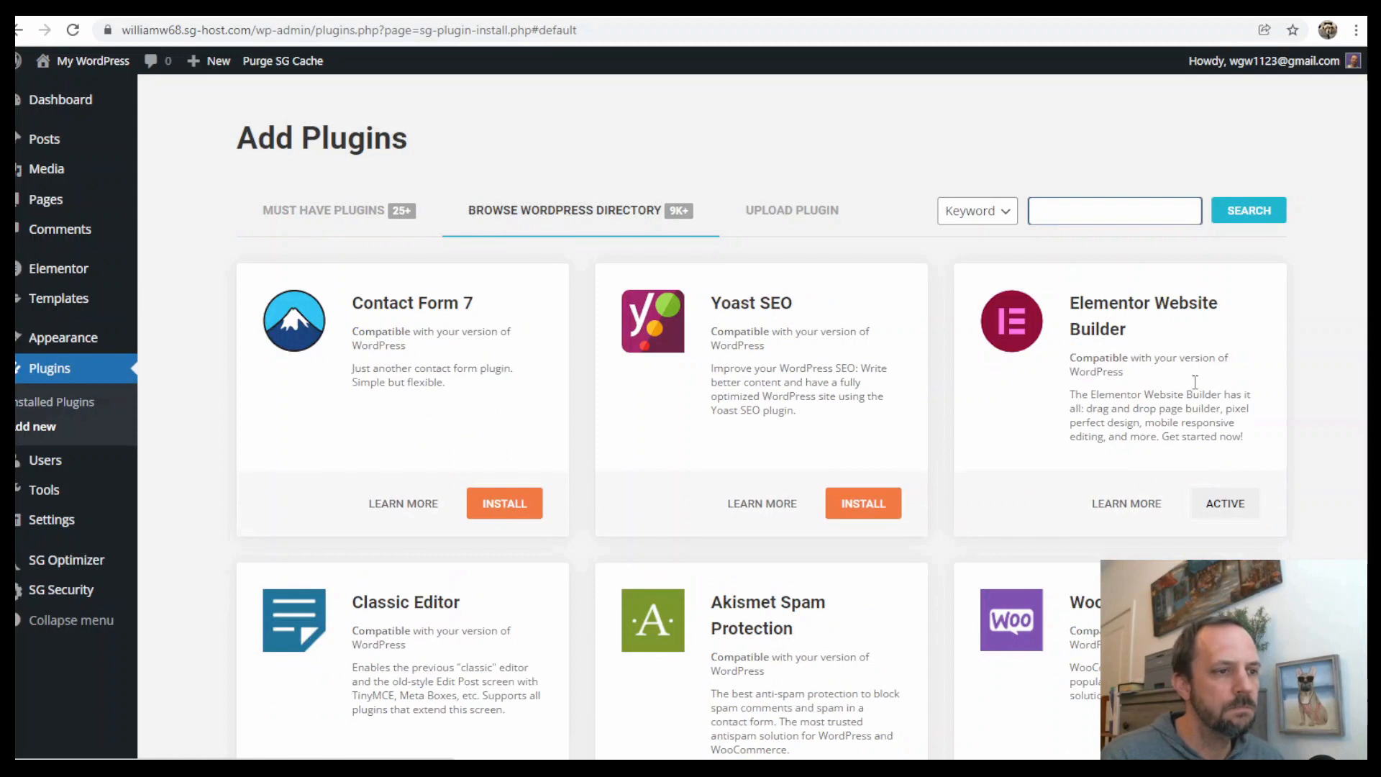
{"action": "left_click", "coordinate": [1072, 220]}
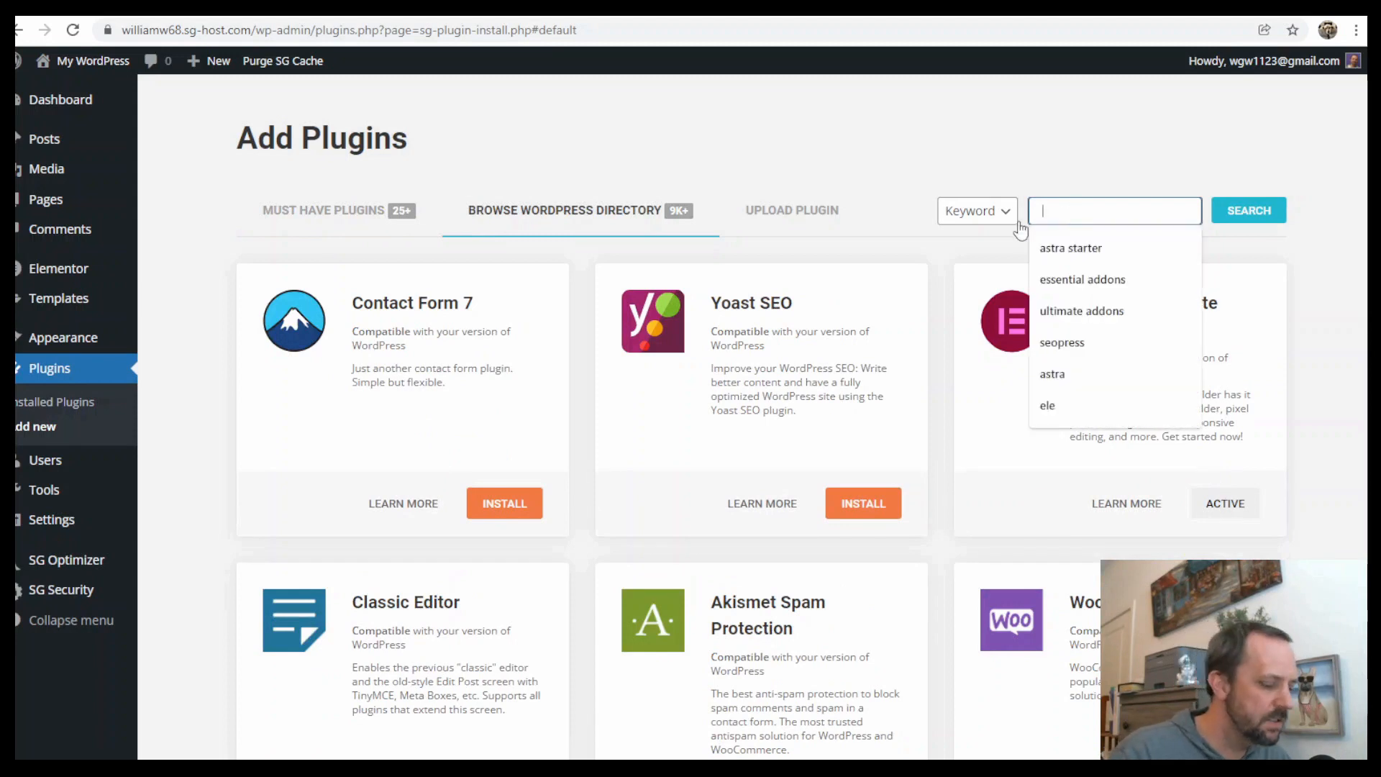
Search new plugins for seopress, then install and activate the SEOPress plugin
{"action": "type", "text": "seo"}
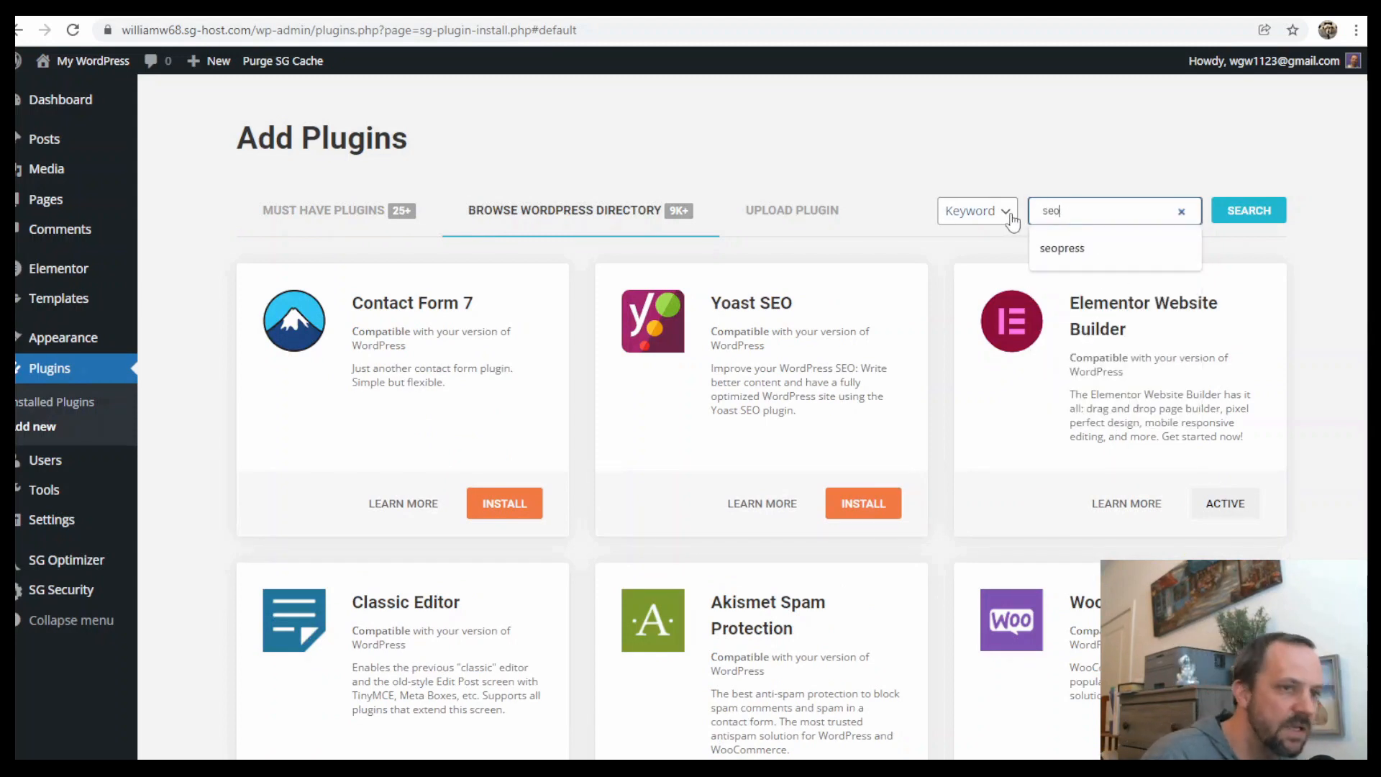
{"action": "type", "text": "press"}
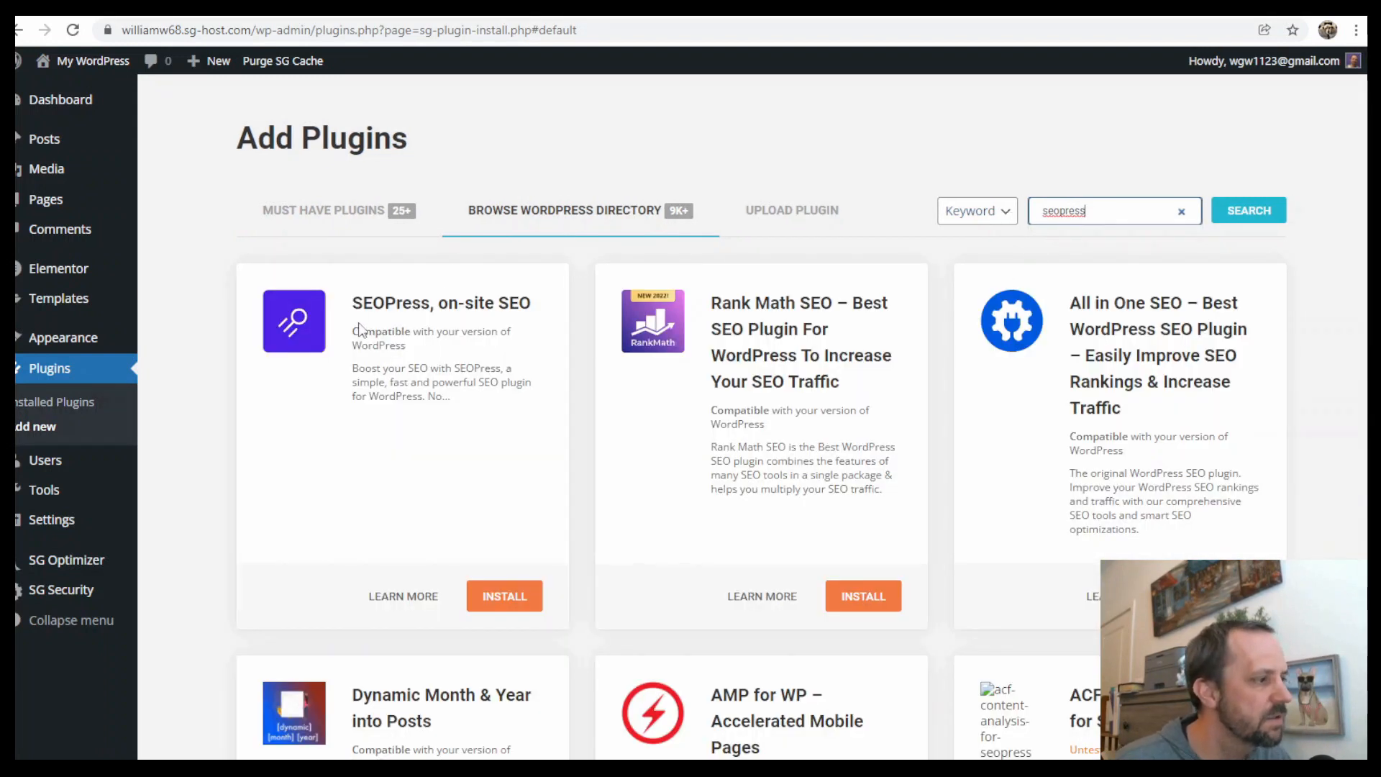
{"action": "left_click", "coordinate": [512, 602]}
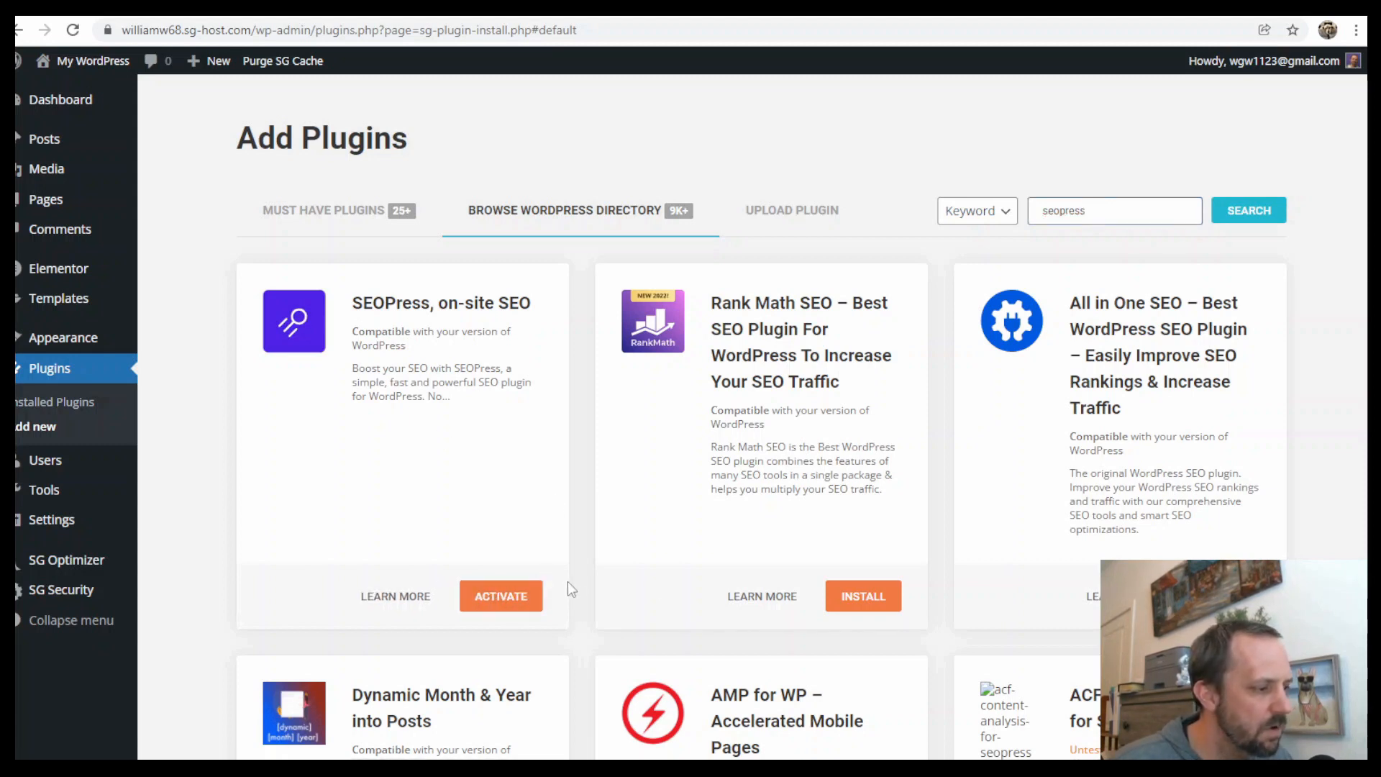
{"action": "left_click", "coordinate": [521, 600]}
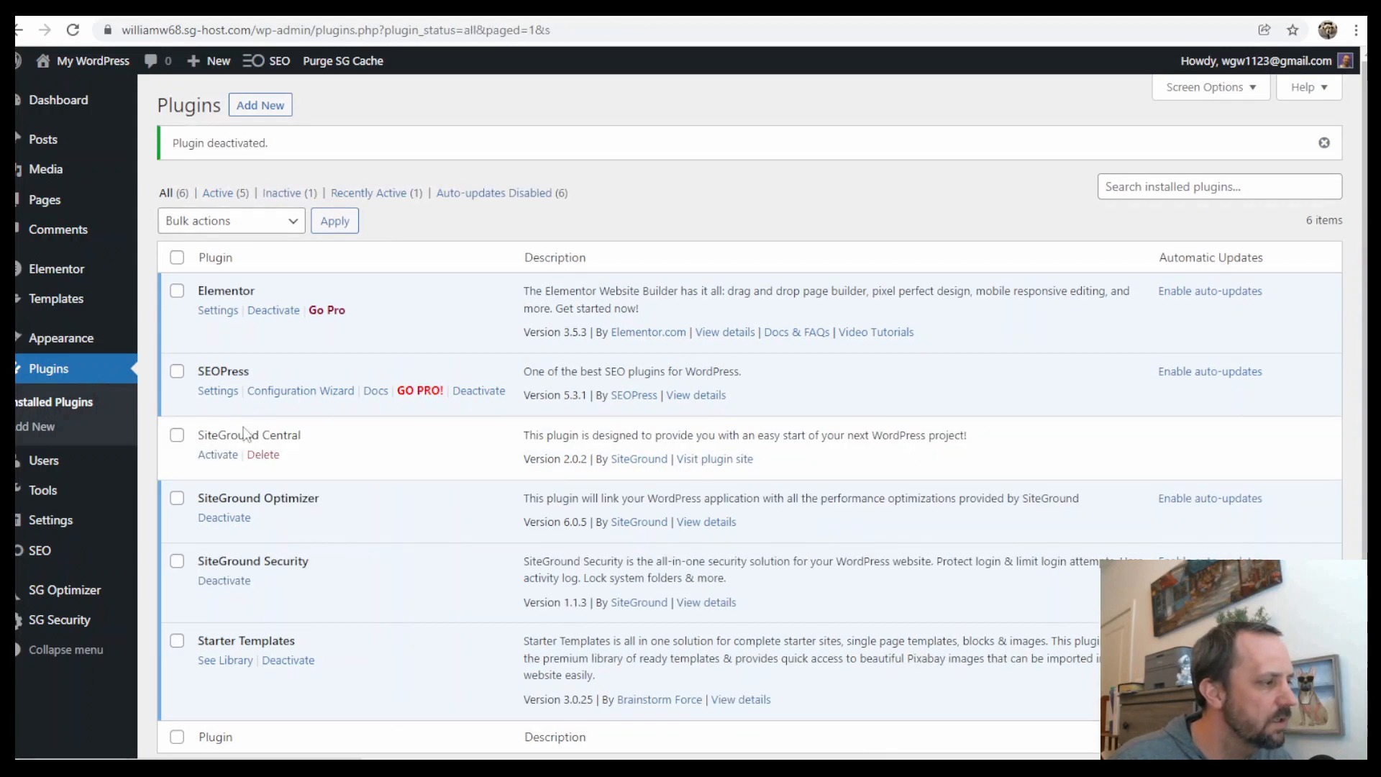
Delete the inactive SiteGround Central plugin and confirm the deletion
{"action": "left_click_drag", "start_coordinate": [199, 435], "coordinate": [287, 456]}
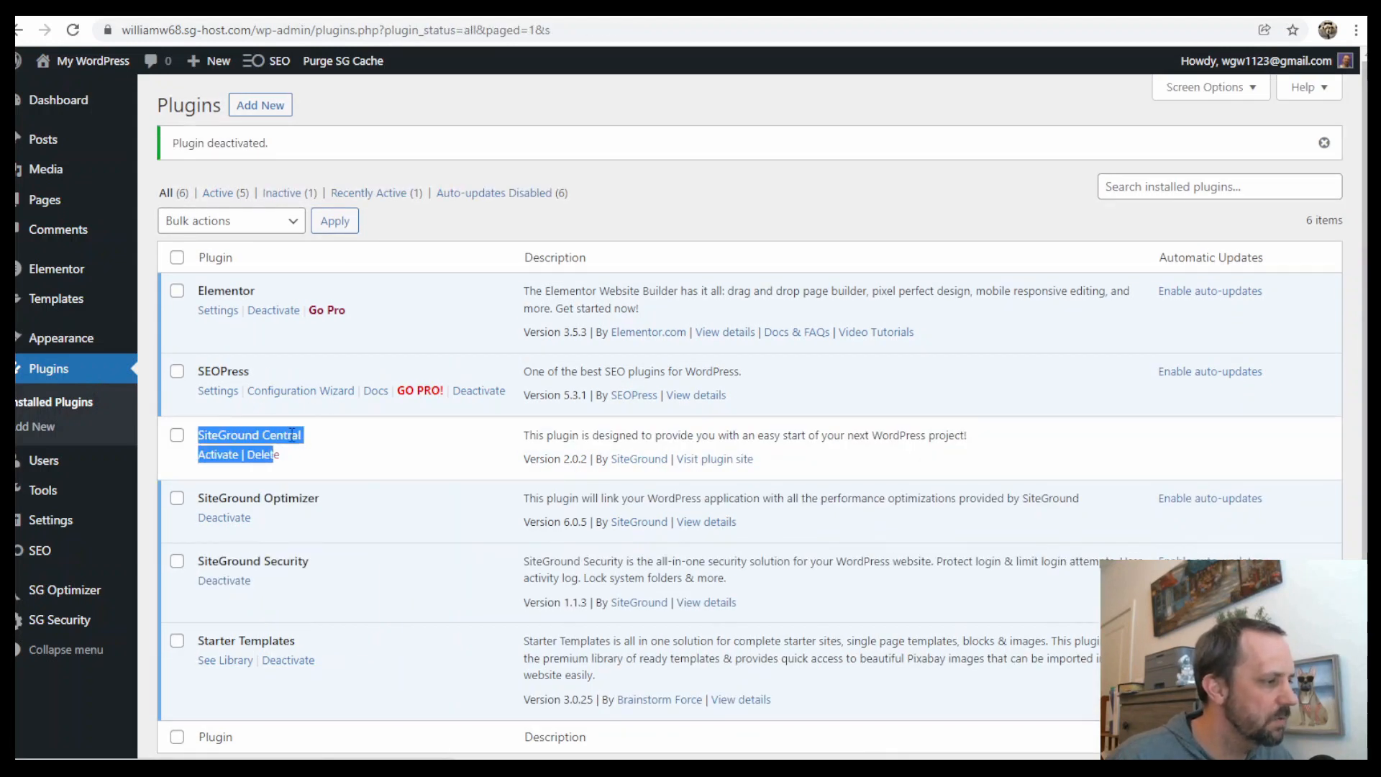
{"action": "left_click", "coordinate": [291, 438]}
{"action": "left_click", "coordinate": [262, 456]}
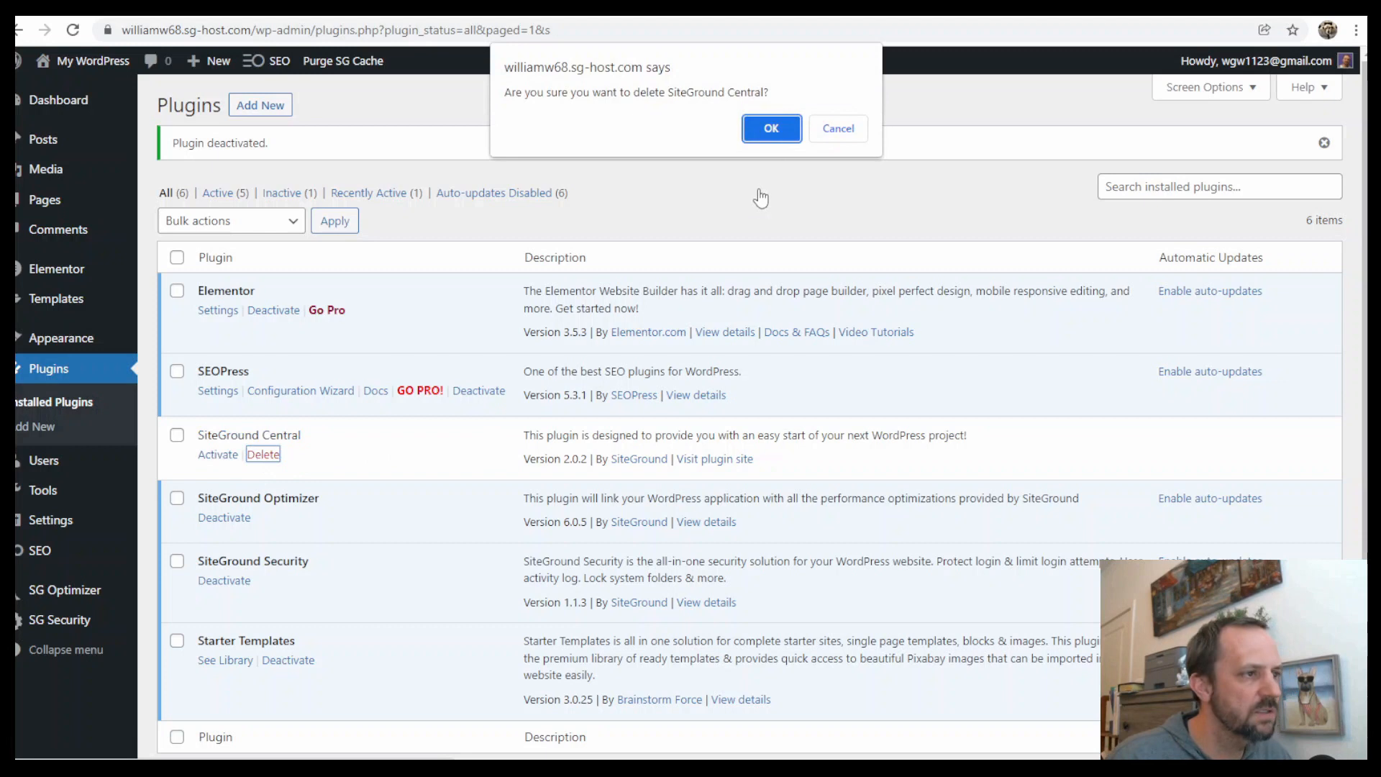
{"action": "left_click", "coordinate": [781, 130]}
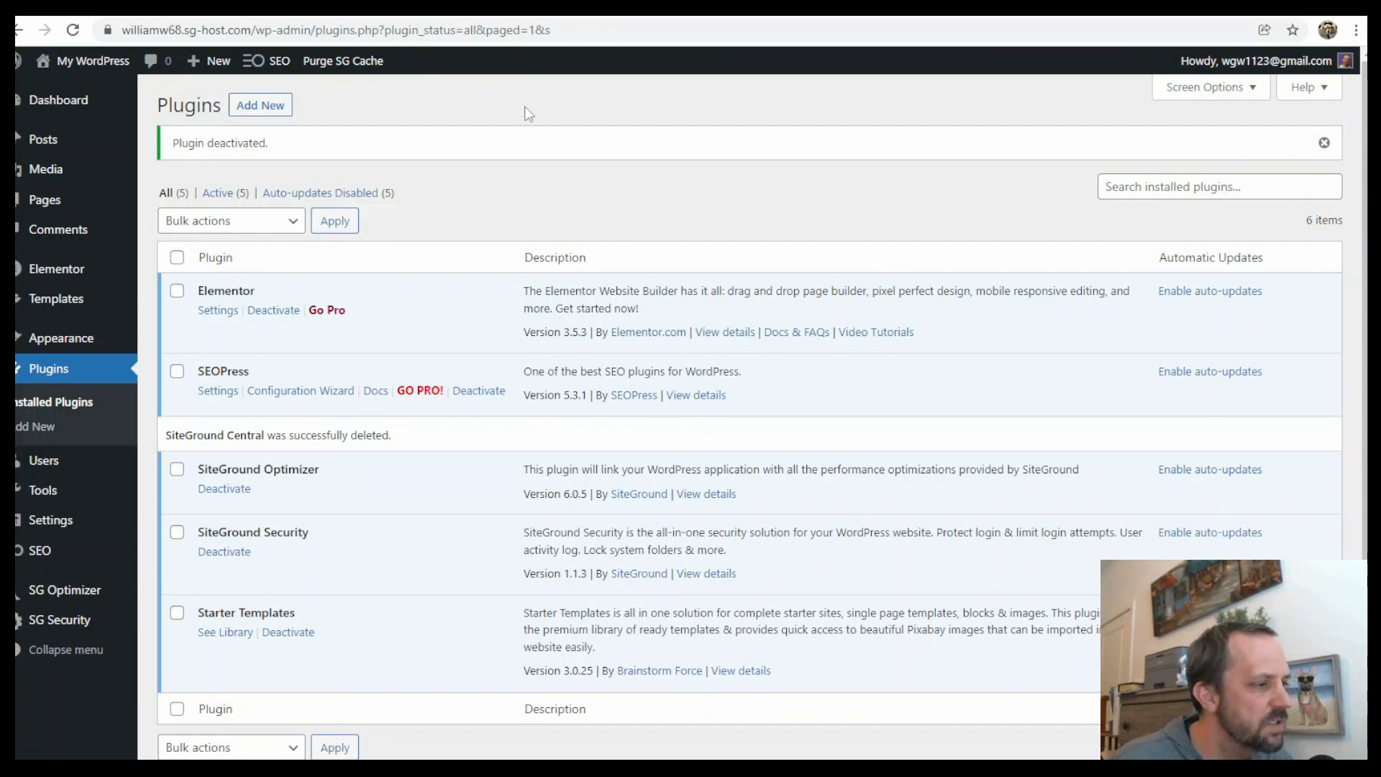
Review the step list in the presentation, then return to the installed plugins page
{"action": "key", "text": "ctrl+Tab"}
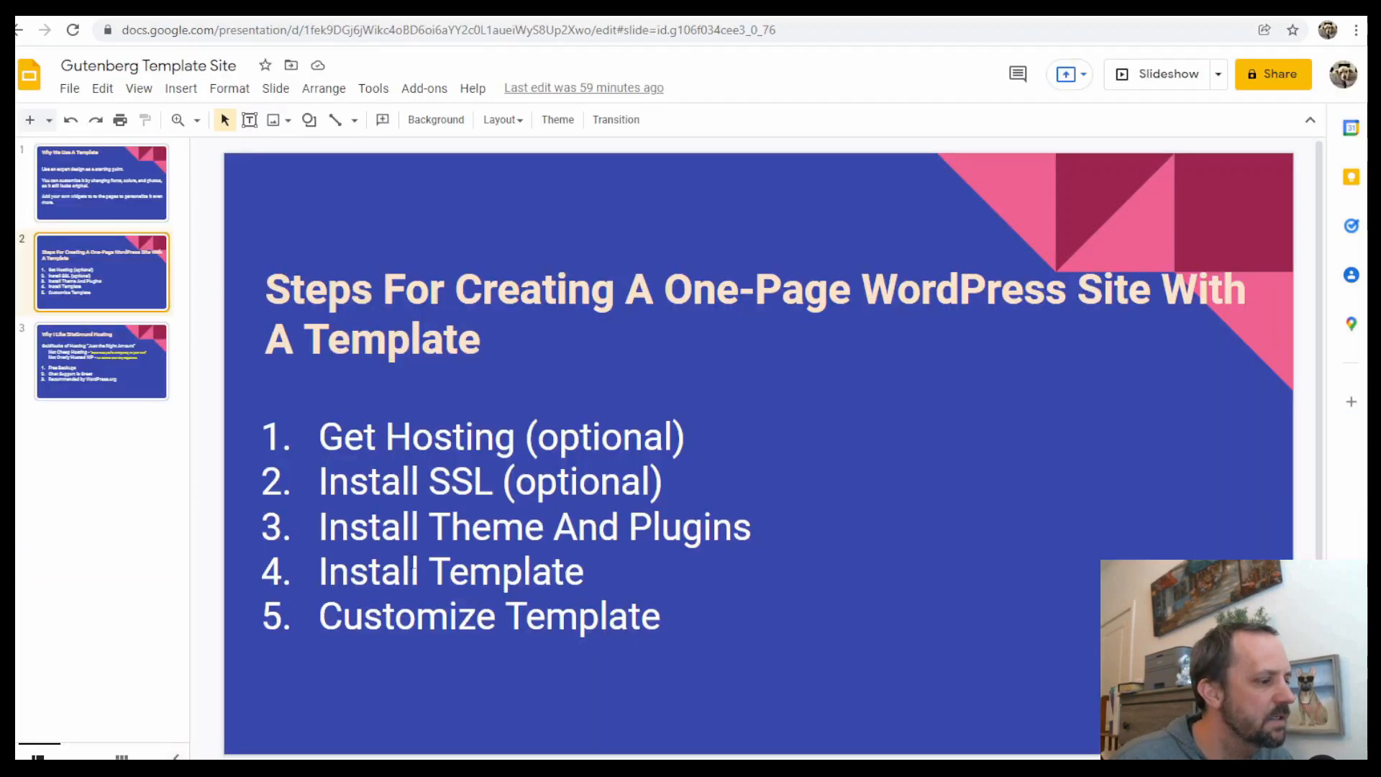
{"action": "left_click_drag", "start_coordinate": [349, 568], "coordinate": [524, 574]}
{"action": "double_click", "coordinate": [599, 574]}
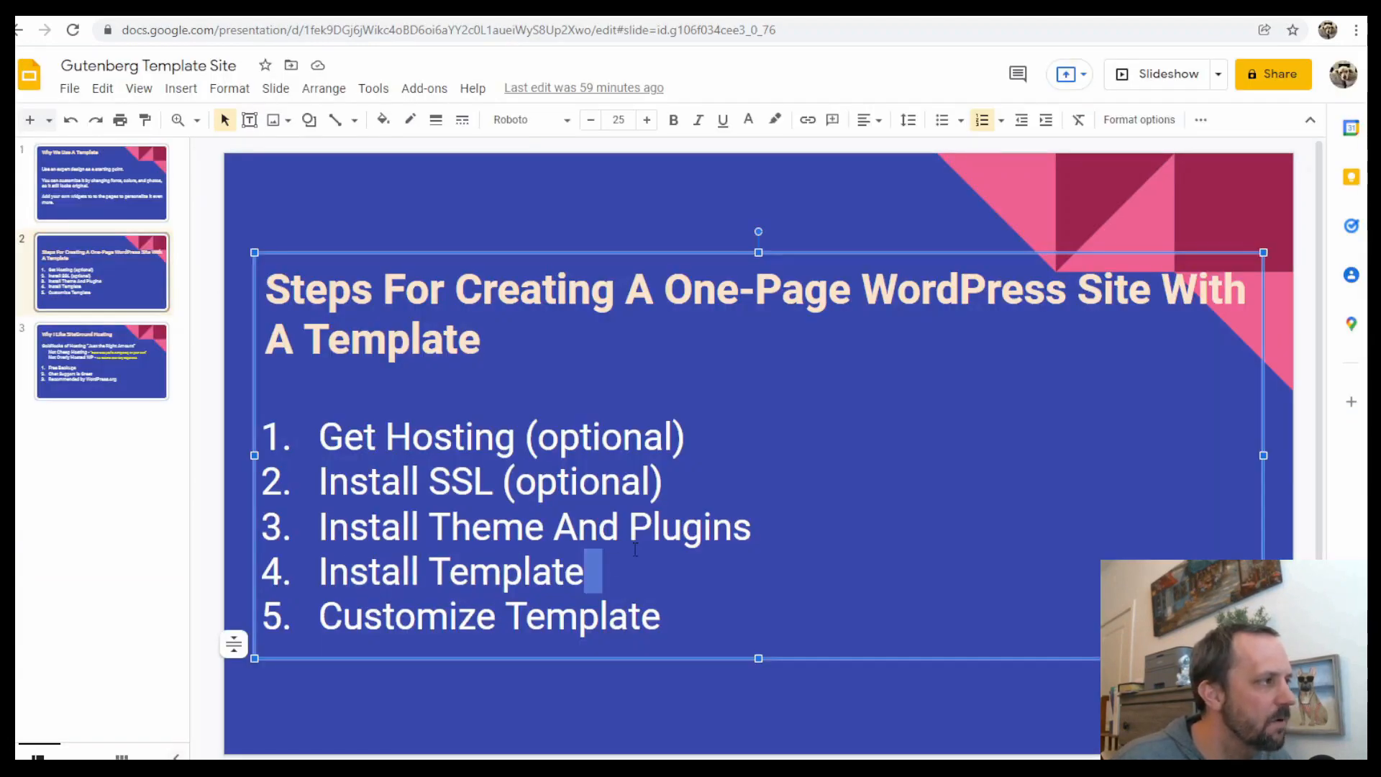
{"action": "key", "text": "ctrl+Tab"}
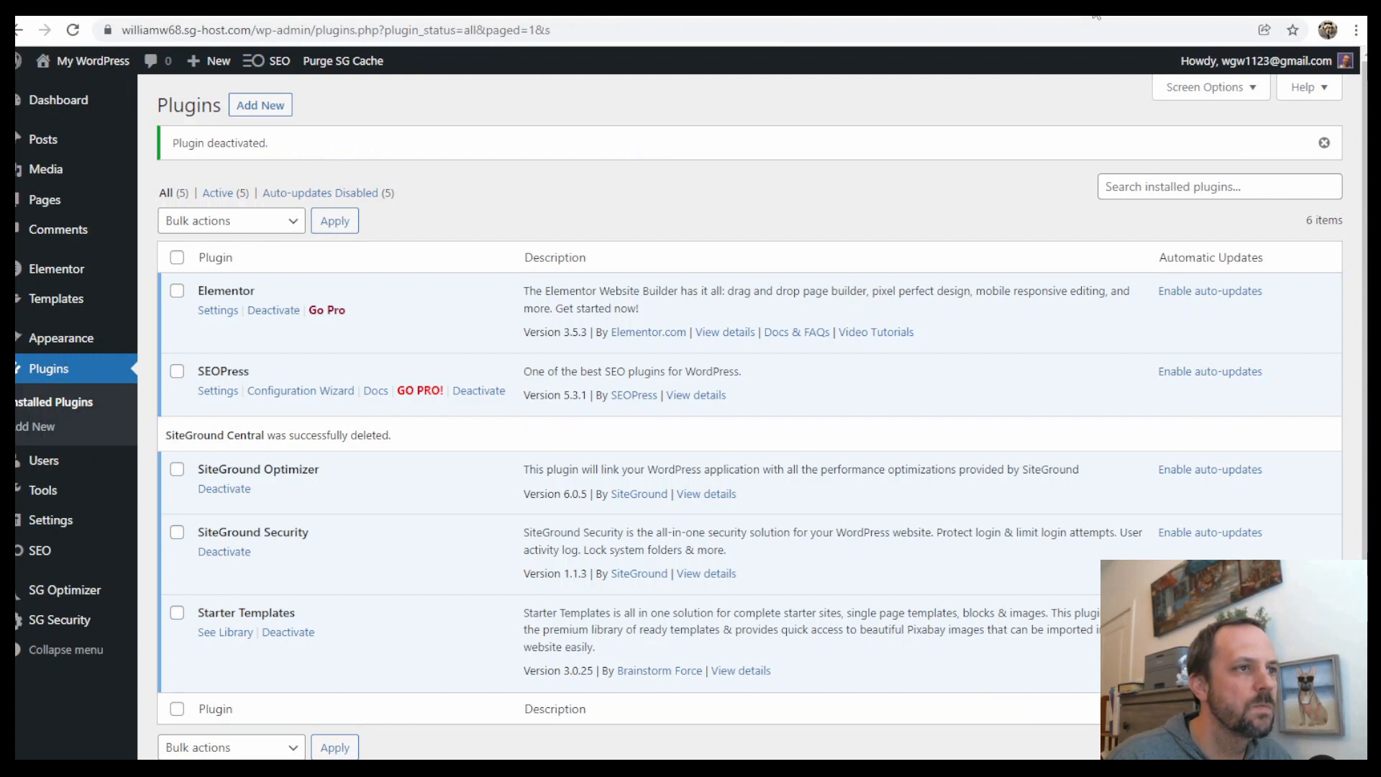
Open Starter Templates, start building the website and choose Elementor as the page builder
{"action": "mouse_move", "coordinate": [57, 341]}
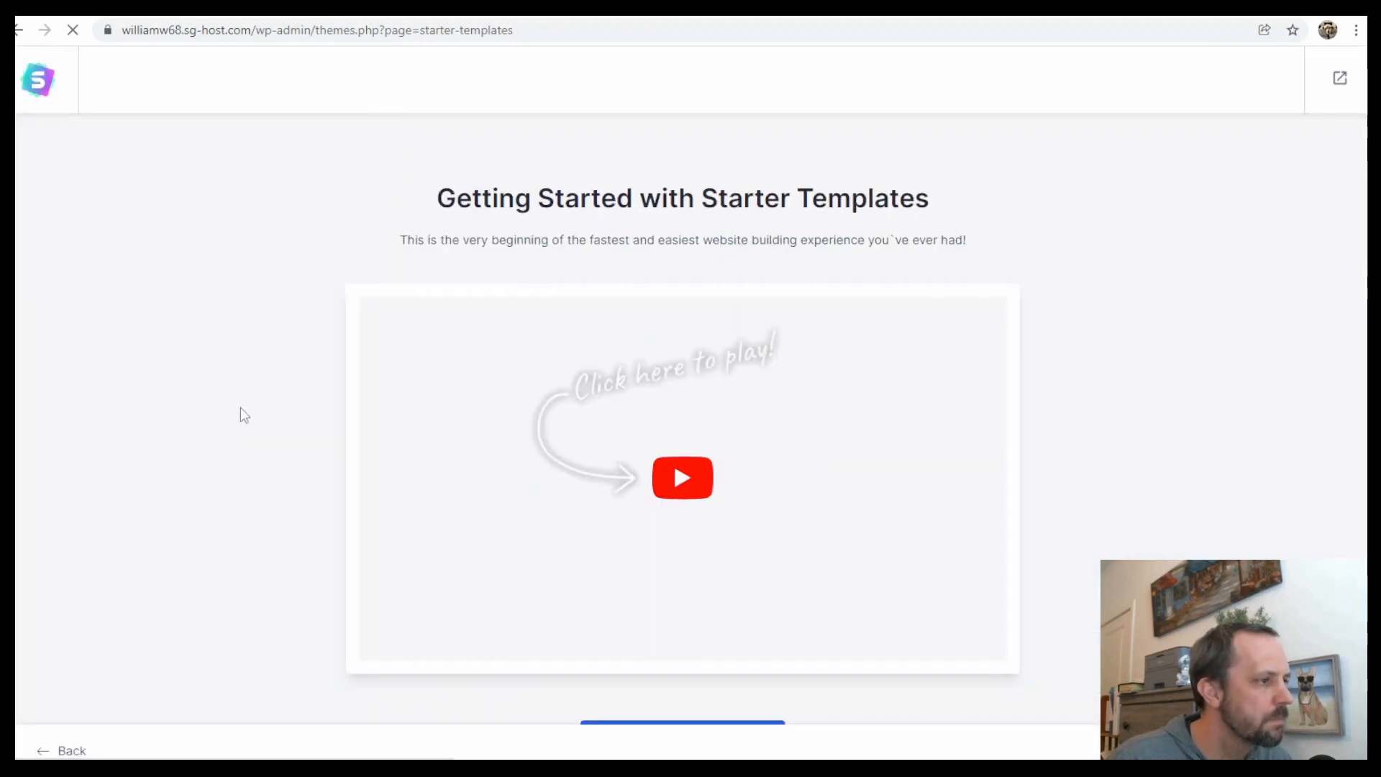
{"action": "scroll", "coordinate": [1154, 426], "scroll_direction": "down", "scroll_amount": 2}
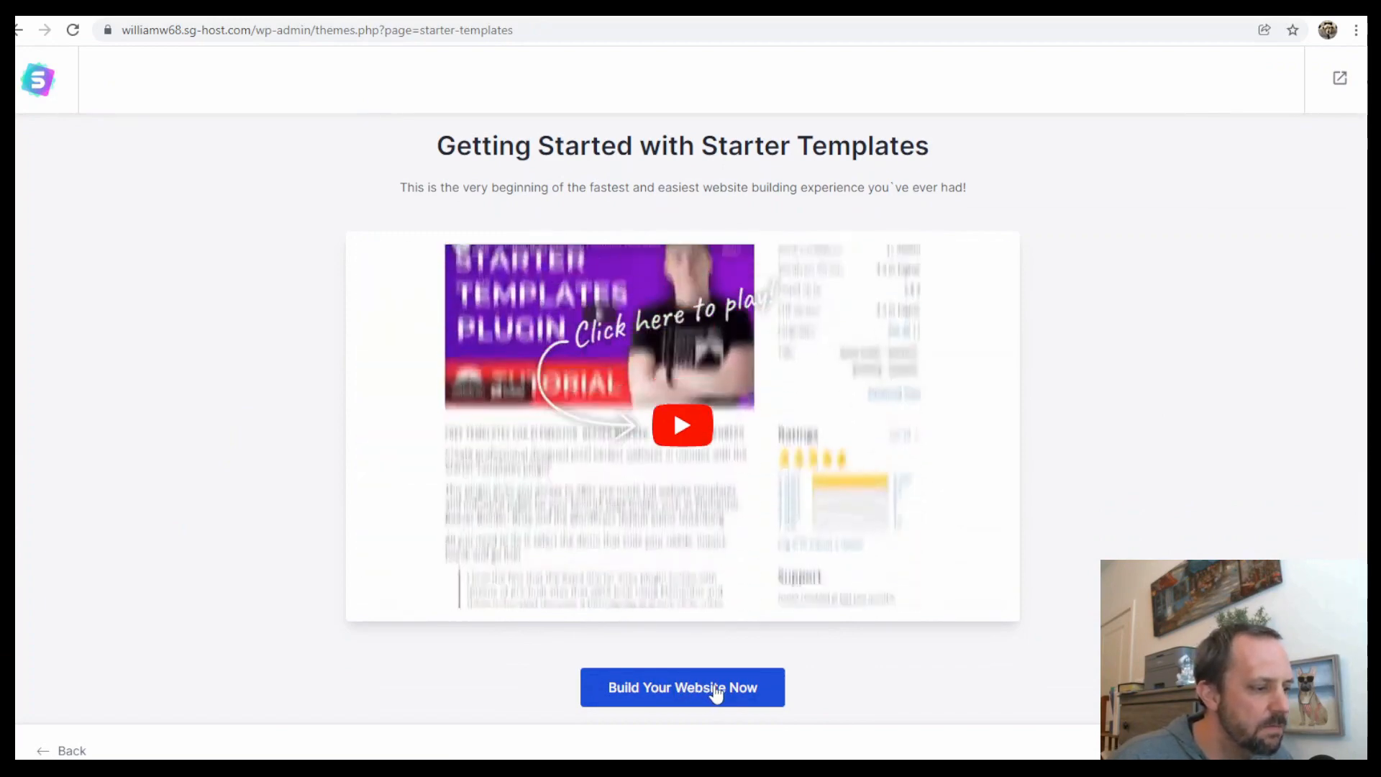
{"action": "left_click", "coordinate": [712, 689]}
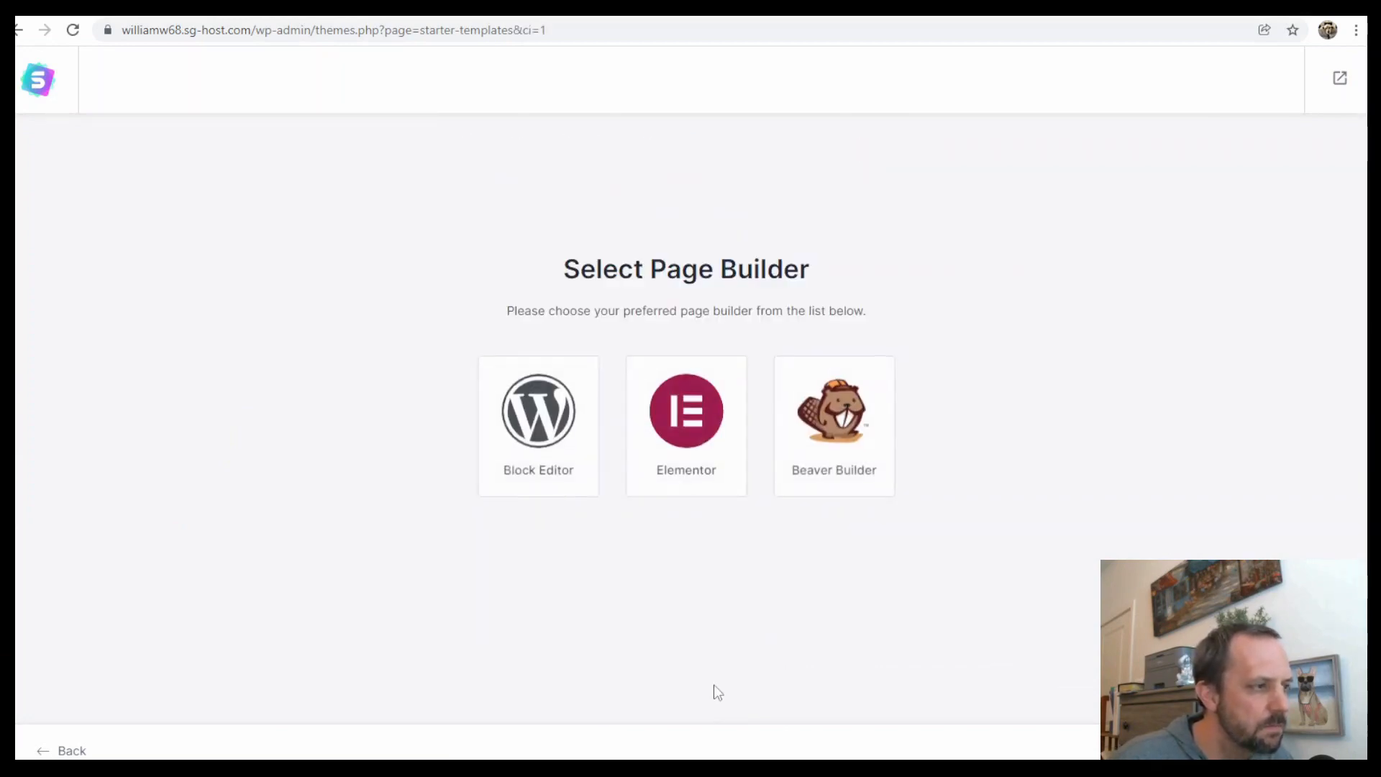
{"action": "left_click", "coordinate": [687, 419]}
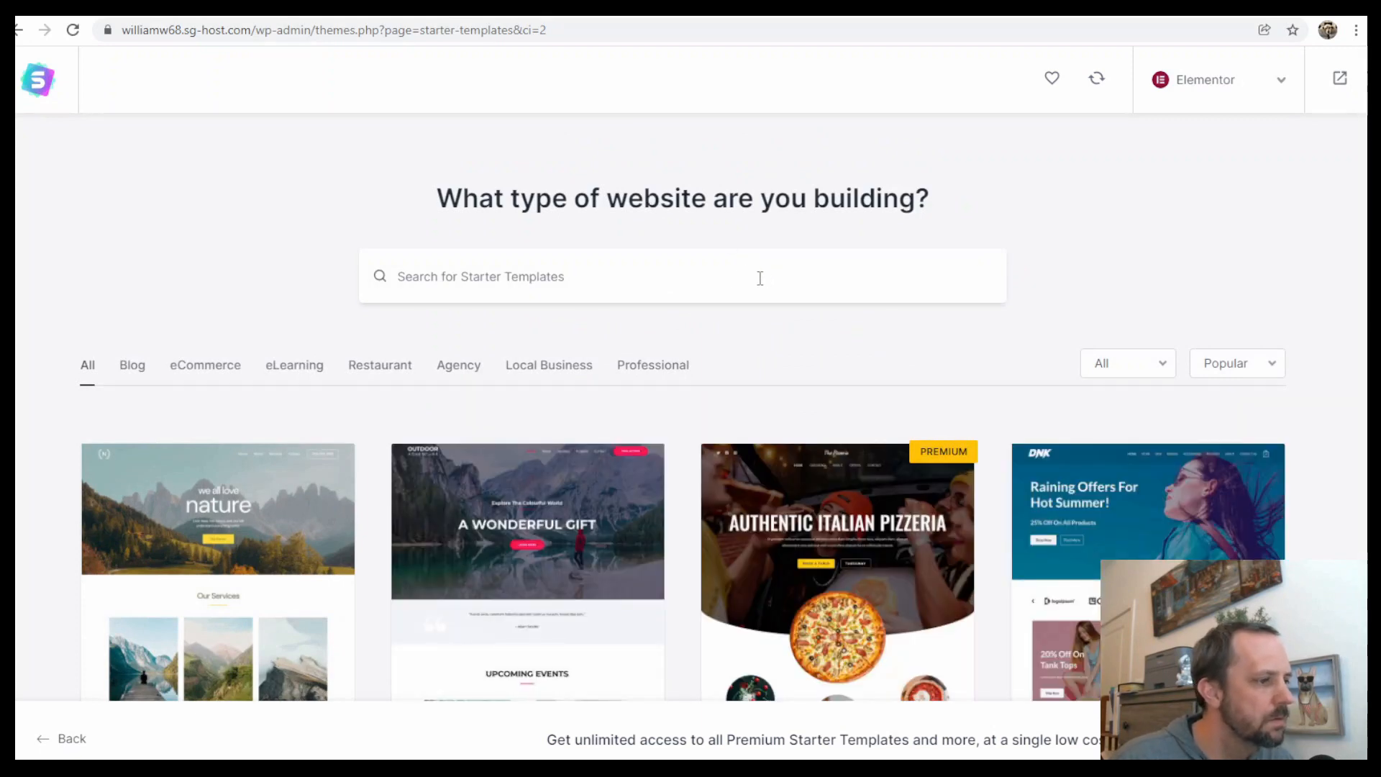
Search starter templates for vl, select the Vlogger template and skip the logo upload
{"action": "type", "text": "vl"}
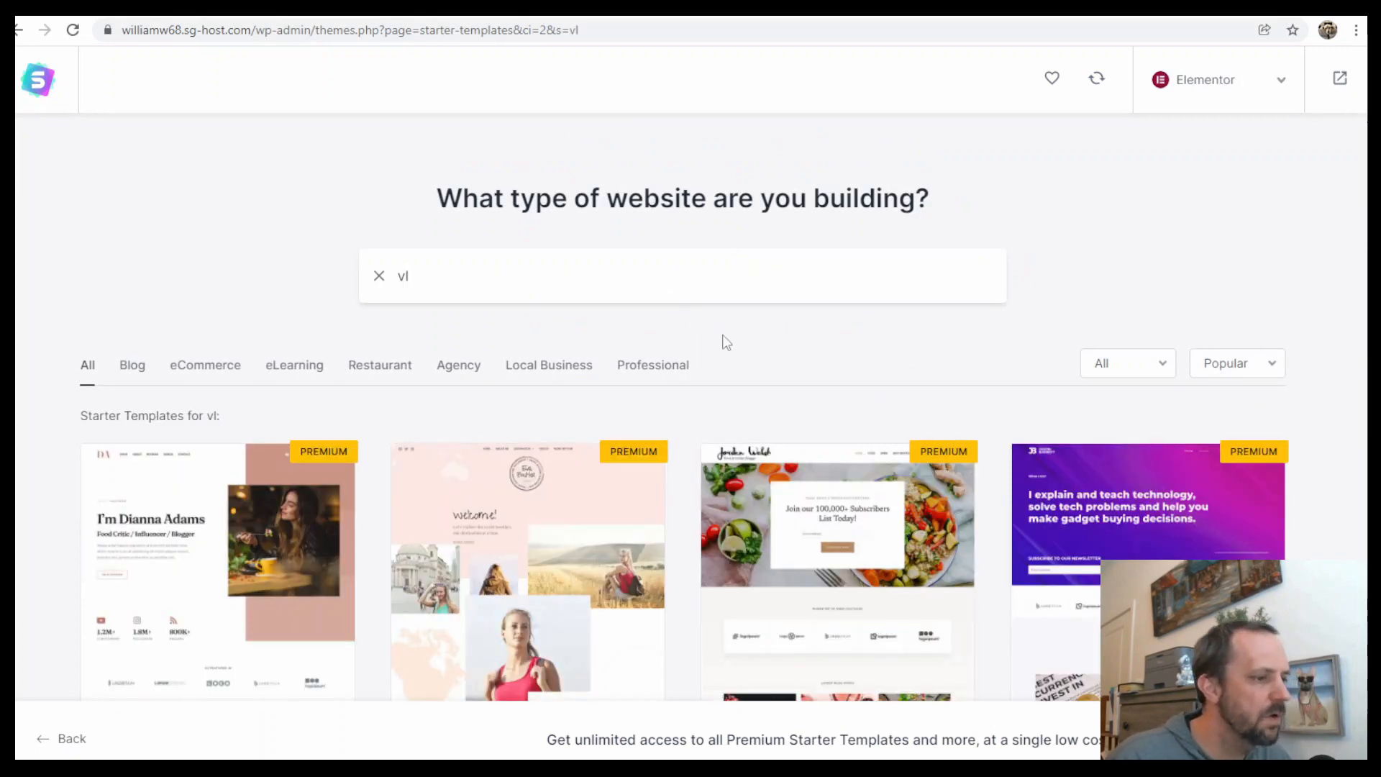
{"action": "scroll", "coordinate": [727, 342], "scroll_direction": "down", "scroll_amount": 7}
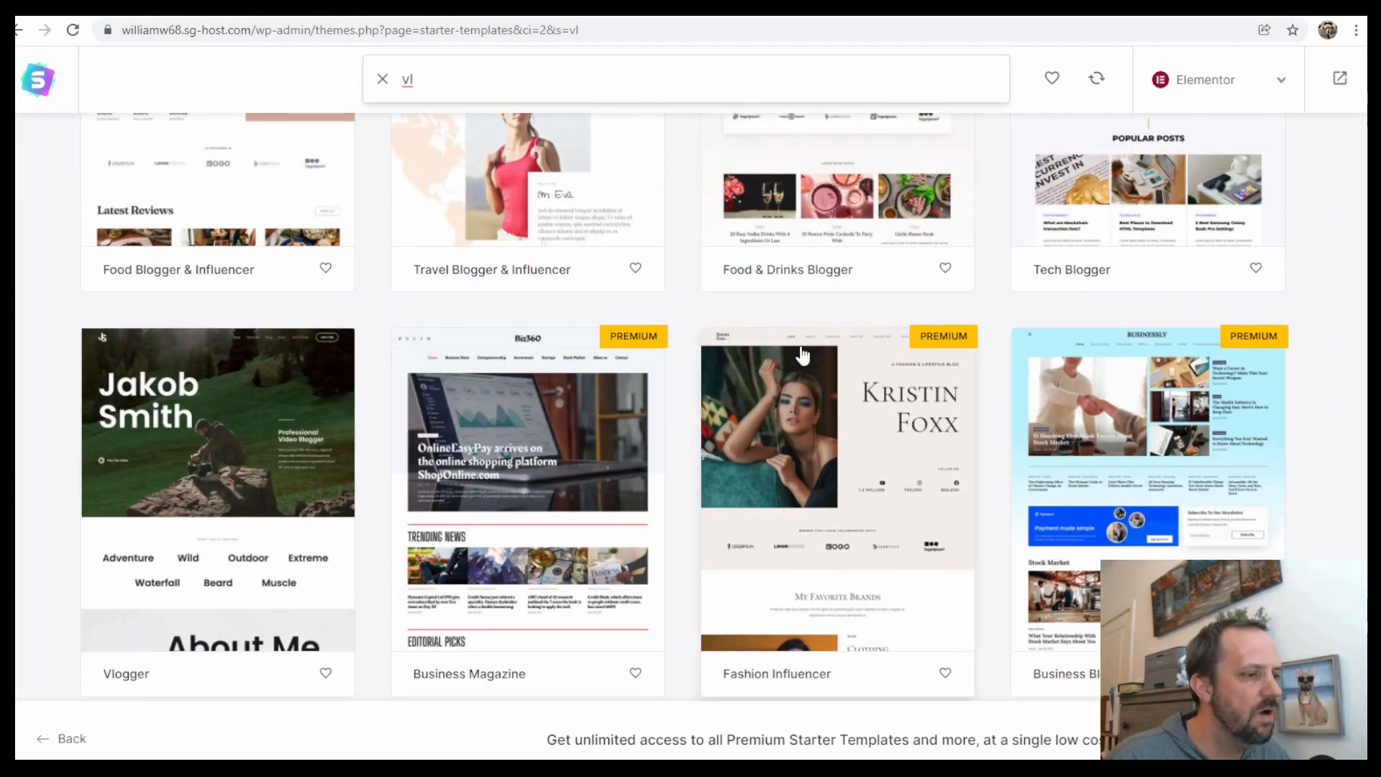
{"action": "left_click", "coordinate": [256, 407]}
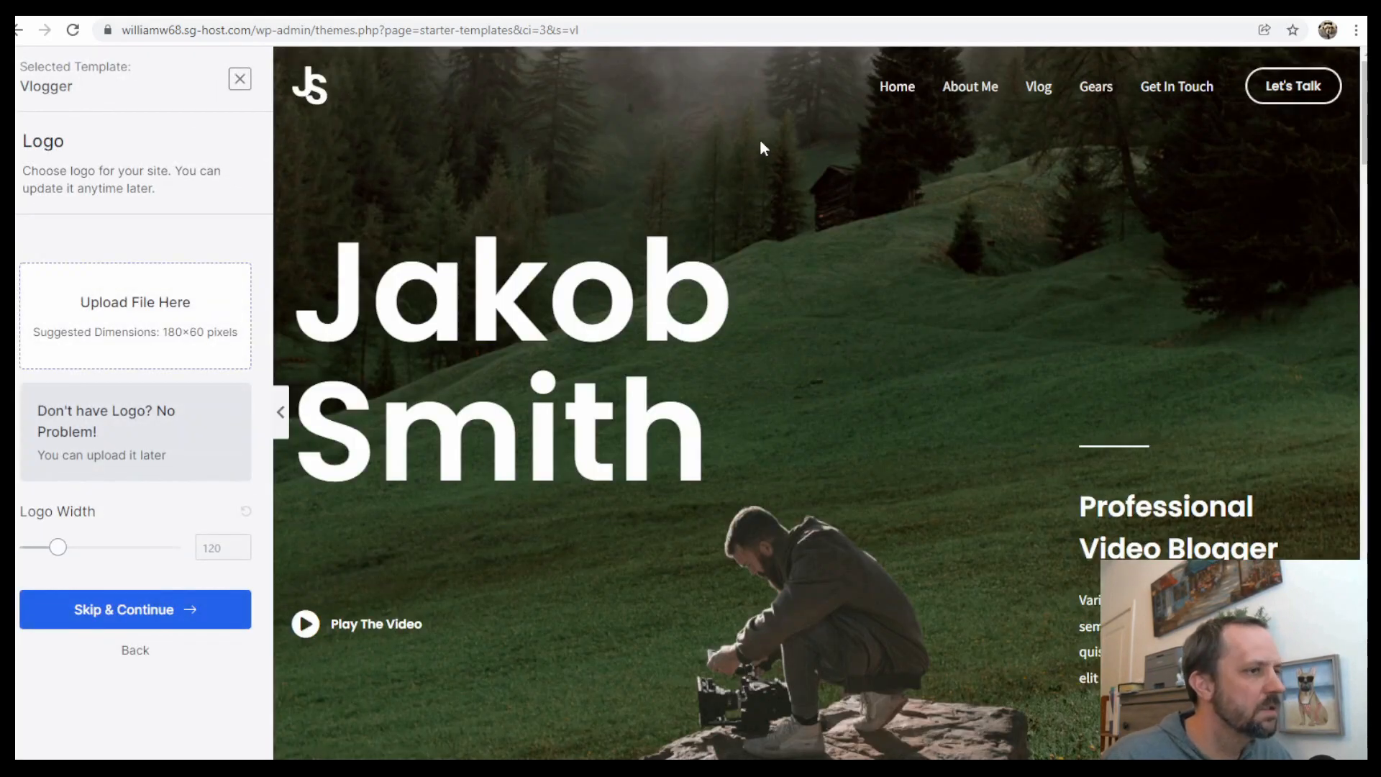
{"action": "scroll", "coordinate": [706, 367], "scroll_direction": "down", "scroll_amount": 7}
{"action": "scroll", "coordinate": [701, 350], "scroll_direction": "up", "scroll_amount": 7}
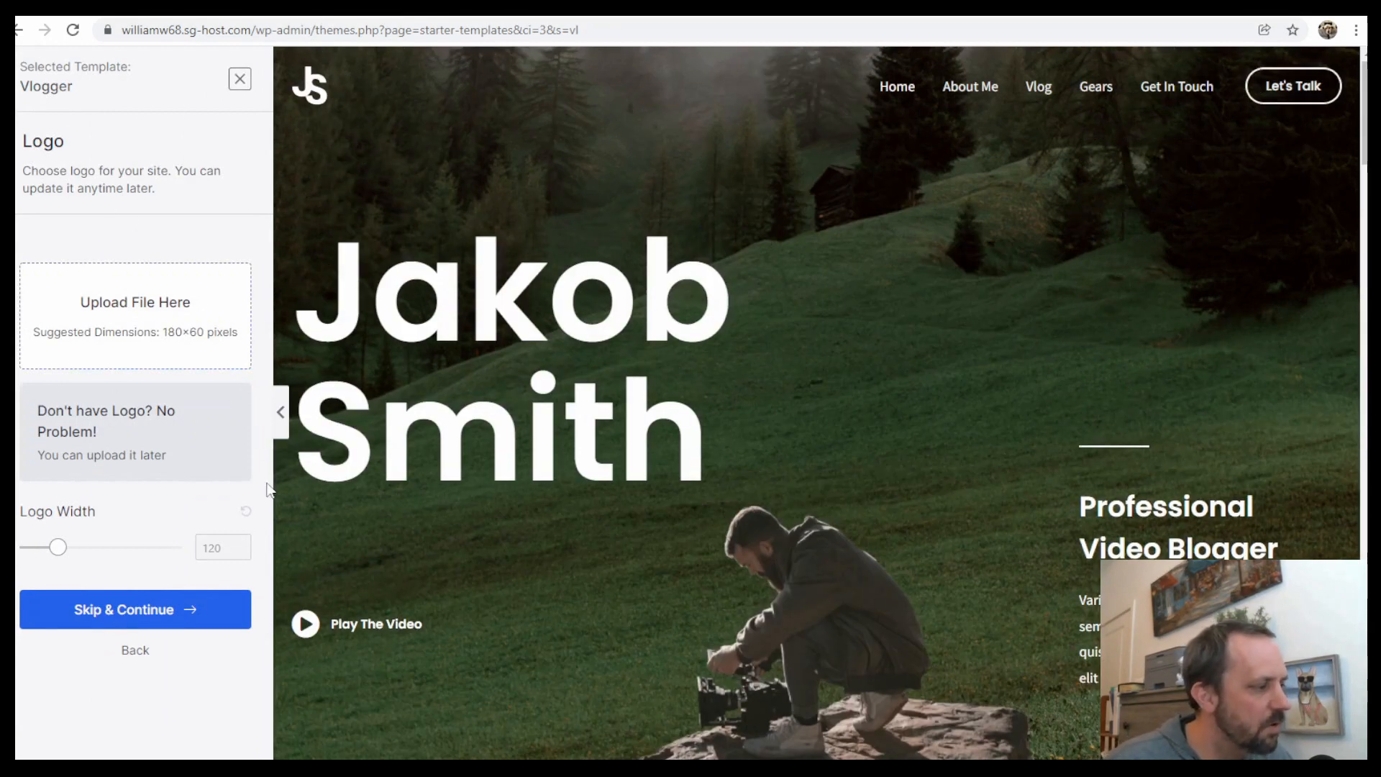
{"action": "left_click", "coordinate": [175, 609]}
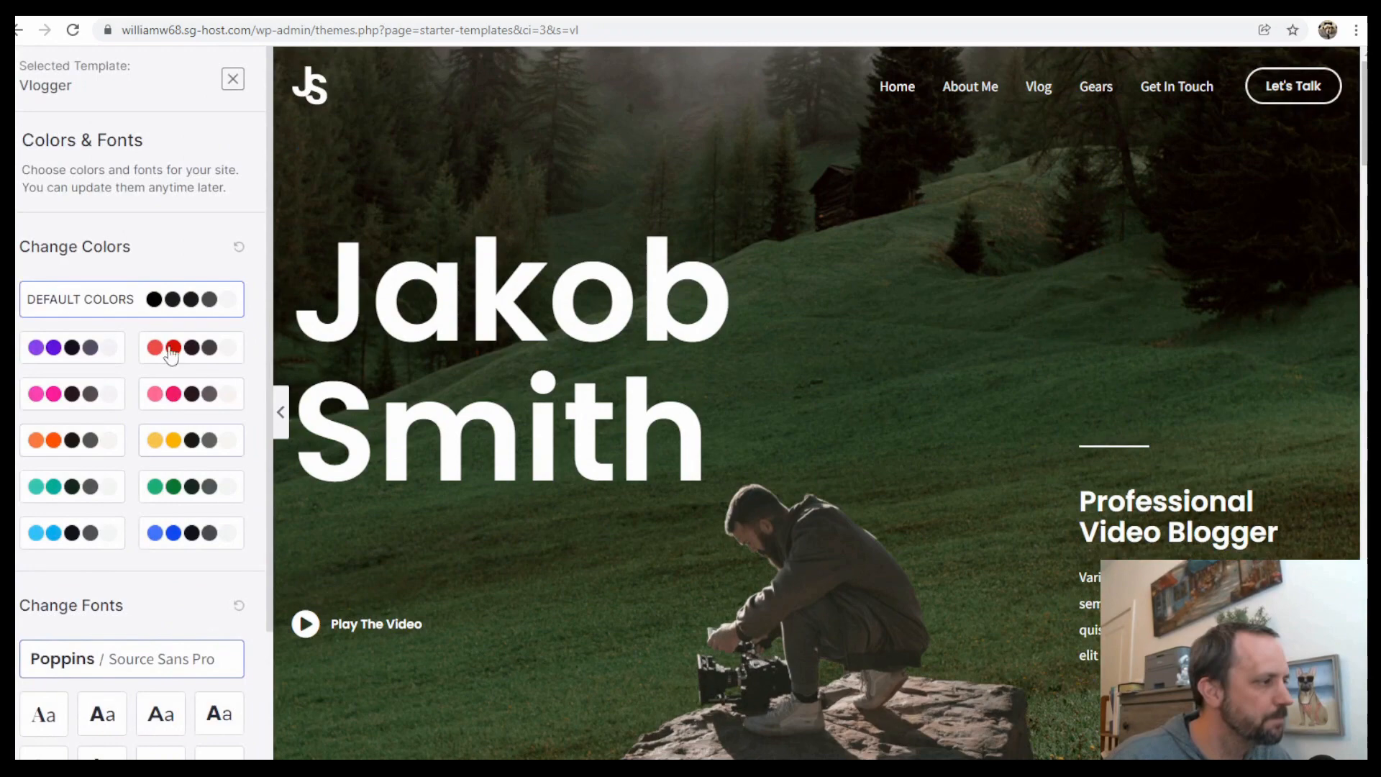
Try several colour palettes for the template and settle on the purple palette
{"action": "left_click", "coordinate": [76, 349]}
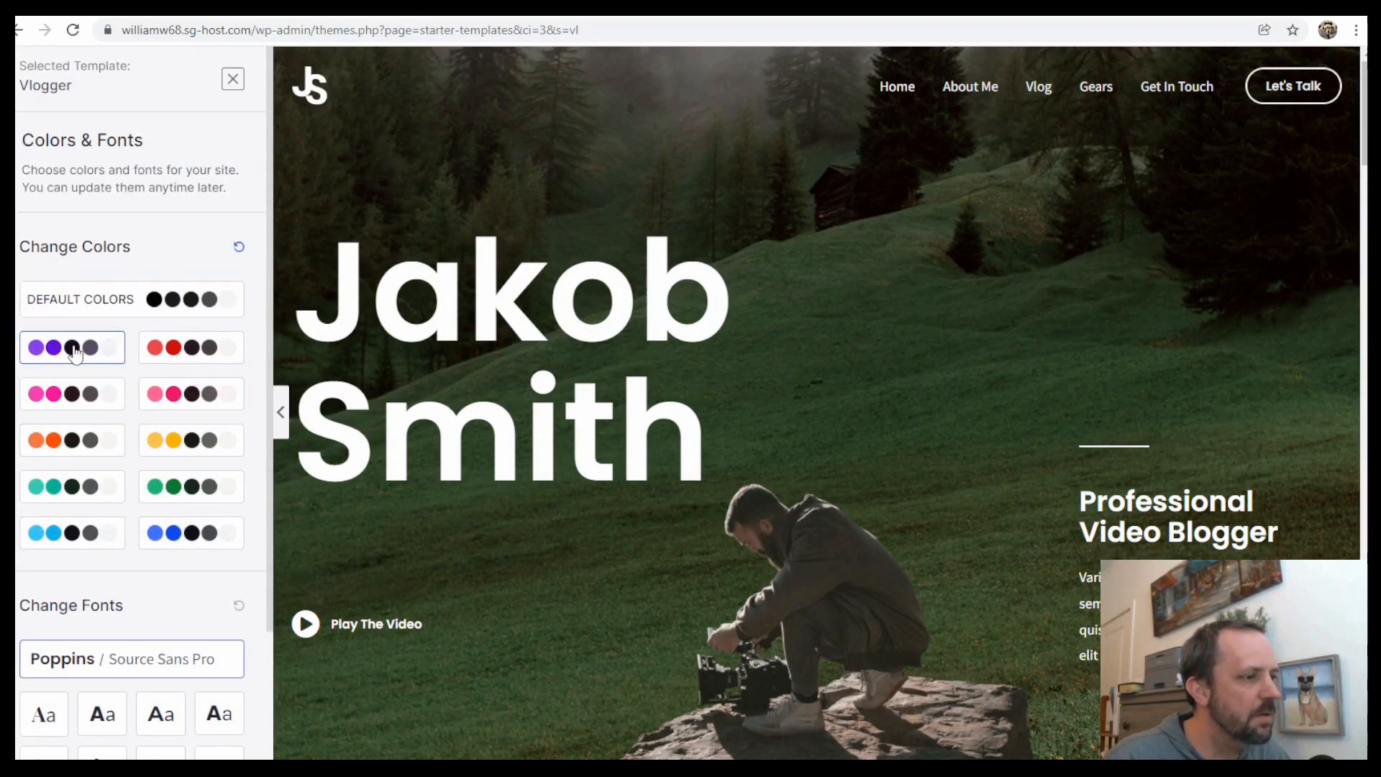
{"action": "scroll", "coordinate": [360, 415], "scroll_direction": "down", "scroll_amount": 20}
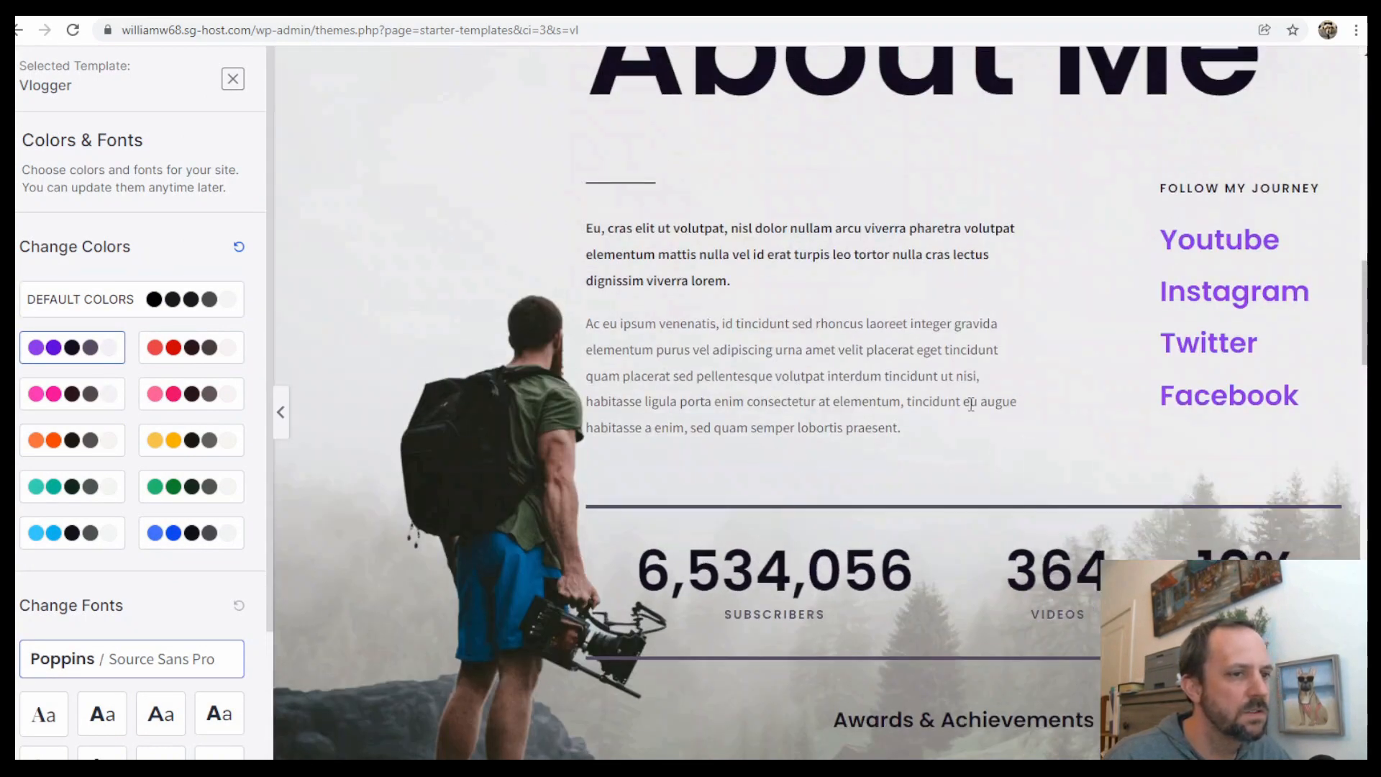
{"action": "left_click", "coordinate": [193, 347]}
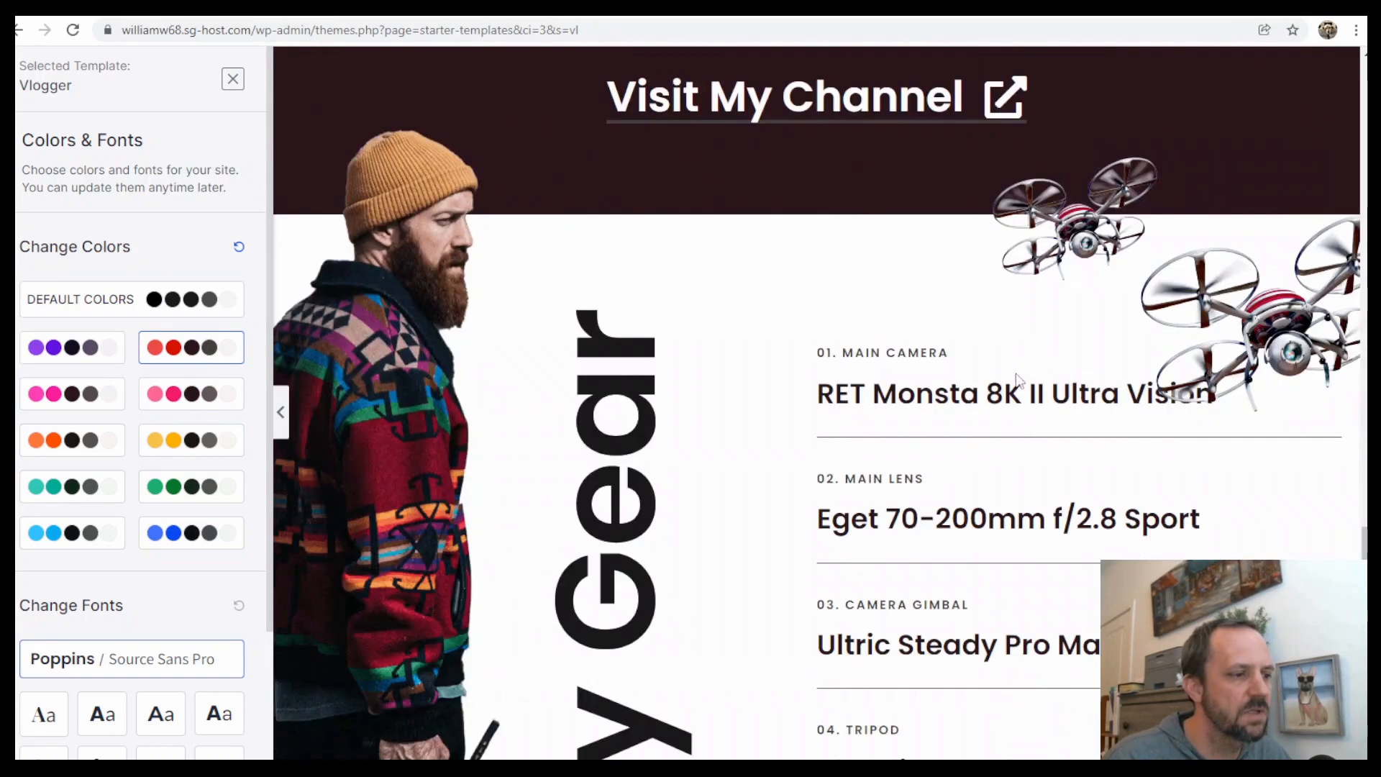
{"action": "left_click", "coordinate": [57, 348]}
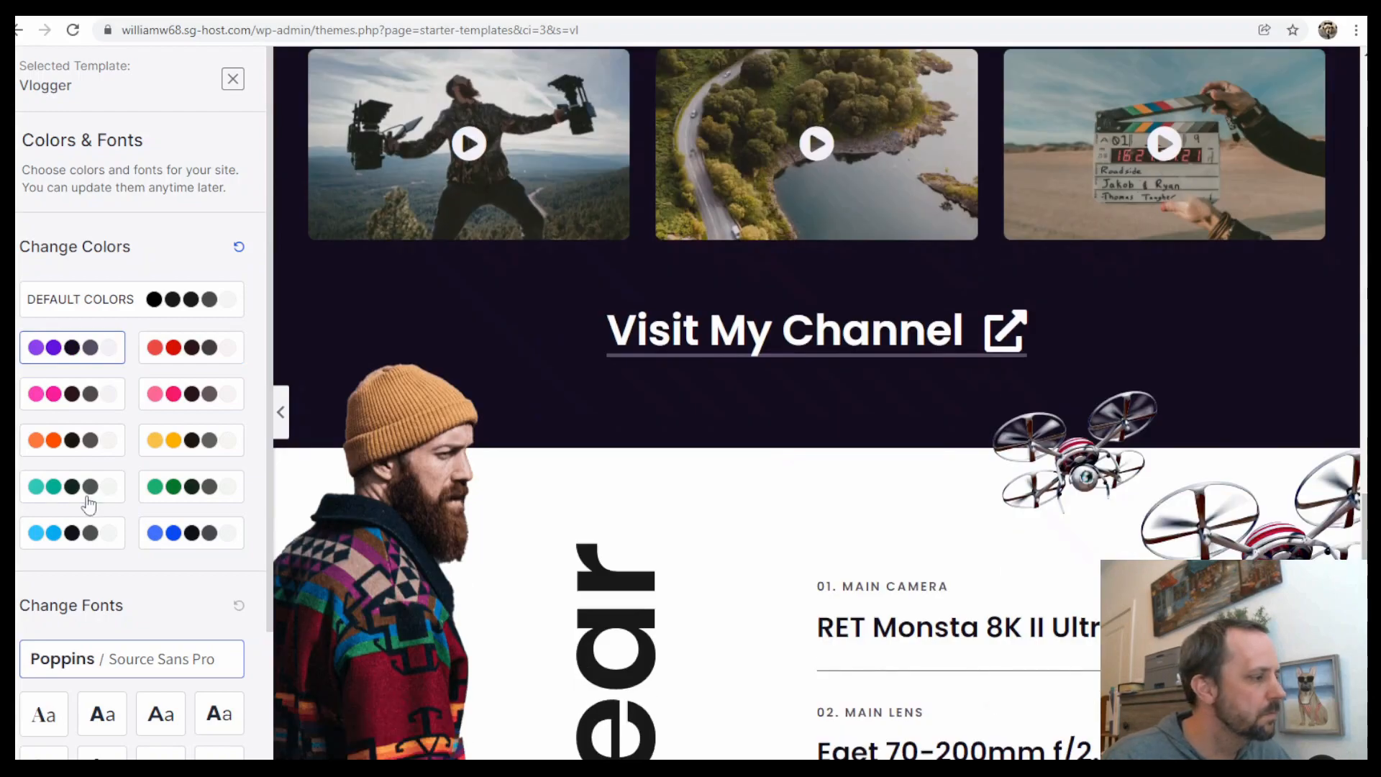
{"action": "left_click", "coordinate": [92, 501]}
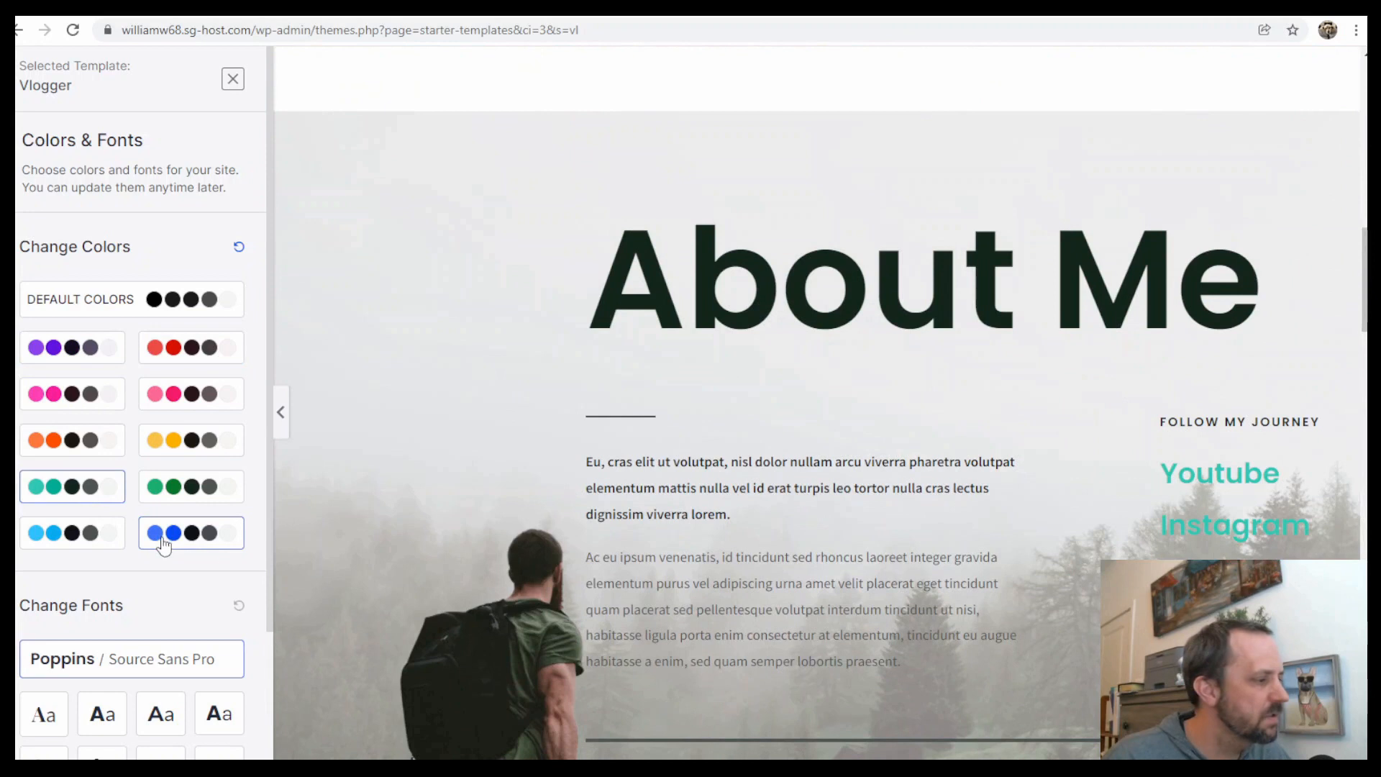
{"action": "left_click", "coordinate": [77, 541]}
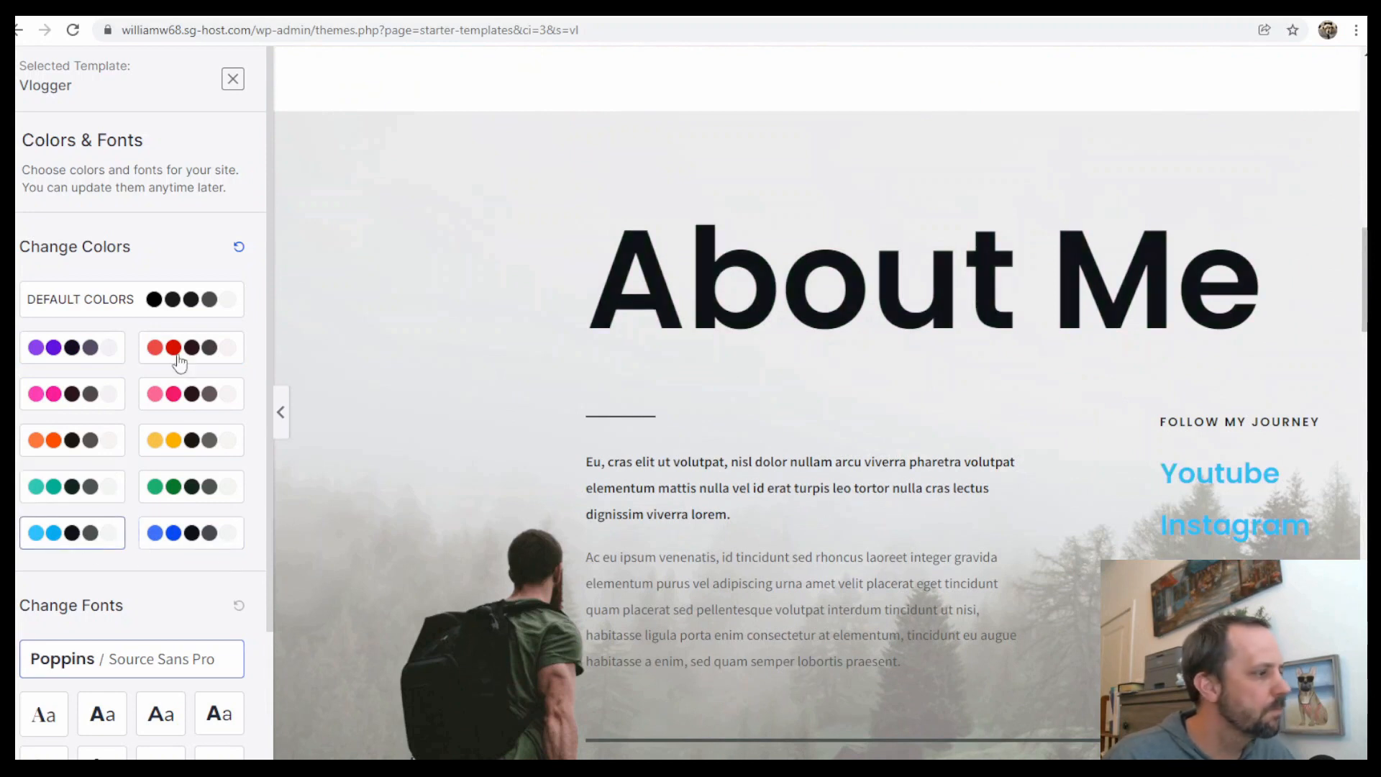
{"action": "left_click", "coordinate": [84, 350]}
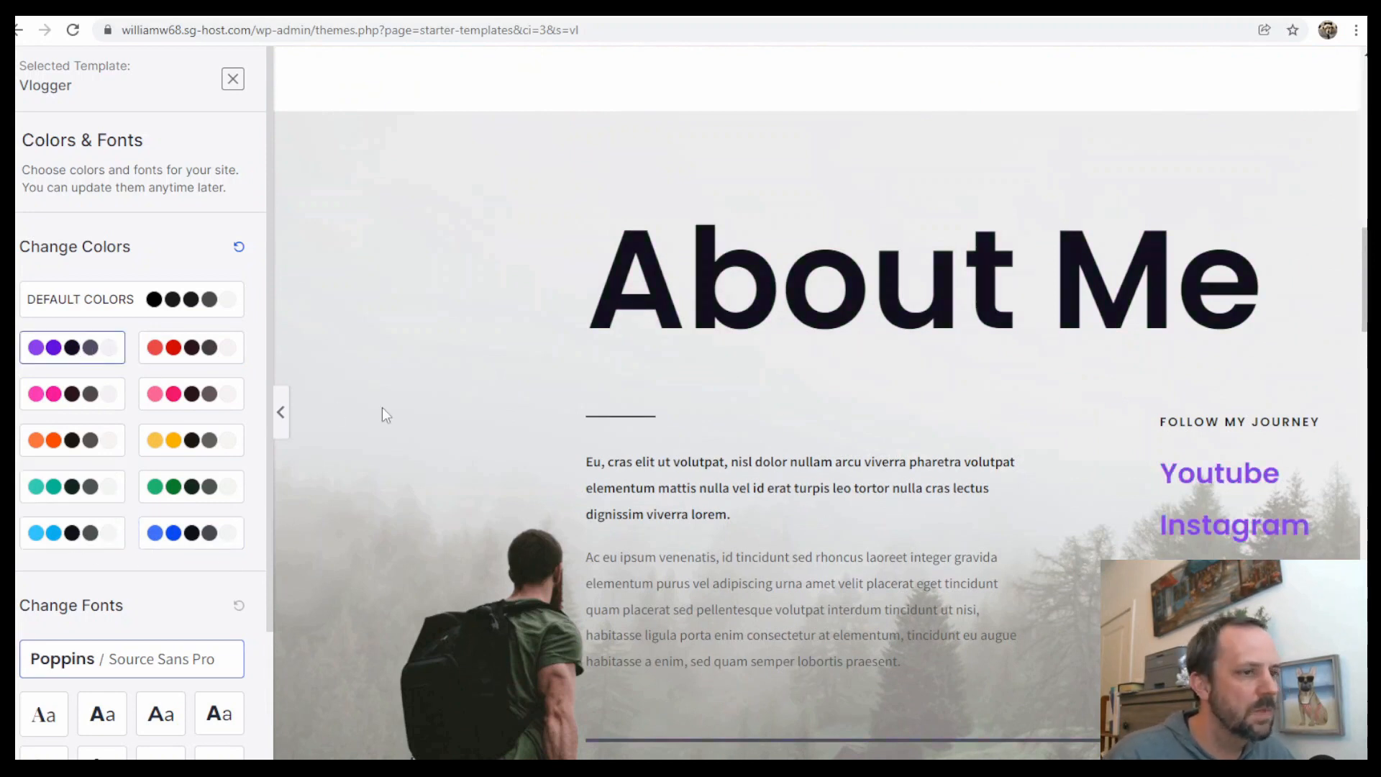
Try the different font pairings and choose the final one in the set
{"action": "scroll", "coordinate": [187, 547], "scroll_direction": "down", "scroll_amount": 2}
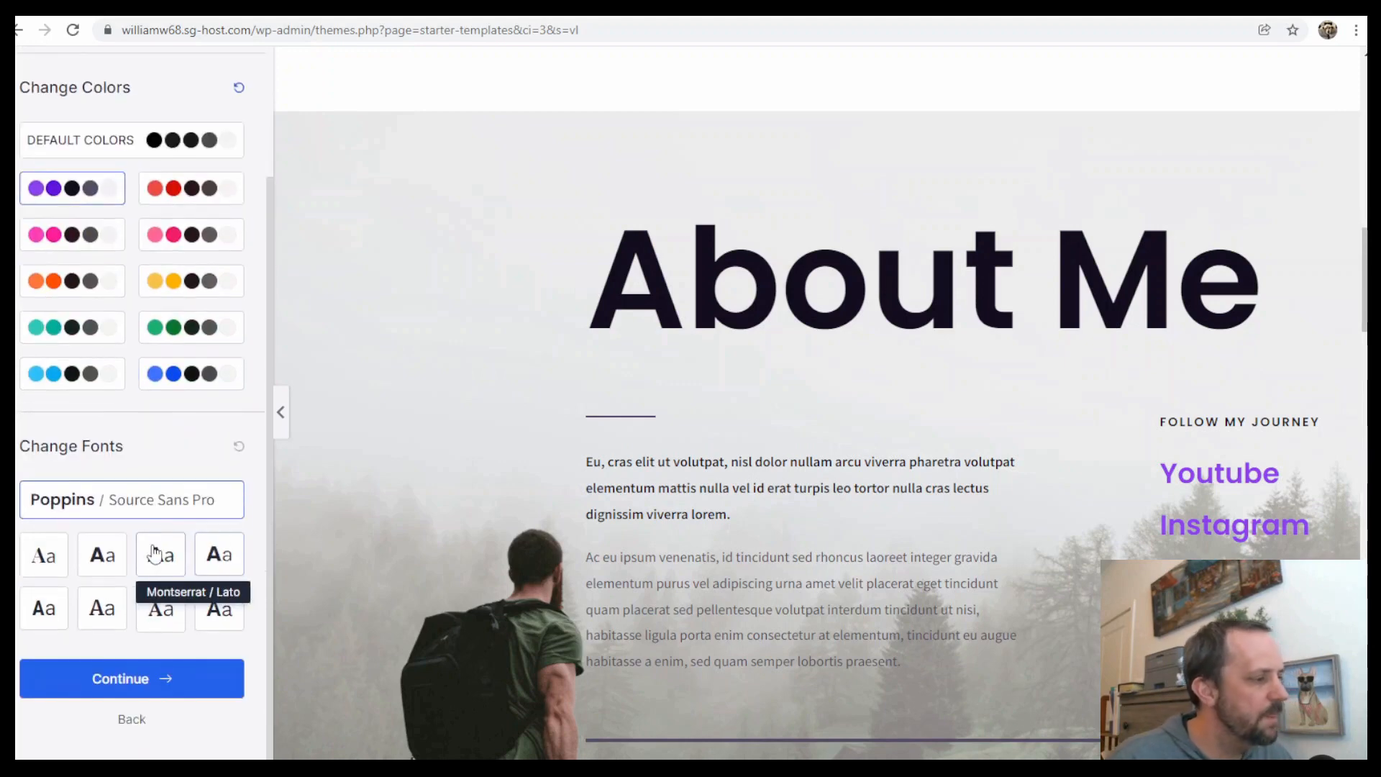
{"action": "left_click", "coordinate": [46, 563]}
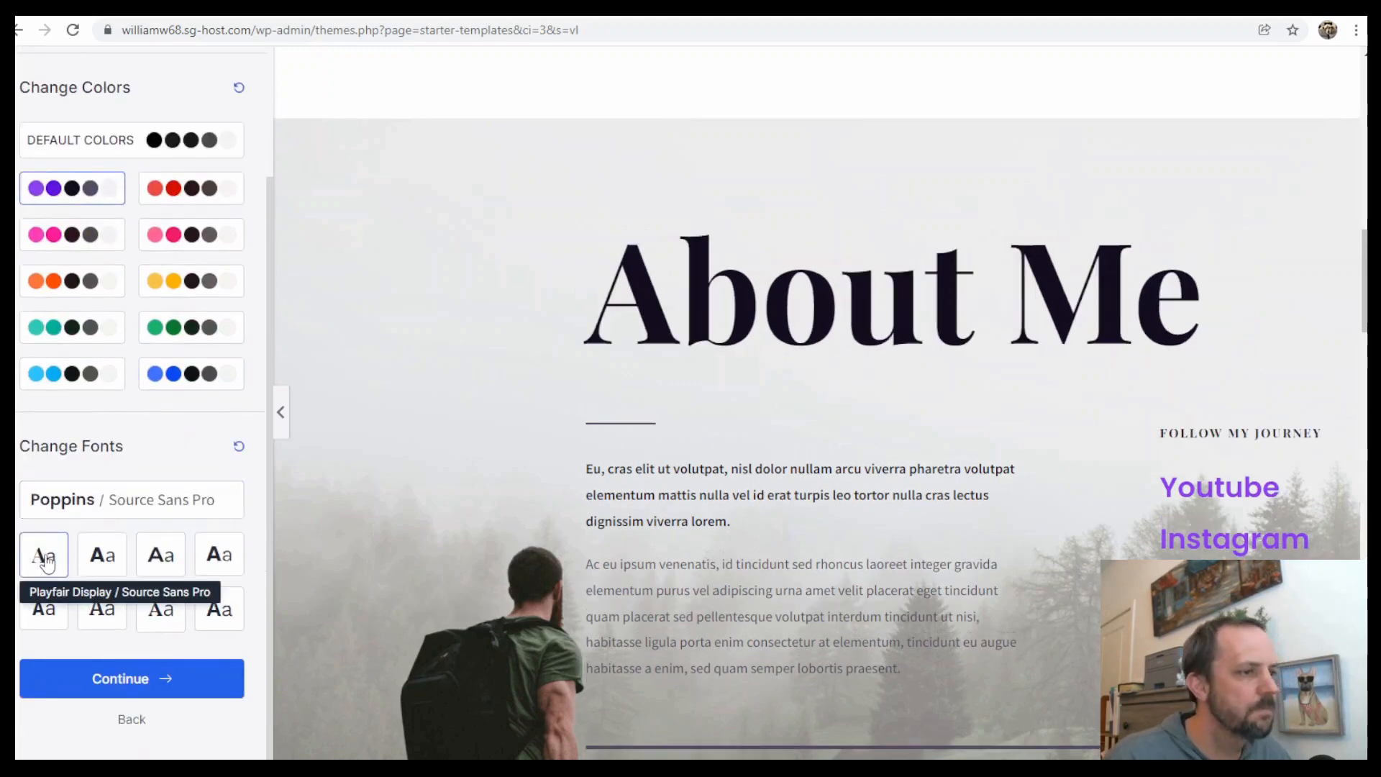
{"action": "left_click", "coordinate": [119, 559]}
{"action": "left_click", "coordinate": [218, 557]}
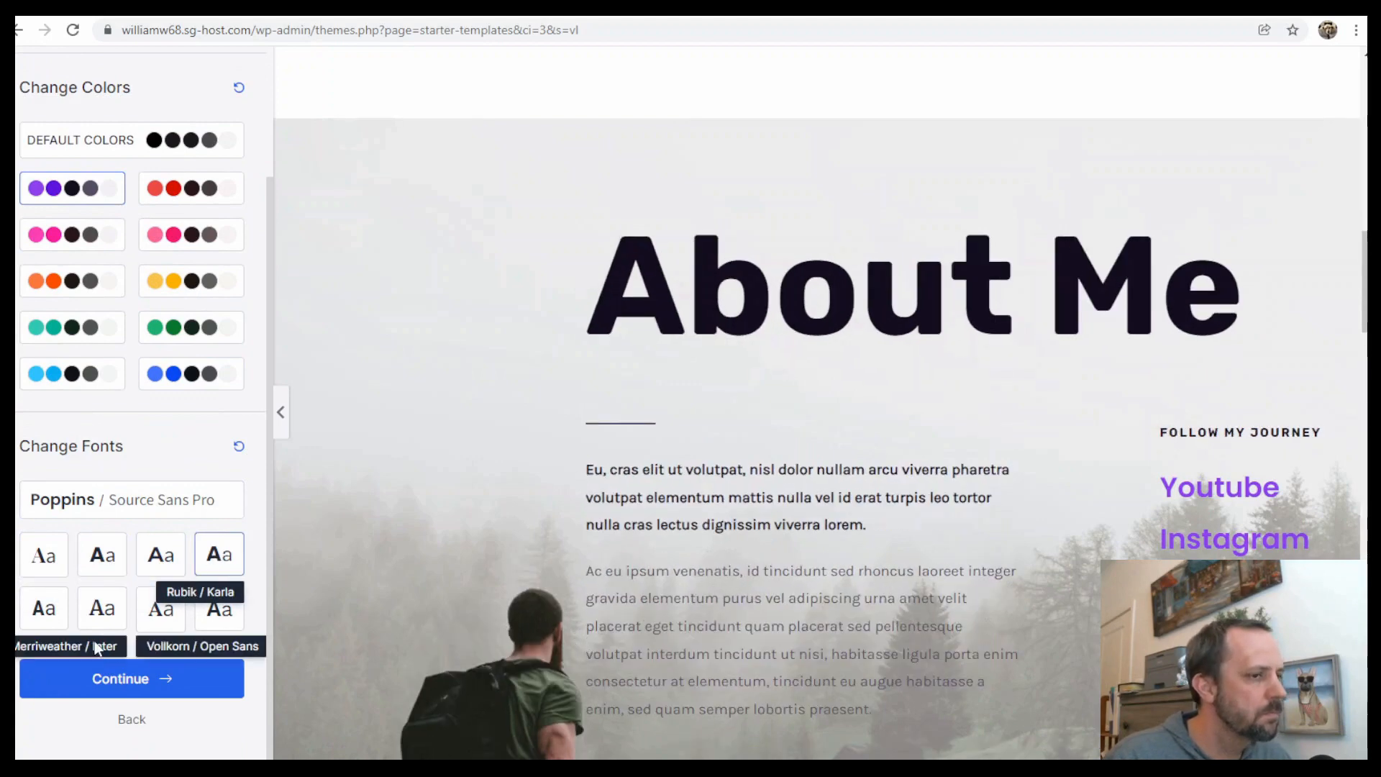
{"action": "left_click", "coordinate": [49, 617]}
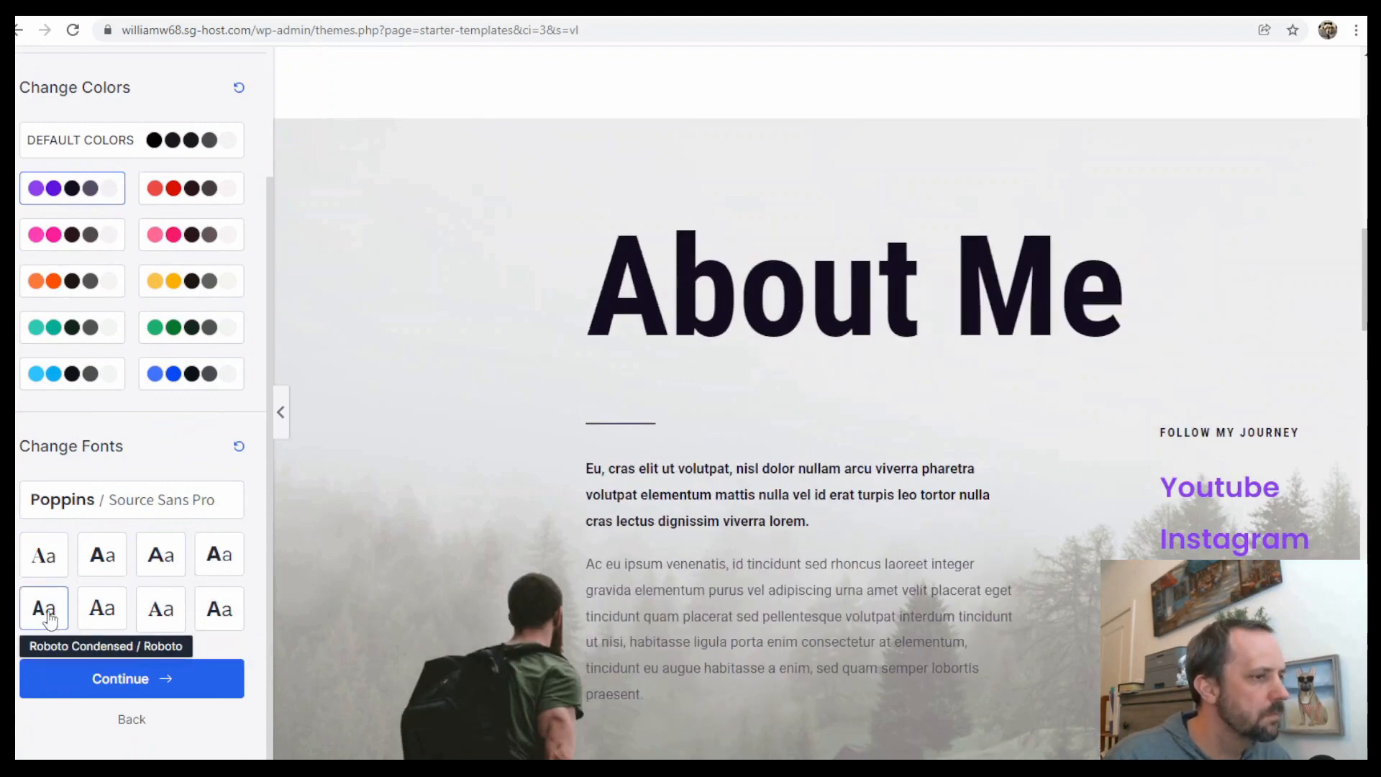
{"action": "left_click", "coordinate": [106, 615]}
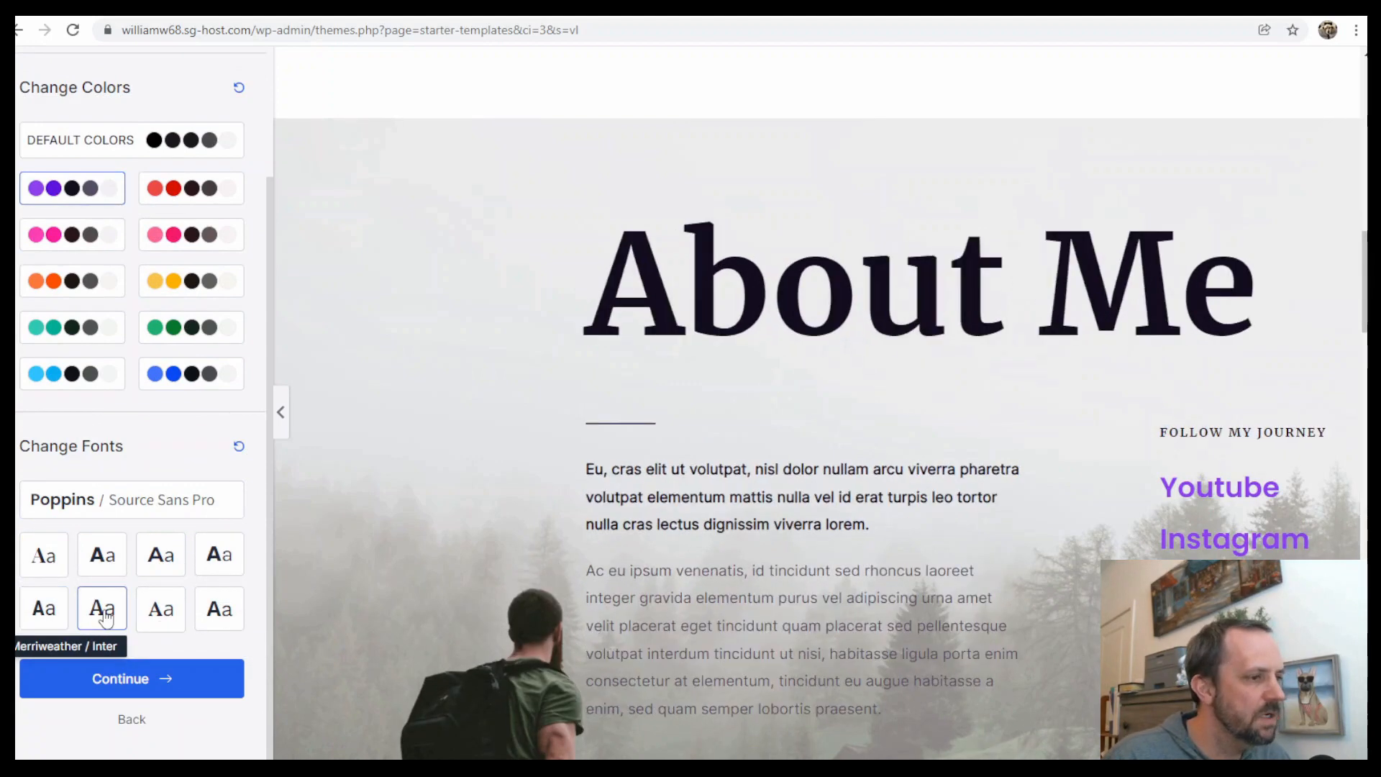
{"action": "left_click", "coordinate": [161, 610]}
{"action": "left_click", "coordinate": [221, 611]}
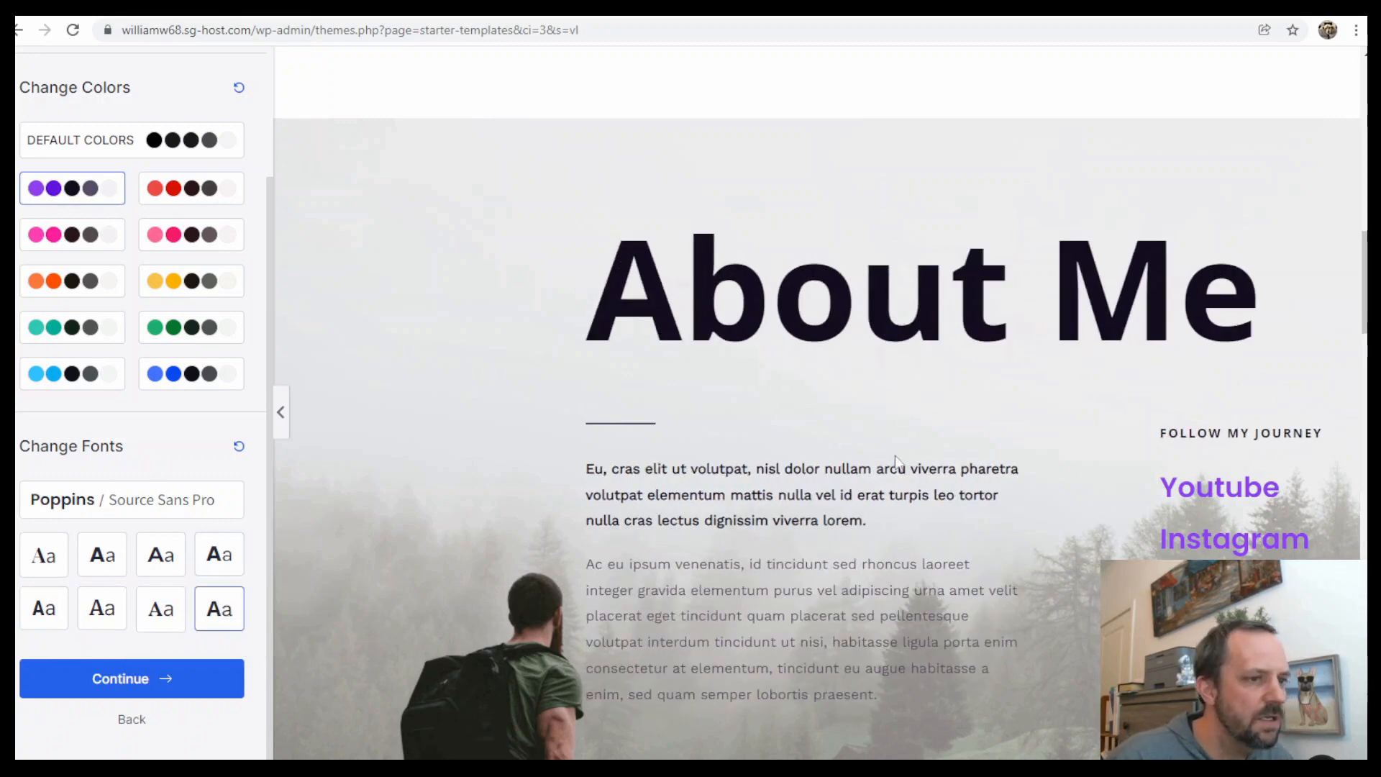
Continue from the colours and fonts step to the final setup form with import options
{"action": "scroll", "coordinate": [872, 380], "scroll_direction": "up", "scroll_amount": 10}
{"action": "scroll", "coordinate": [884, 372], "scroll_direction": "down", "scroll_amount": 8}
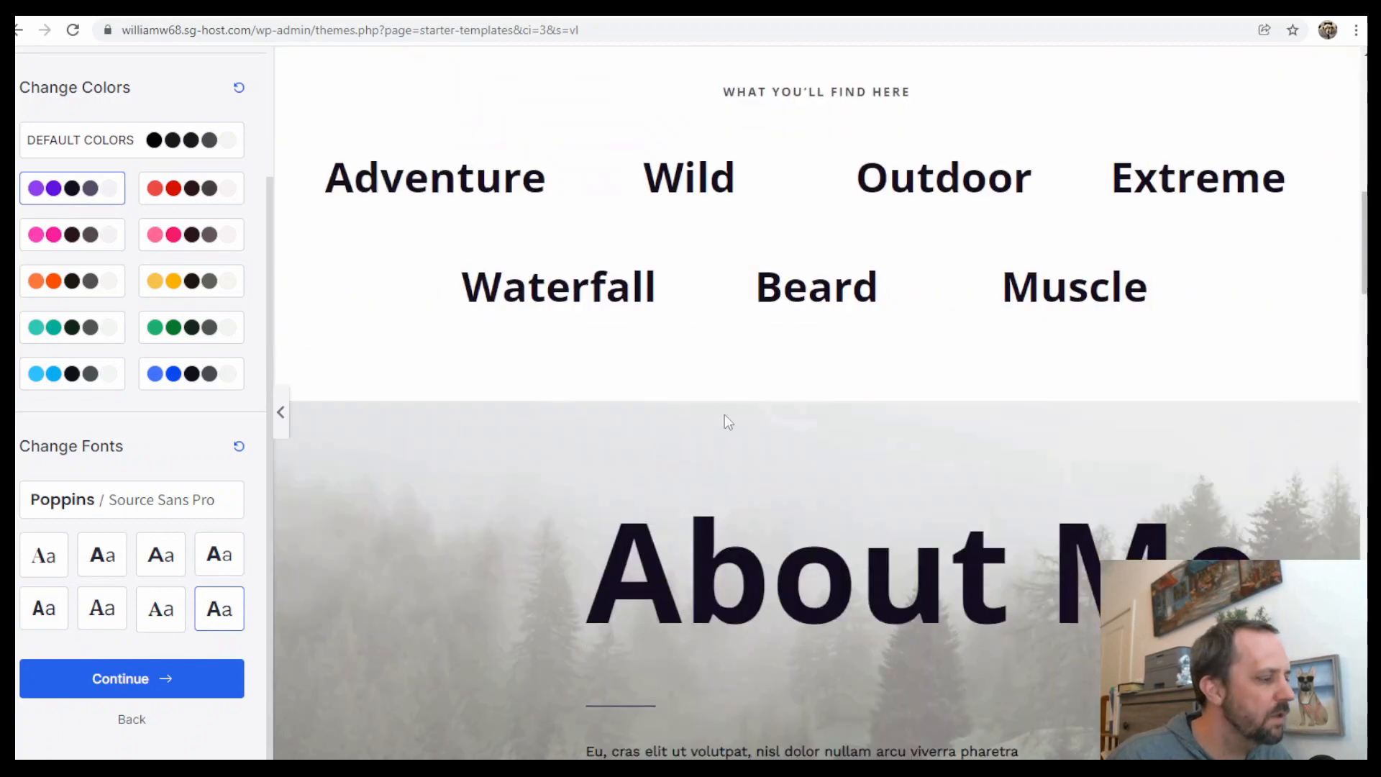
{"action": "left_click", "coordinate": [176, 683]}
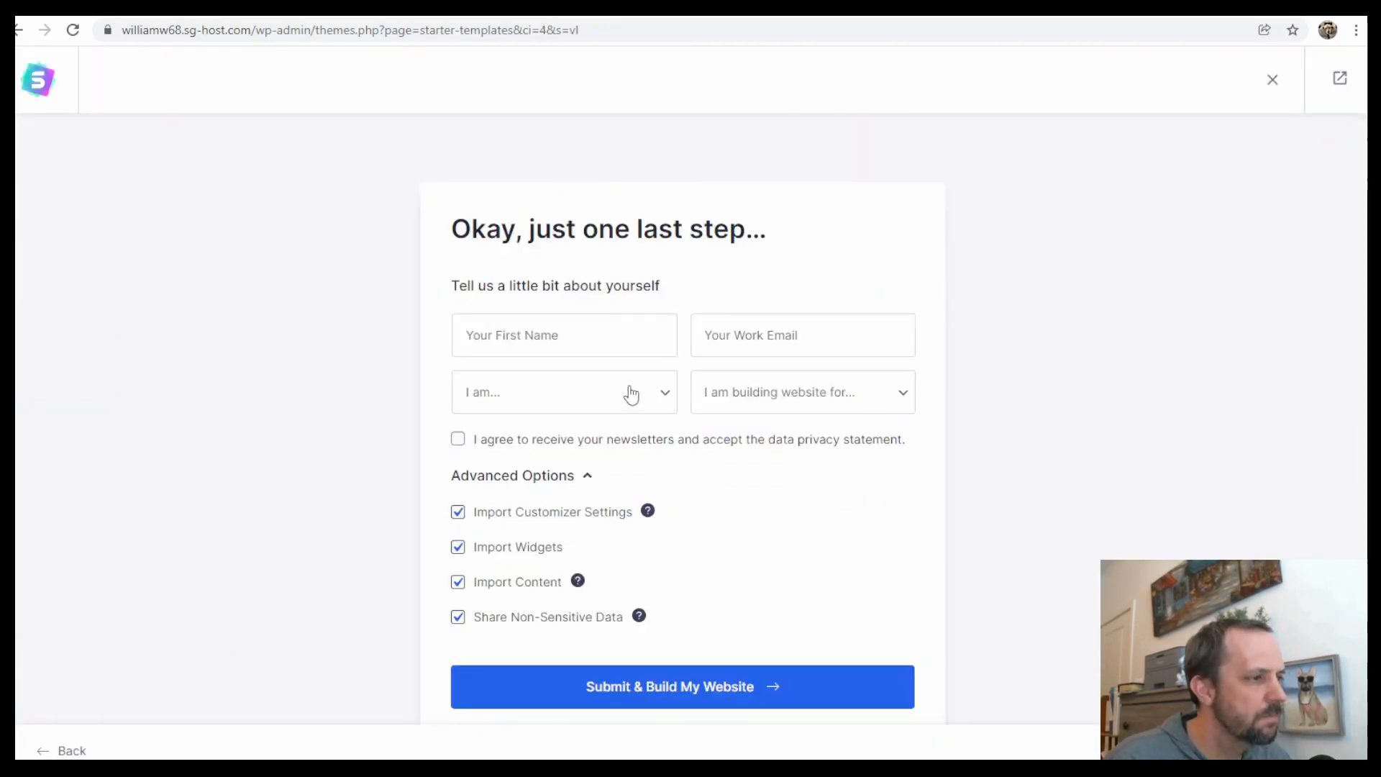
{"action": "scroll", "coordinate": [461, 527], "scroll_direction": "down", "scroll_amount": 1}
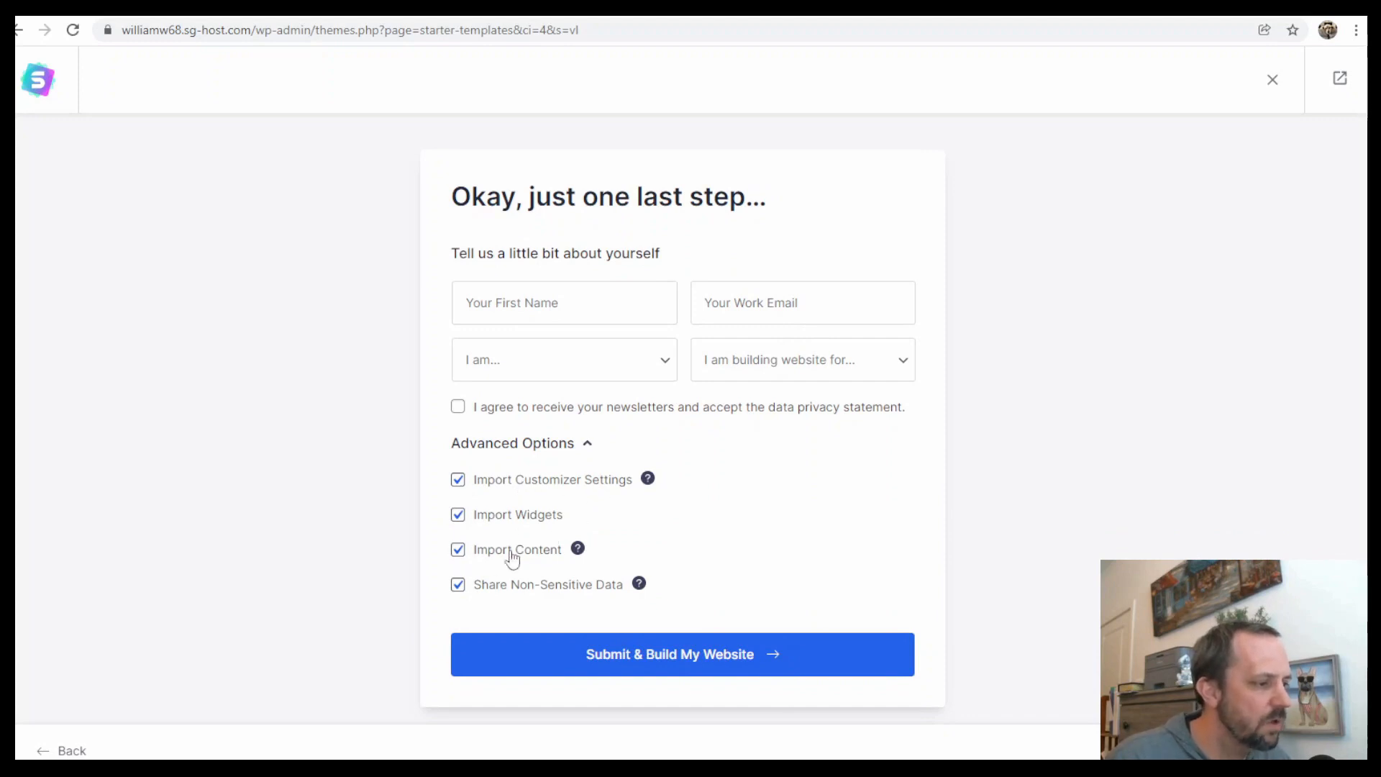
Untick Share Non-Sensitive Data, submit to build the website from the template, and leave the starter templates screen
{"action": "left_click", "coordinate": [487, 591]}
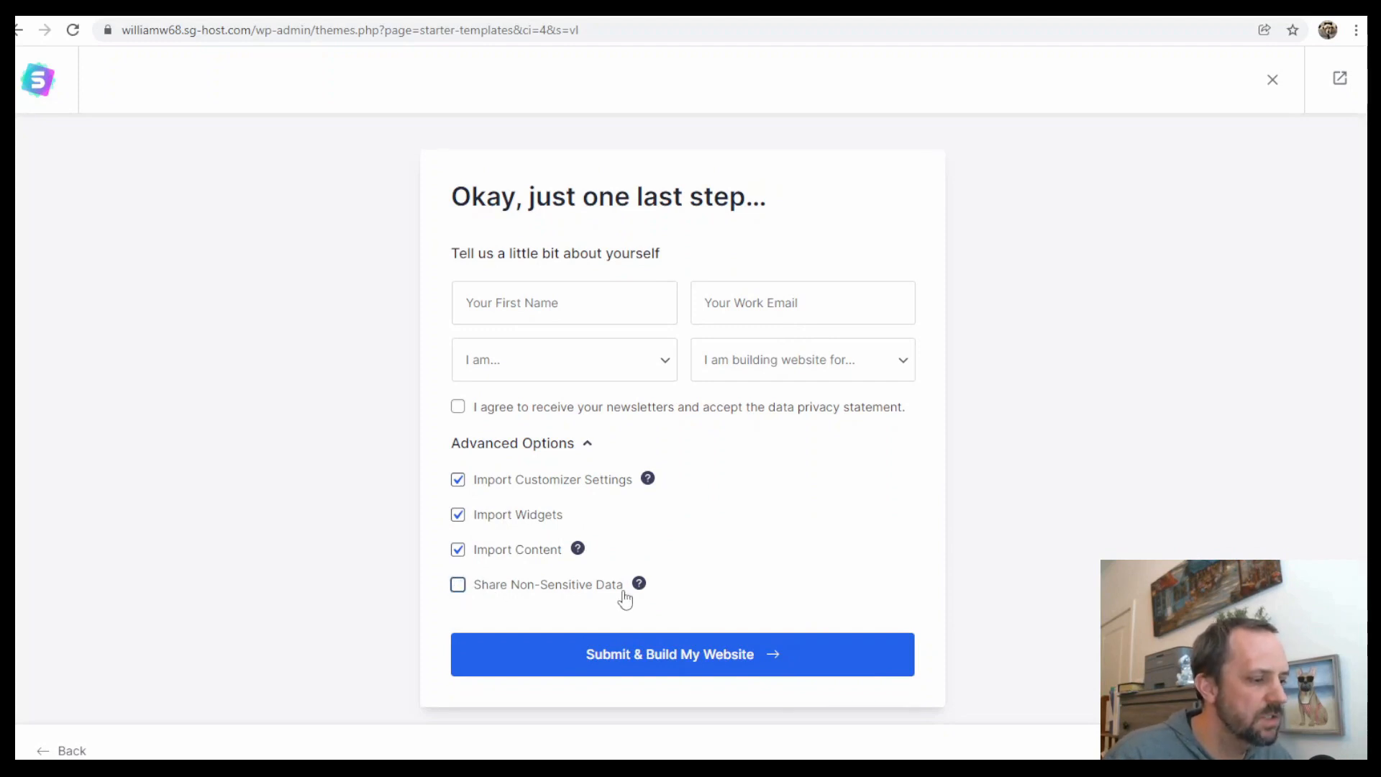
{"action": "left_click", "coordinate": [730, 661]}
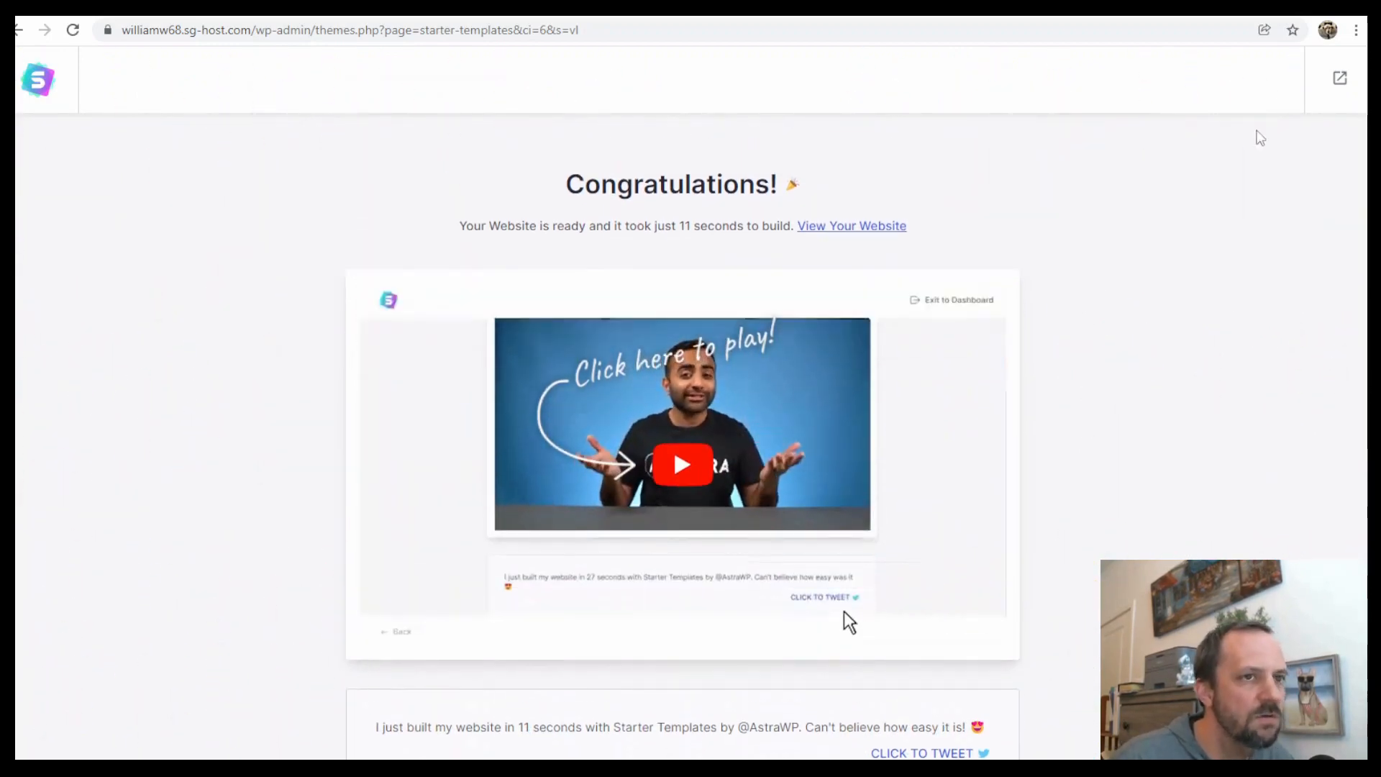
{"action": "left_click", "coordinate": [1339, 80]}
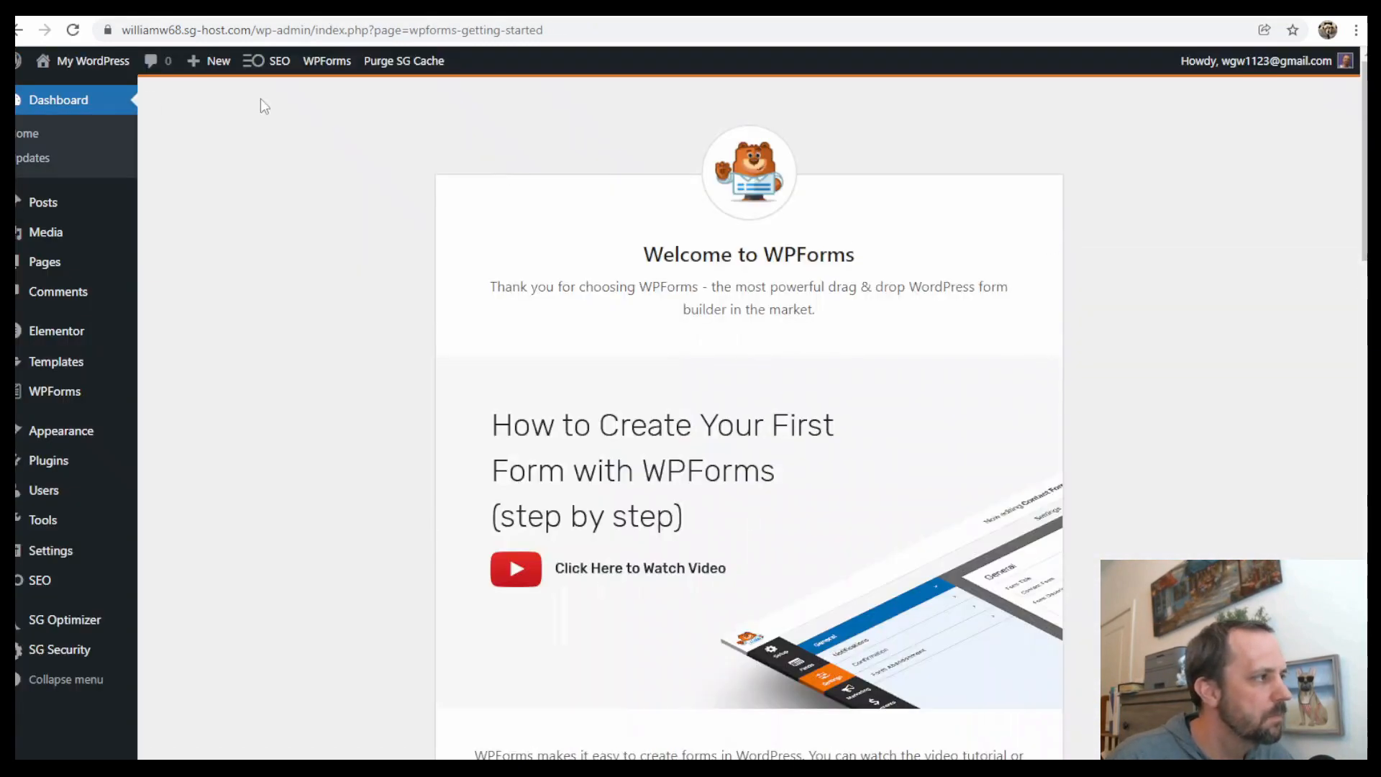
Visit the live site and scroll through its sections and menu links
{"action": "mouse_move", "coordinate": [107, 65]}
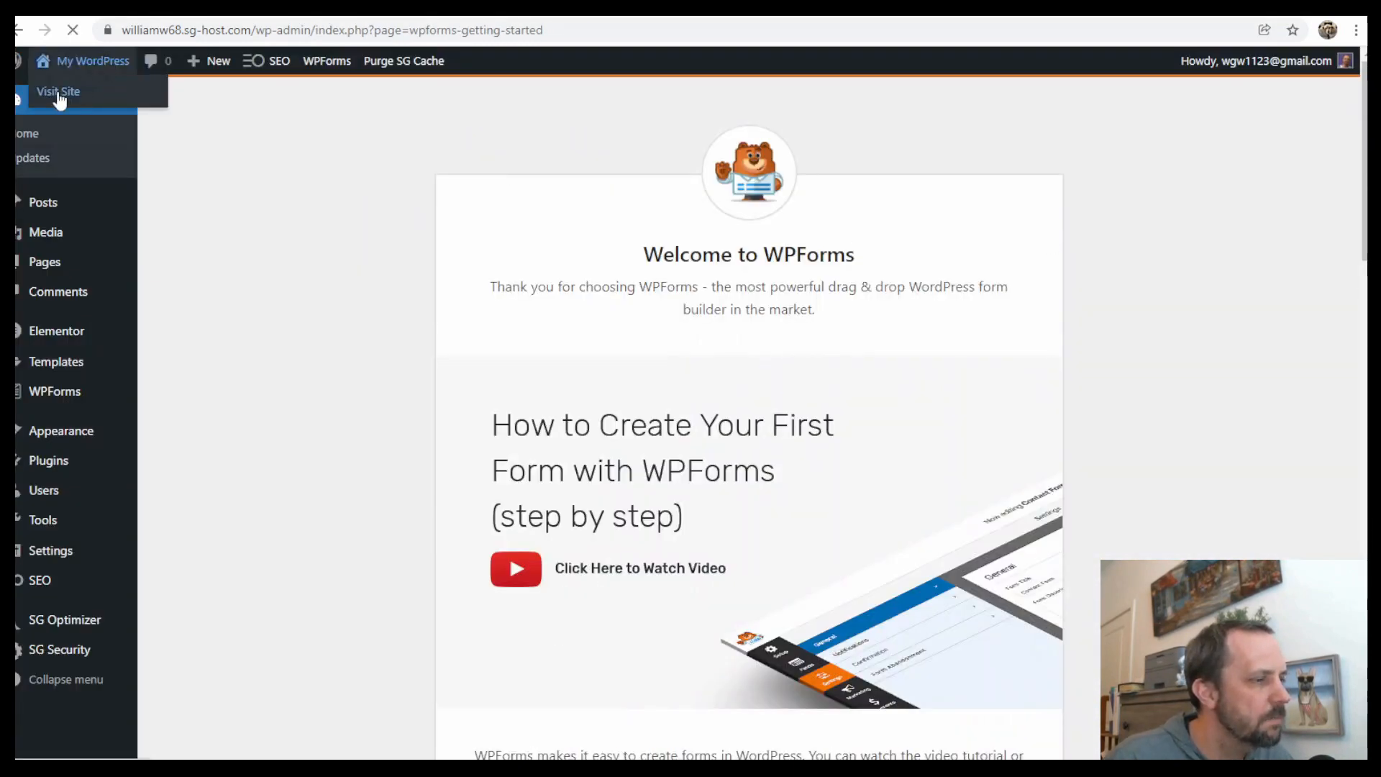
{"action": "left_click", "coordinate": [60, 97]}
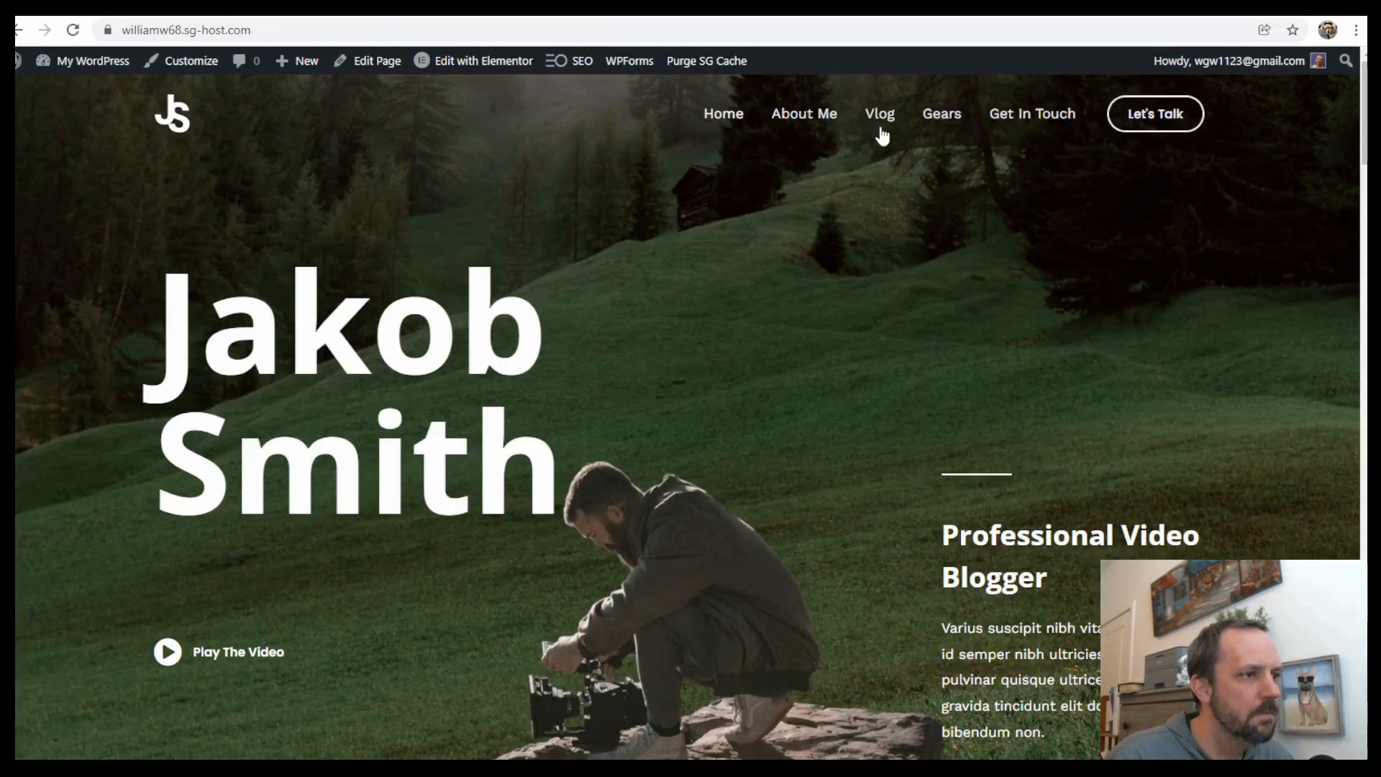
{"action": "scroll", "coordinate": [882, 137], "scroll_direction": "down", "scroll_amount": 20}
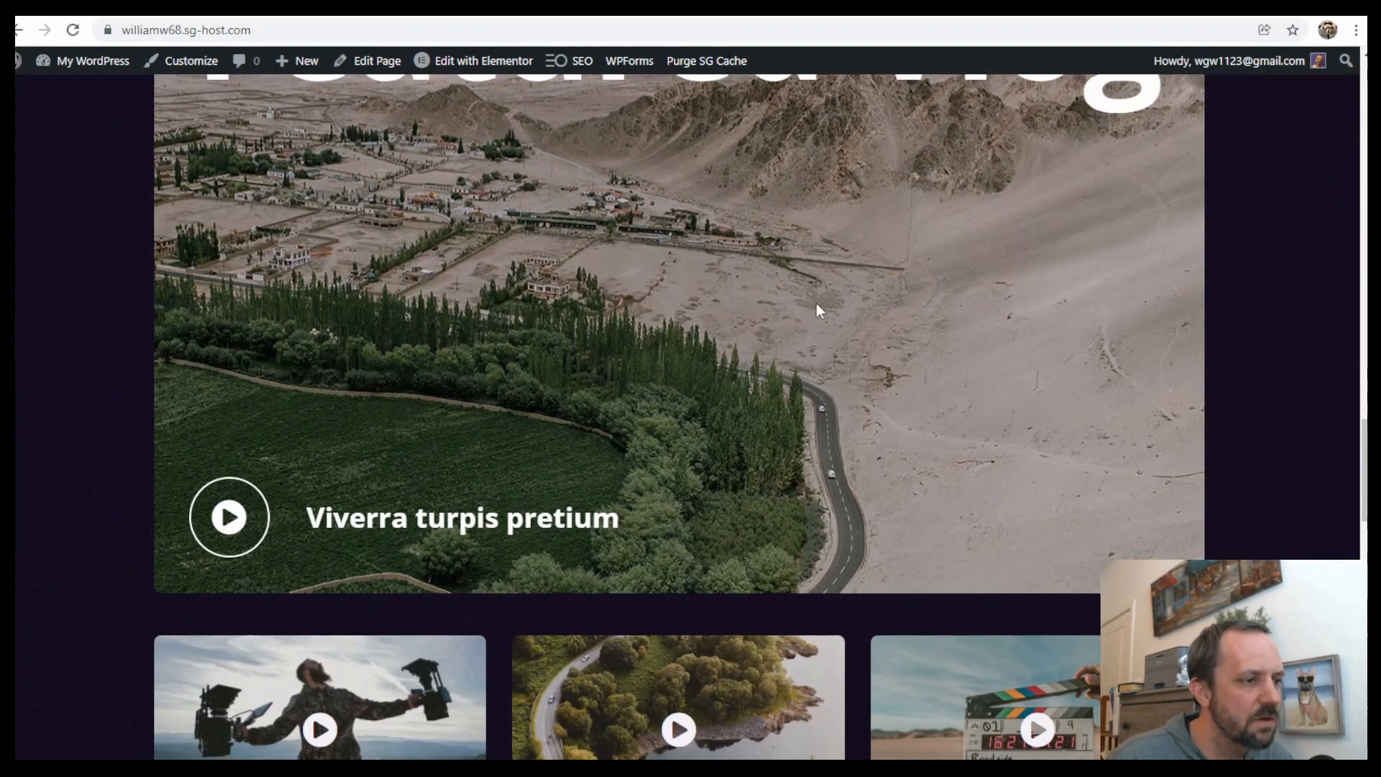
{"action": "scroll", "coordinate": [819, 306], "scroll_direction": "down", "scroll_amount": 15}
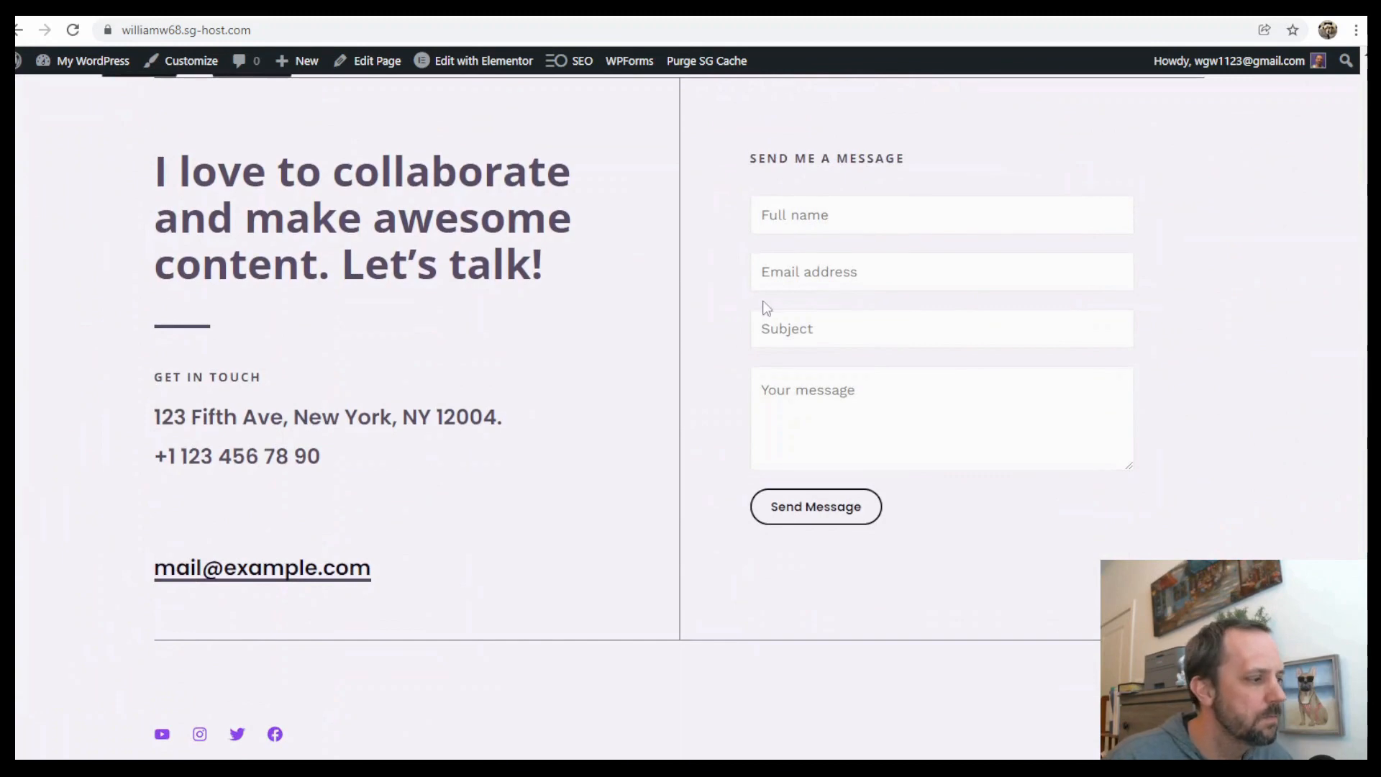
{"action": "scroll", "coordinate": [734, 385], "scroll_direction": "up", "scroll_amount": 20}
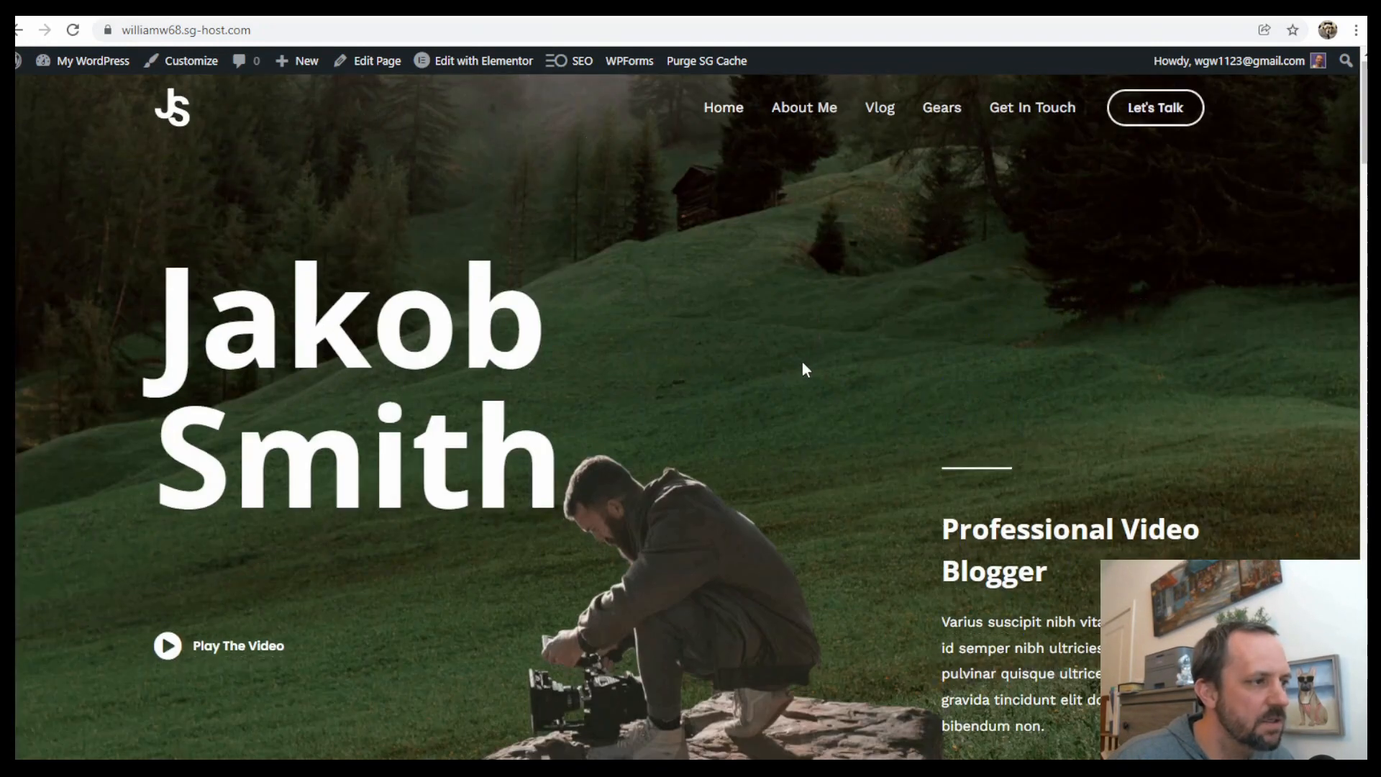
{"action": "left_click", "coordinate": [805, 108]}
{"action": "scroll", "coordinate": [769, 410], "scroll_direction": "down", "scroll_amount": 12}
{"action": "scroll", "coordinate": [789, 378], "scroll_direction": "up", "scroll_amount": 20}
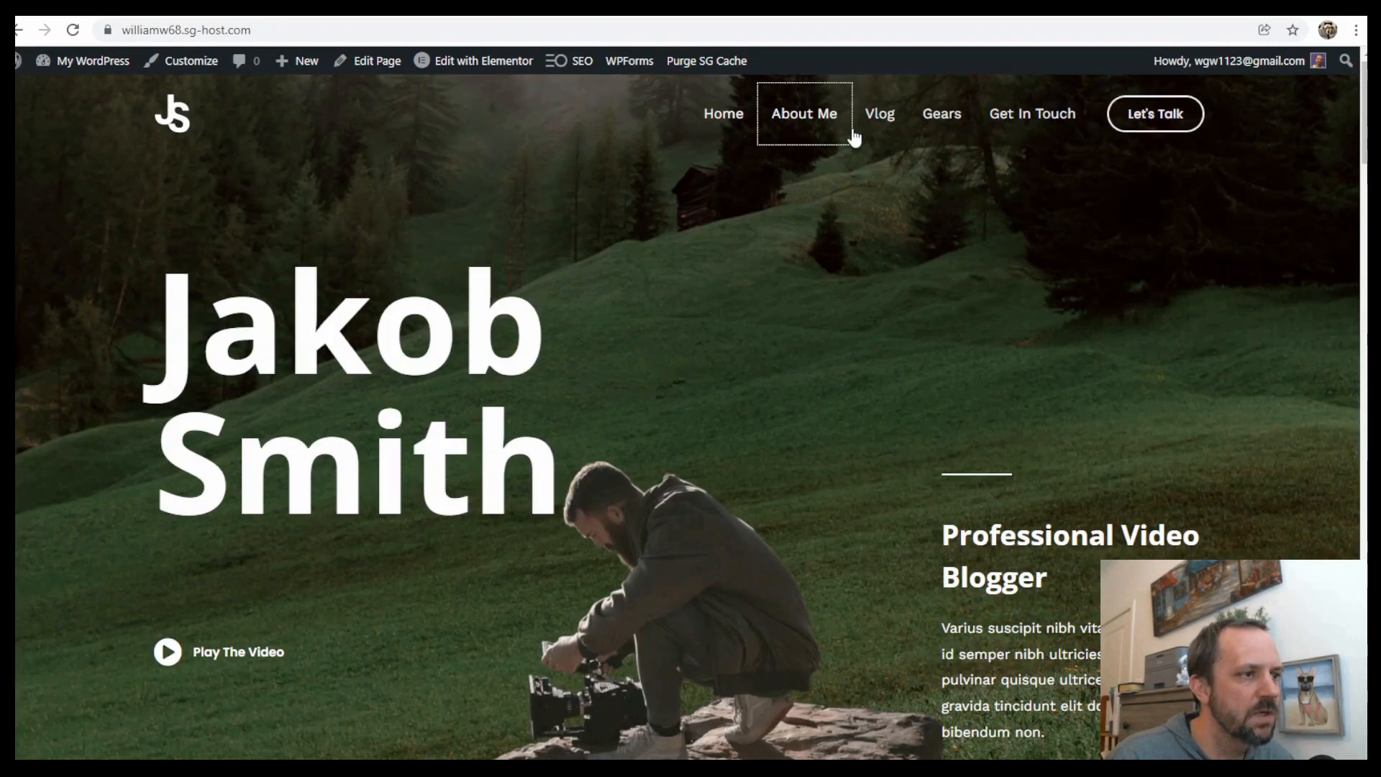
{"action": "scroll", "coordinate": [882, 118], "scroll_direction": "down", "scroll_amount": 15}
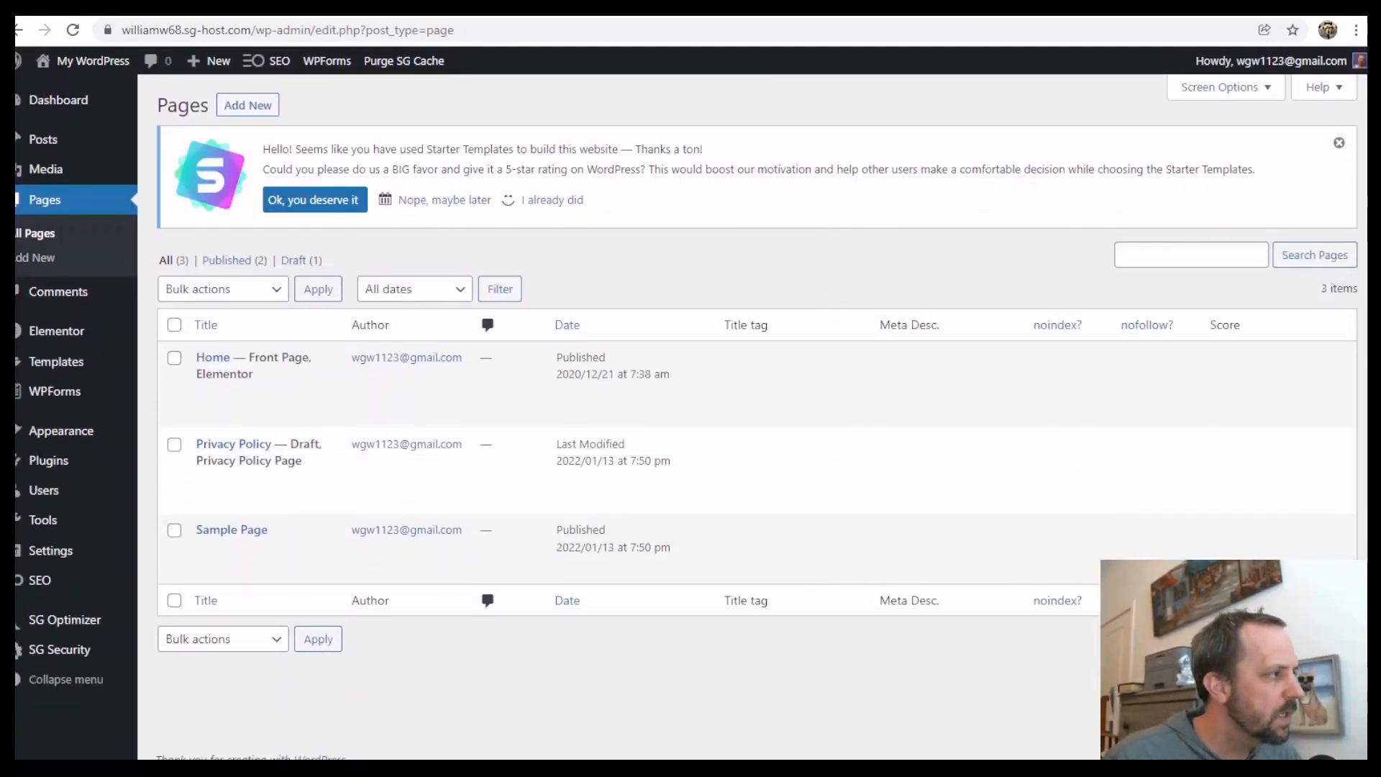
Open the Home page for editing with Elementor from the Pages list
{"action": "left_click", "coordinate": [72, 100]}
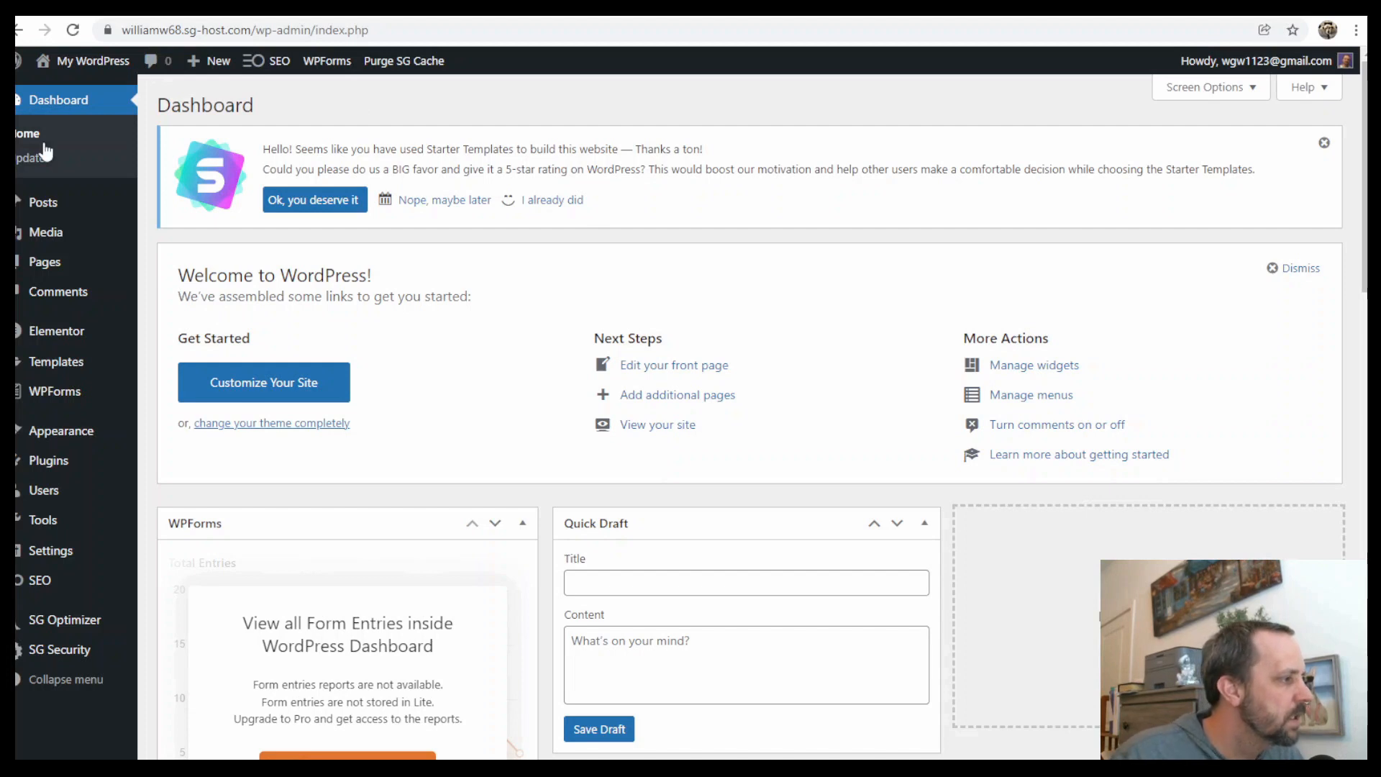
{"action": "left_click", "coordinate": [45, 274]}
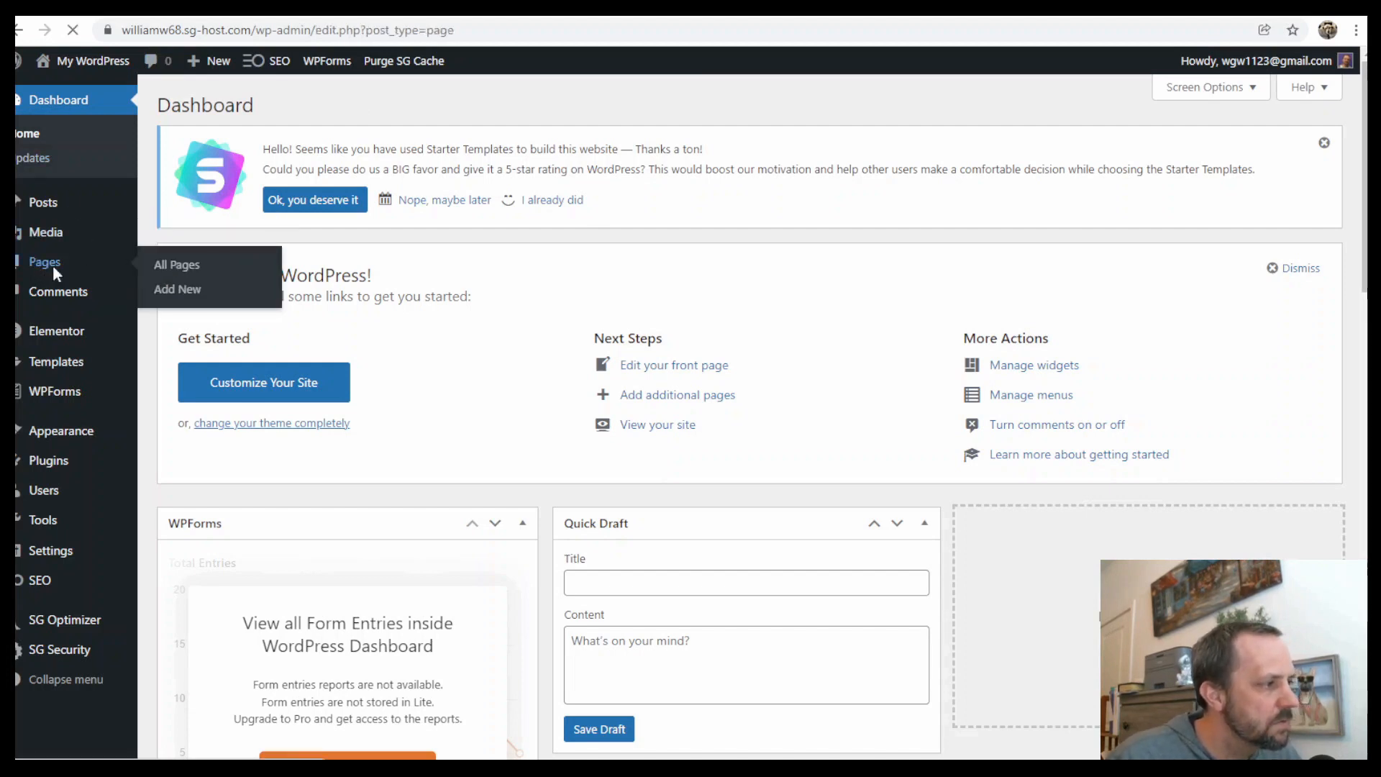
{"action": "mouse_move", "coordinate": [423, 356]}
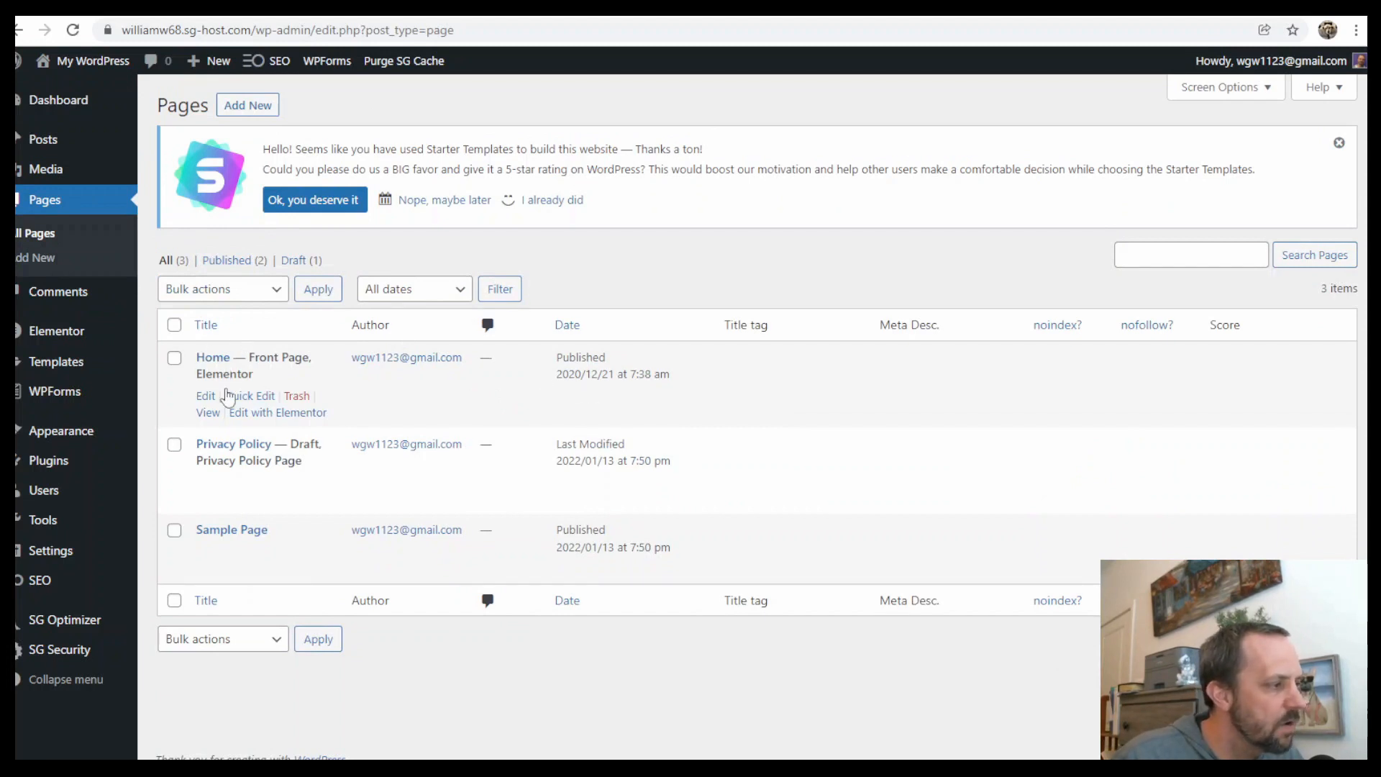
{"action": "left_click", "coordinate": [294, 416]}
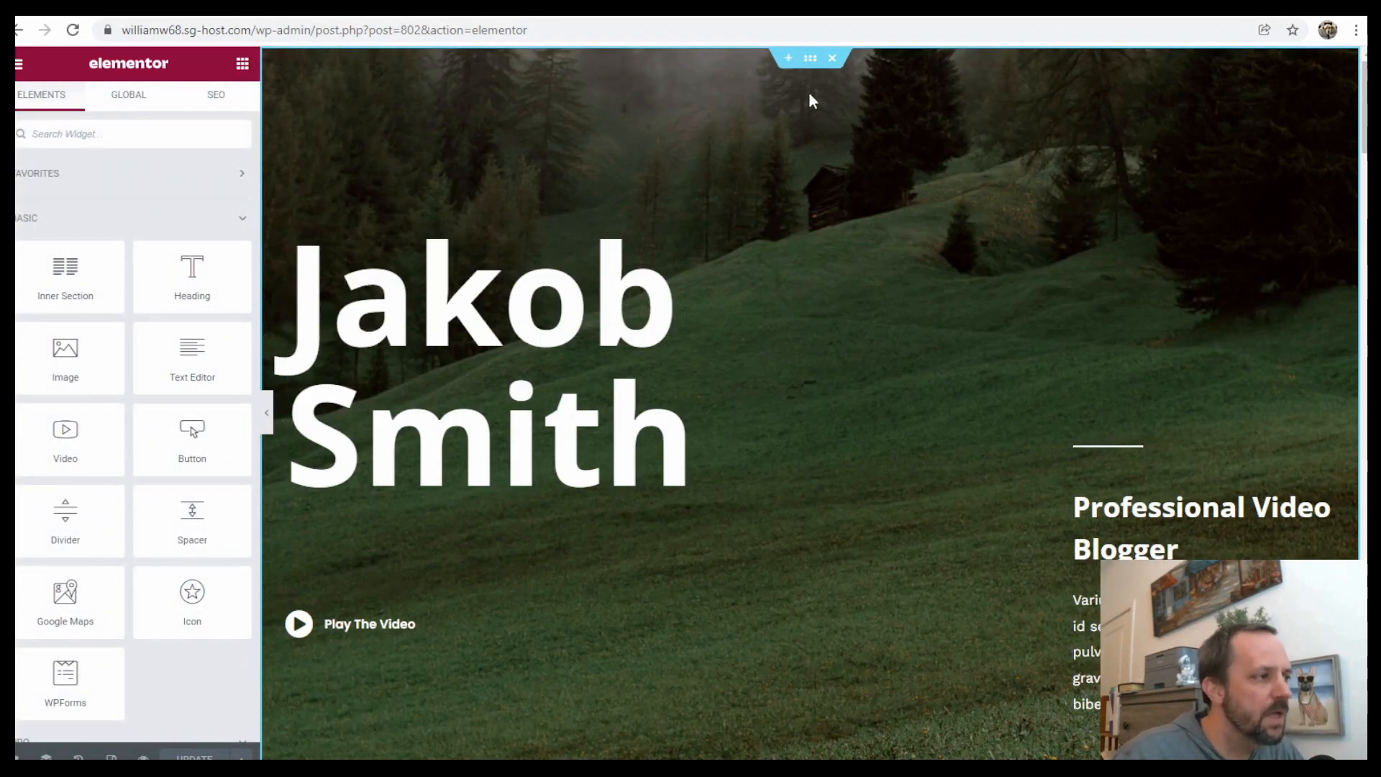
Scroll through the page layout and inspect the hero section's settings and the Navigator
{"action": "scroll", "coordinate": [863, 324], "scroll_direction": "down", "scroll_amount": 3}
{"action": "scroll", "coordinate": [863, 324], "scroll_direction": "down", "scroll_amount": 10}
{"action": "scroll", "coordinate": [867, 338], "scroll_direction": "up", "scroll_amount": 3}
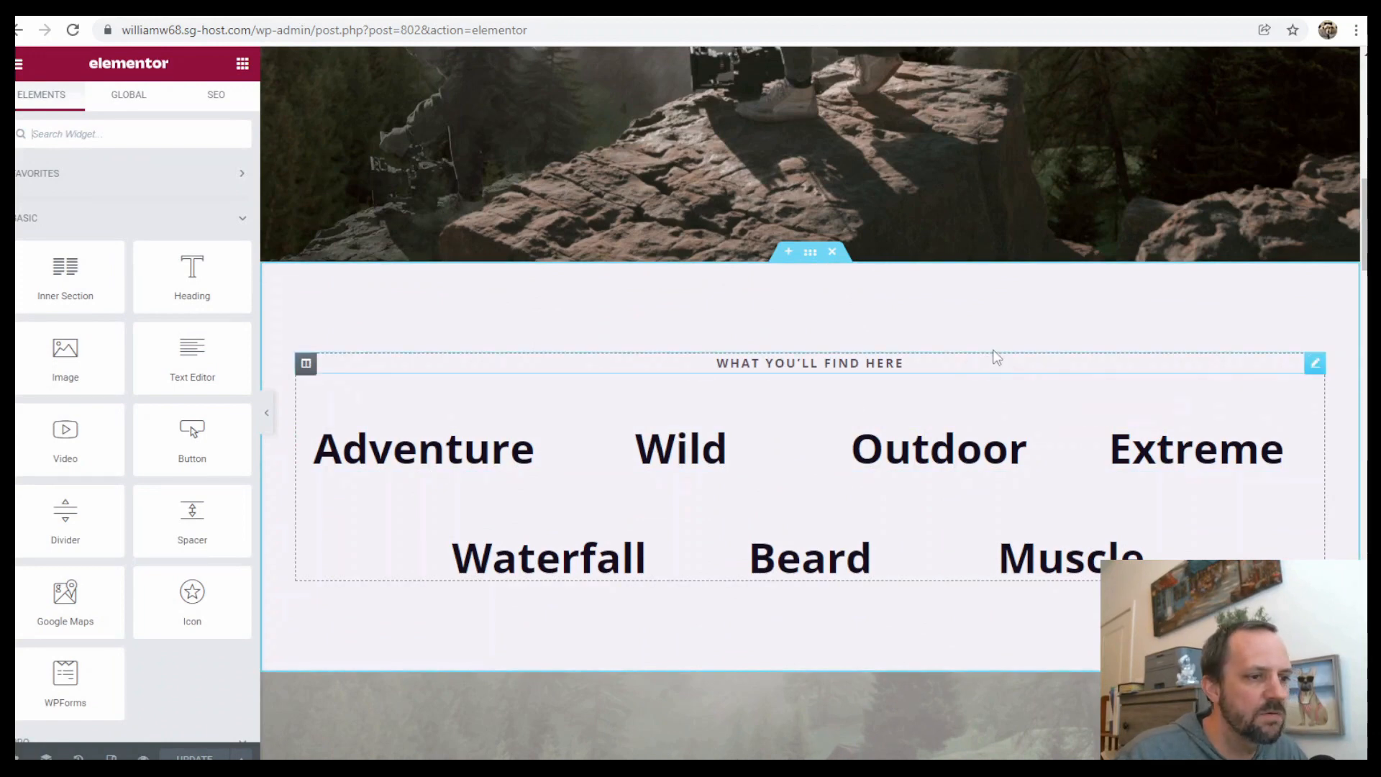
{"action": "scroll", "coordinate": [599, 449], "scroll_direction": "up", "scroll_amount": 3}
{"action": "scroll", "coordinate": [749, 477], "scroll_direction": "up", "scroll_amount": 6}
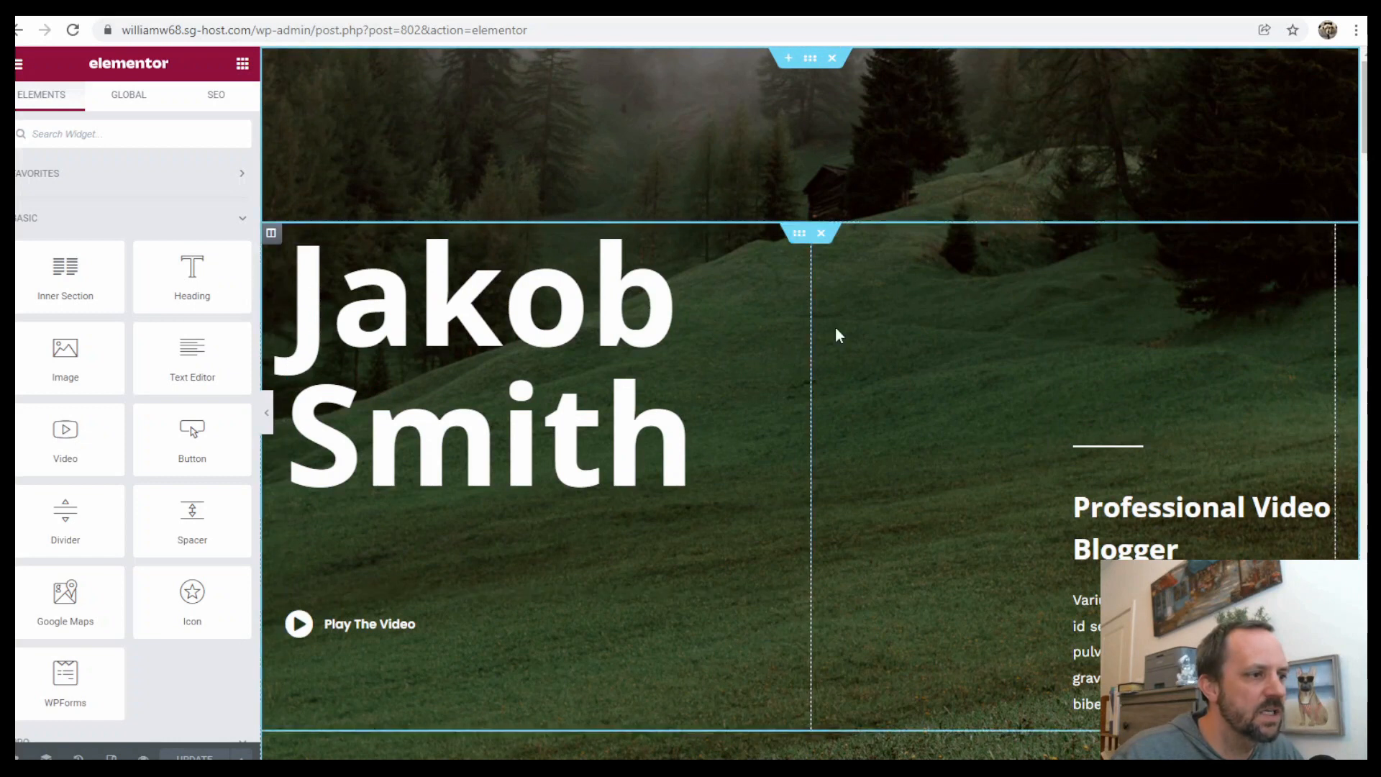
{"action": "left_click", "coordinate": [808, 61]}
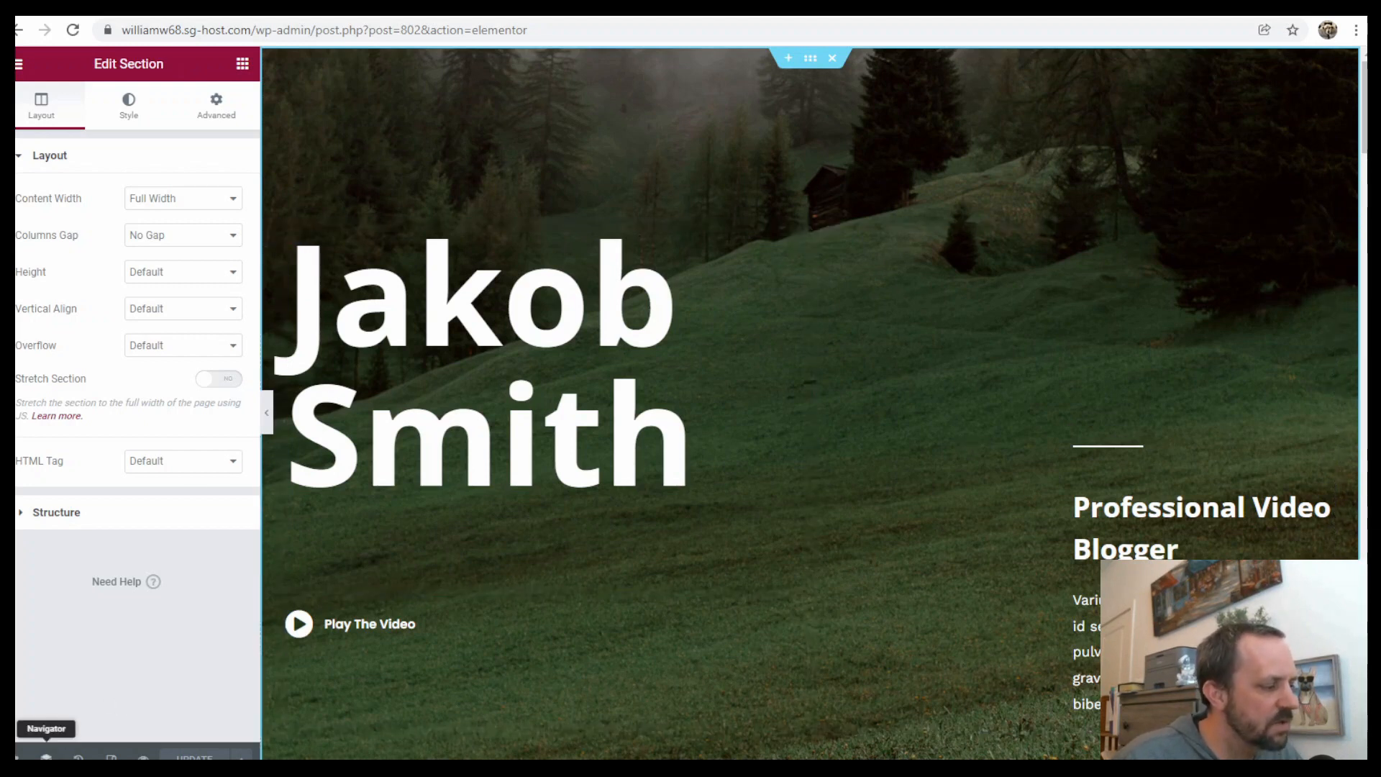
{"action": "left_click", "coordinate": [46, 757]}
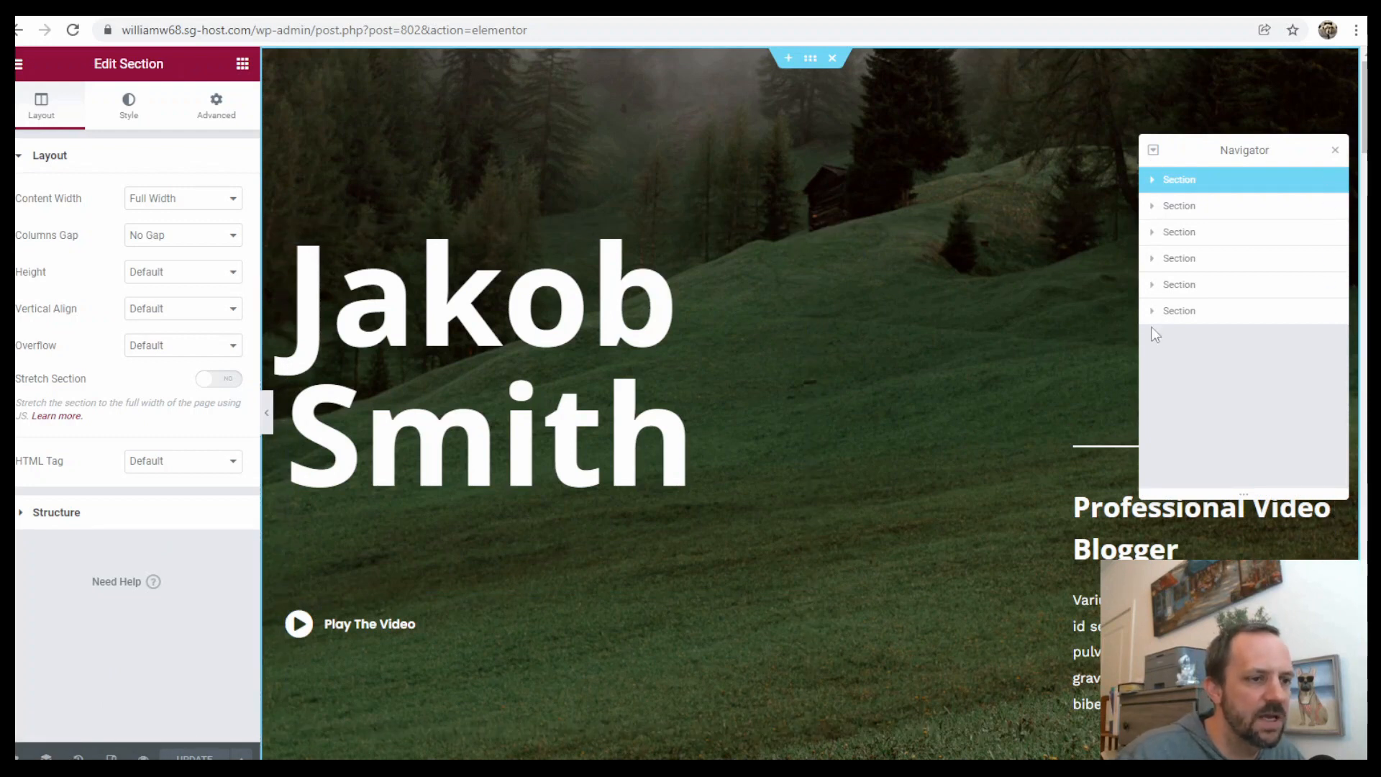
{"action": "left_click", "coordinate": [1335, 154]}
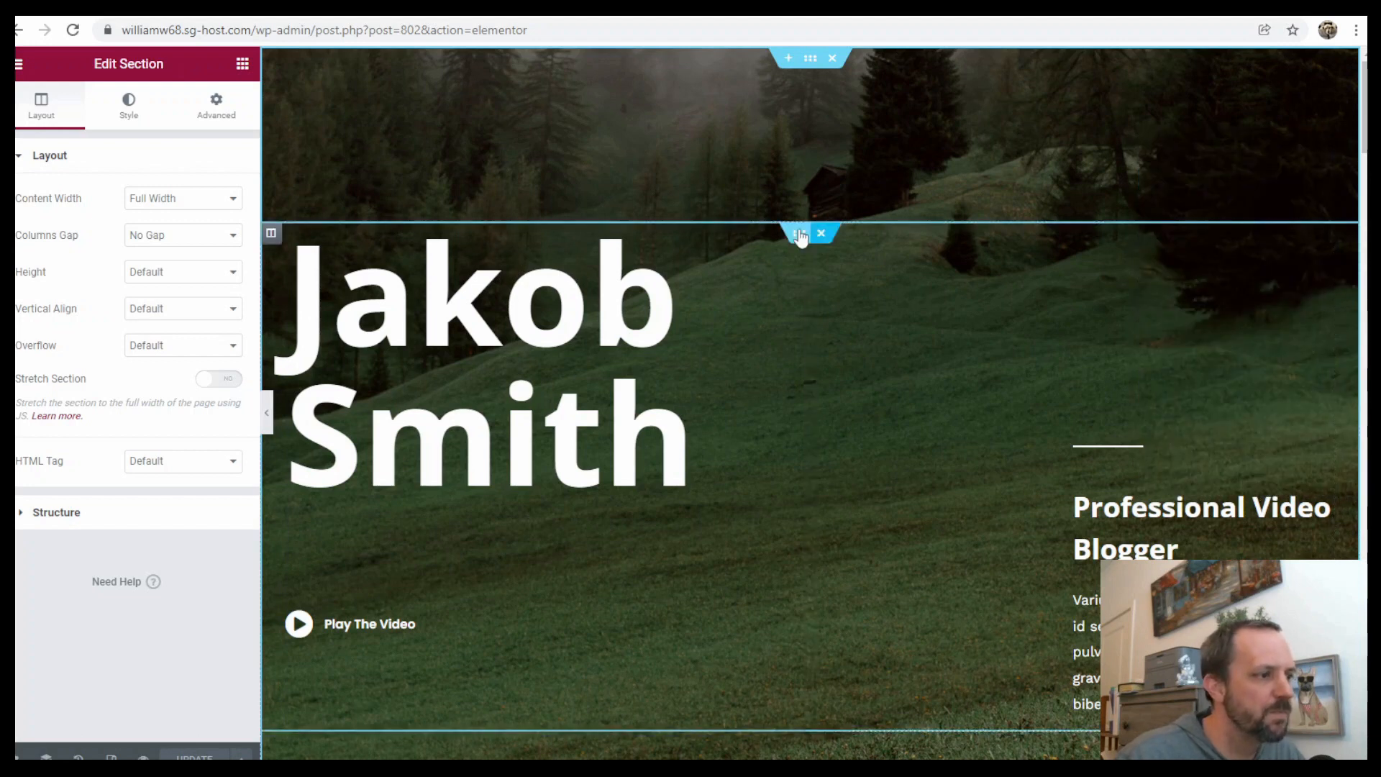
Examine the Jakob Smith heading's text colour options in its style settings
{"action": "left_click", "coordinate": [638, 301]}
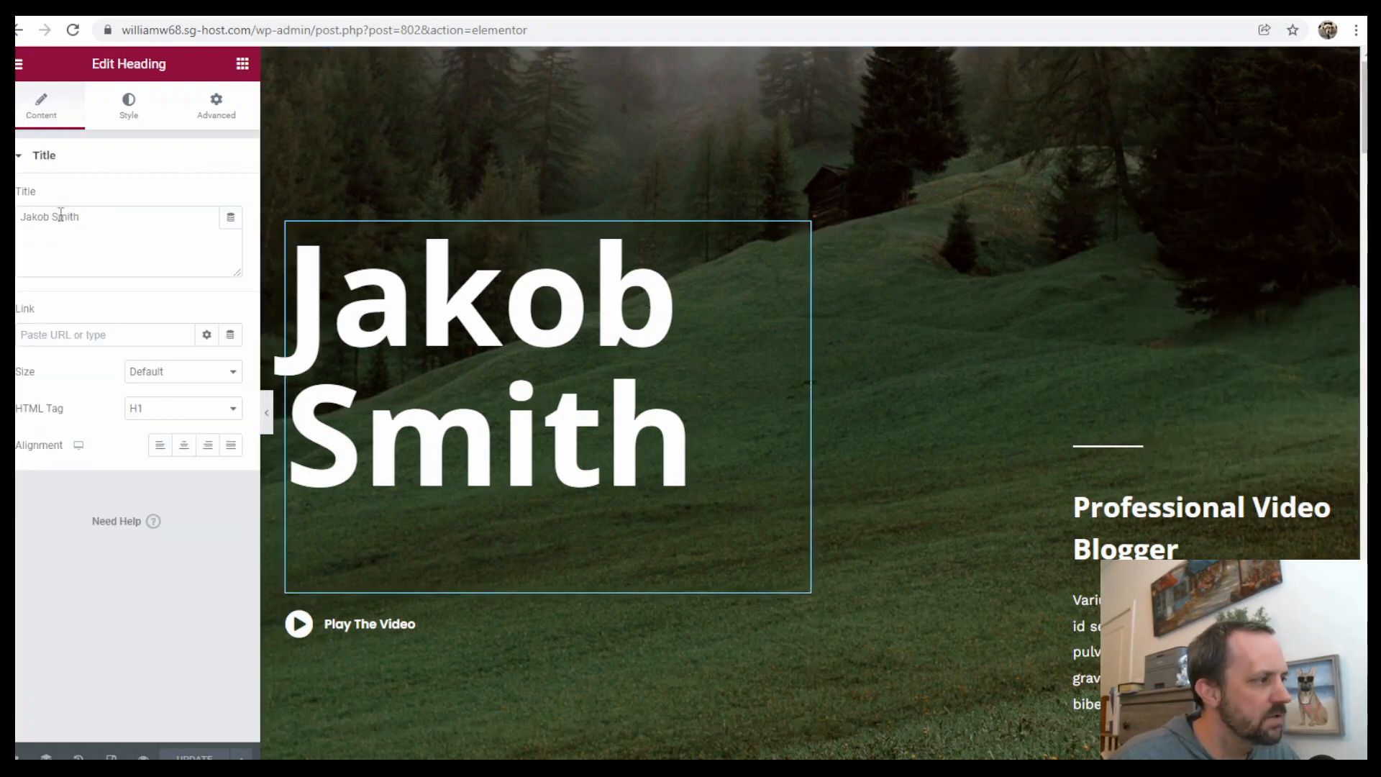
{"action": "left_click", "coordinate": [127, 107]}
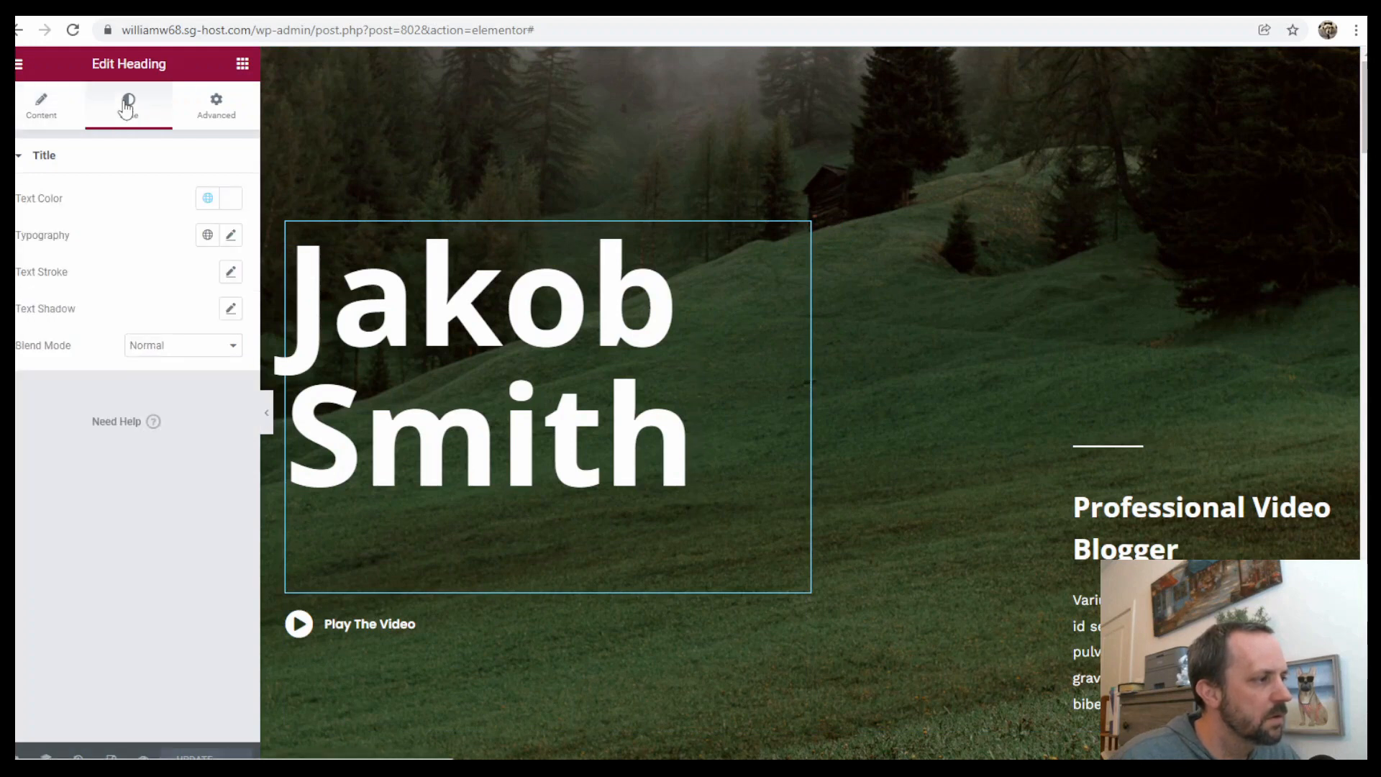
{"action": "left_click", "coordinate": [208, 200]}
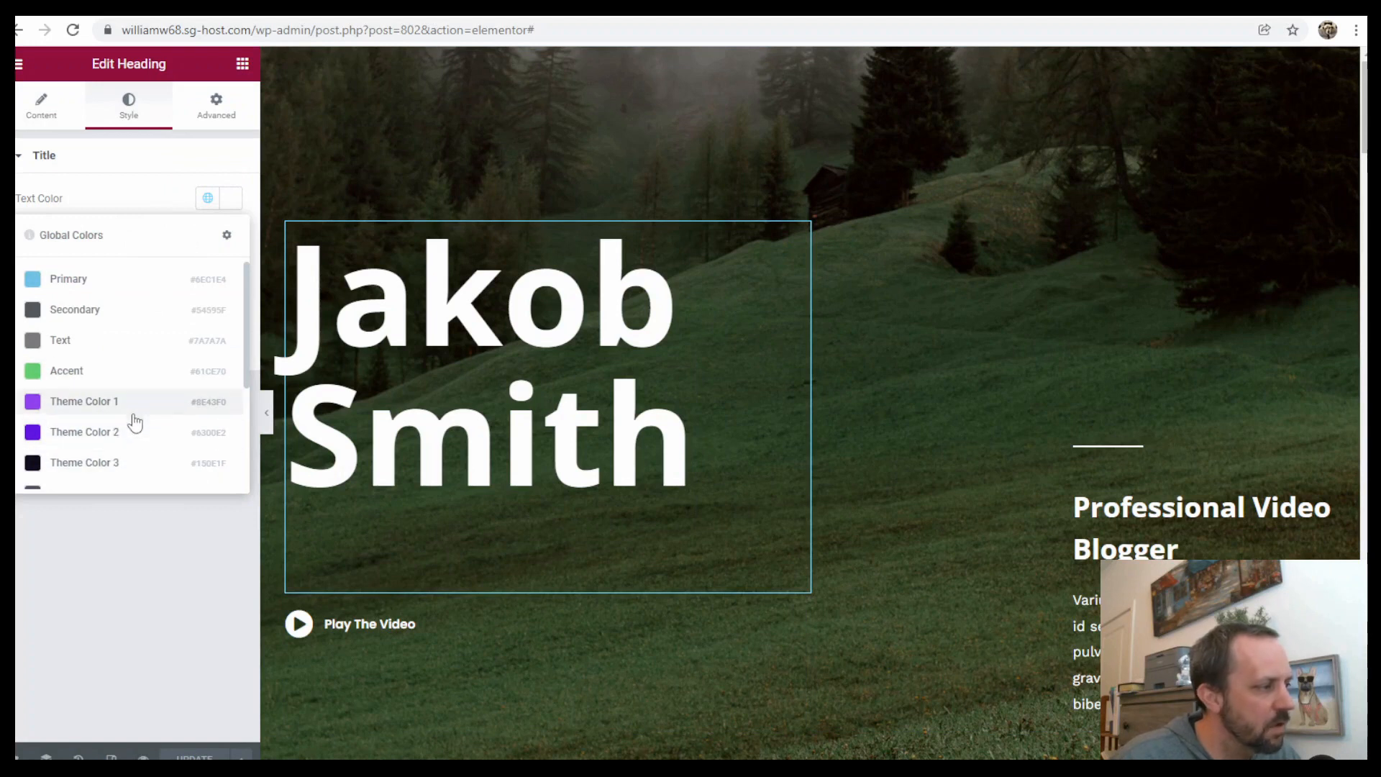
{"action": "left_click", "coordinate": [136, 201]}
{"action": "left_click", "coordinate": [231, 200]}
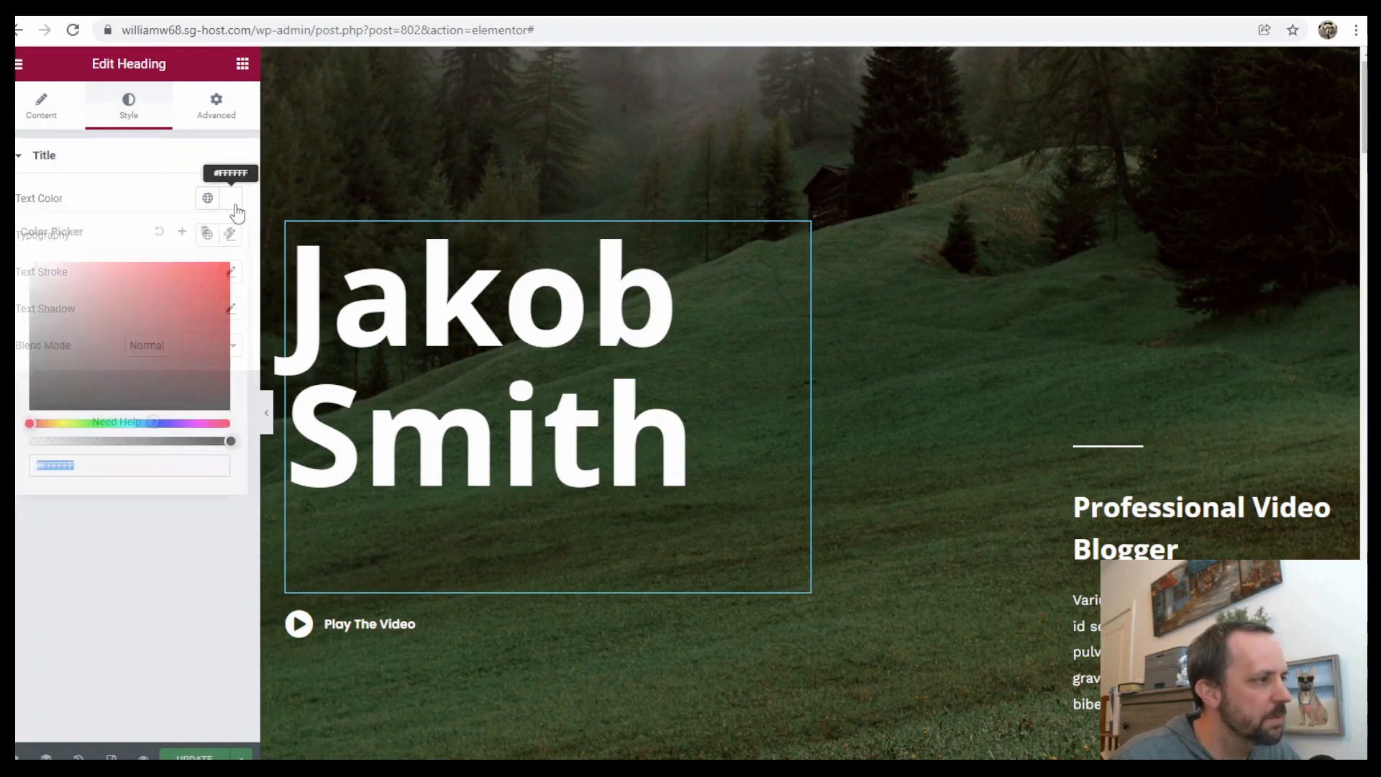
{"action": "left_click", "coordinate": [143, 196]}
{"action": "left_click", "coordinate": [232, 199]}
{"action": "left_click", "coordinate": [120, 191]}
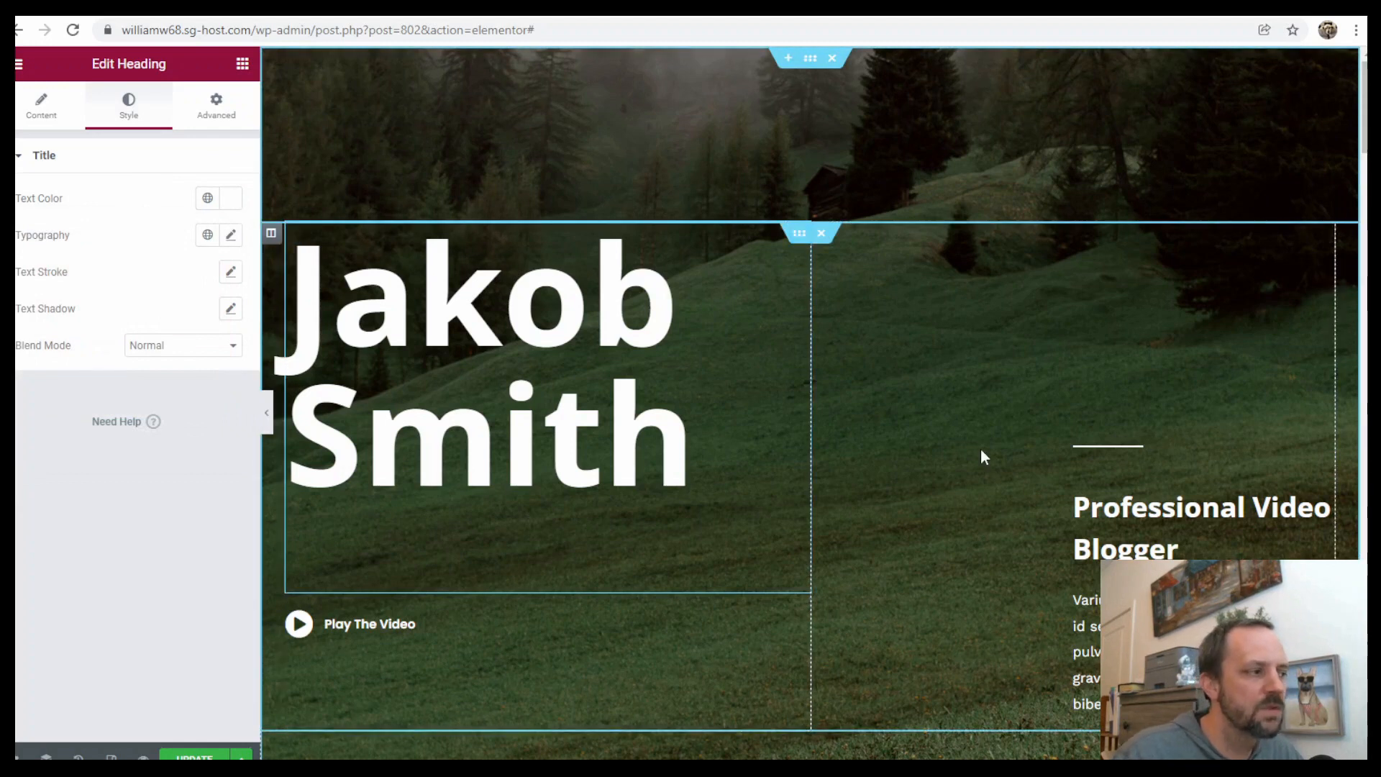
Add a Heading widget above the Jakob Smith title in the hero and set its HTML tag to H5
{"action": "left_click", "coordinate": [244, 66]}
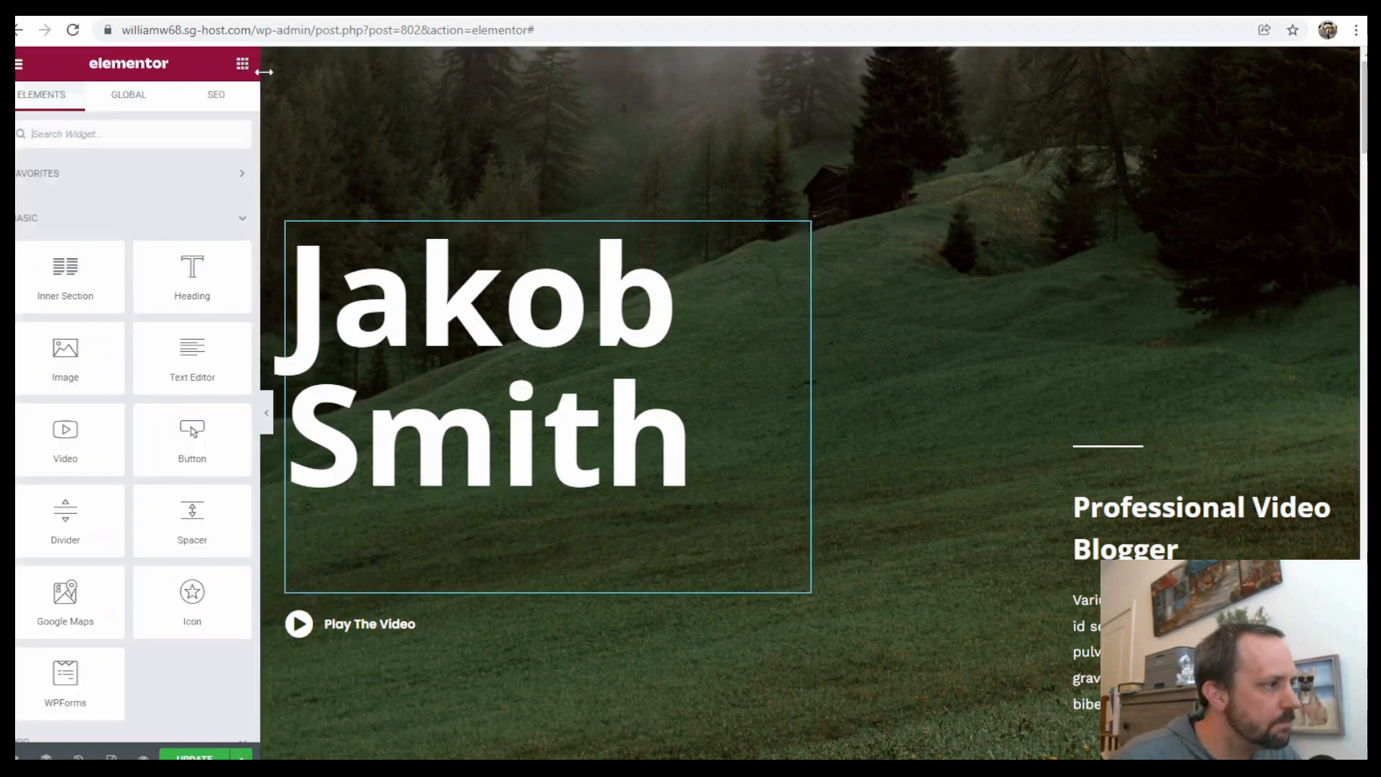
{"action": "left_click_drag", "start_coordinate": [192, 277], "coordinate": [511, 315]}
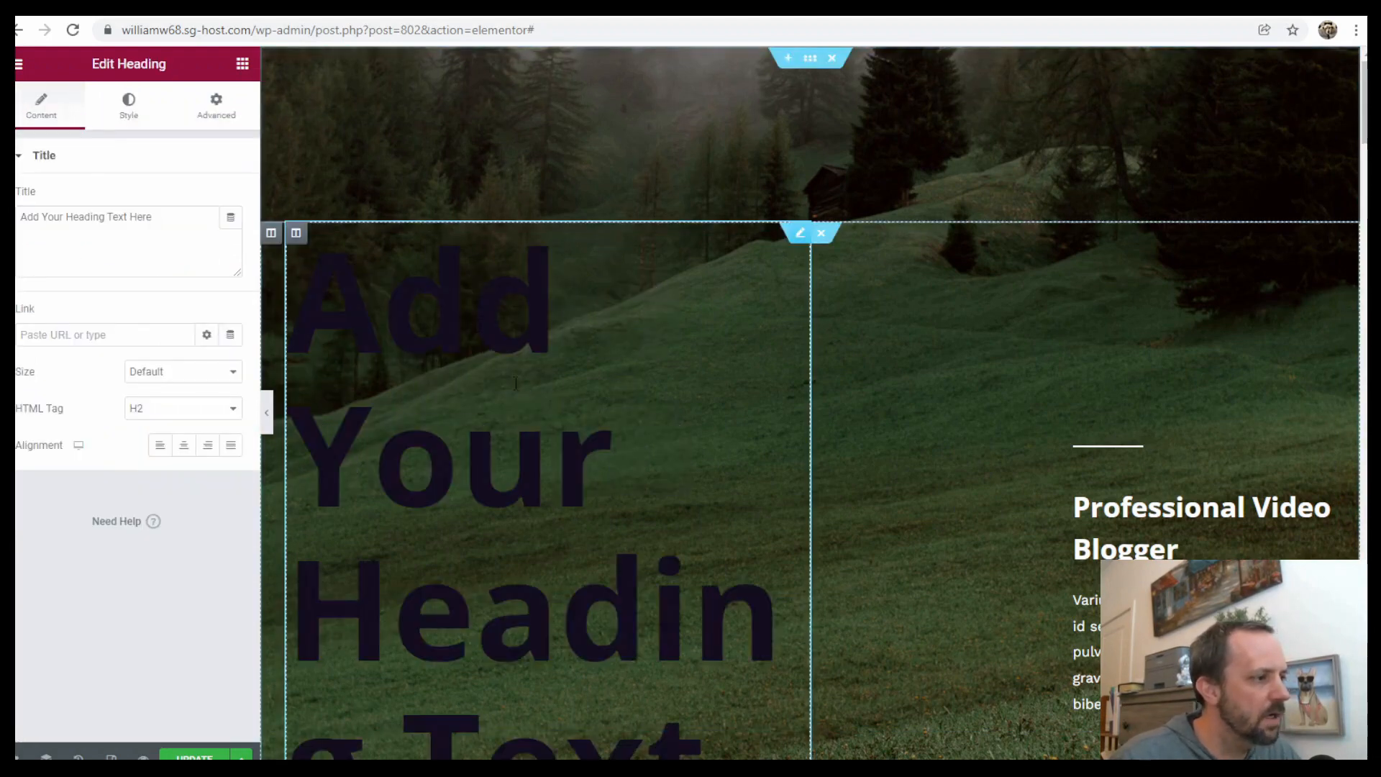
{"action": "left_click", "coordinate": [196, 417]}
{"action": "left_click", "coordinate": [157, 477]}
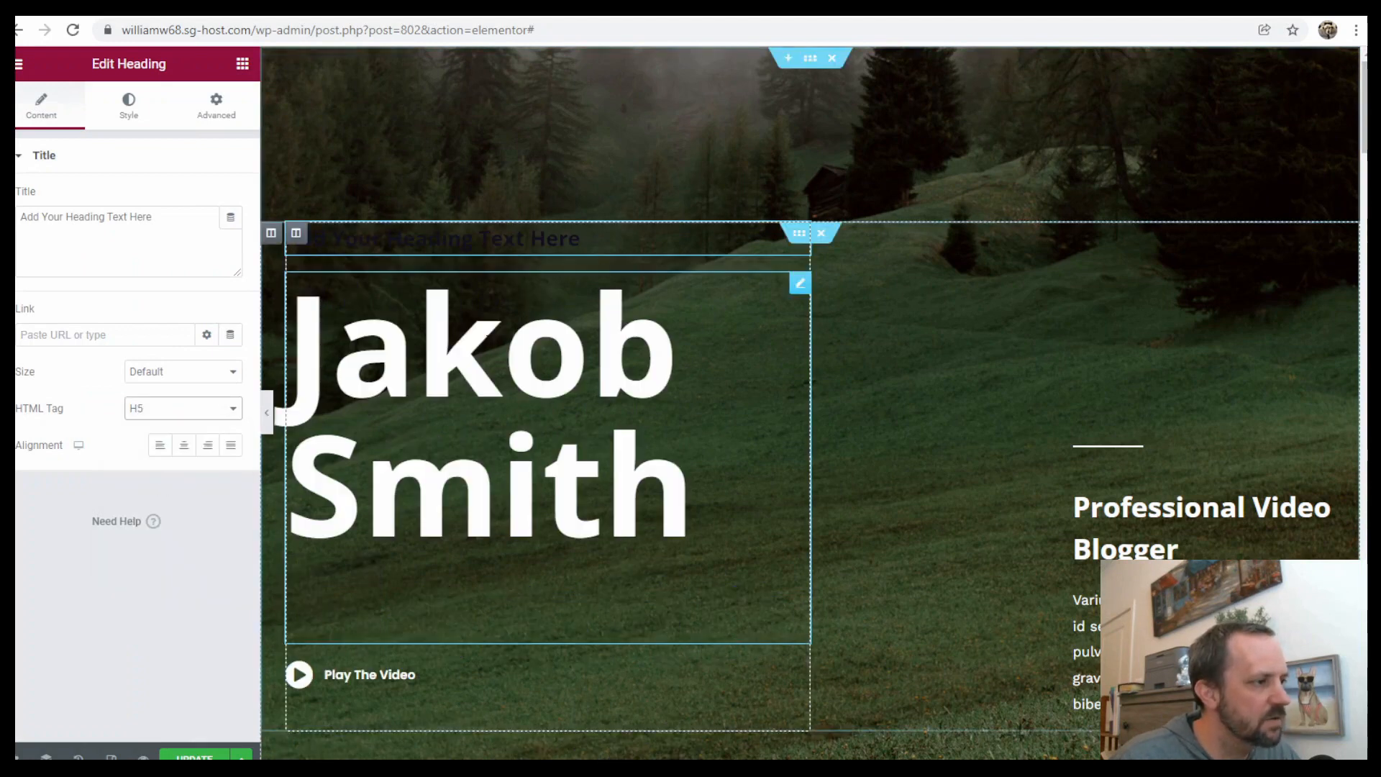
Set the new heading's text colour to a light global colour
{"action": "left_click", "coordinate": [130, 103]}
{"action": "left_click", "coordinate": [205, 202]}
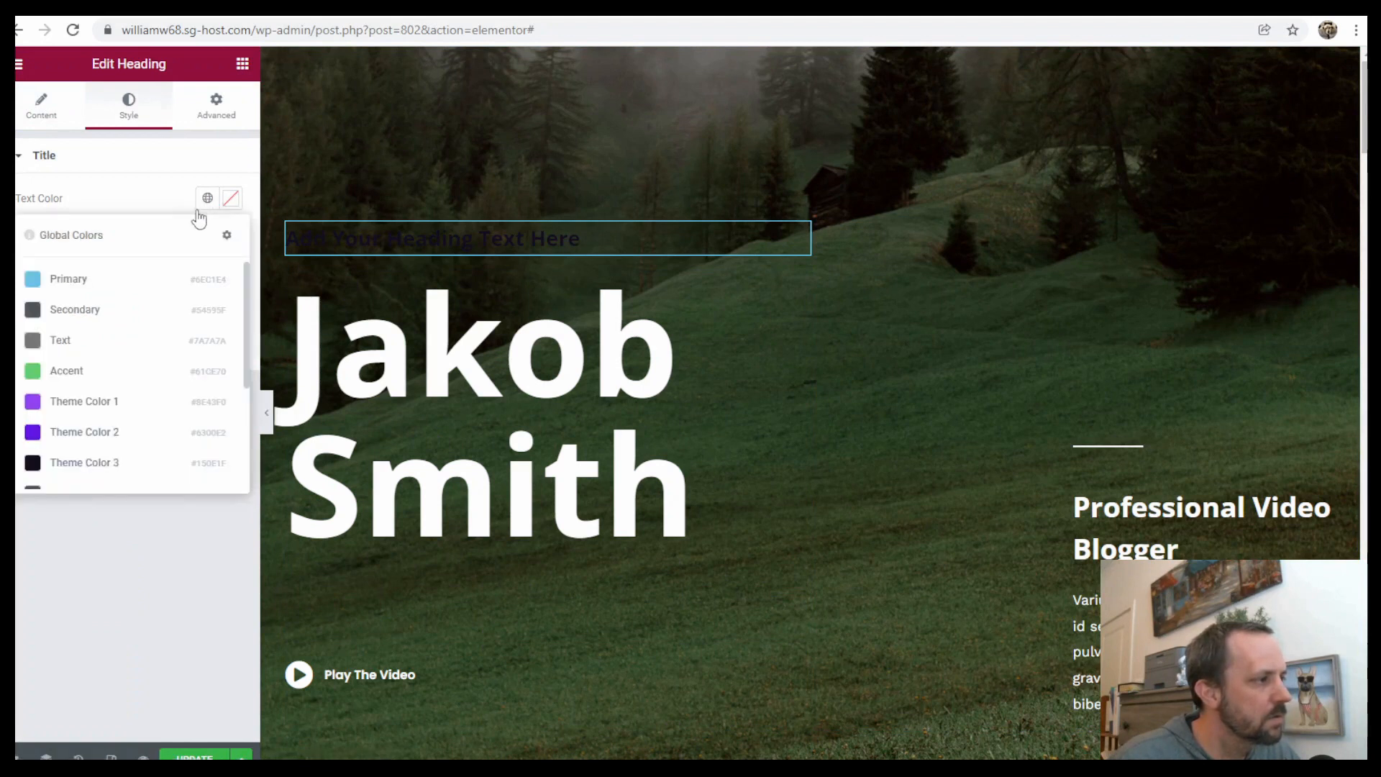
{"action": "scroll", "coordinate": [119, 377], "scroll_direction": "down", "scroll_amount": 3}
{"action": "left_click", "coordinate": [98, 467]}
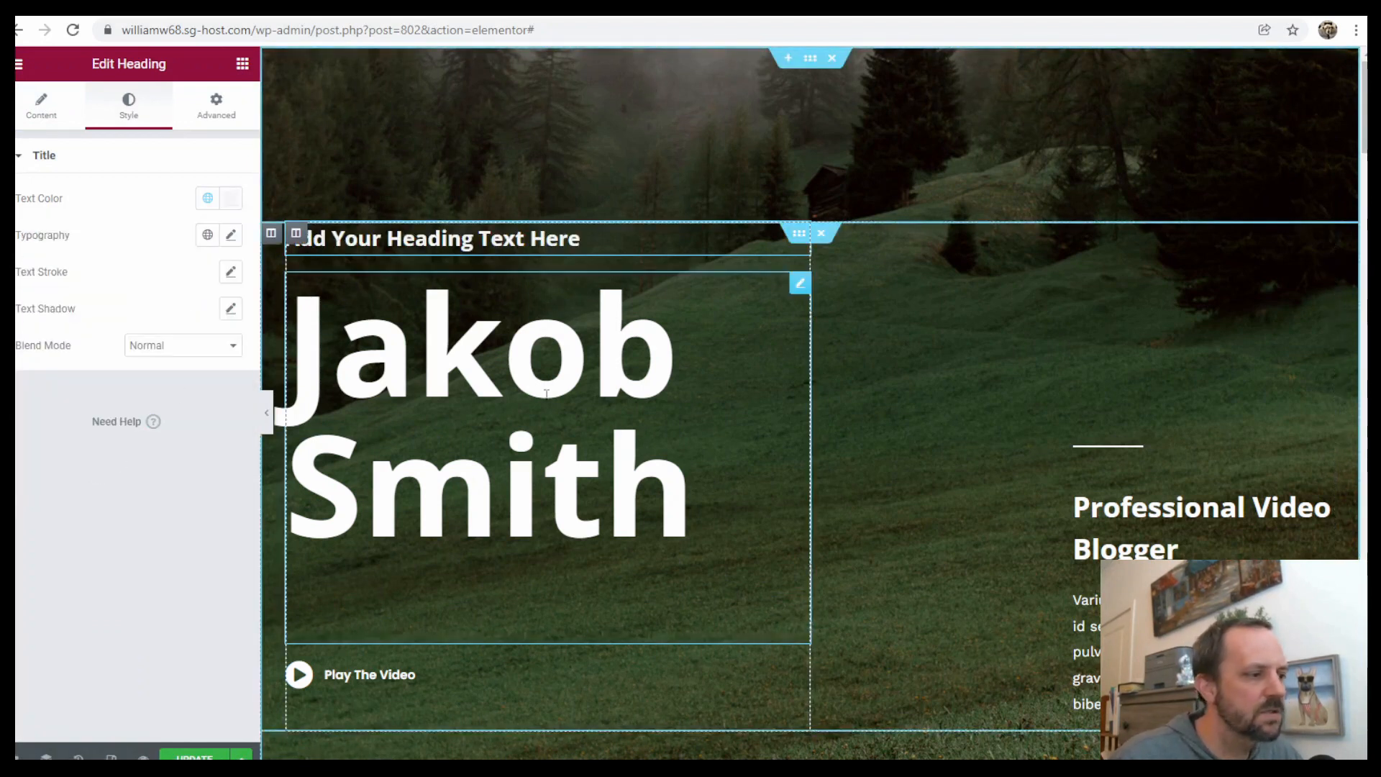
Inspect the camera-operator image below the hero and select the hero section
{"action": "scroll", "coordinate": [916, 316], "scroll_direction": "down", "scroll_amount": 10}
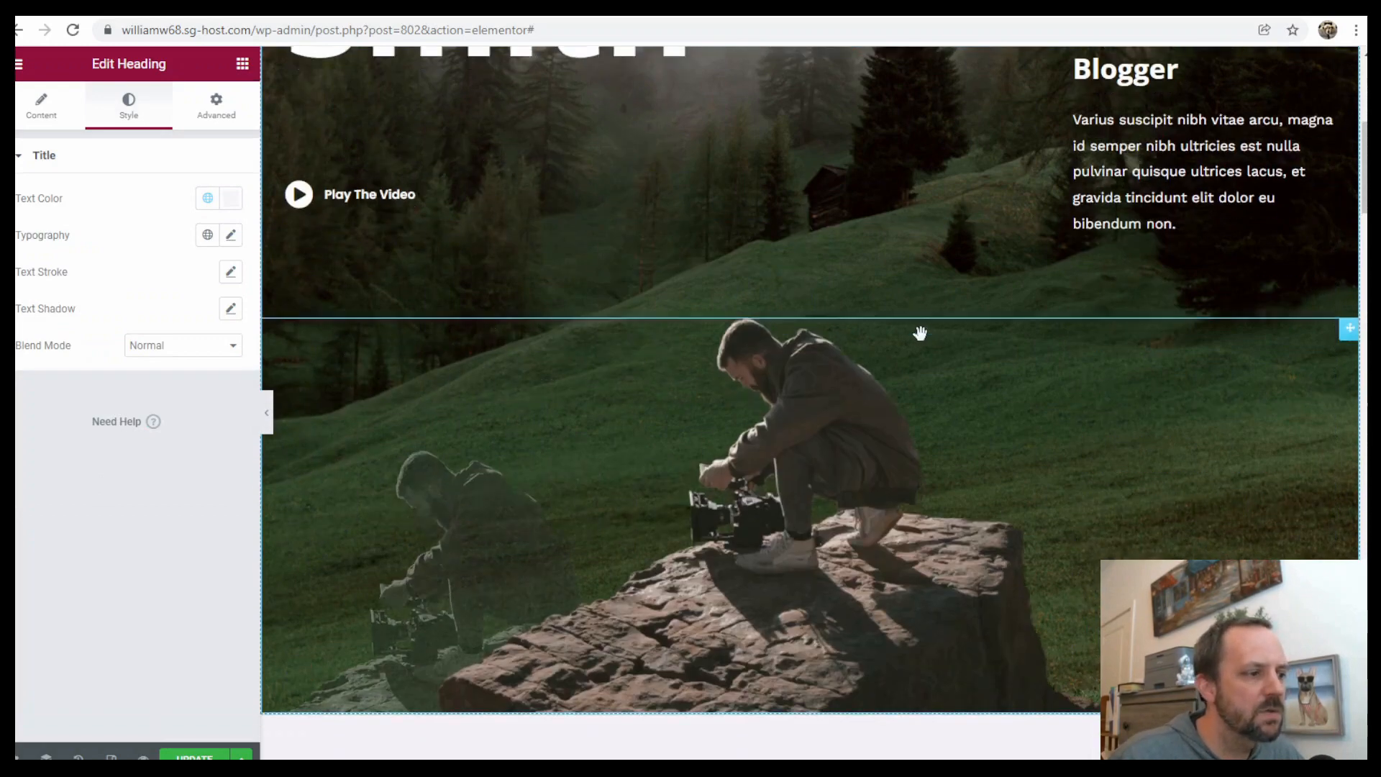
{"action": "scroll", "coordinate": [960, 367], "scroll_direction": "up", "scroll_amount": 6}
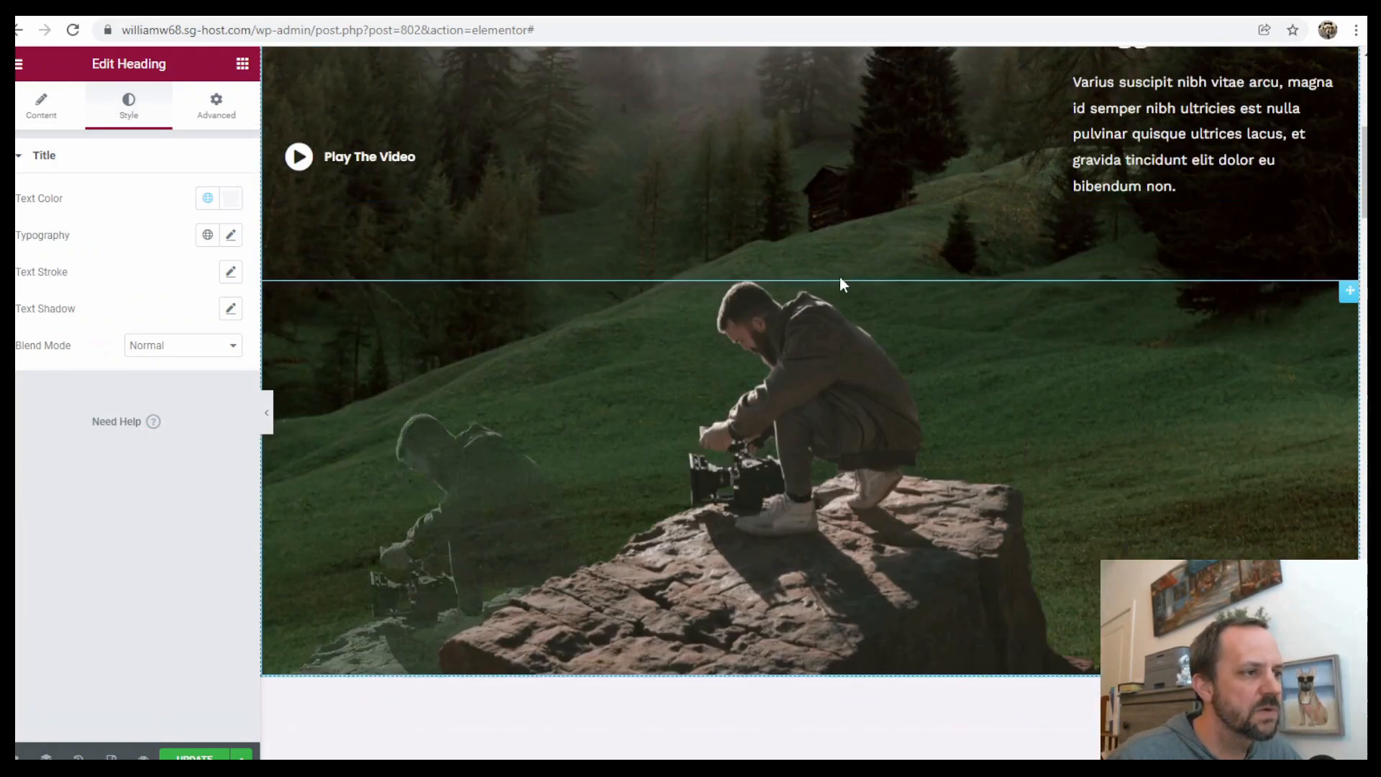
{"action": "scroll", "coordinate": [920, 255], "scroll_direction": "up", "scroll_amount": 3}
{"action": "scroll", "coordinate": [956, 438], "scroll_direction": "down", "scroll_amount": 3}
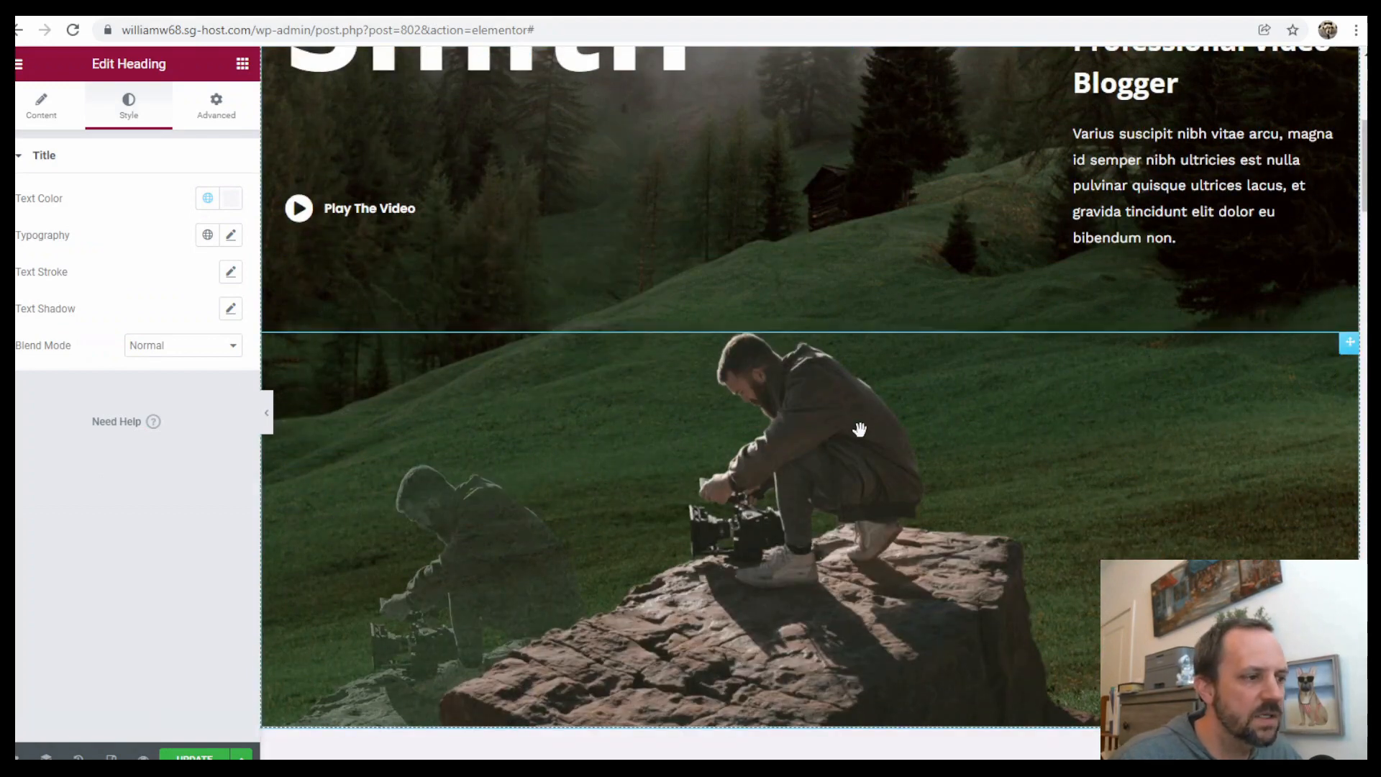
{"action": "left_click", "coordinate": [816, 395]}
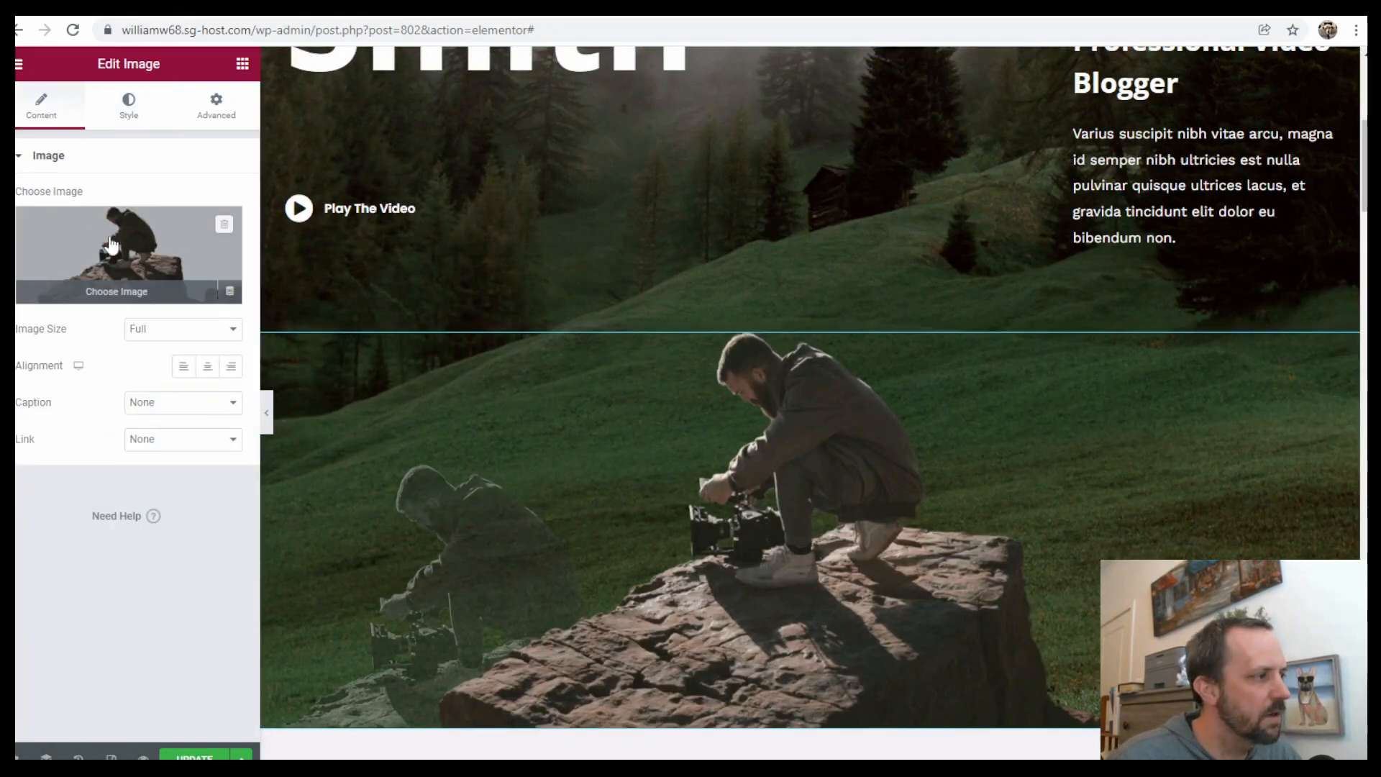
{"action": "scroll", "coordinate": [964, 342], "scroll_direction": "up", "scroll_amount": 5}
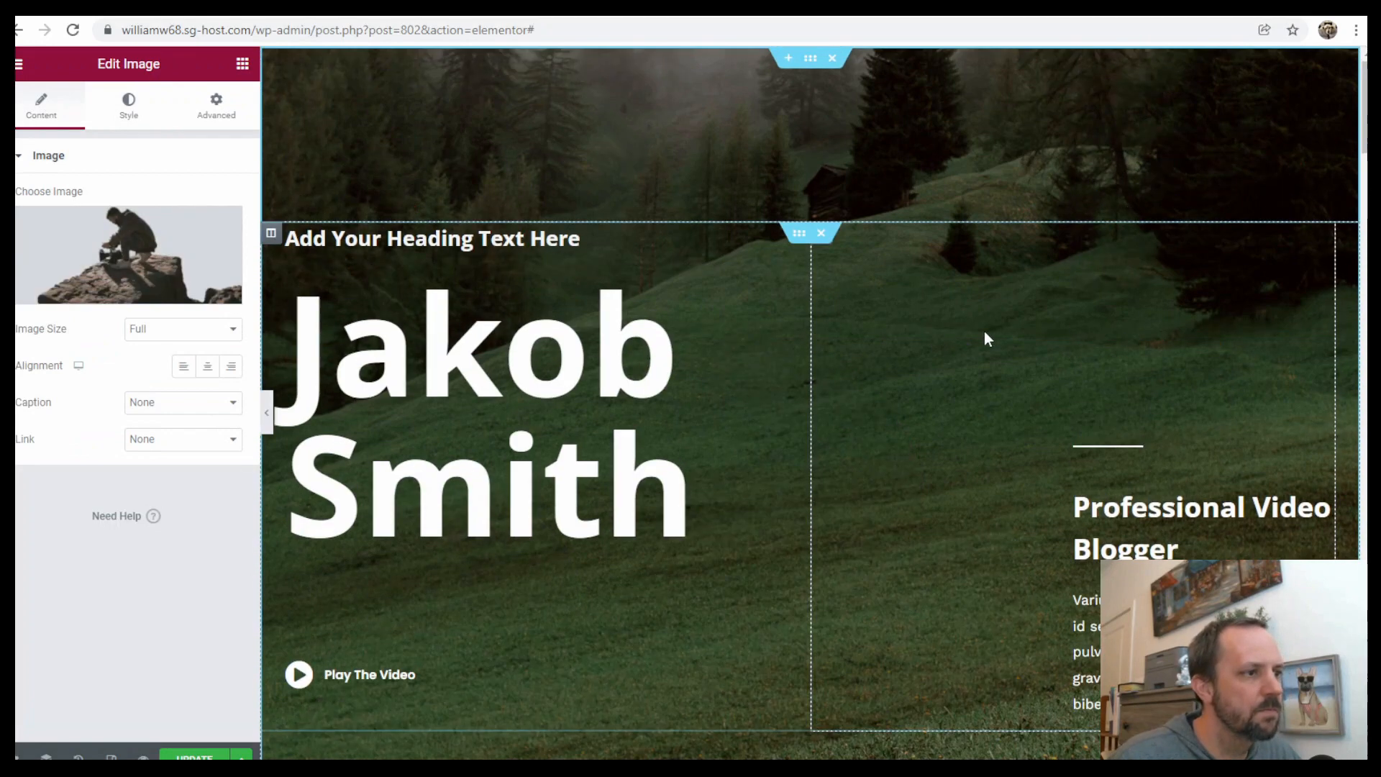
{"action": "left_click", "coordinate": [811, 59]}
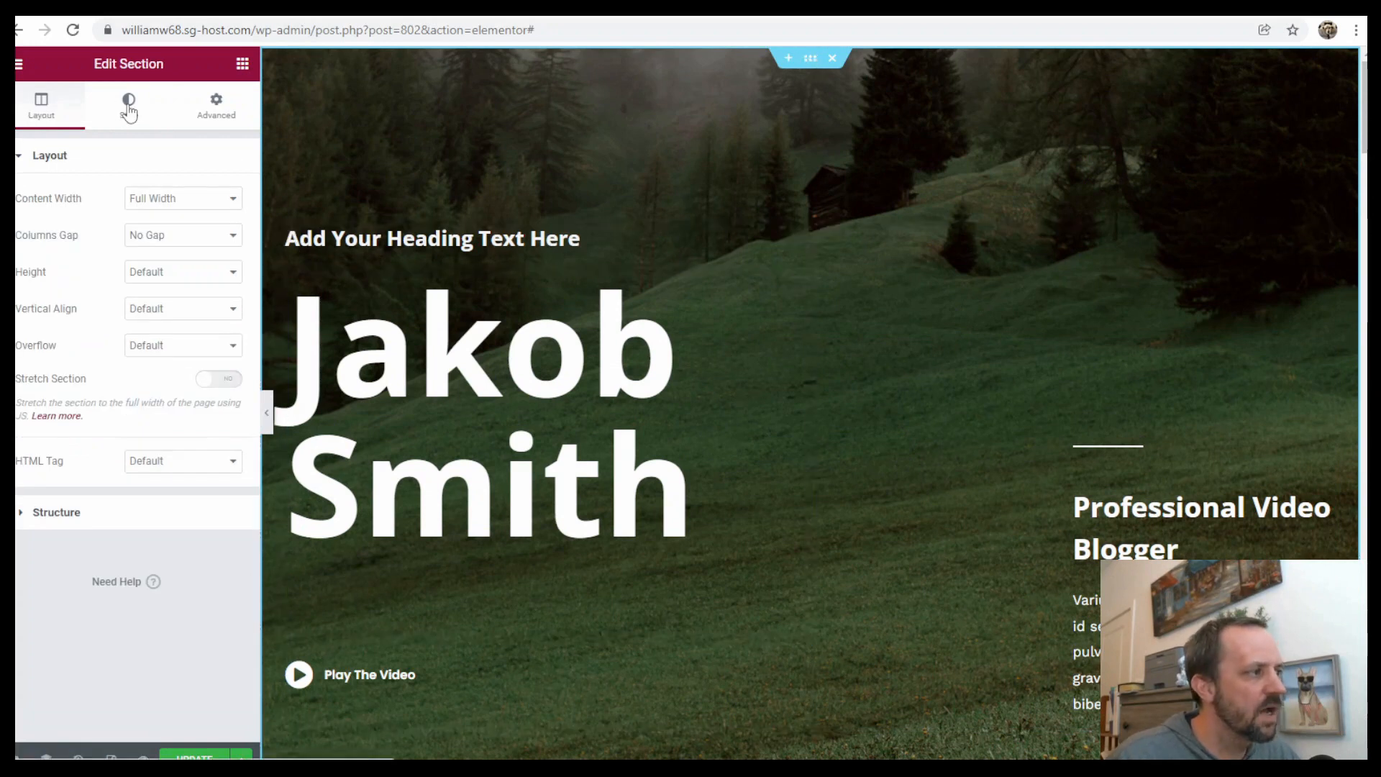
Examine the hero section's background style settings
{"action": "left_click", "coordinate": [129, 108]}
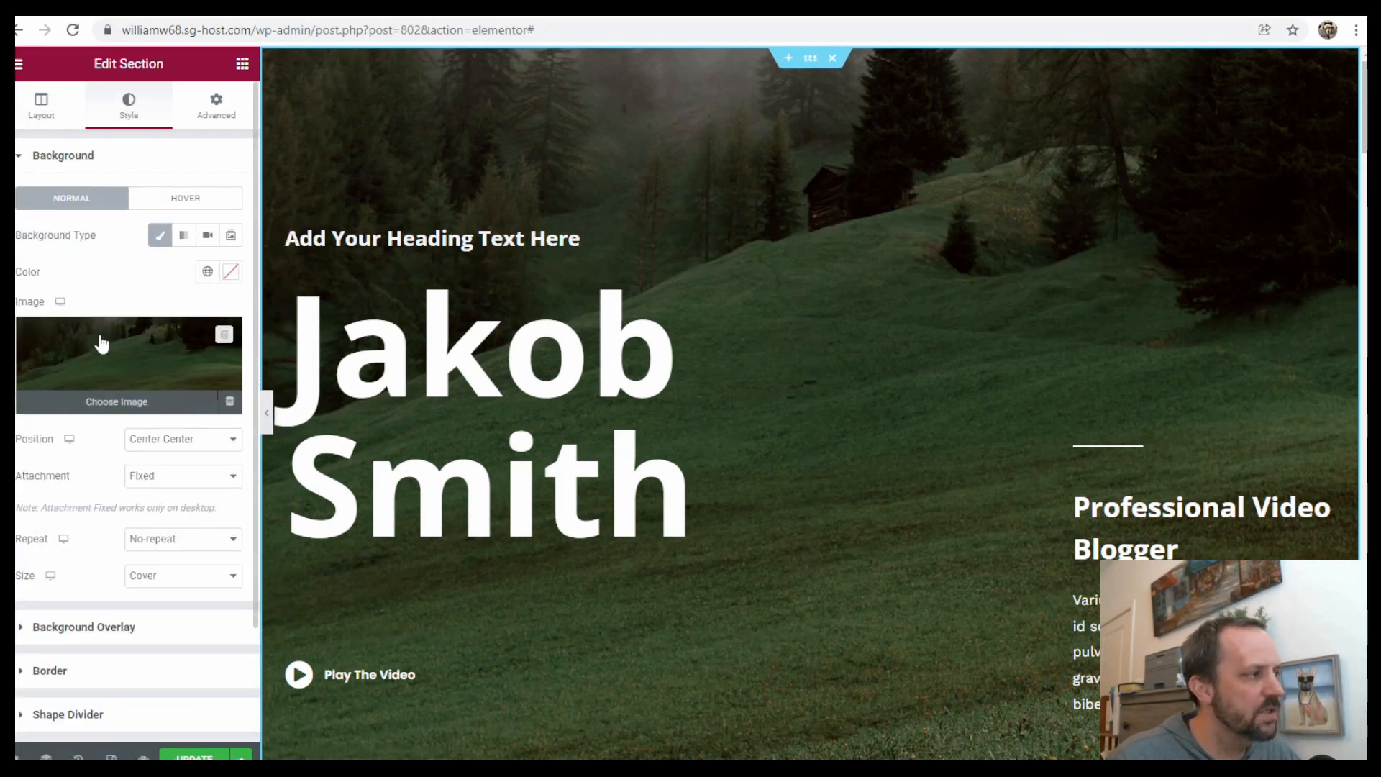
{"action": "left_click", "coordinate": [80, 158]}
{"action": "left_click", "coordinate": [64, 159]}
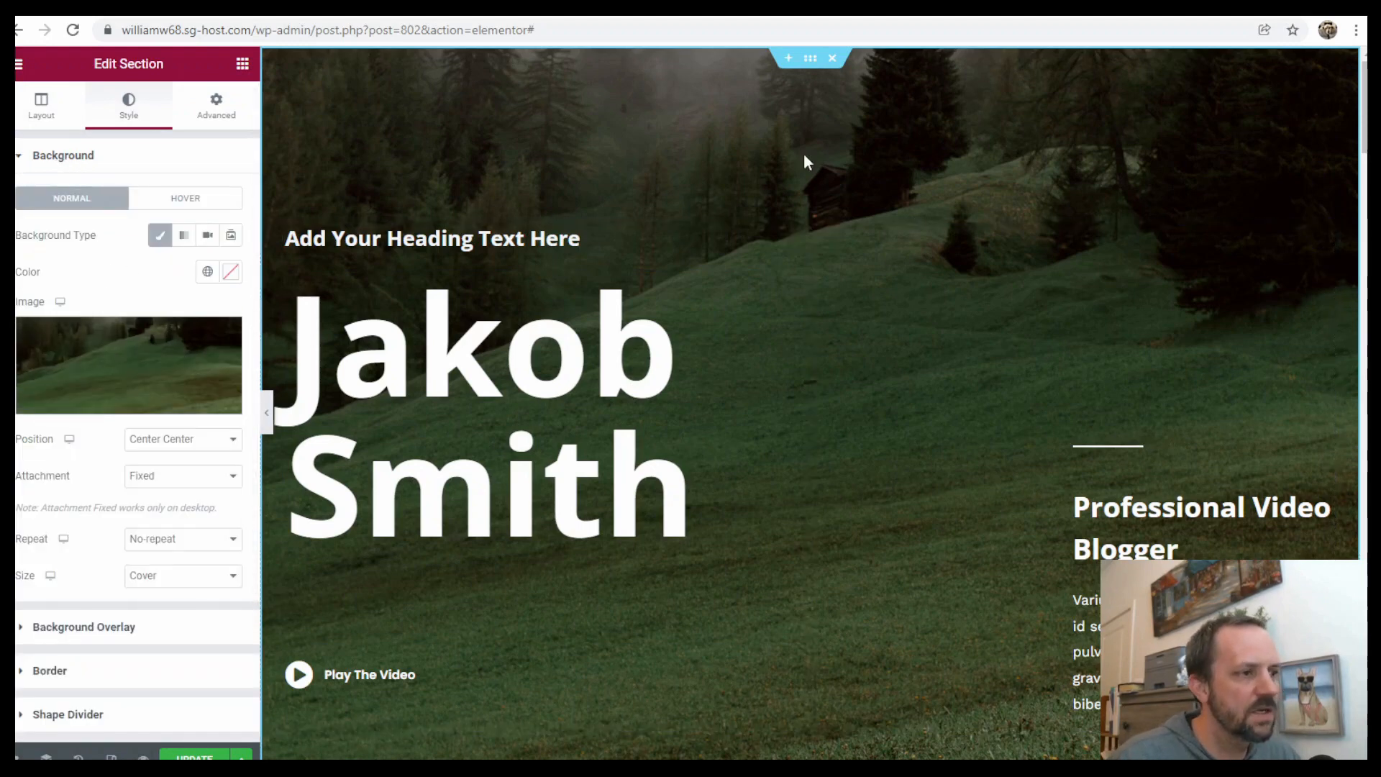
{"action": "scroll", "coordinate": [893, 274], "scroll_direction": "down", "scroll_amount": 15}
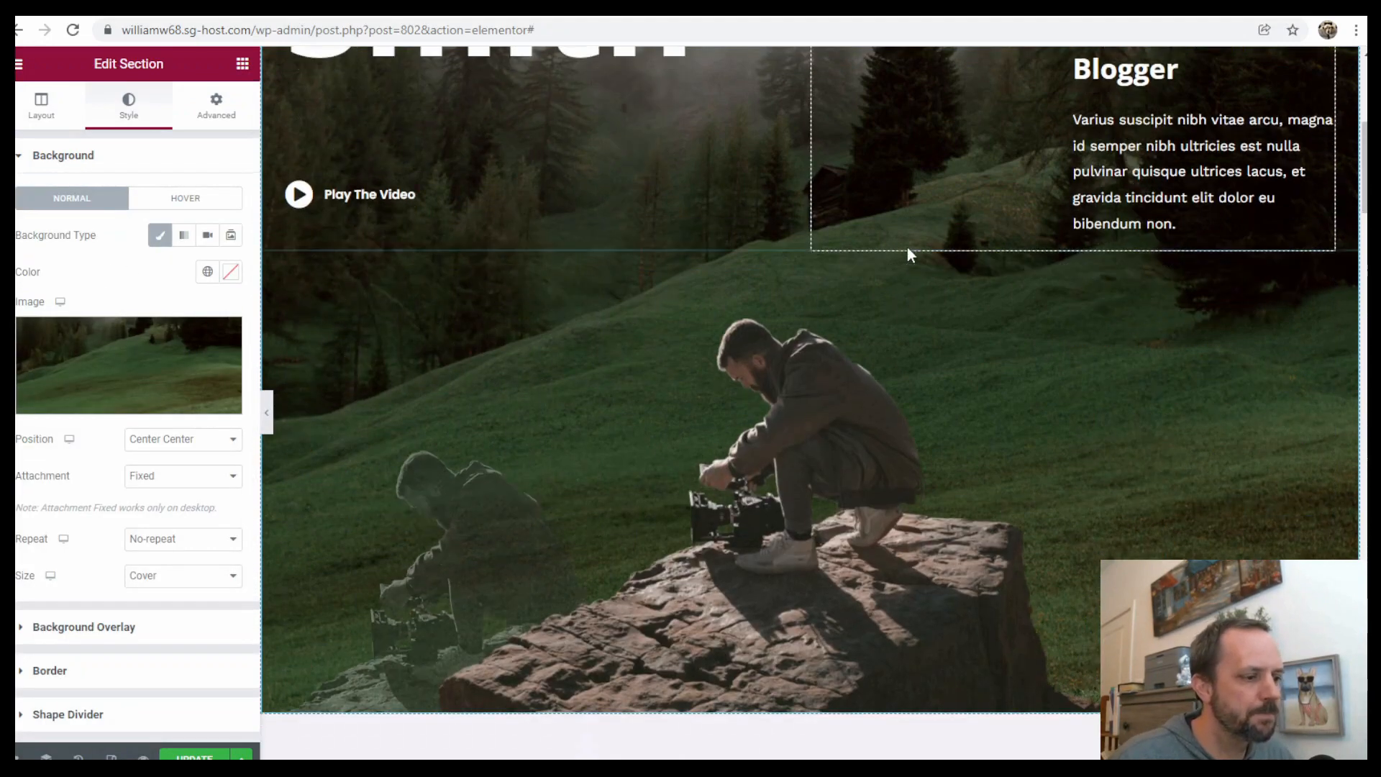
{"action": "scroll", "coordinate": [899, 327], "scroll_direction": "up", "scroll_amount": 5}
{"action": "scroll", "coordinate": [899, 327], "scroll_direction": "up", "scroll_amount": 10}
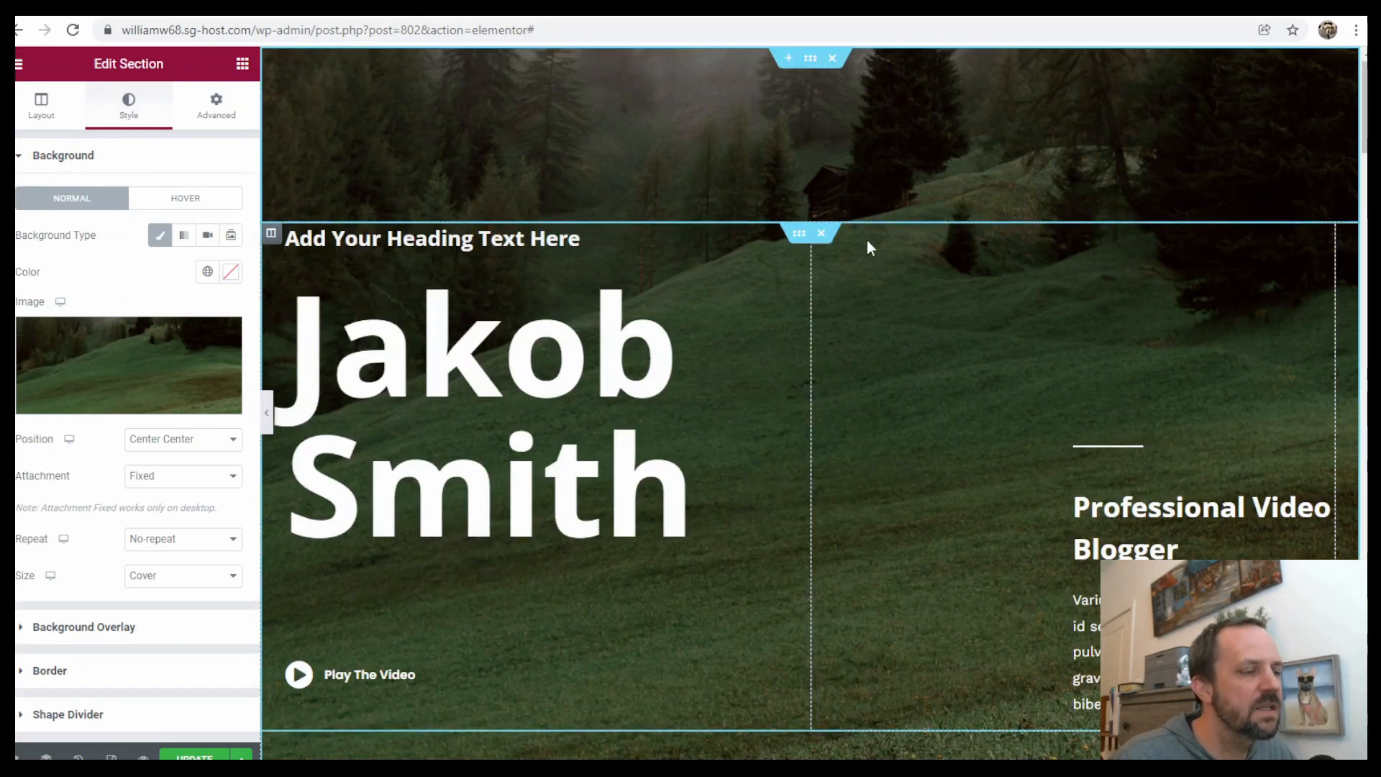
{"action": "scroll", "coordinate": [805, 144], "scroll_direction": "down", "scroll_amount": 20}
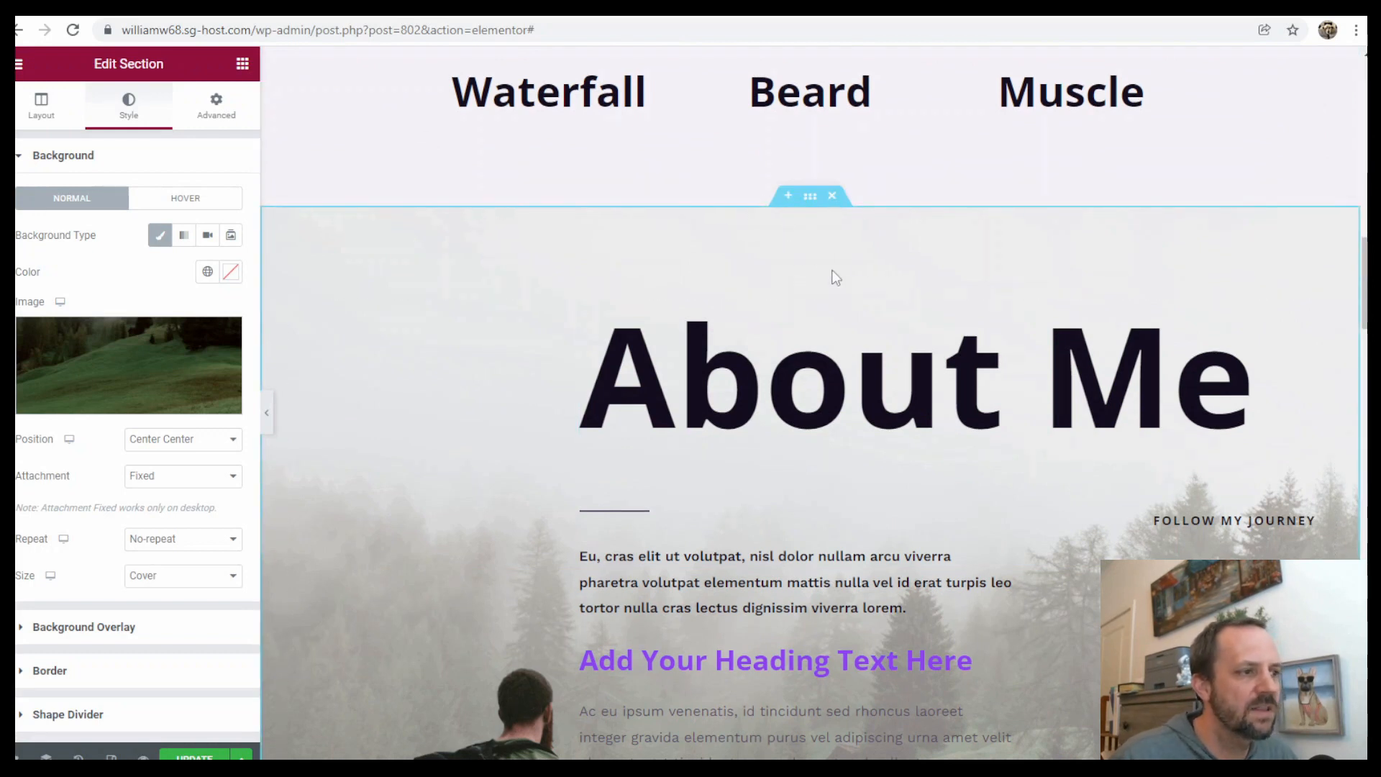
Inspect the About Me section's advanced settings, including its CSS ID
{"action": "left_click", "coordinate": [810, 197]}
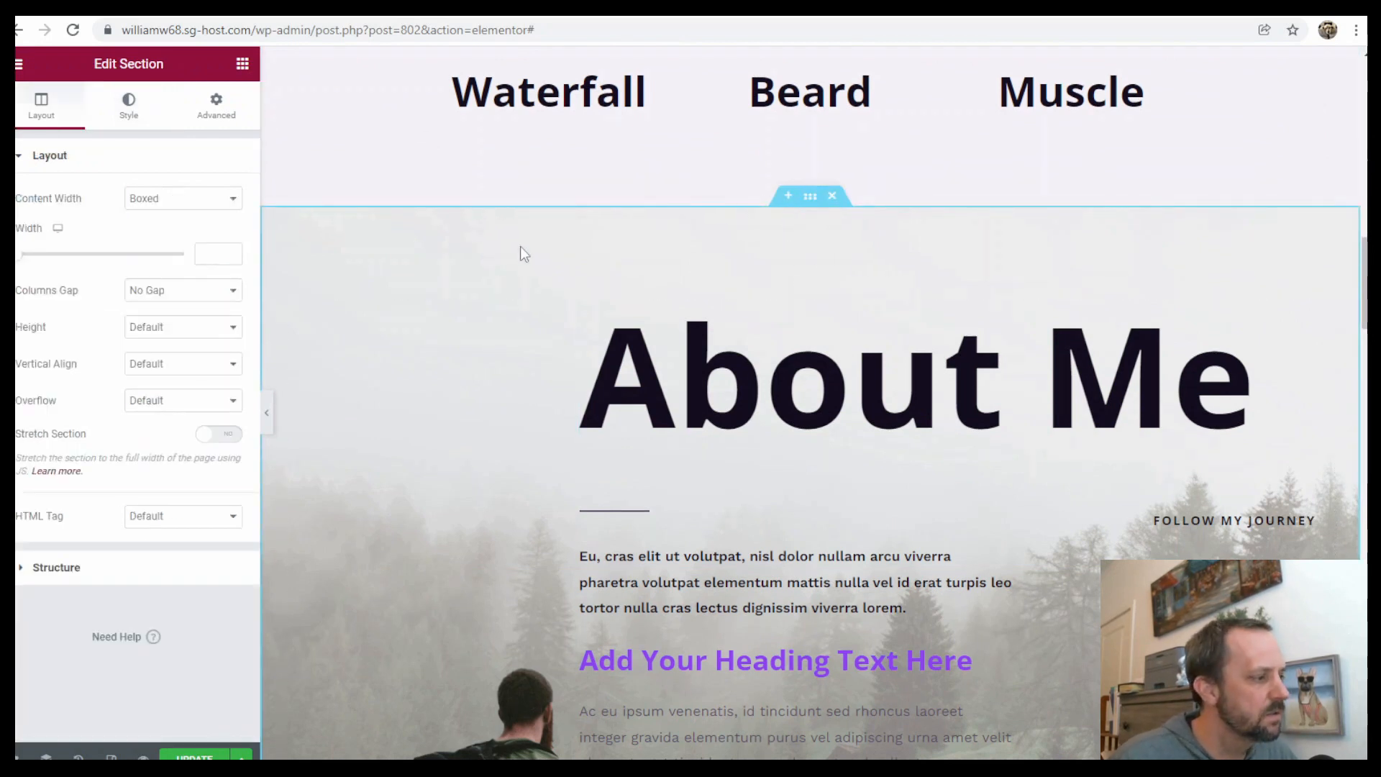
{"action": "left_click", "coordinate": [218, 106]}
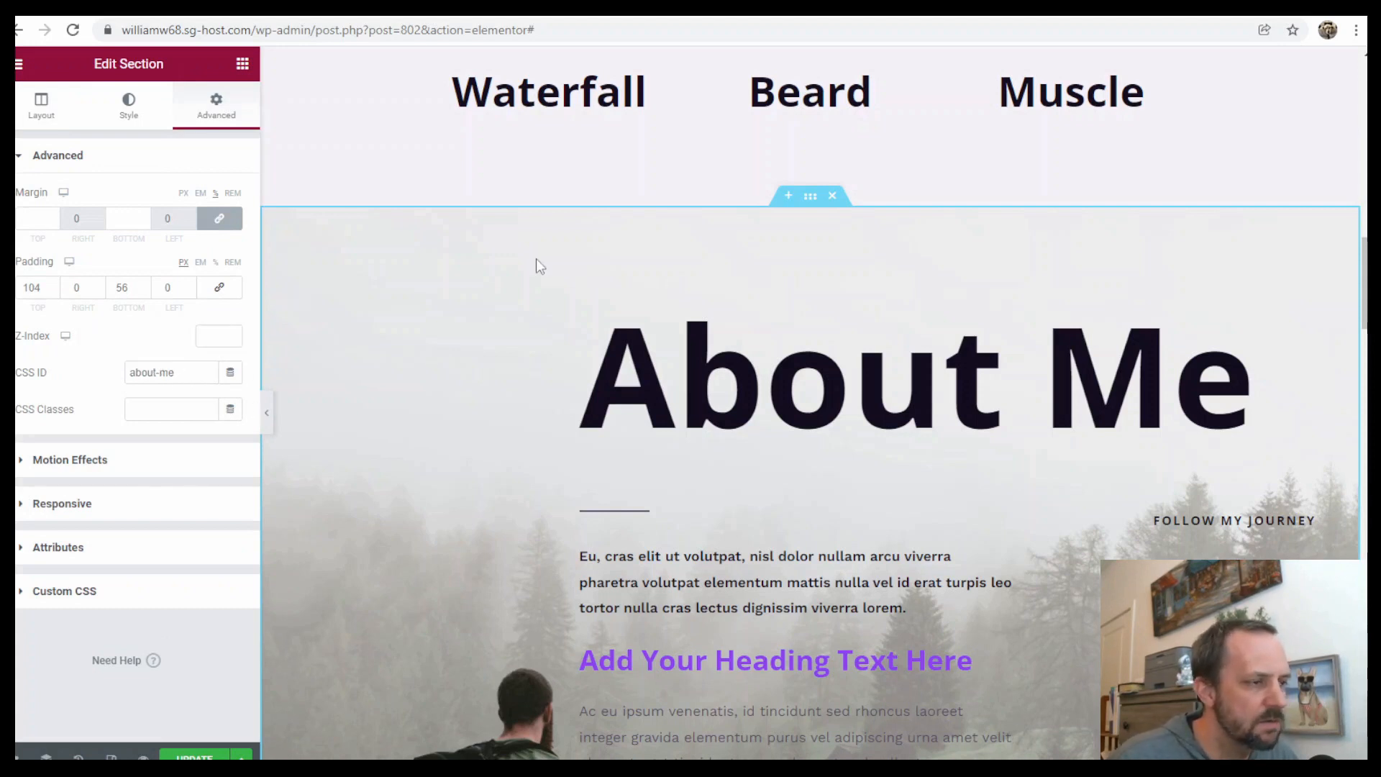
{"action": "scroll", "coordinate": [854, 321], "scroll_direction": "down", "scroll_amount": 1}
{"action": "scroll", "coordinate": [854, 321], "scroll_direction": "down", "scroll_amount": 3}
{"action": "scroll", "coordinate": [902, 431], "scroll_direction": "up", "scroll_amount": 3}
{"action": "scroll", "coordinate": [935, 414], "scroll_direction": "up", "scroll_amount": 8}
{"action": "scroll", "coordinate": [884, 403], "scroll_direction": "down", "scroll_amount": 8}
{"action": "scroll", "coordinate": [884, 392], "scroll_direction": "down", "scroll_amount": 6}
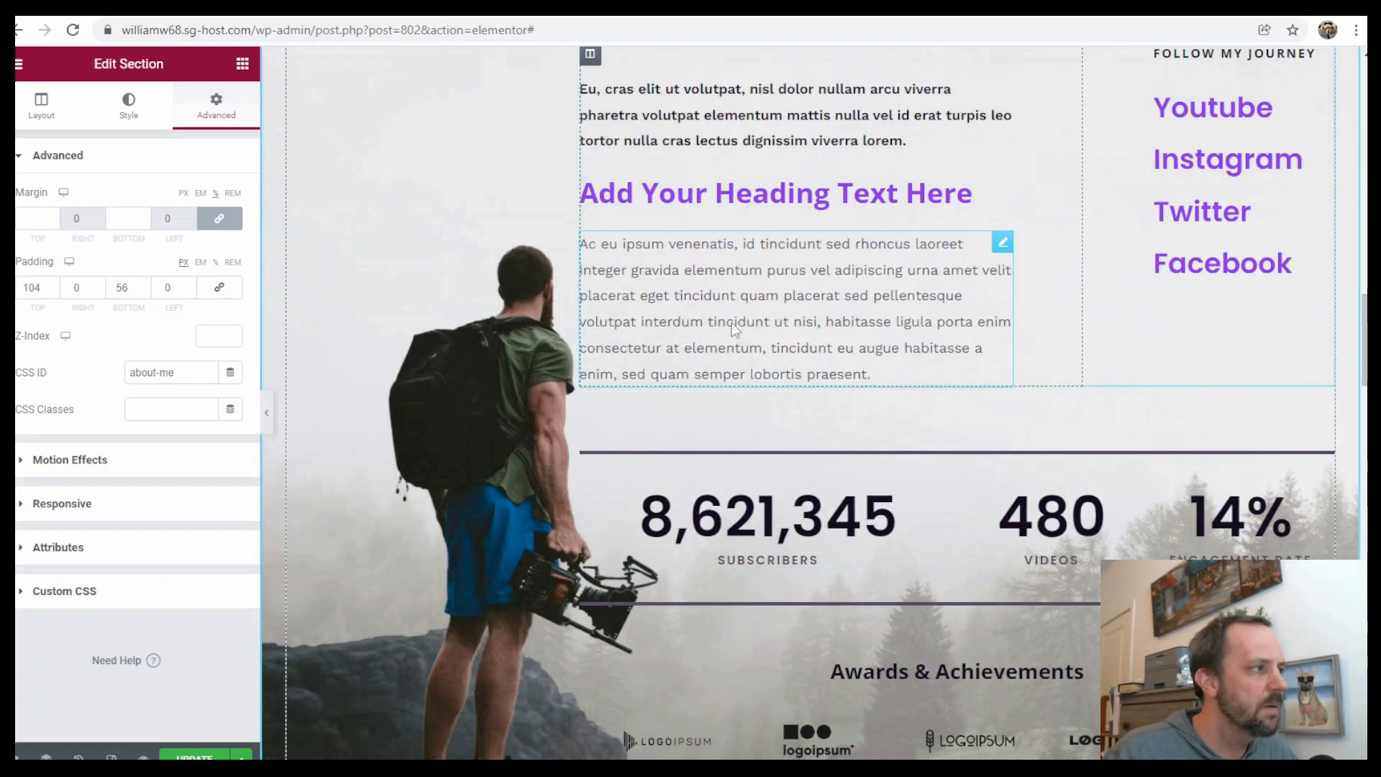
Browse the widget library and scroll down to the Featured Vlog section
{"action": "left_click", "coordinate": [242, 64]}
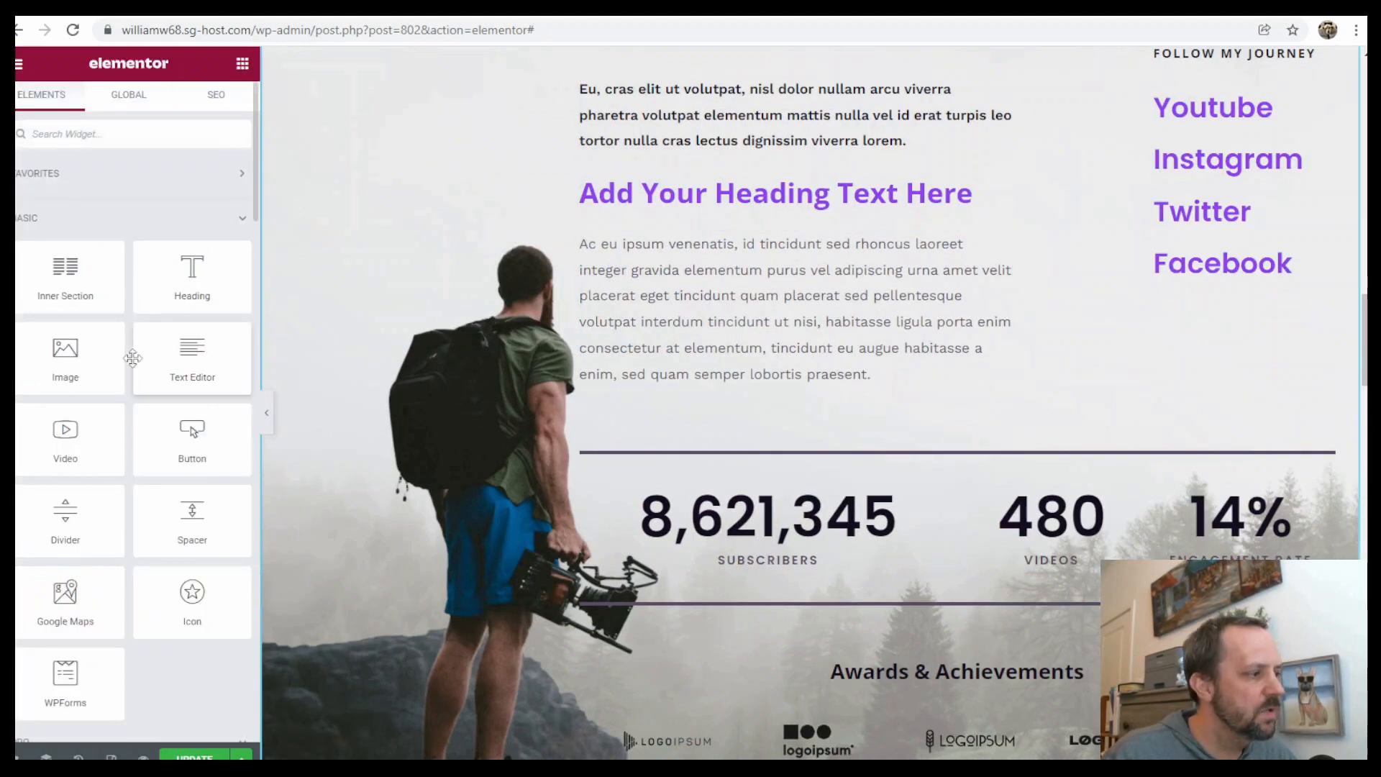
{"action": "scroll", "coordinate": [828, 423], "scroll_direction": "down", "scroll_amount": 6}
{"action": "scroll", "coordinate": [926, 463], "scroll_direction": "up", "scroll_amount": 3}
{"action": "scroll", "coordinate": [224, 423], "scroll_direction": "down", "scroll_amount": 6}
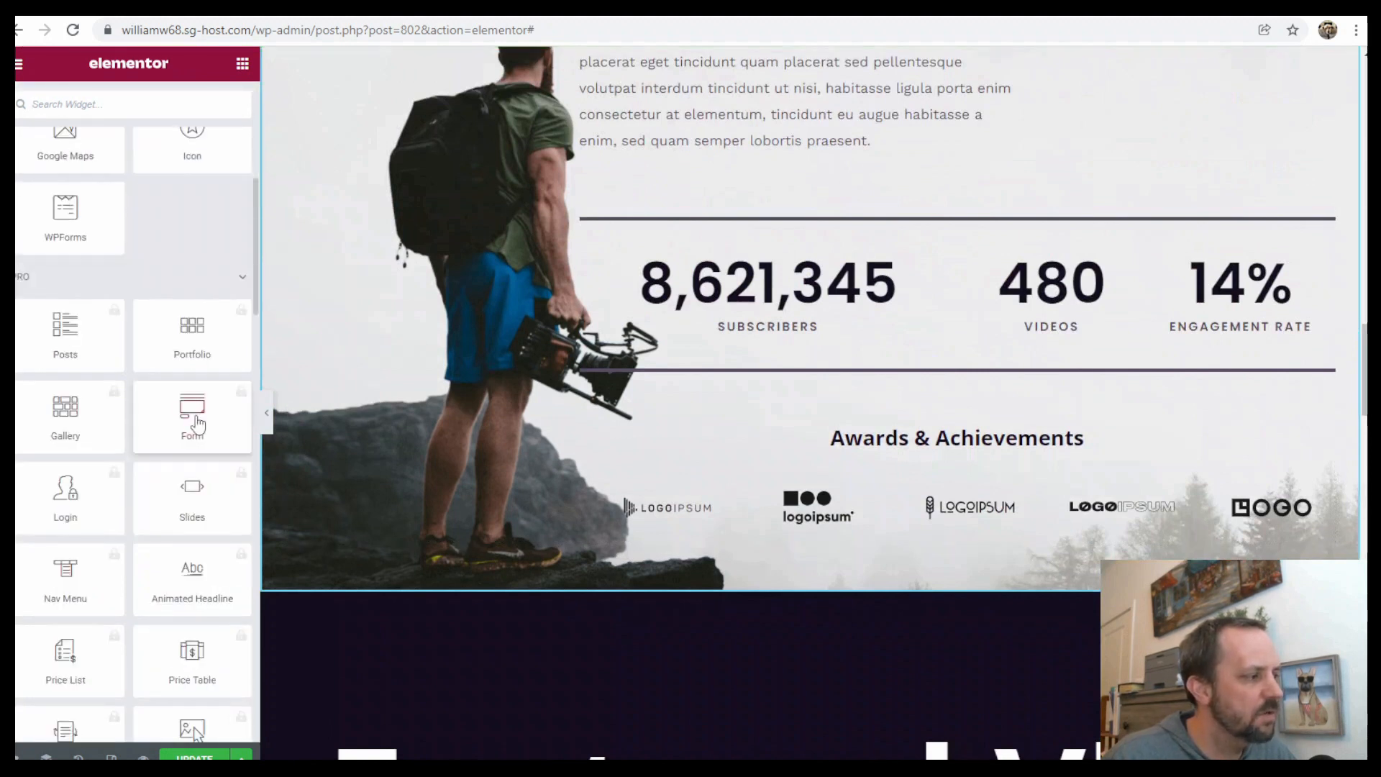
{"action": "scroll", "coordinate": [137, 345], "scroll_direction": "down", "scroll_amount": 6}
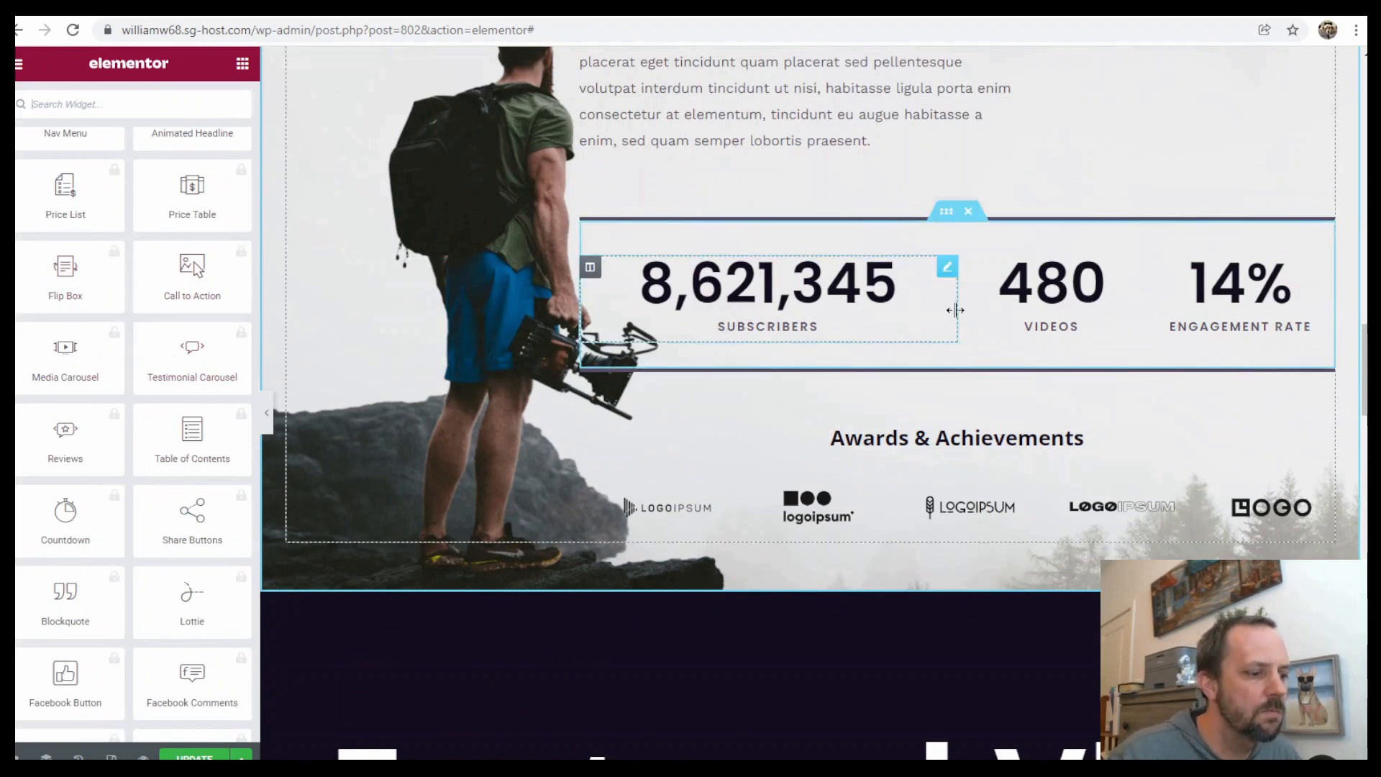
{"action": "scroll", "coordinate": [955, 310], "scroll_direction": "down", "scroll_amount": 5}
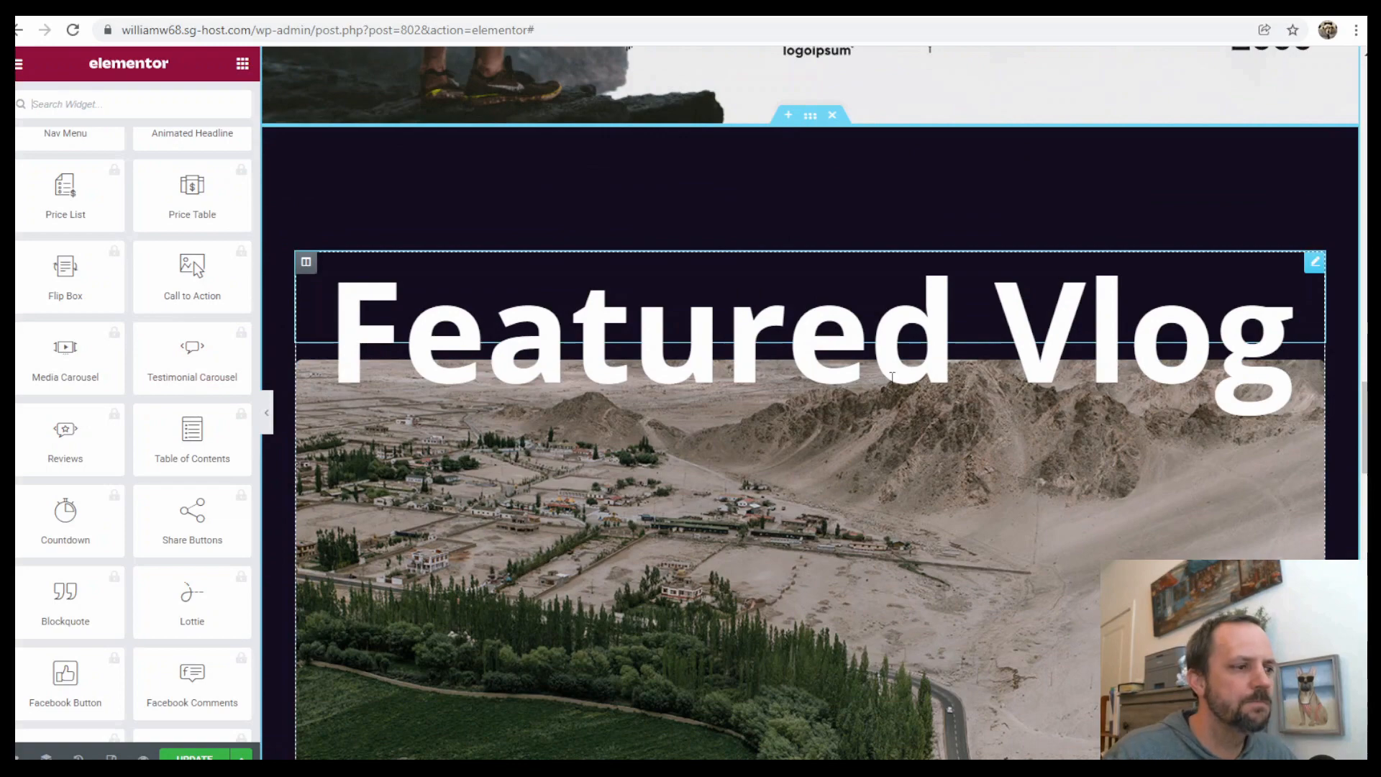
{"action": "scroll", "coordinate": [892, 377], "scroll_direction": "down", "scroll_amount": 3}
{"action": "scroll", "coordinate": [928, 388], "scroll_direction": "up", "scroll_amount": 6}
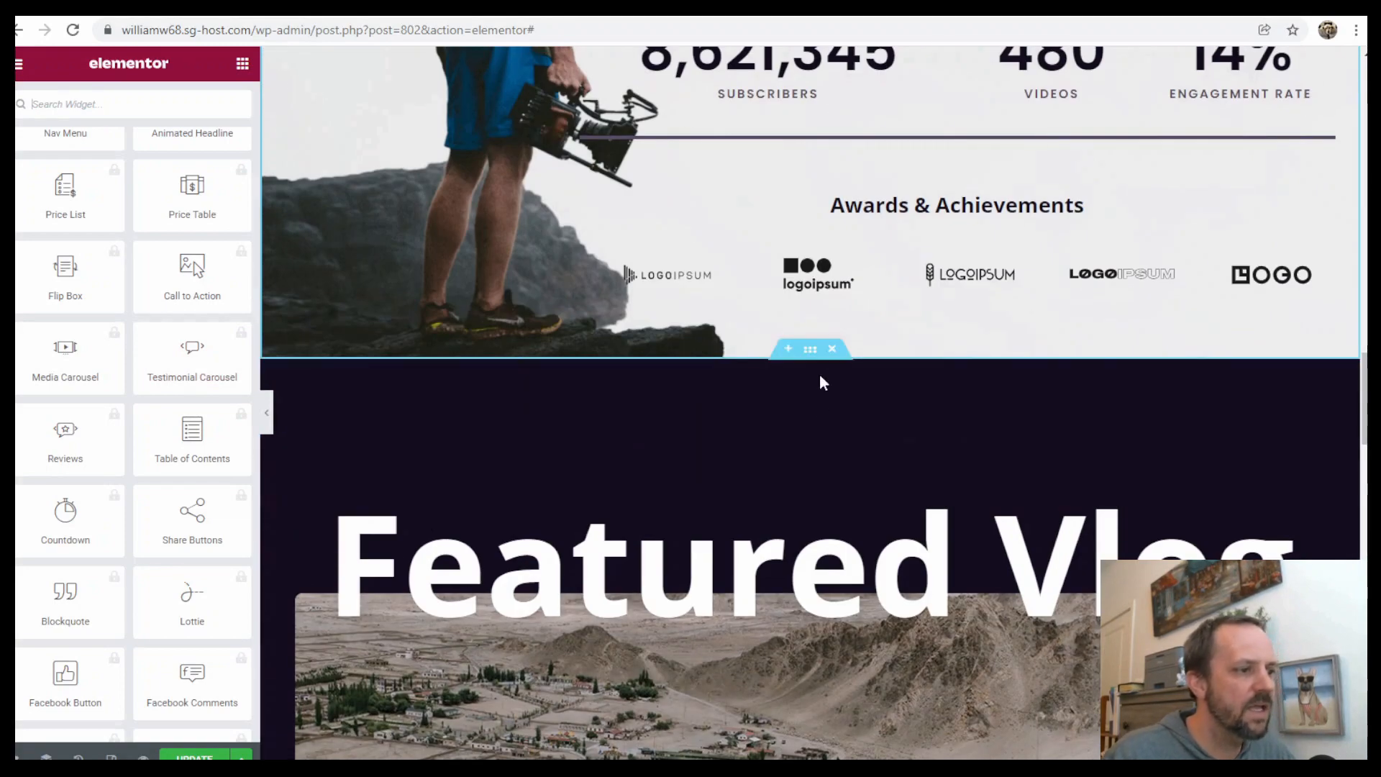
Inspect the Featured Vlog section's advanced settings, including its CSS ID
{"action": "left_click", "coordinate": [810, 350]}
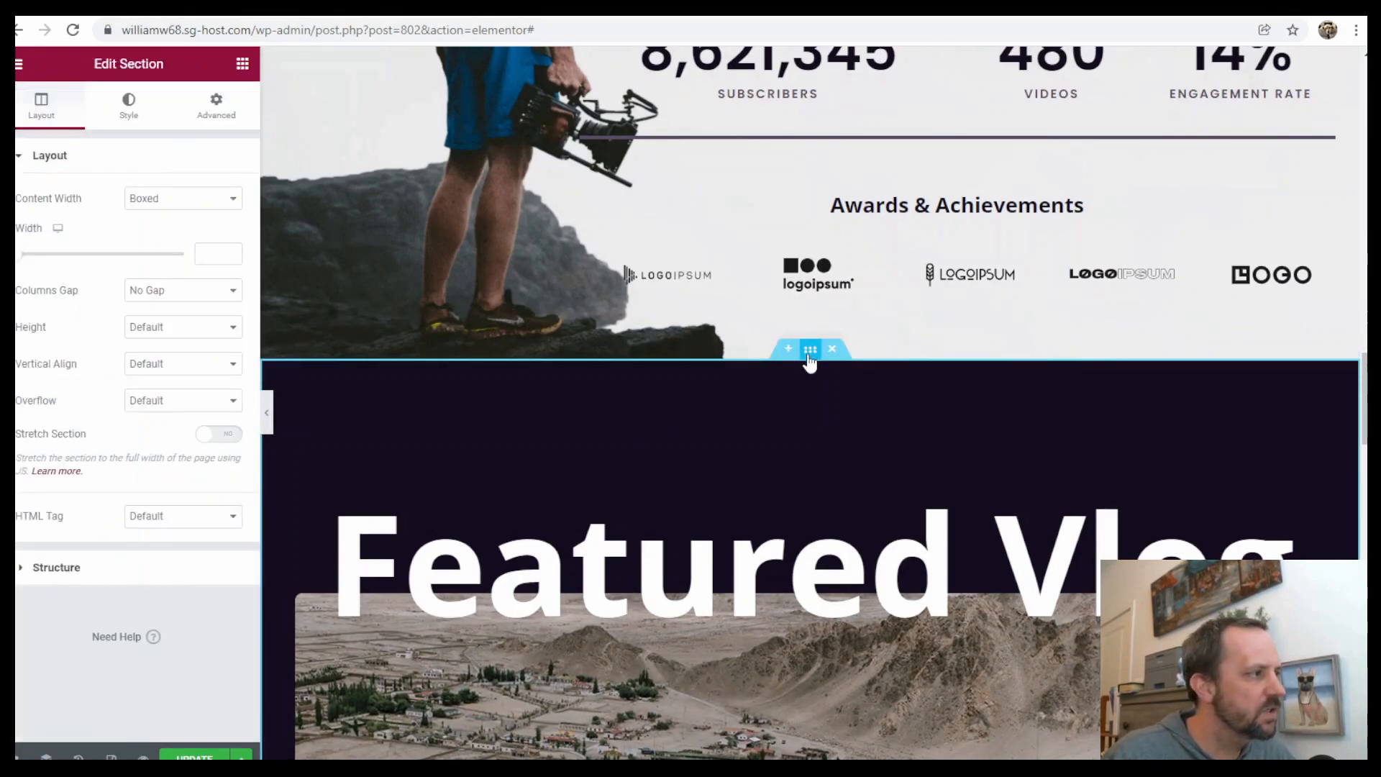
{"action": "left_click", "coordinate": [216, 105]}
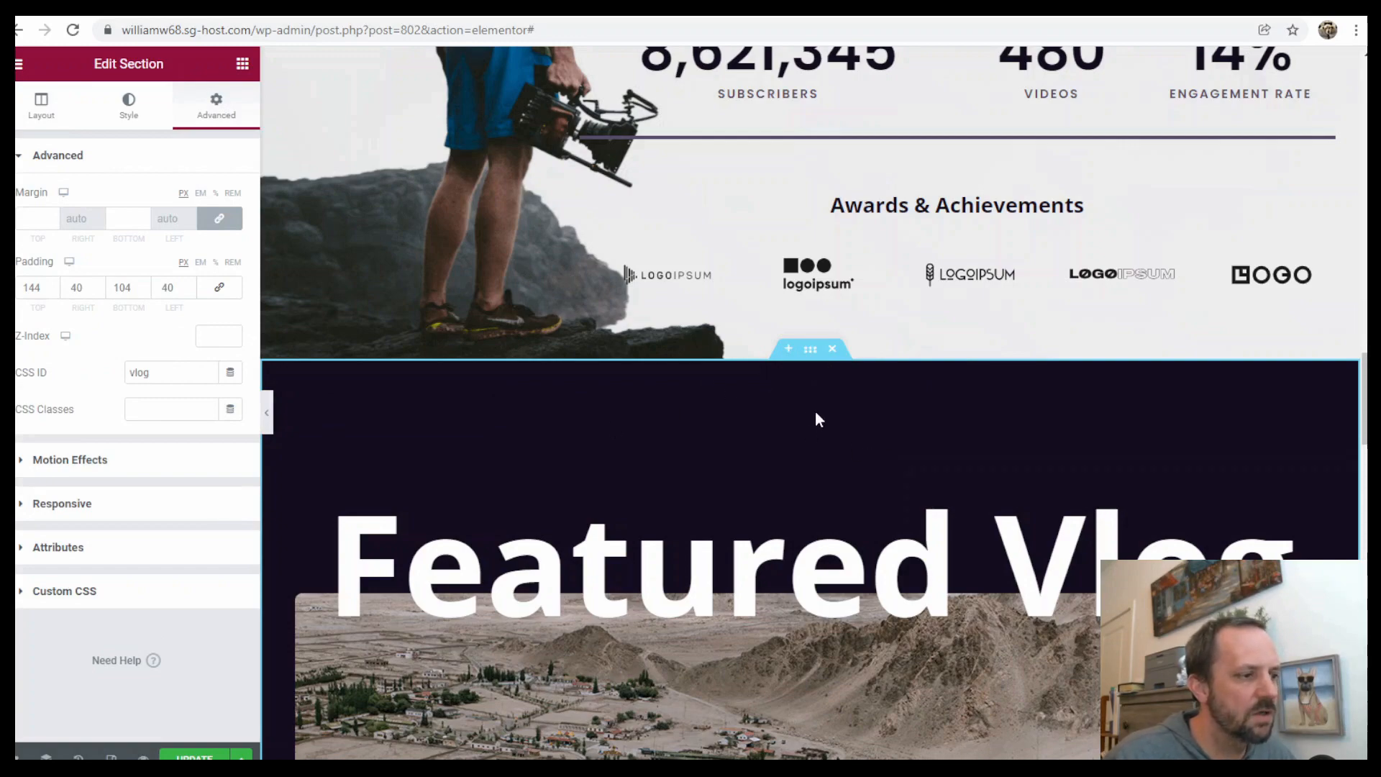
{"action": "scroll", "coordinate": [818, 420], "scroll_direction": "down", "scroll_amount": 3}
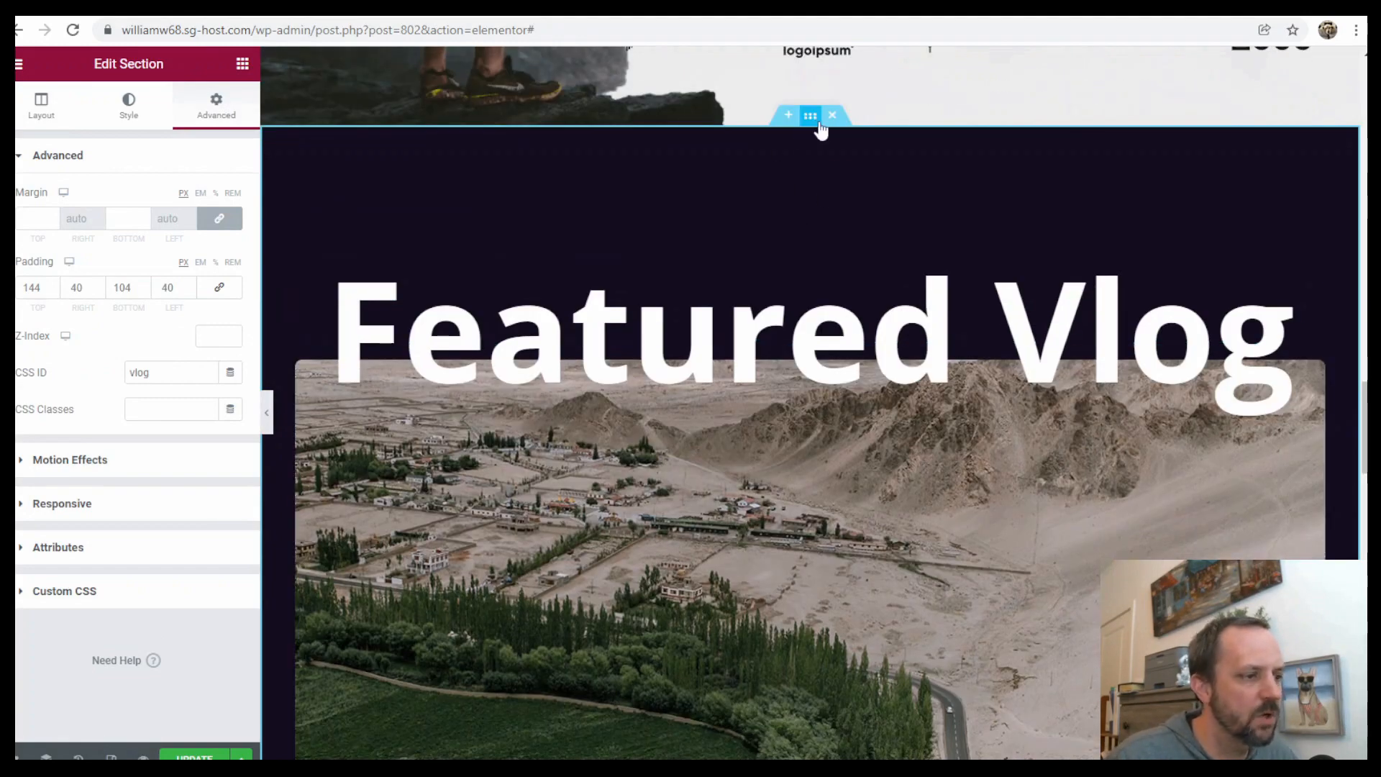
{"action": "scroll", "coordinate": [869, 308], "scroll_direction": "down", "scroll_amount": 7}
{"action": "scroll", "coordinate": [892, 291], "scroll_direction": "down", "scroll_amount": 3}
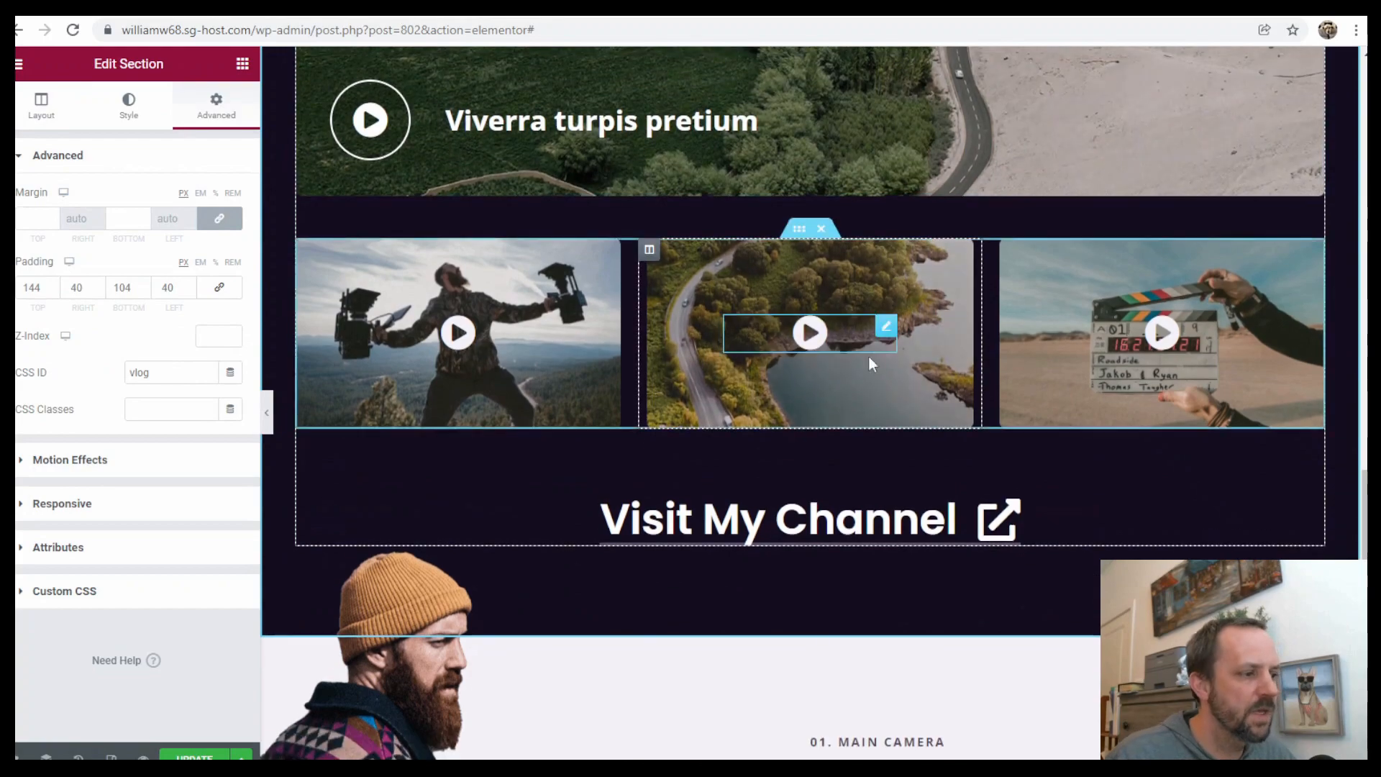
{"action": "scroll", "coordinate": [873, 396], "scroll_direction": "up", "scroll_amount": 10}
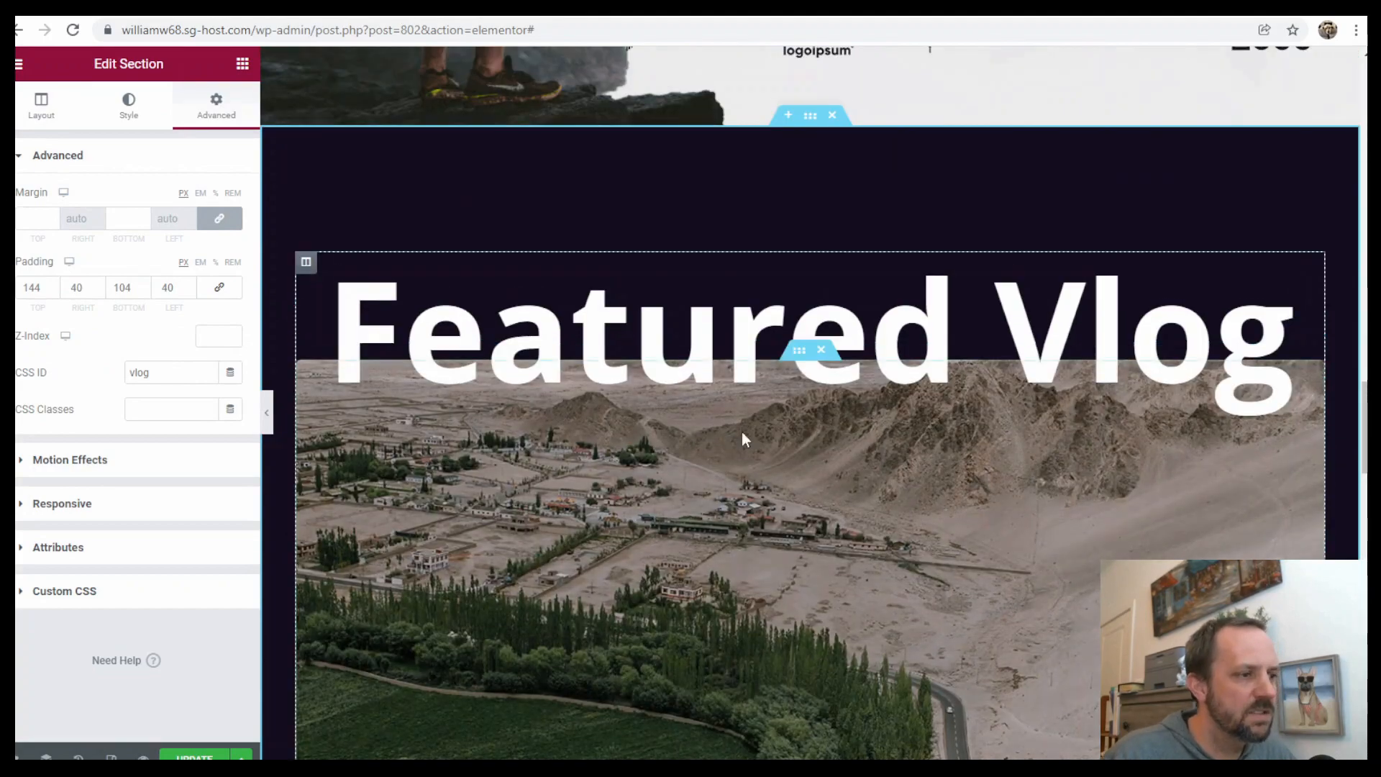
{"action": "scroll", "coordinate": [741, 383], "scroll_direction": "down", "scroll_amount": 3}
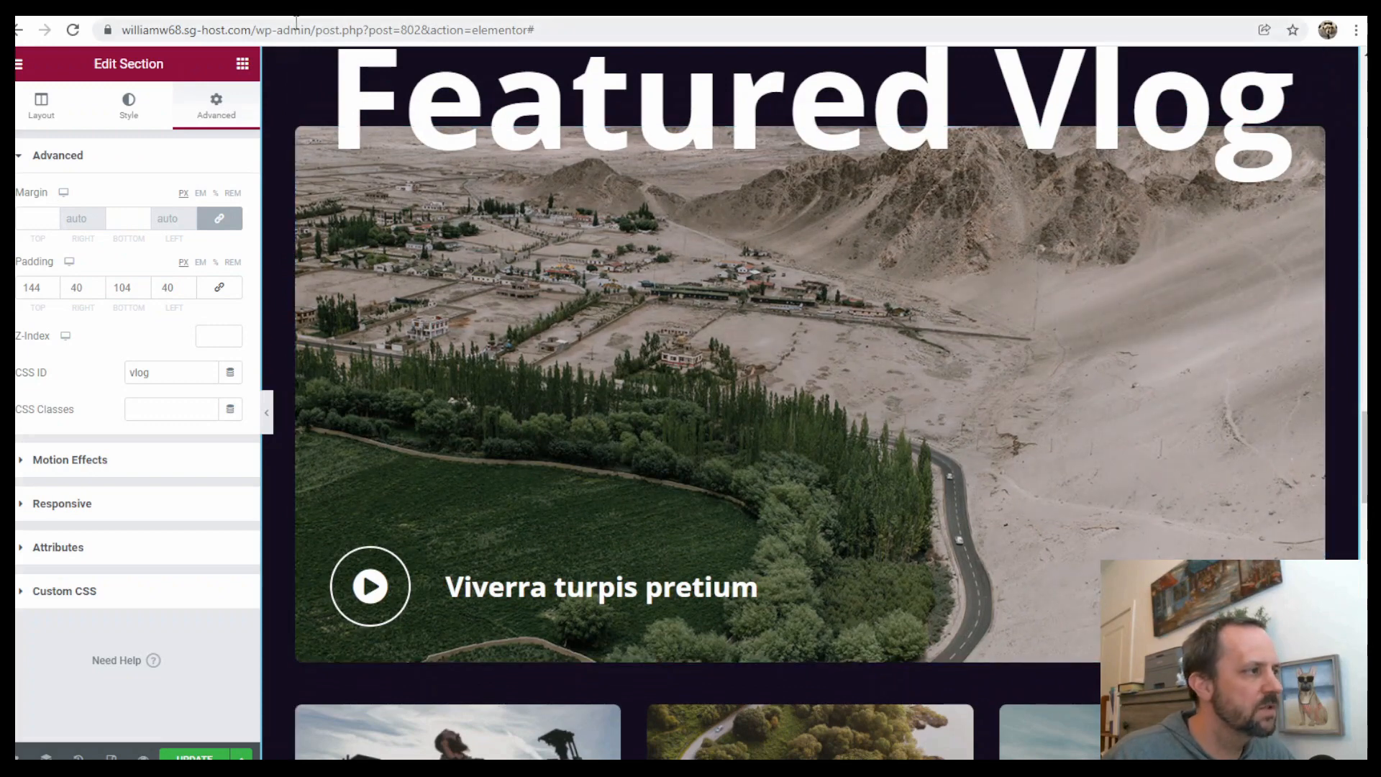
Search for the Video widget and add it beside the play button in the Featured Vlog banner
{"action": "left_click", "coordinate": [243, 64]}
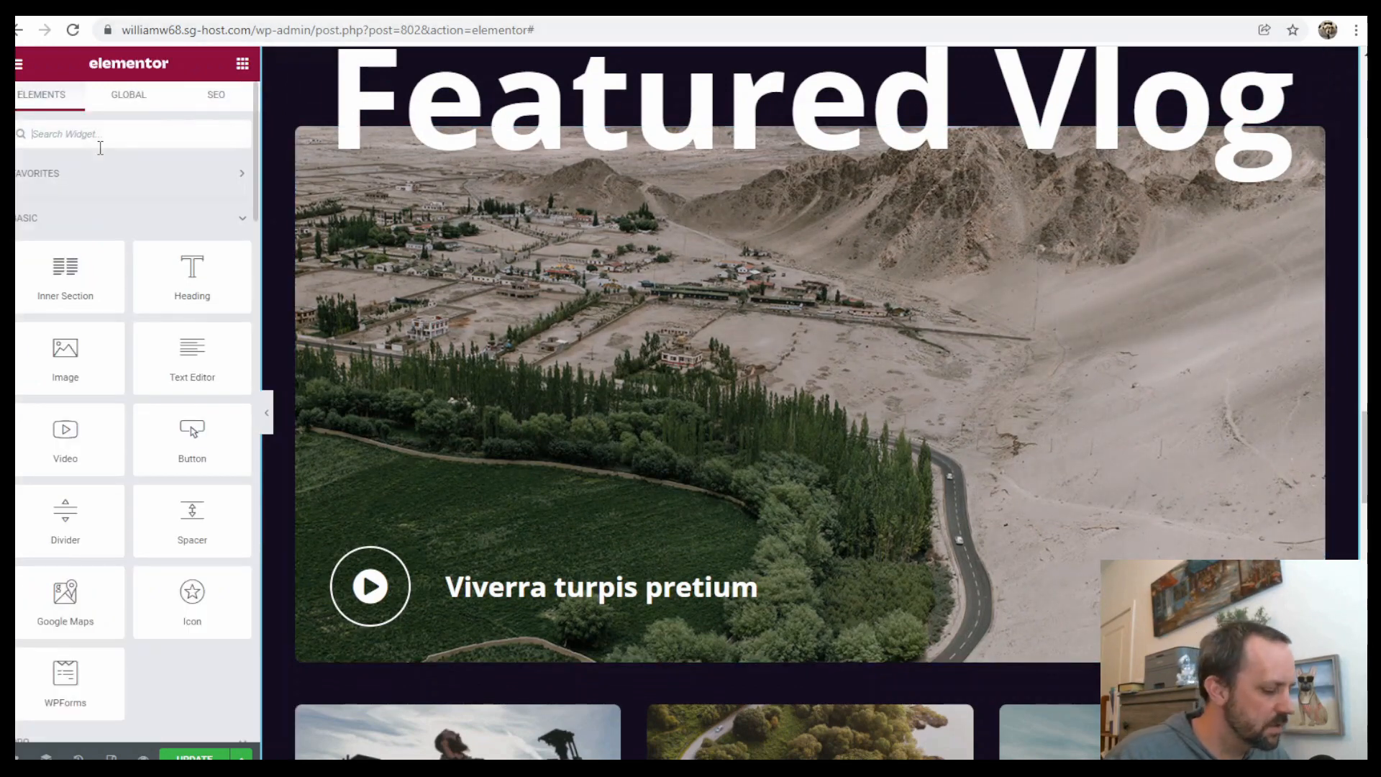
{"action": "type", "text": "vi"}
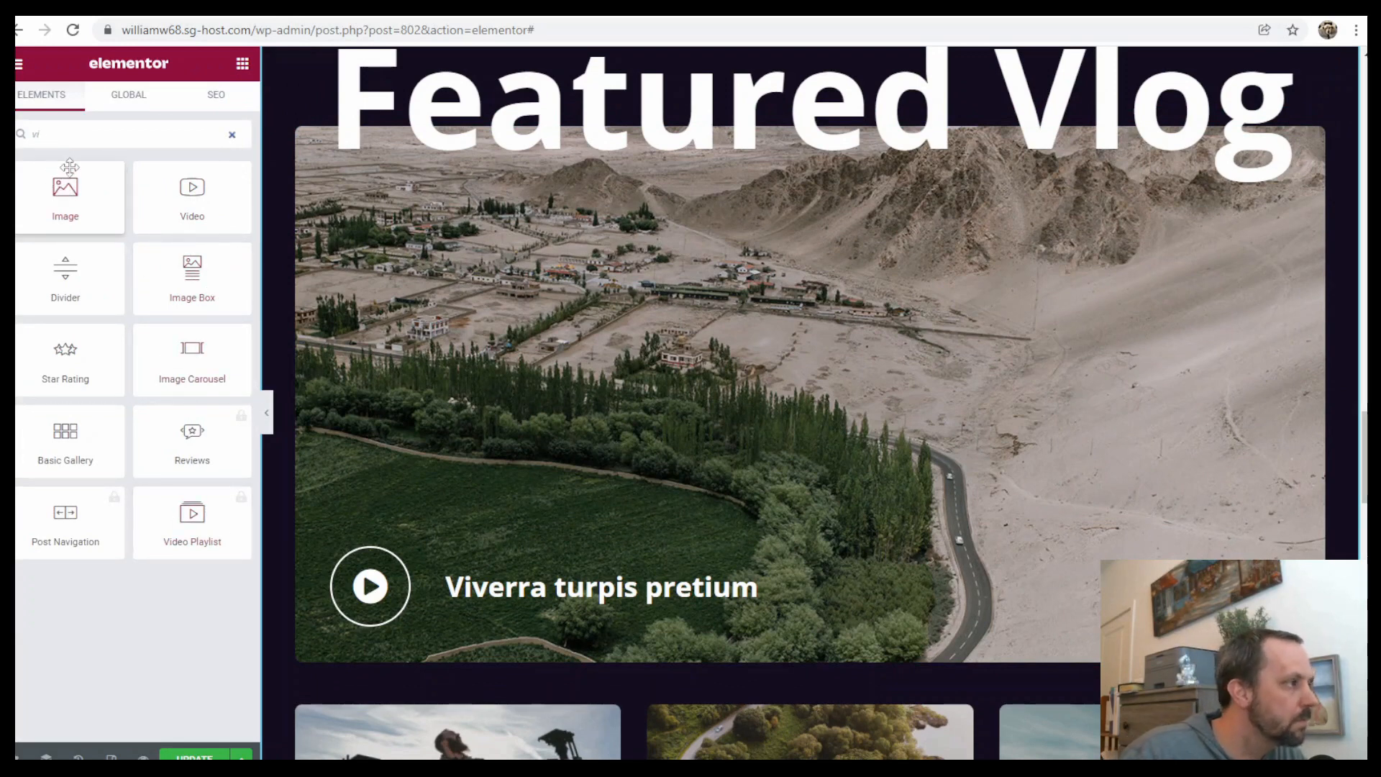
{"action": "key", "text": "BackSpace"}
{"action": "key", "text": "BackSpace"}
{"action": "type", "text": "yo"}
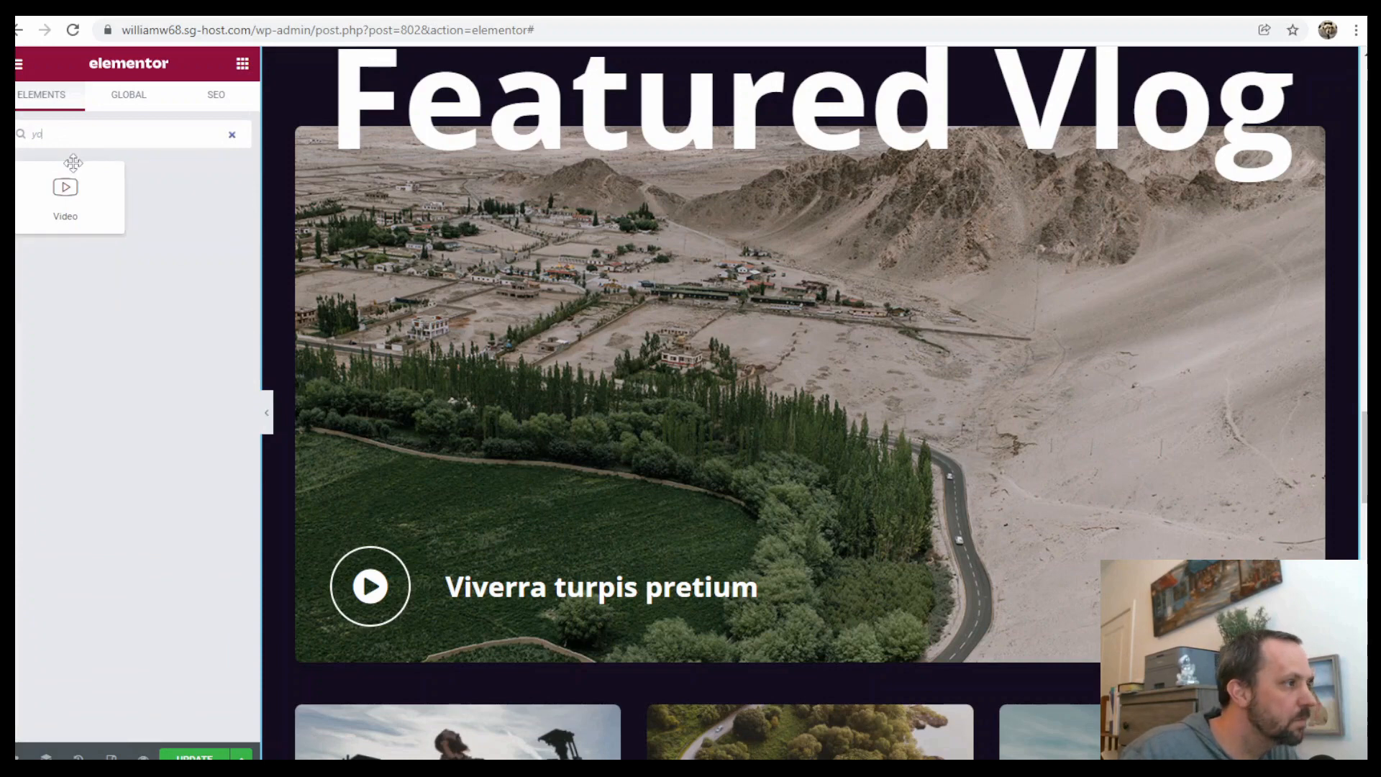
{"action": "left_click_drag", "start_coordinate": [63, 193], "coordinate": [699, 599]}
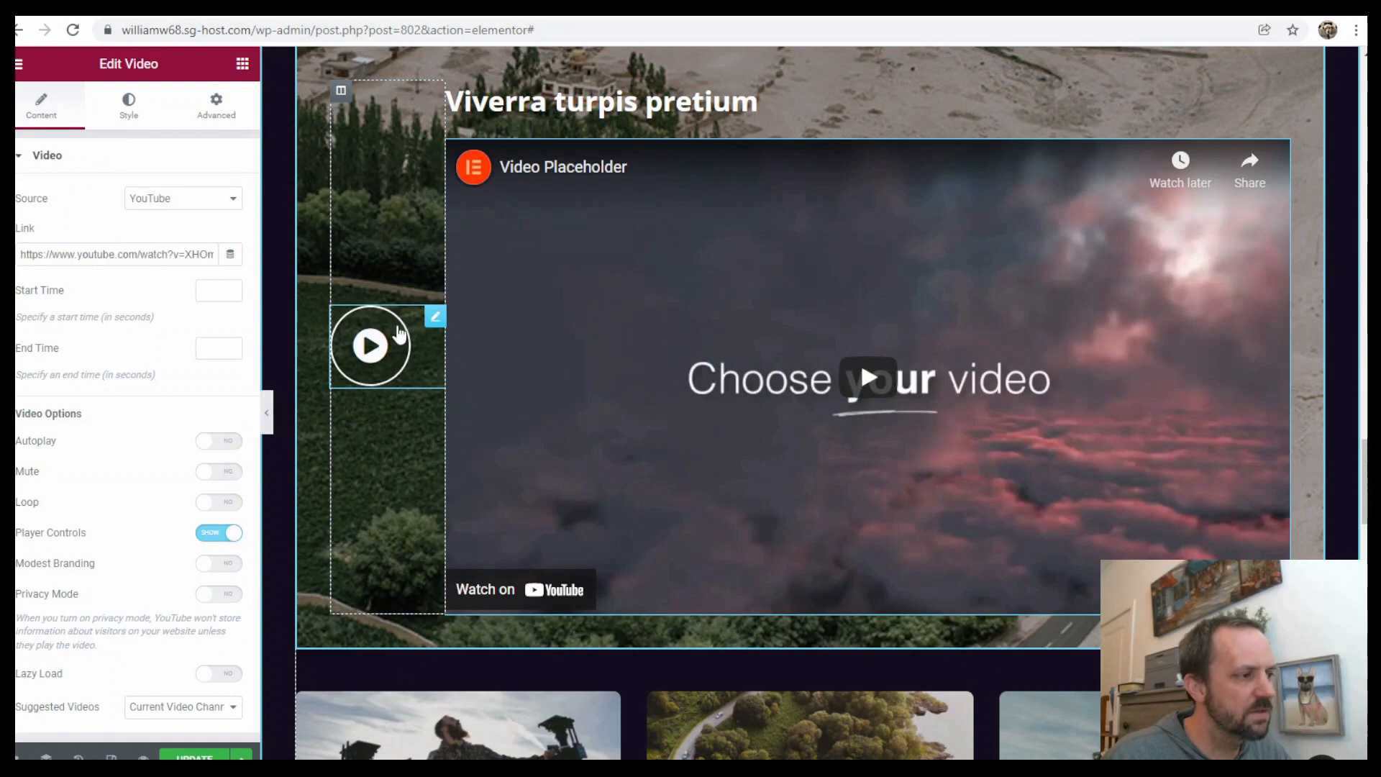
Set the My Gear section's CSS ID to experience
{"action": "scroll", "coordinate": [715, 377], "scroll_direction": "up", "scroll_amount": 6}
{"action": "scroll", "coordinate": [762, 303], "scroll_direction": "down", "scroll_amount": 2}
{"action": "scroll", "coordinate": [773, 297], "scroll_direction": "down", "scroll_amount": 15}
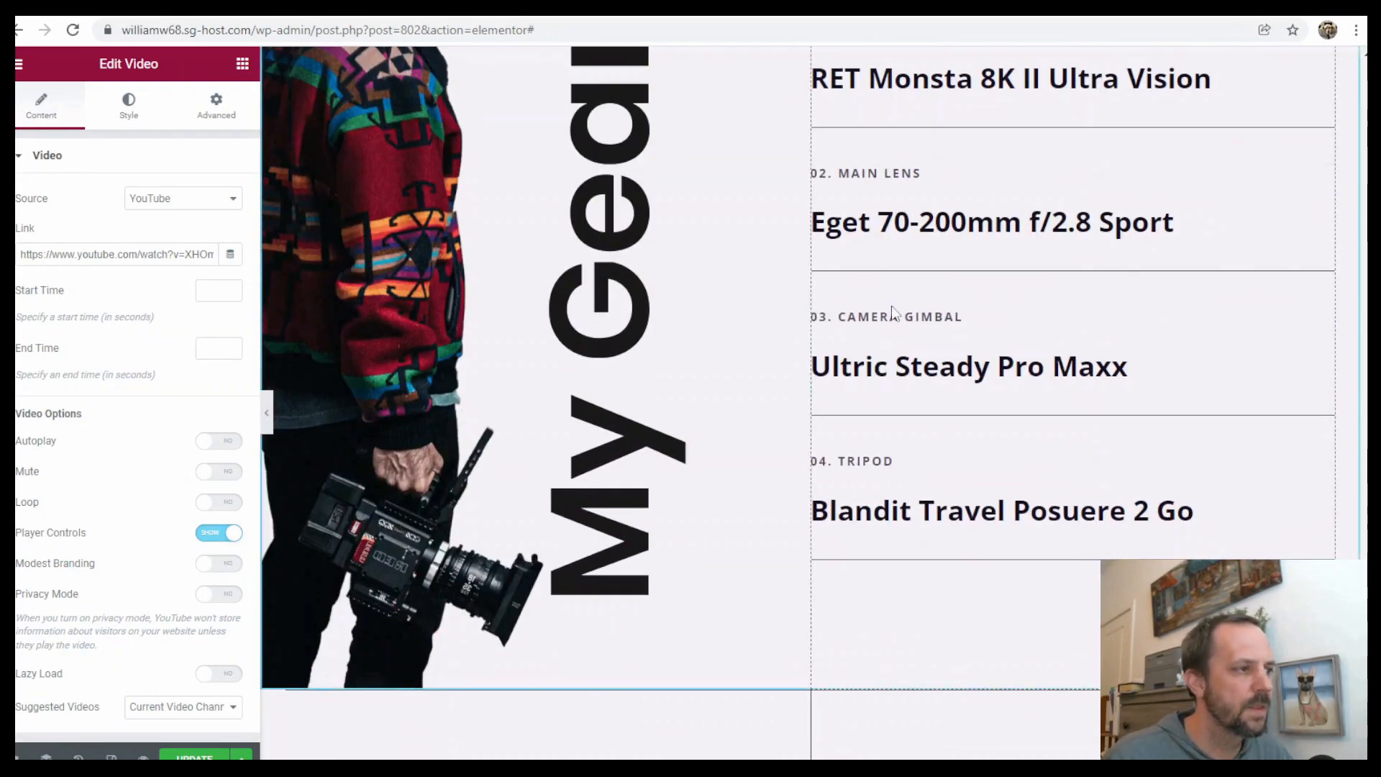
{"action": "scroll", "coordinate": [892, 313], "scroll_direction": "up", "scroll_amount": 6}
{"action": "scroll", "coordinate": [626, 410], "scroll_direction": "down", "scroll_amount": 3}
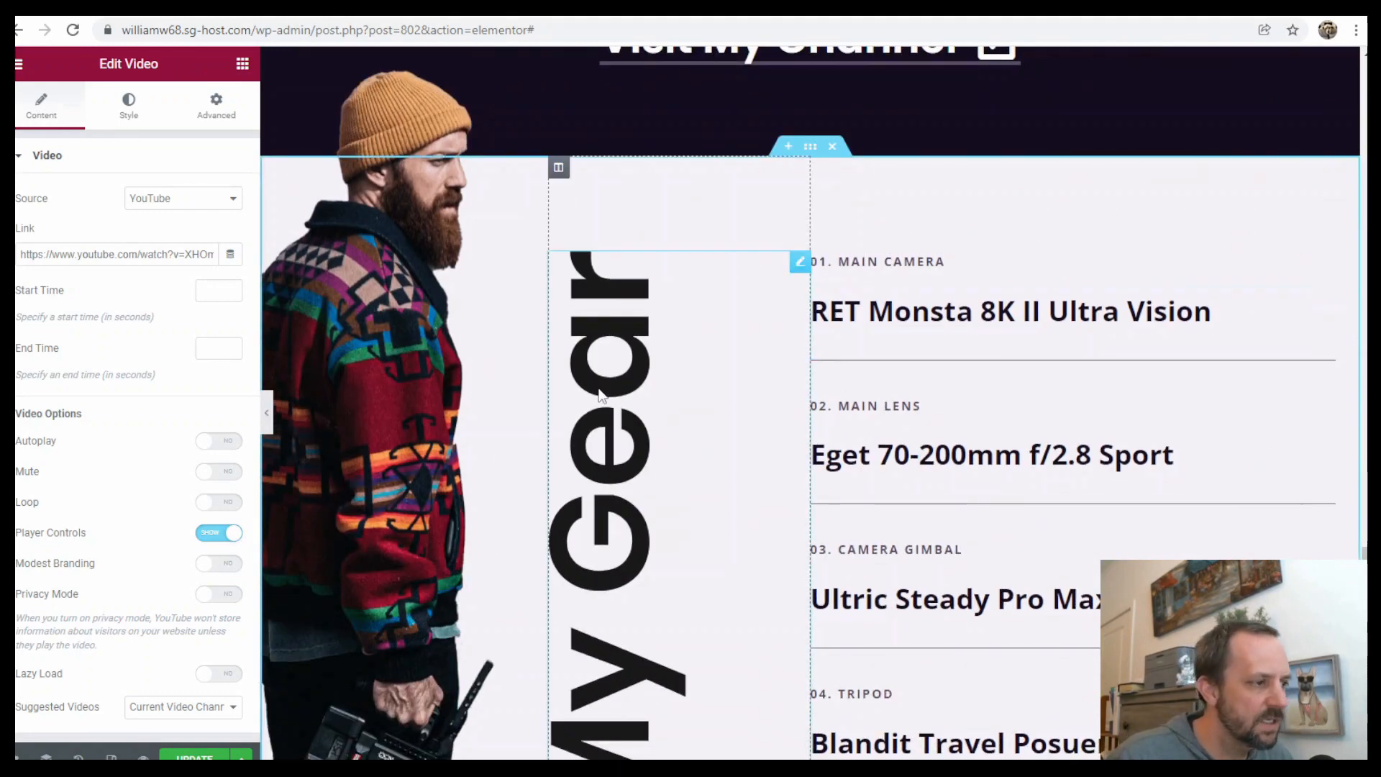
{"action": "left_click", "coordinate": [810, 147]}
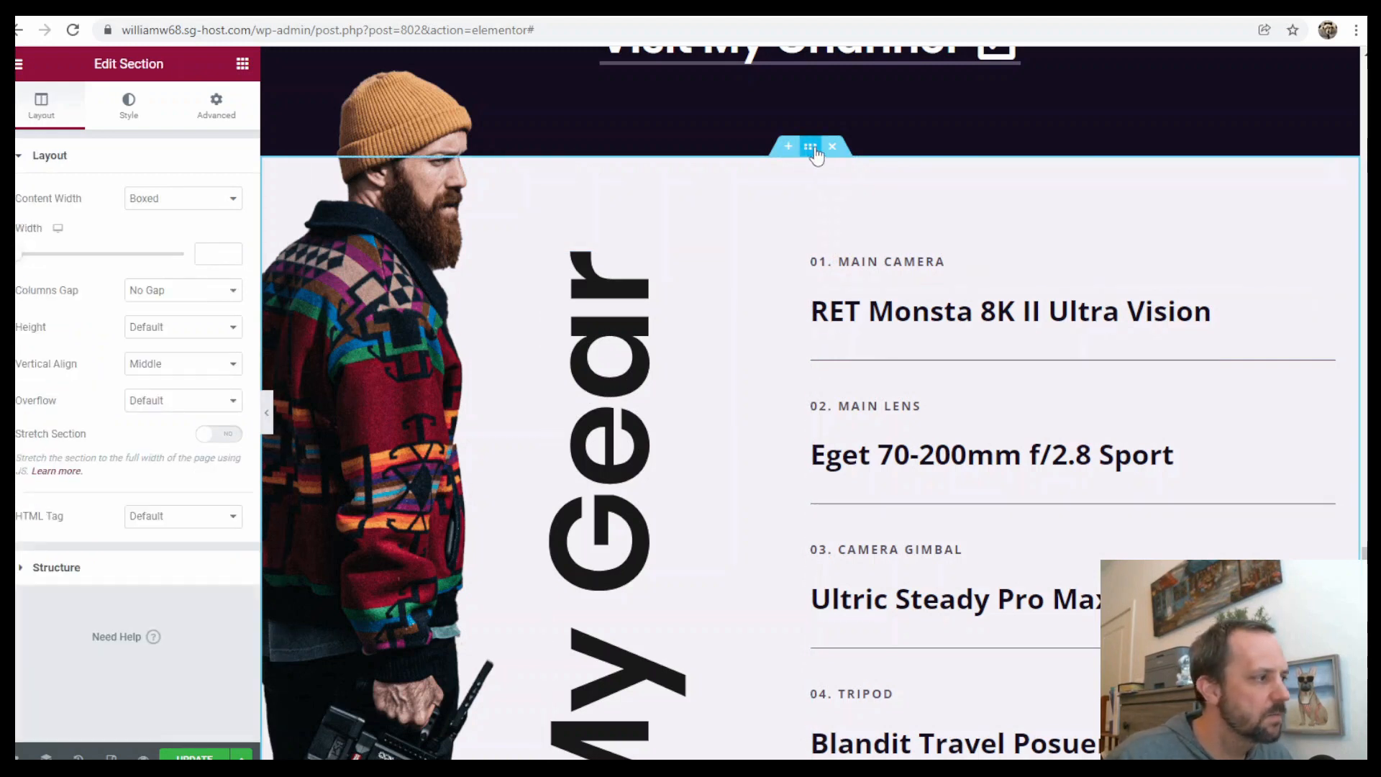
{"action": "left_click", "coordinate": [218, 105]}
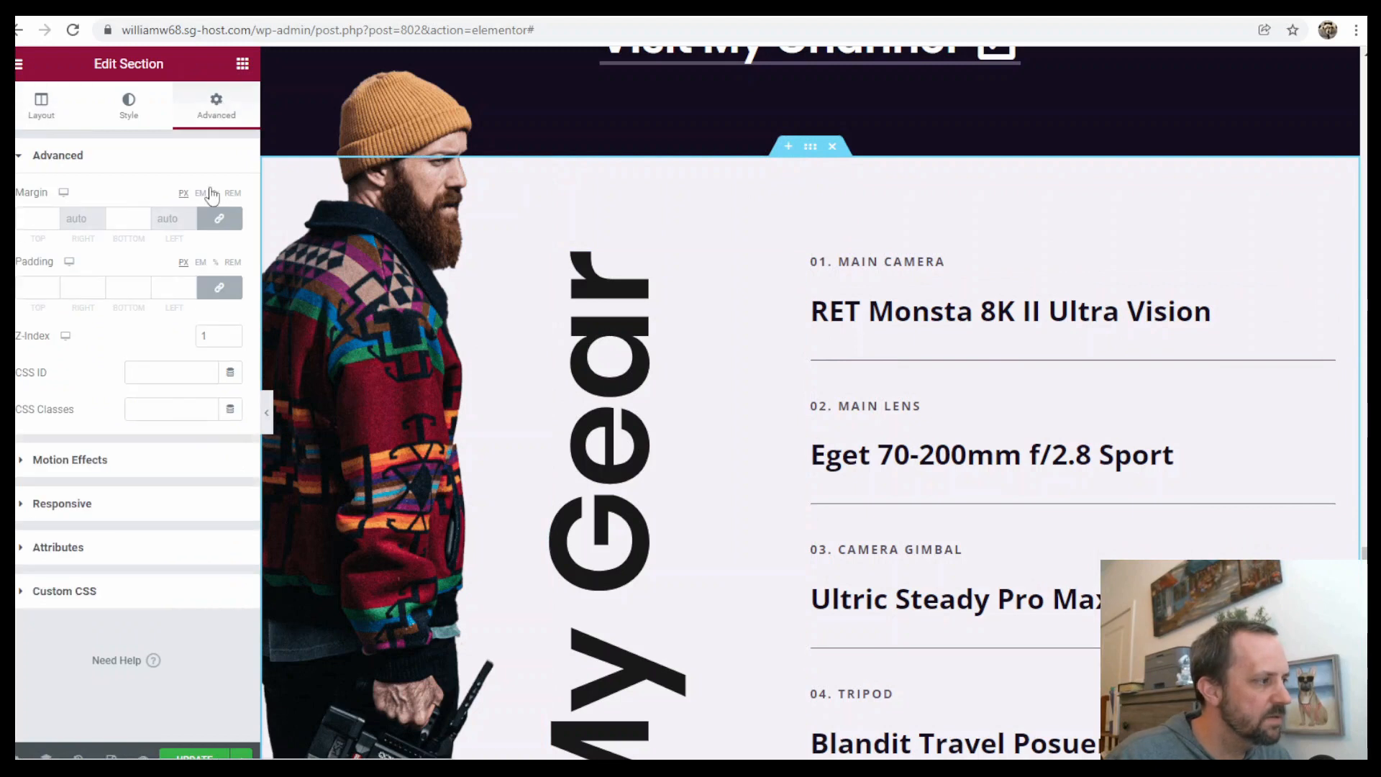
{"action": "type", "text": "skills"}
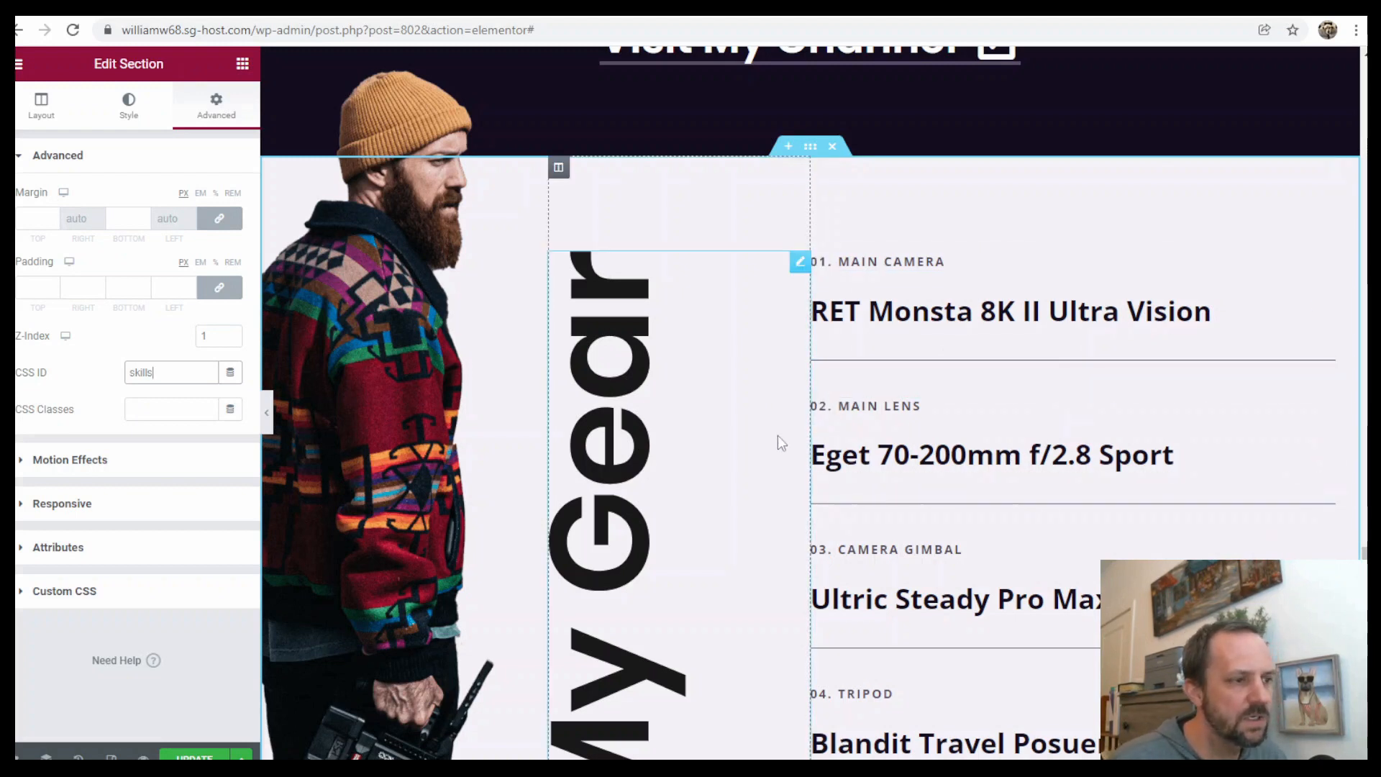
{"action": "double_click", "coordinate": [167, 372]}
{"action": "type", "text": "ex"}
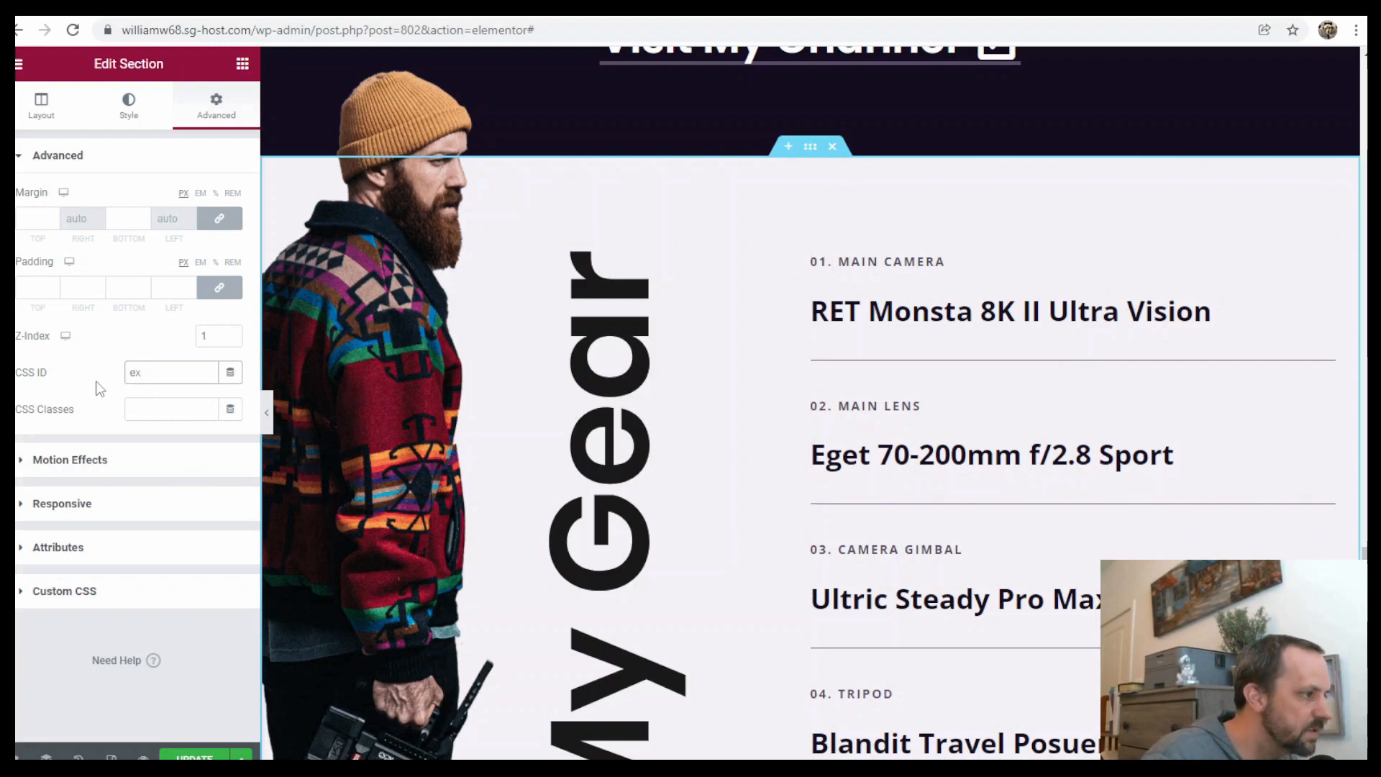
{"action": "type", "text": "perience"}
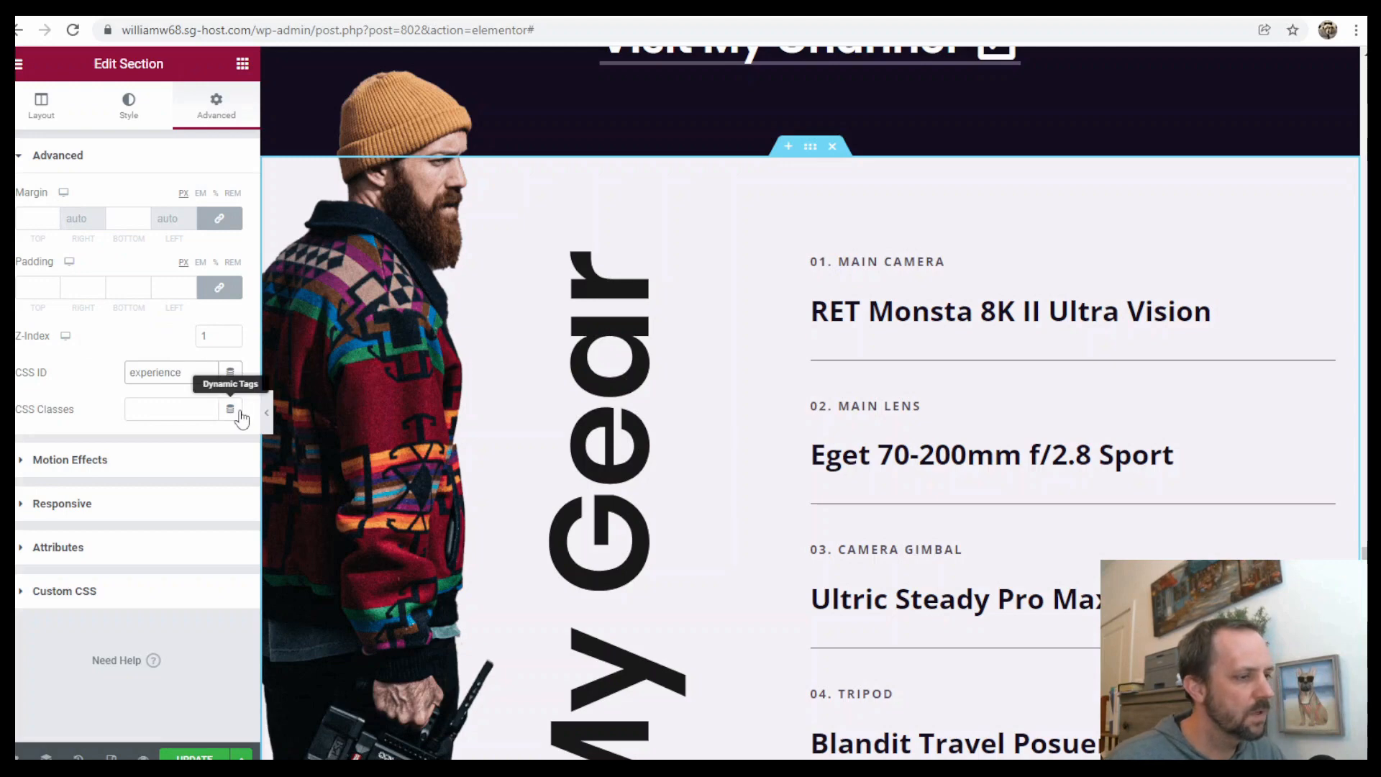
Review the page's remaining lower sections and scroll back up to the hero
{"action": "scroll", "coordinate": [910, 288], "scroll_direction": "down", "scroll_amount": 6}
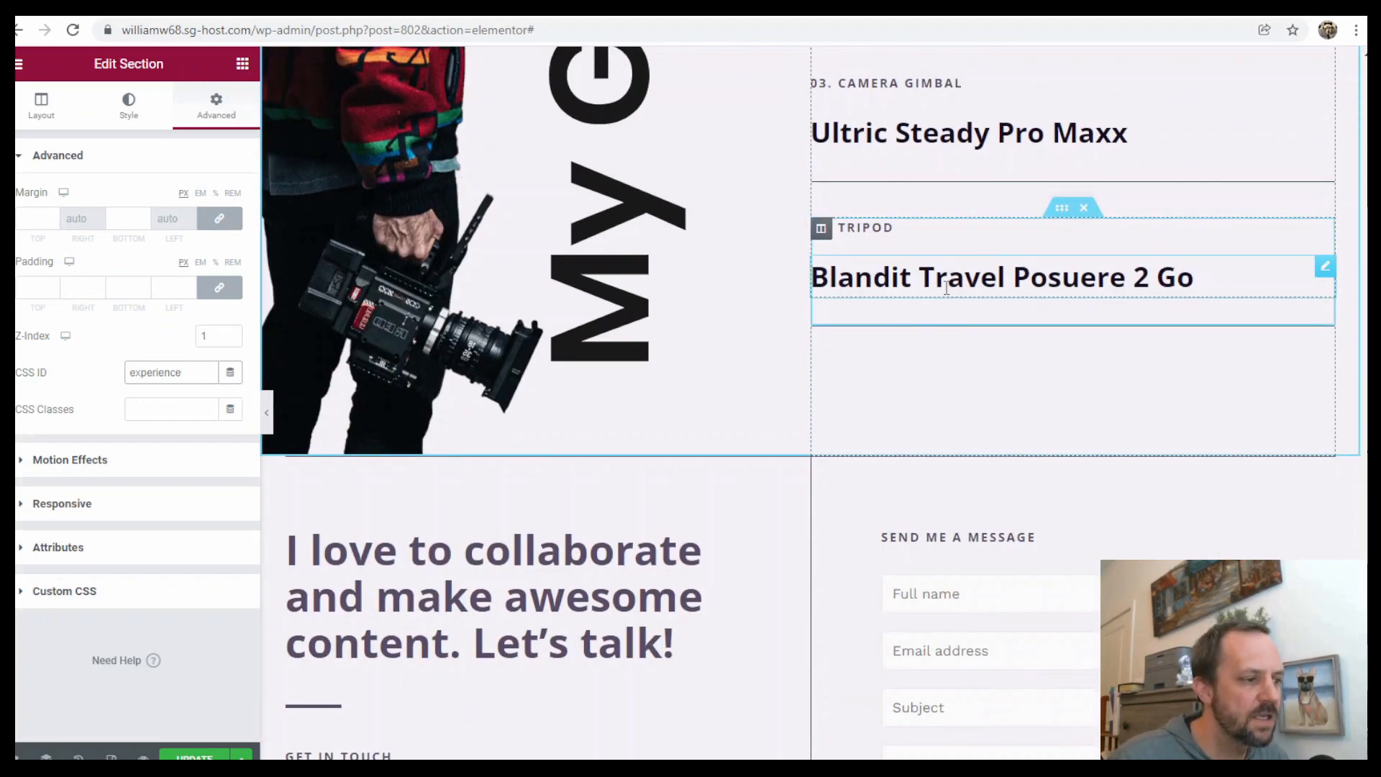
{"action": "scroll", "coordinate": [879, 457], "scroll_direction": "down", "scroll_amount": 3}
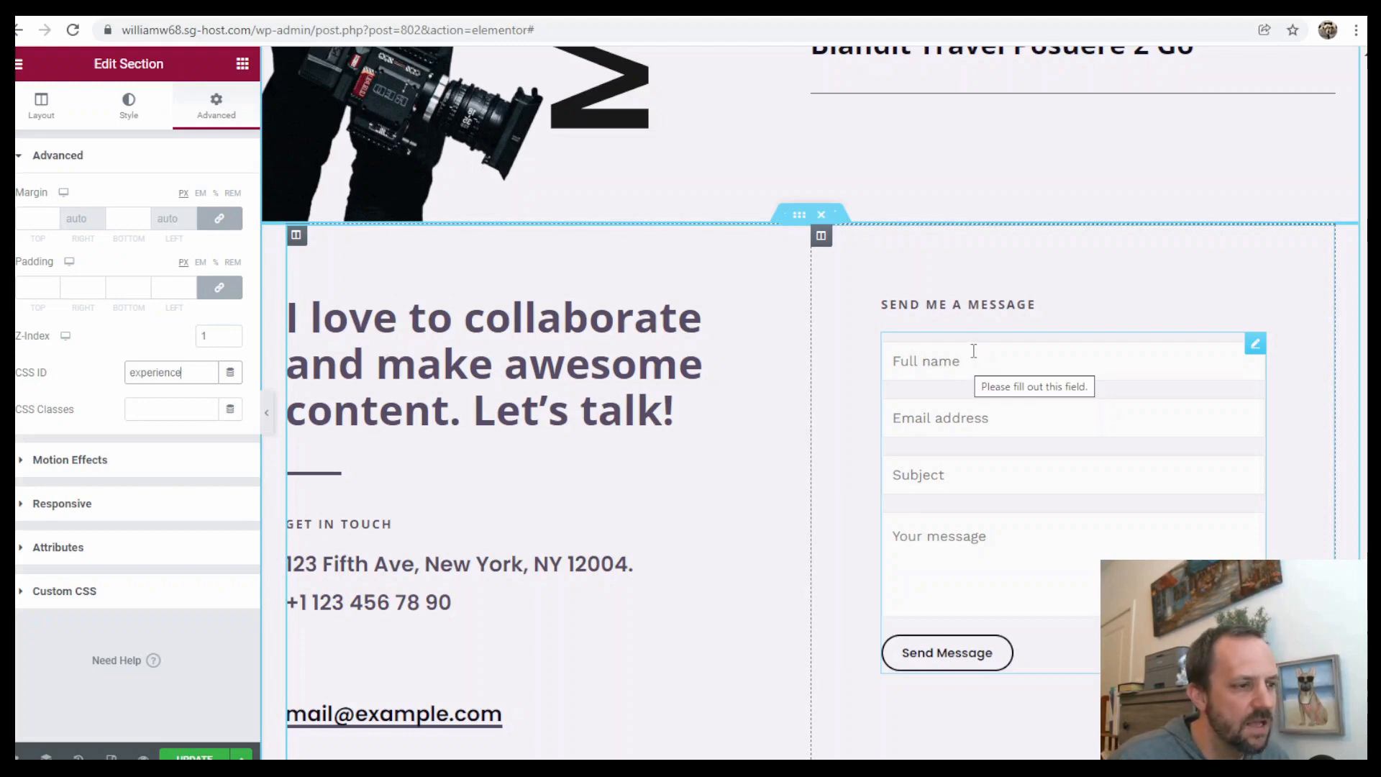
{"action": "scroll", "coordinate": [1008, 444], "scroll_direction": "down", "scroll_amount": 5}
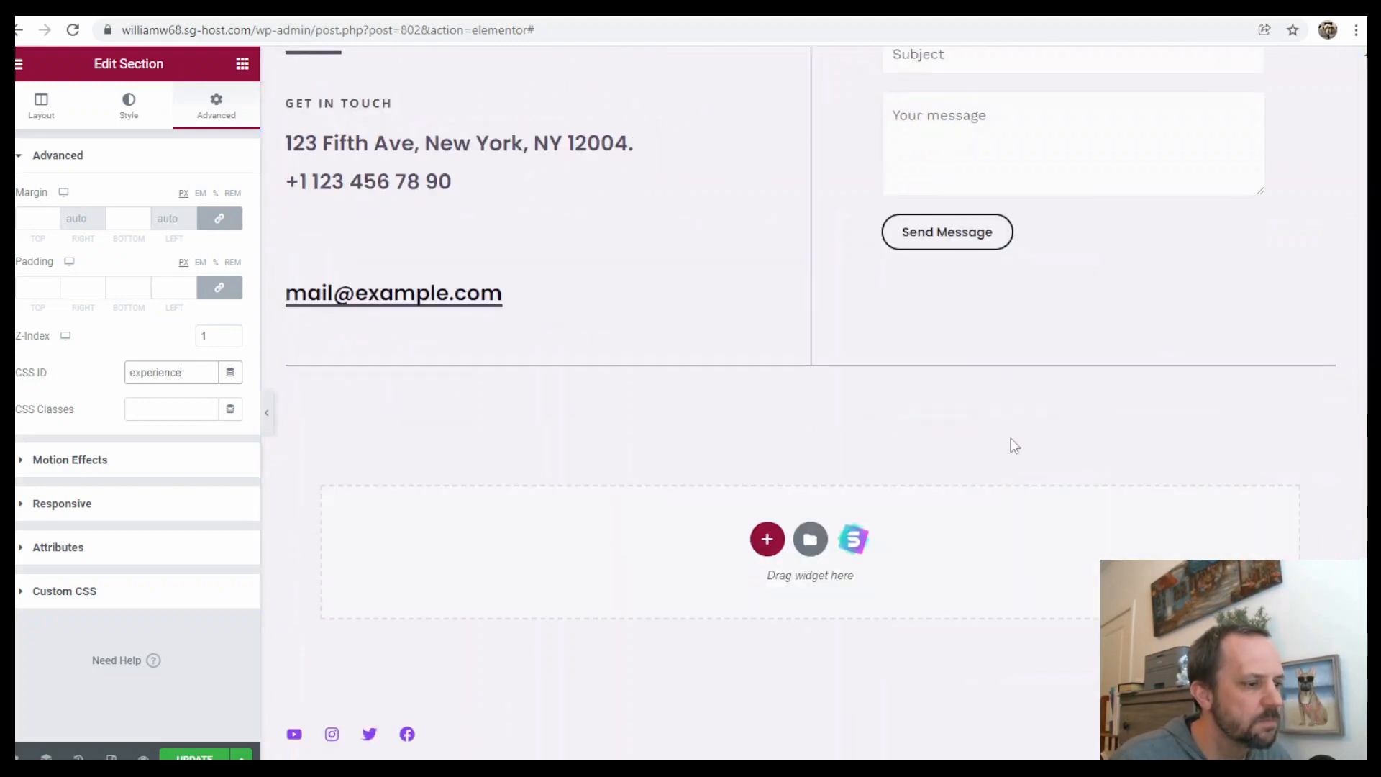
{"action": "scroll", "coordinate": [1033, 403], "scroll_direction": "up", "scroll_amount": 20}
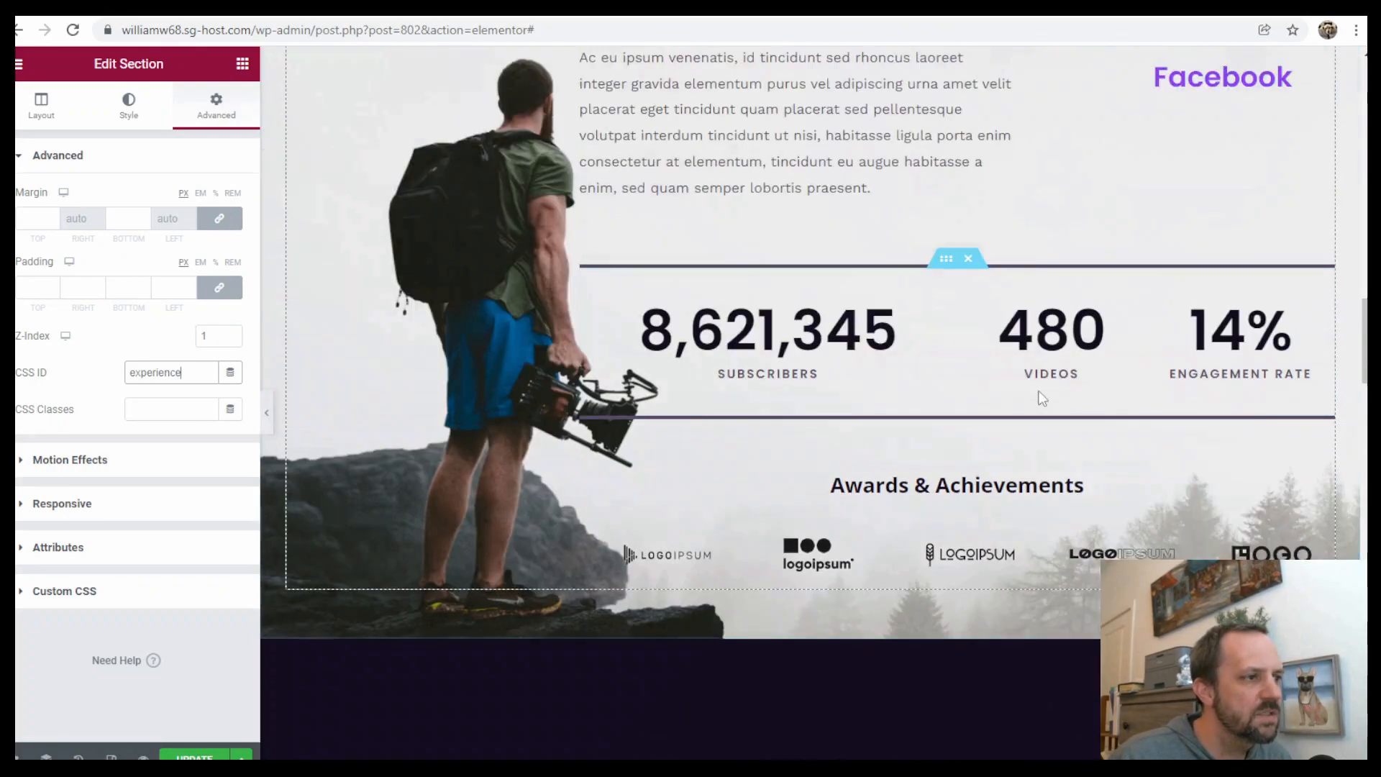
{"action": "scroll", "coordinate": [1061, 400], "scroll_direction": "up", "scroll_amount": 8}
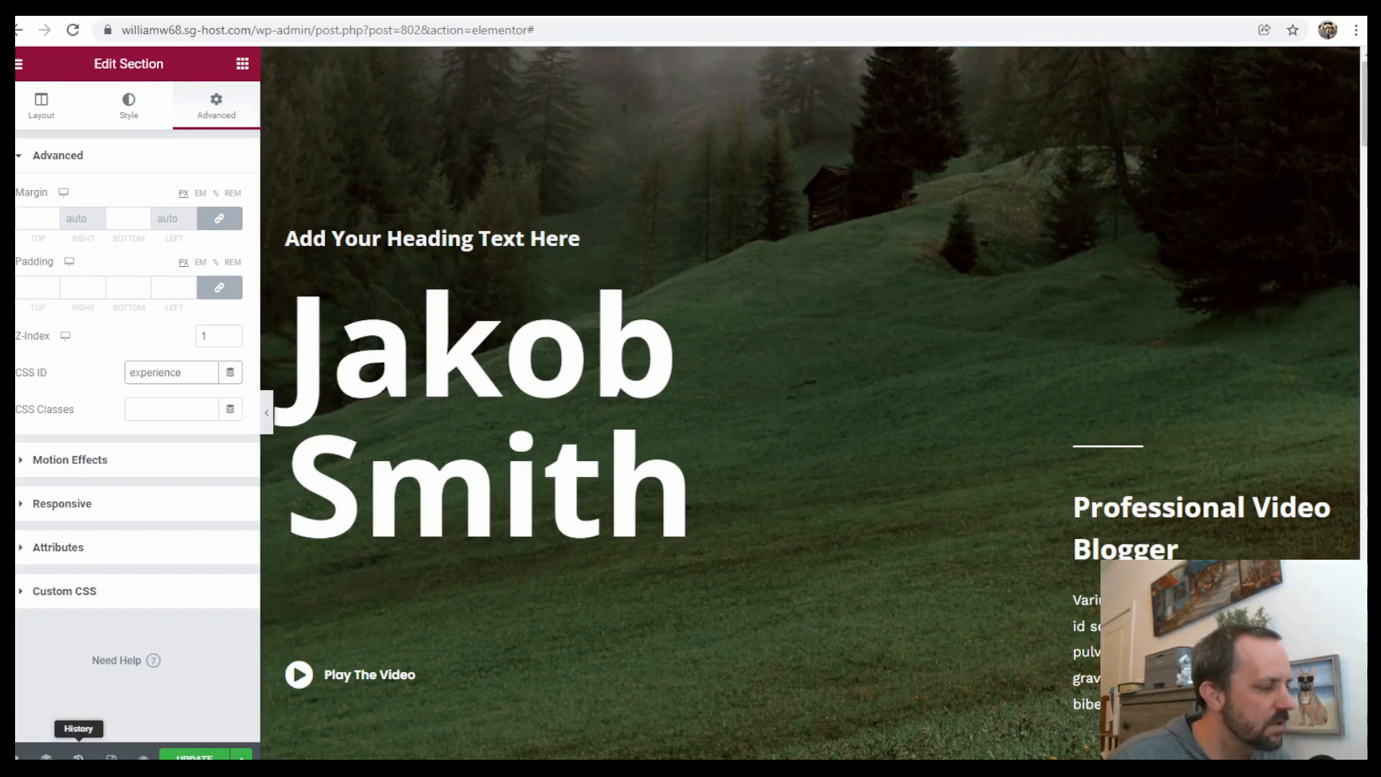
Save the page changes in Elementor and exit to the WordPress dashboard
{"action": "left_click", "coordinate": [78, 757]}
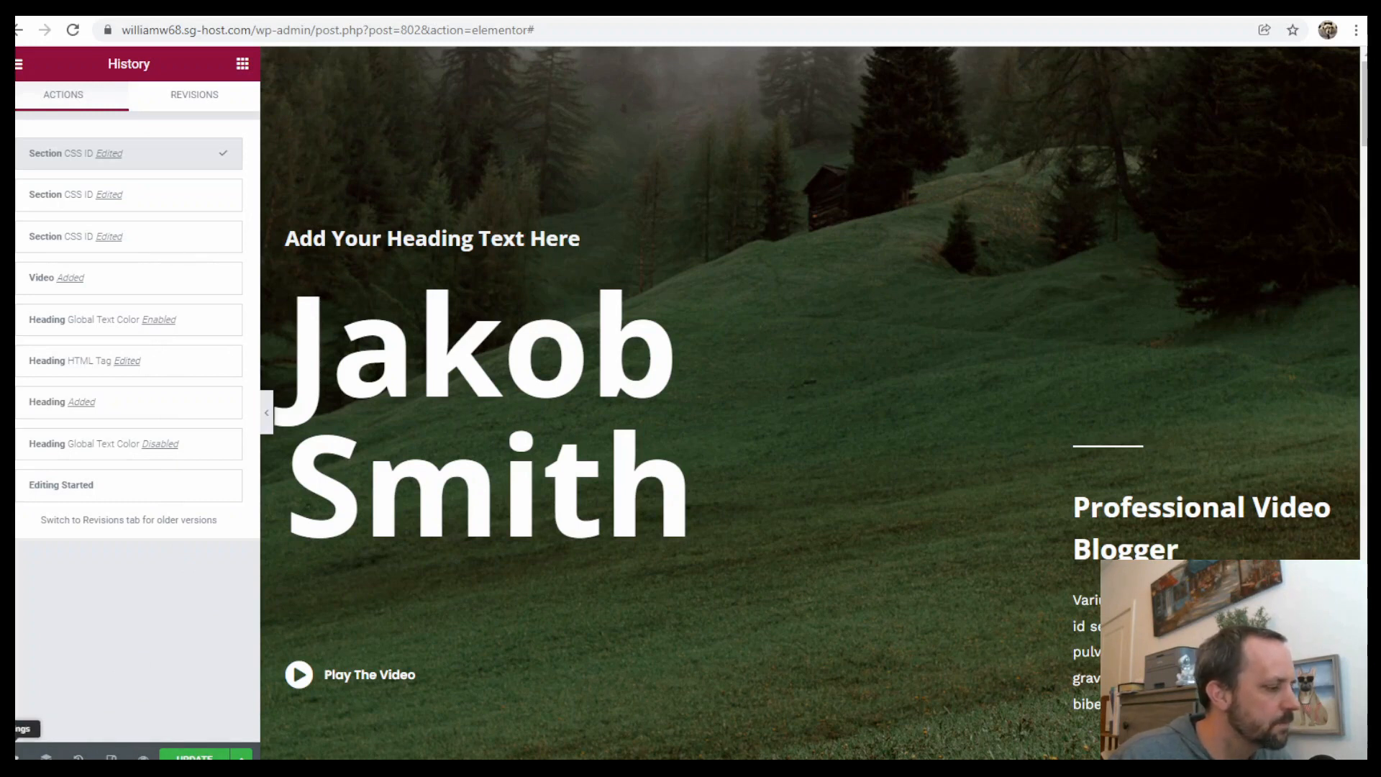
{"action": "left_click", "coordinate": [19, 66]}
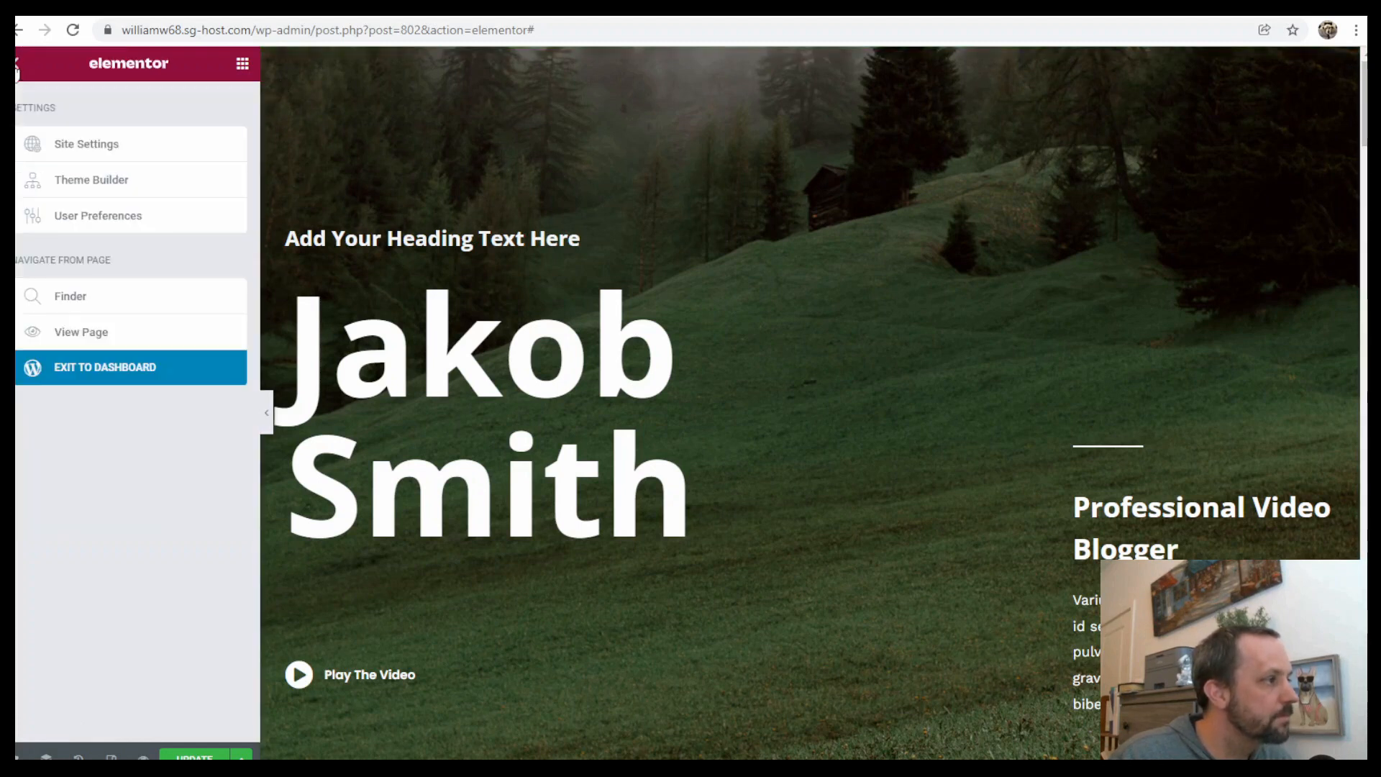
{"action": "left_click", "coordinate": [194, 757]}
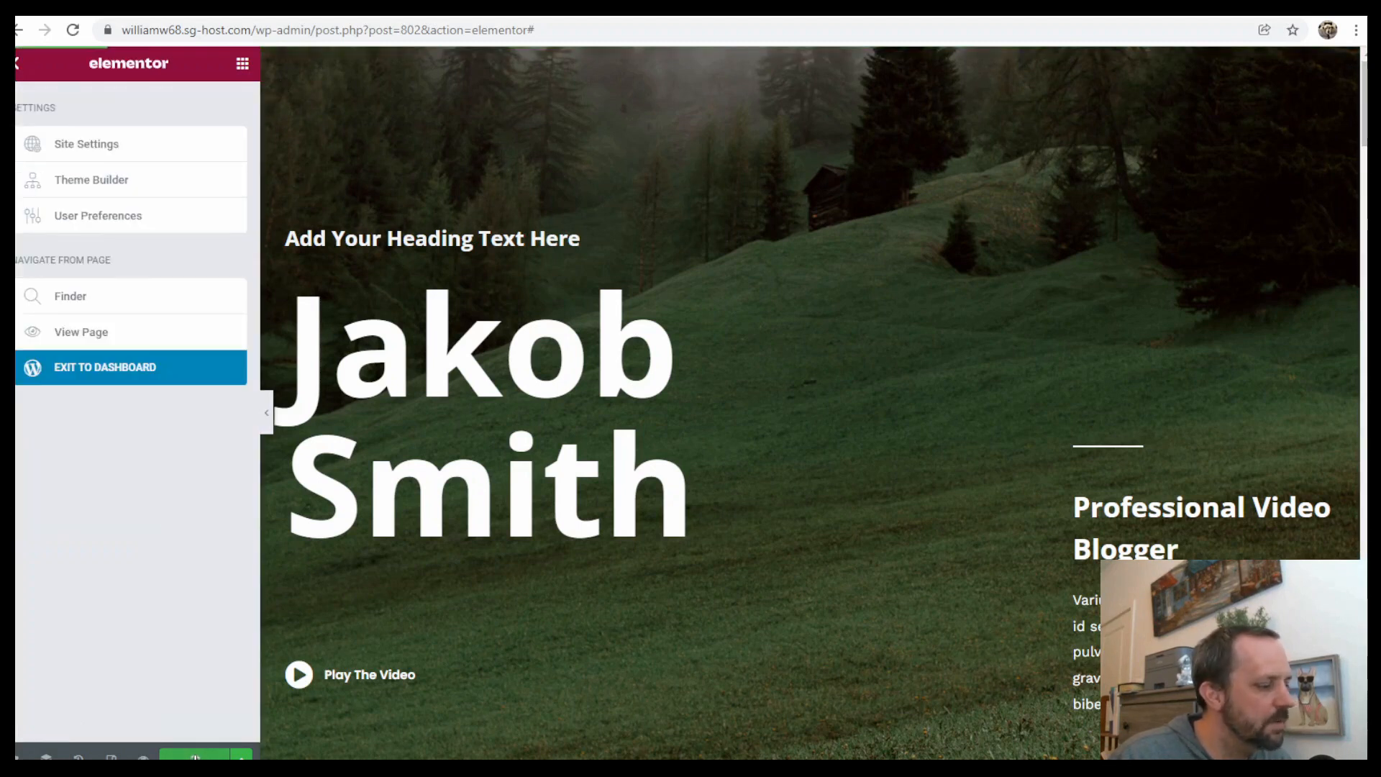
{"action": "left_click", "coordinate": [122, 371]}
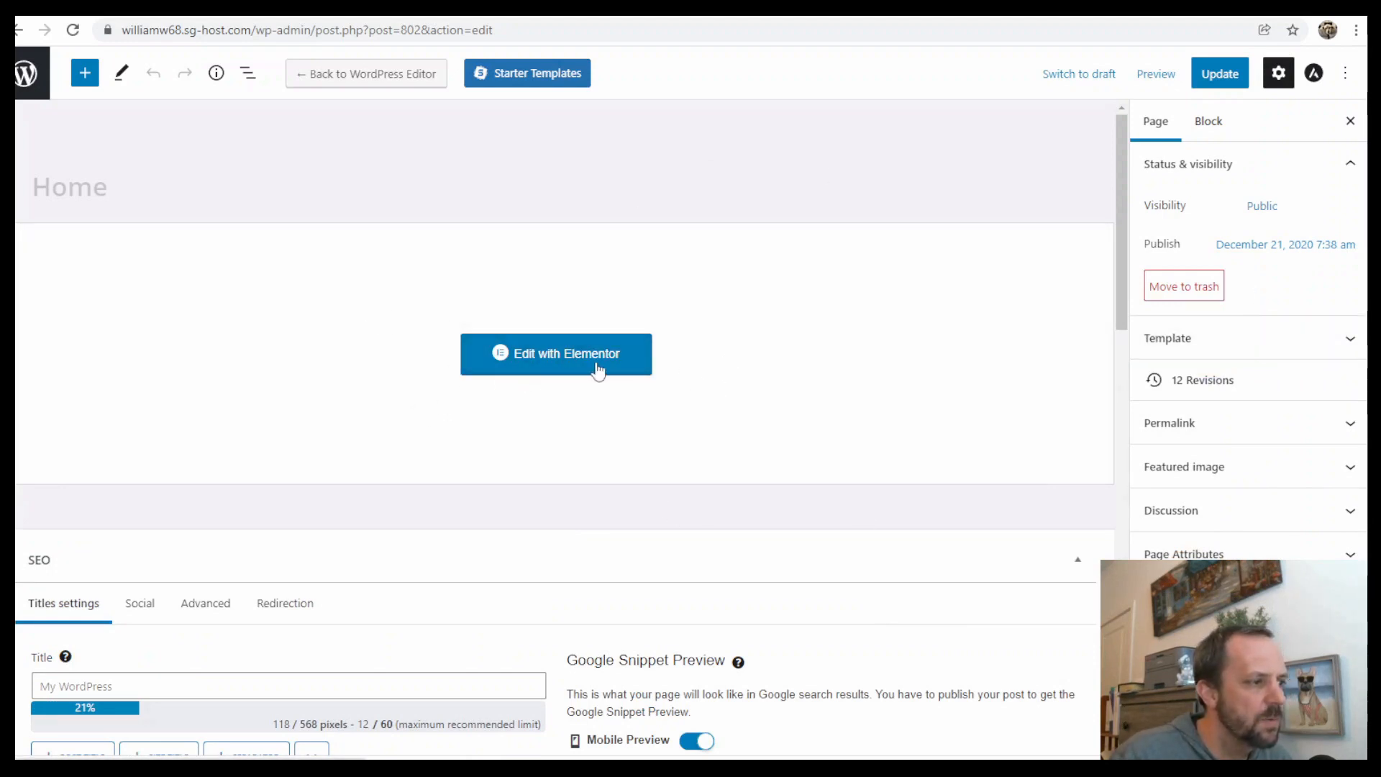
Open the Primary Menu for editing through the header builder in the Customizer
{"action": "left_click", "coordinate": [36, 75]}
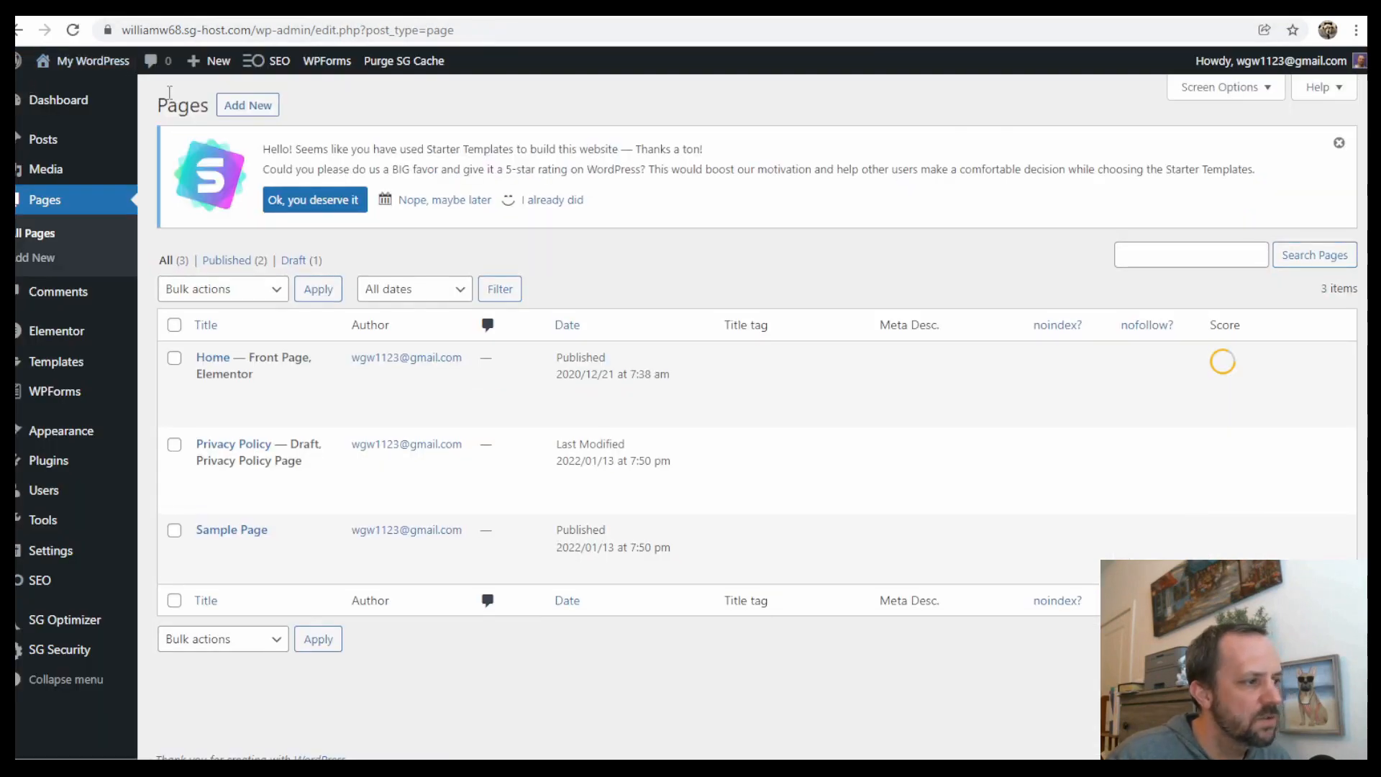
{"action": "mouse_move", "coordinate": [122, 430]}
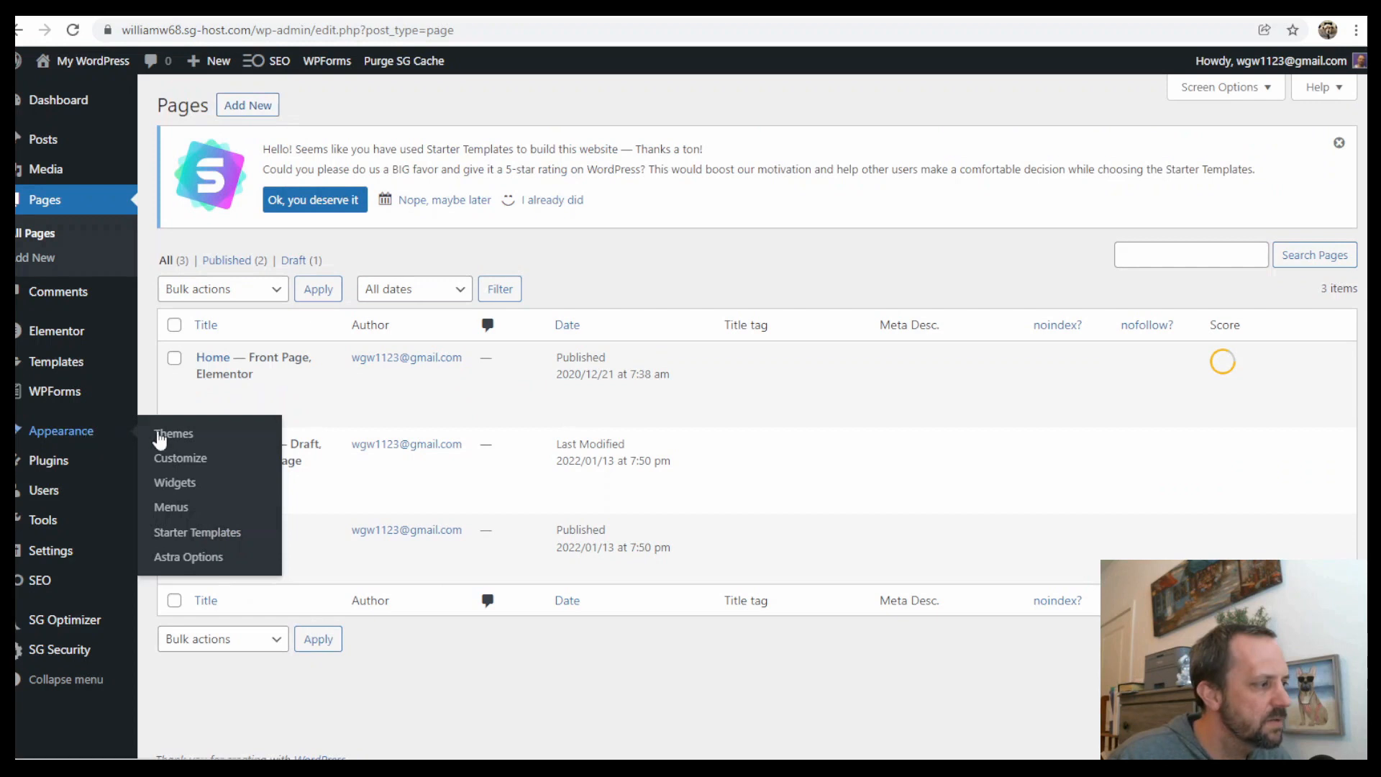
{"action": "left_click", "coordinate": [182, 460]}
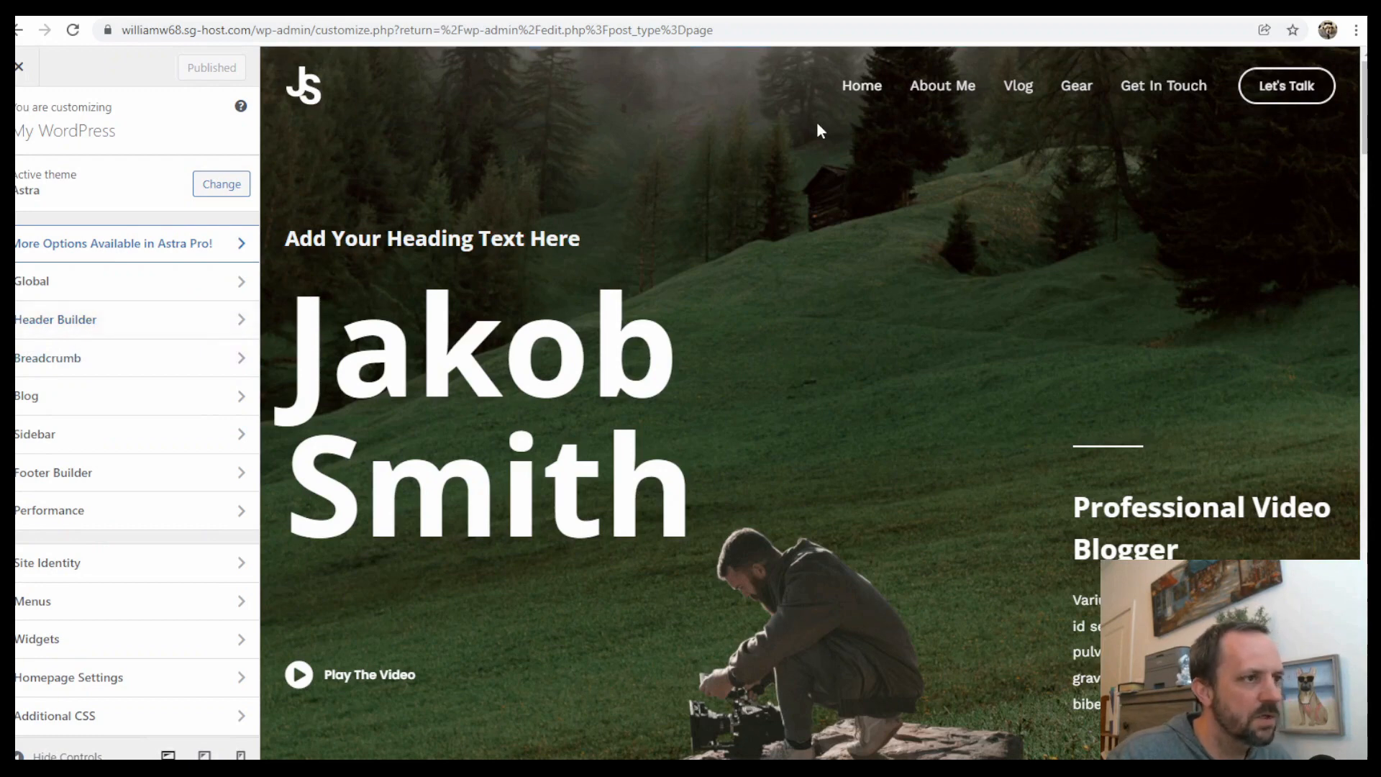
{"action": "left_click", "coordinate": [90, 328]}
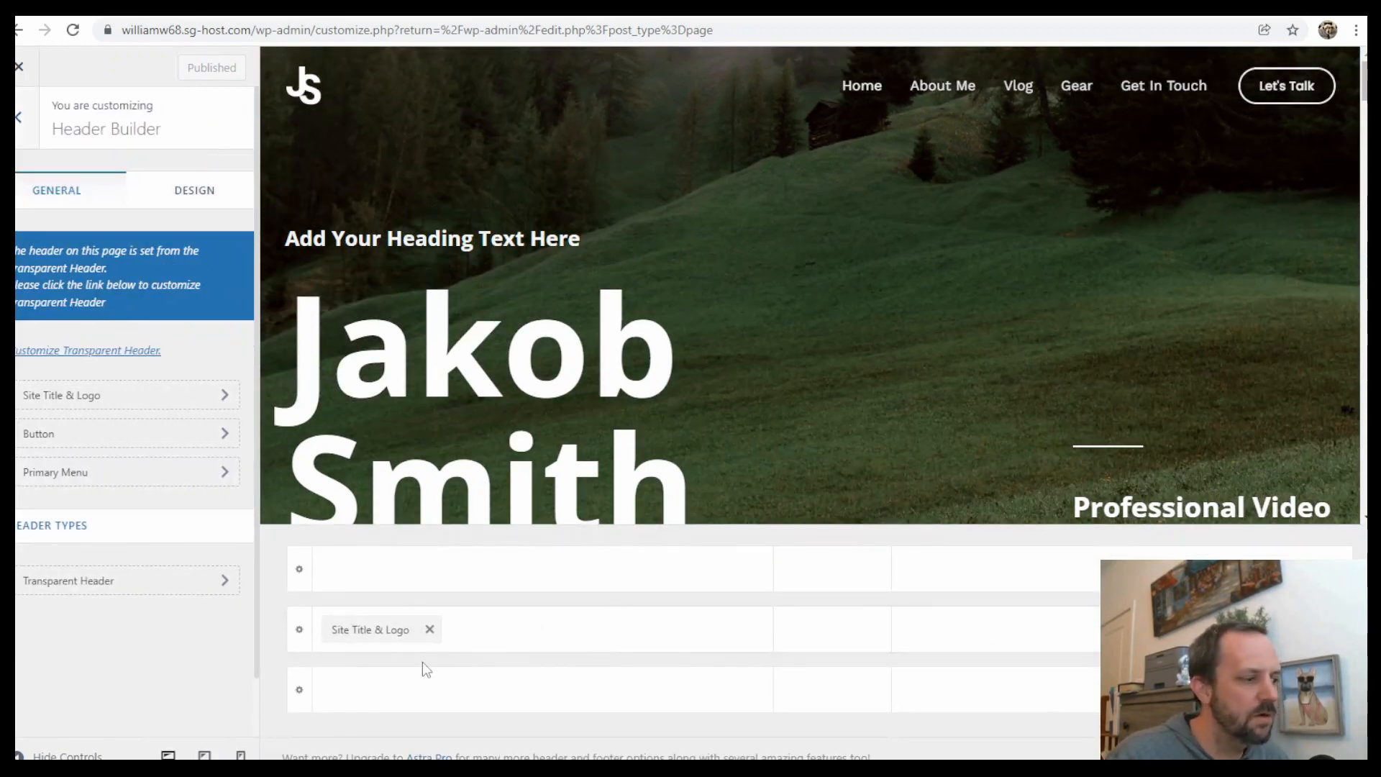
{"action": "left_click", "coordinate": [375, 631]}
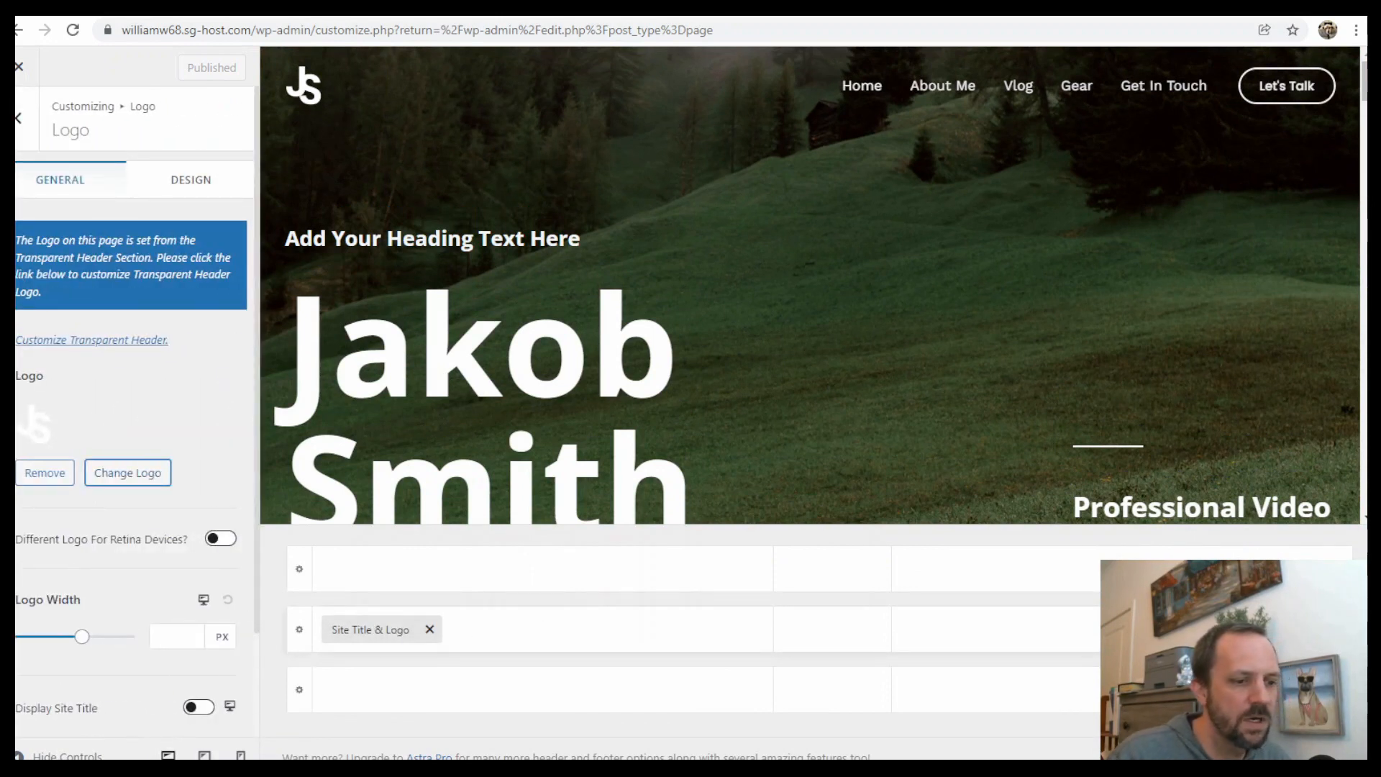
{"action": "left_click", "coordinate": [1190, 629]}
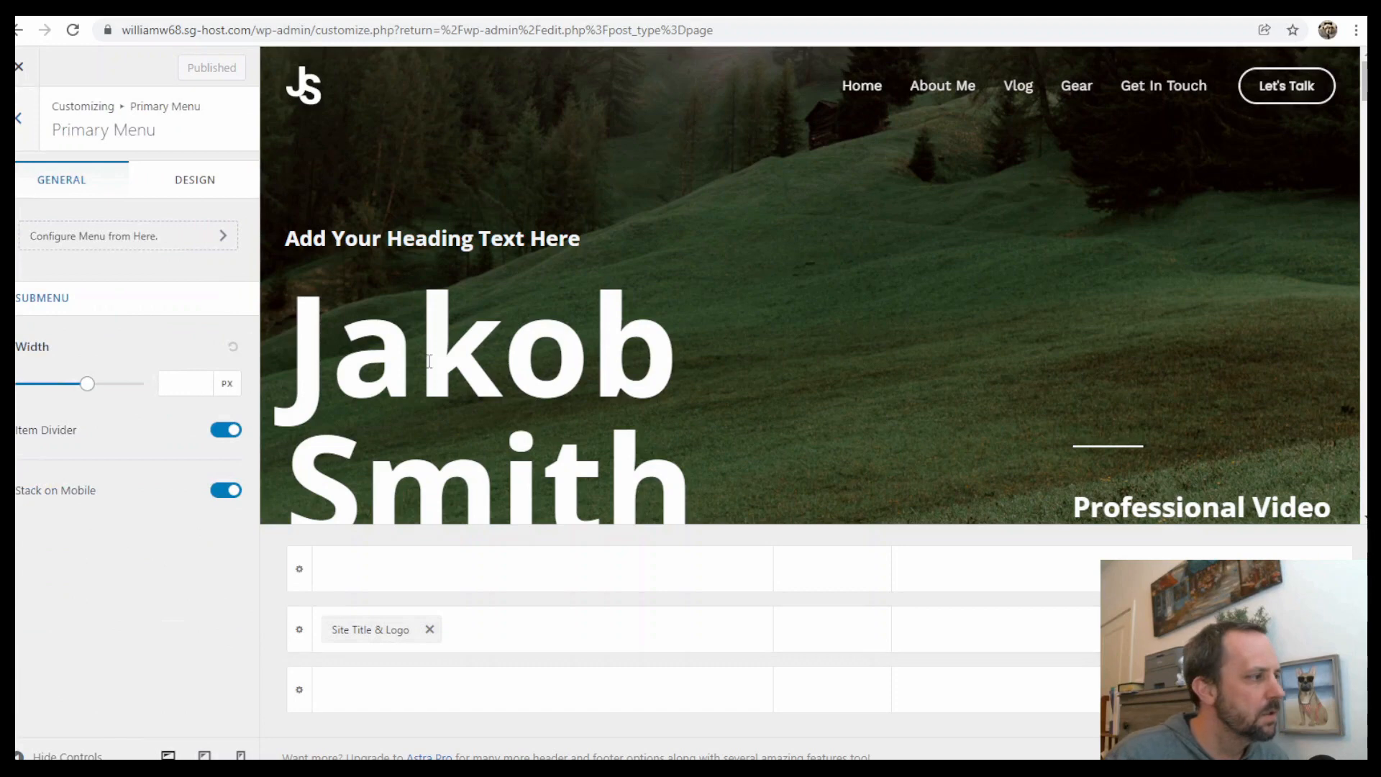
{"action": "left_click", "coordinate": [108, 236]}
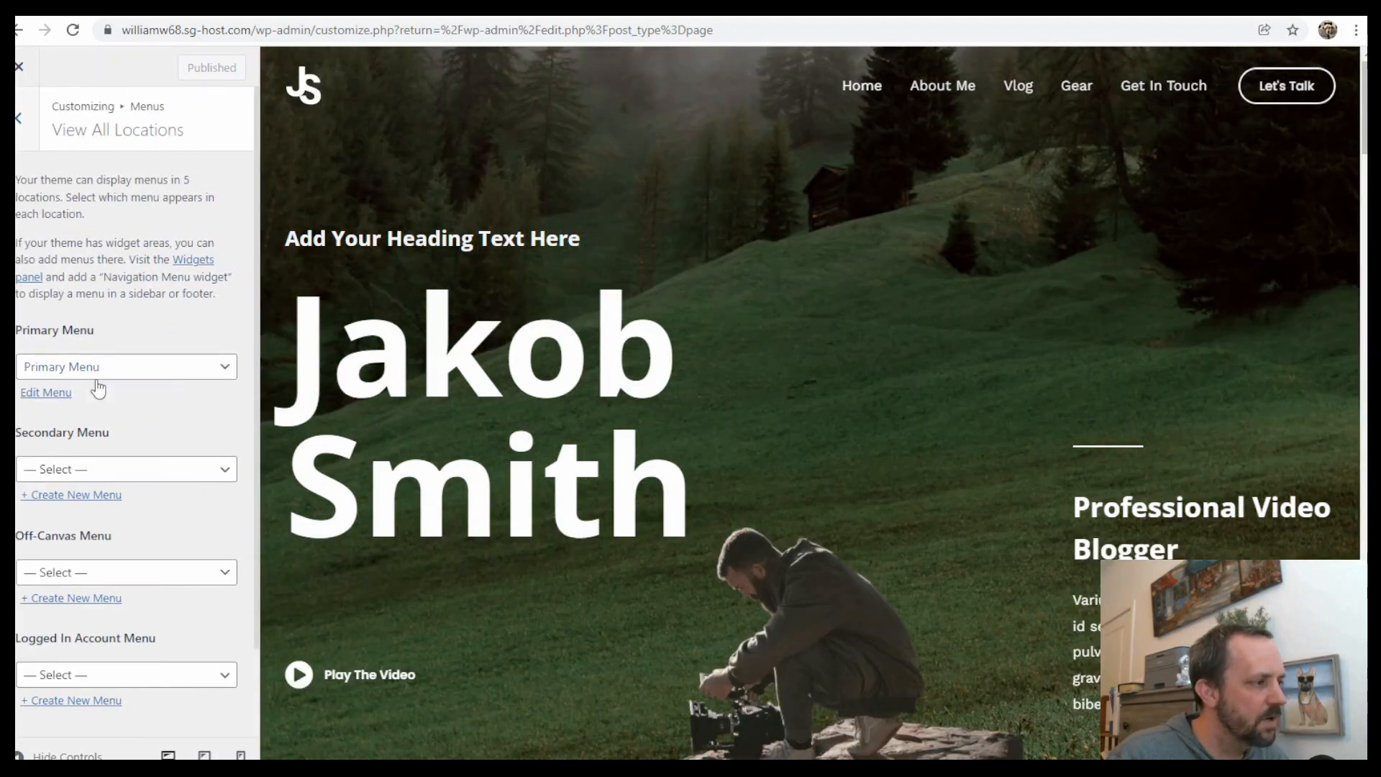
{"action": "left_click", "coordinate": [43, 395]}
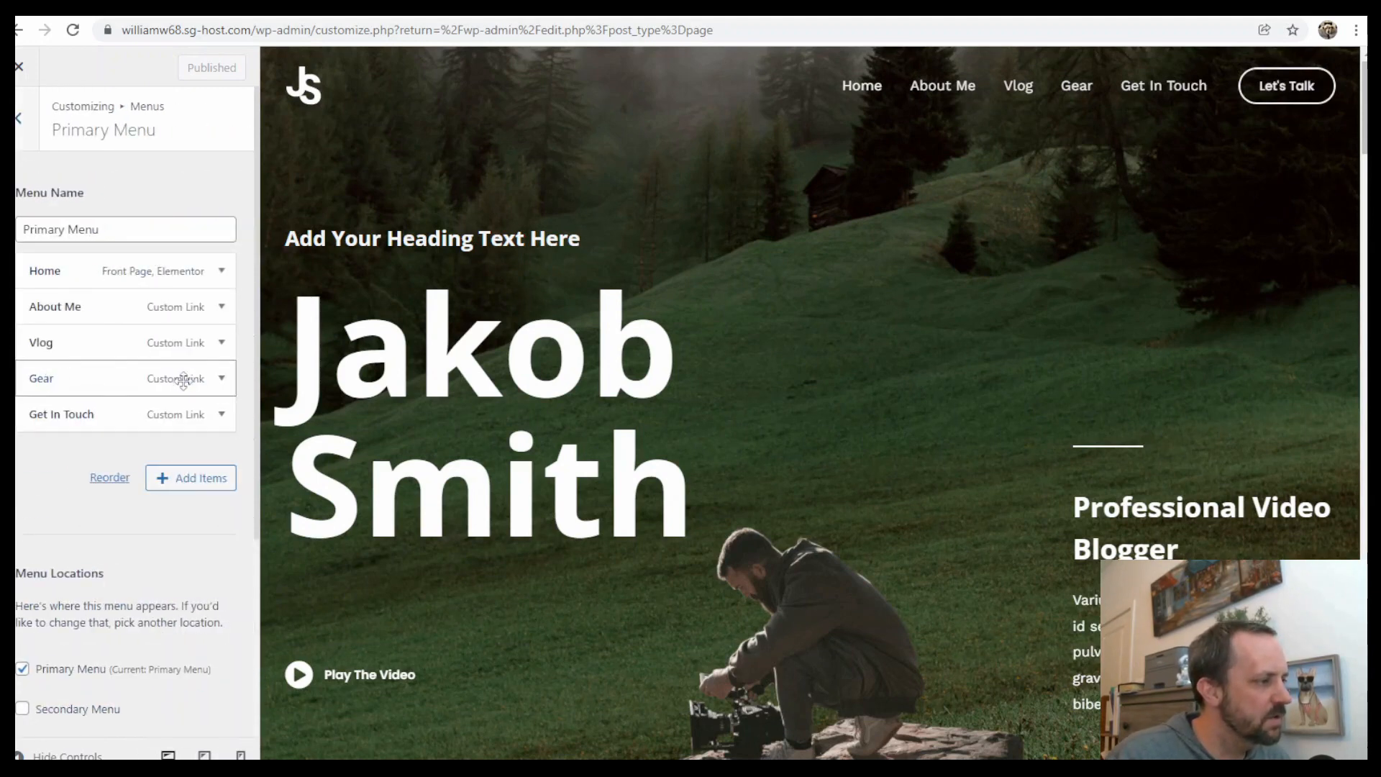
Rename the Gear menu item's navigation label to Experience and set its URL to #experience
{"action": "left_click", "coordinate": [223, 379]}
{"action": "left_click", "coordinate": [75, 494]}
{"action": "key", "text": "ctrl+a"}
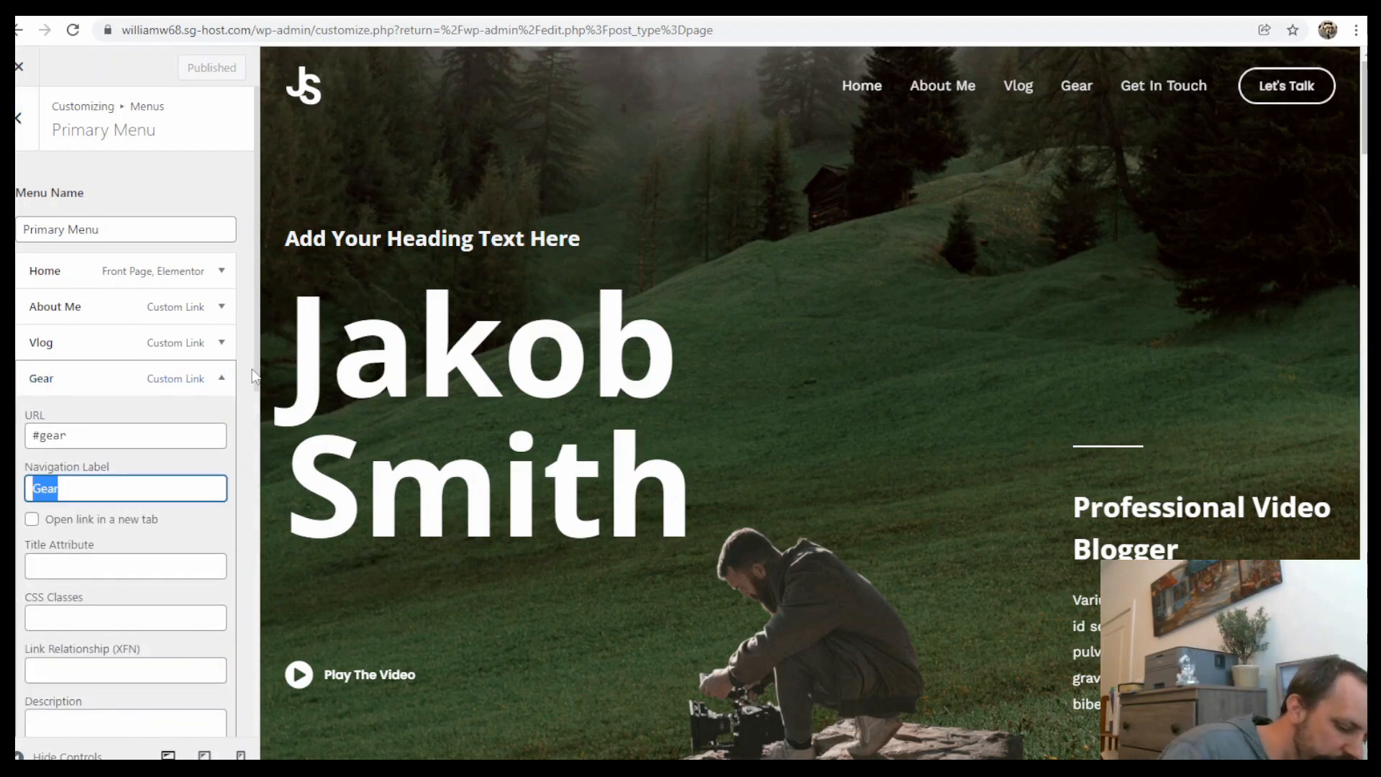
{"action": "type", "text": "Ex"}
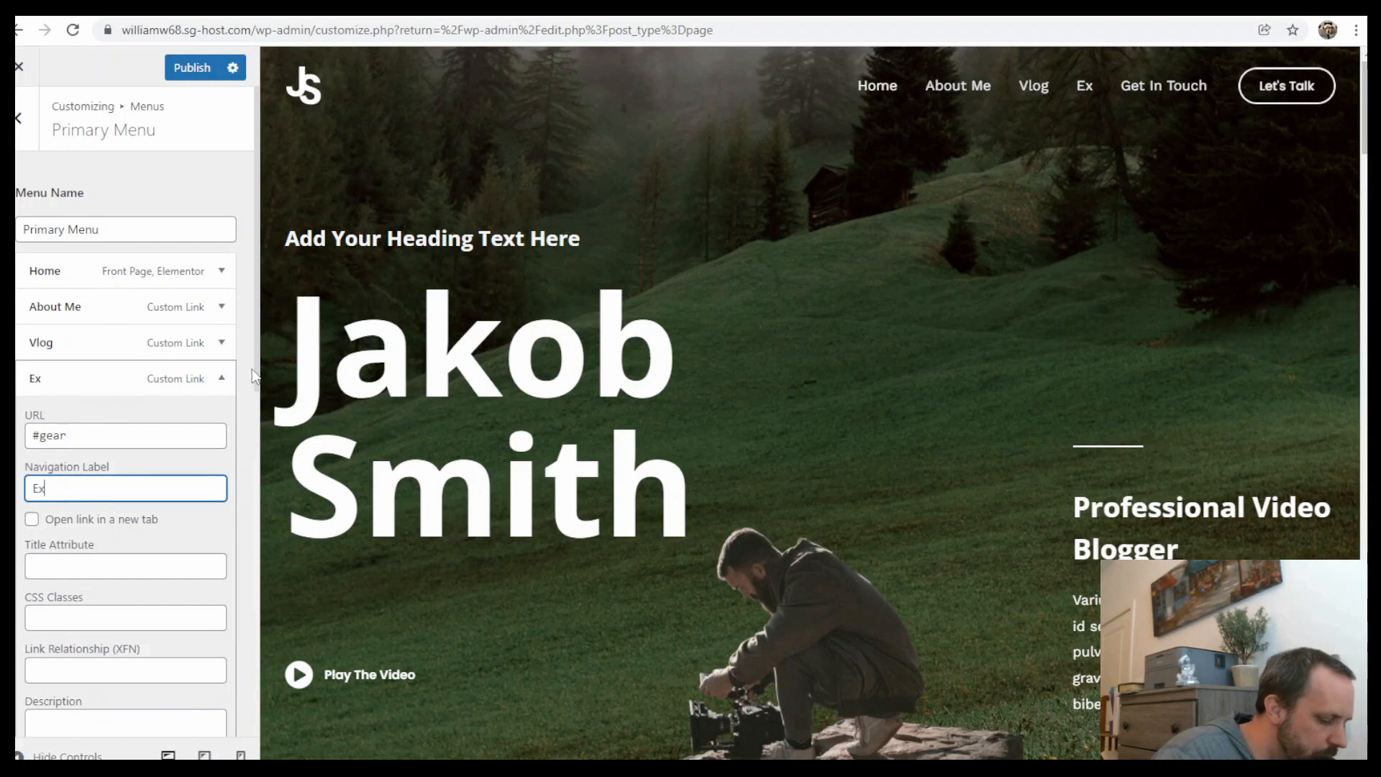
{"action": "type", "text": "perience"}
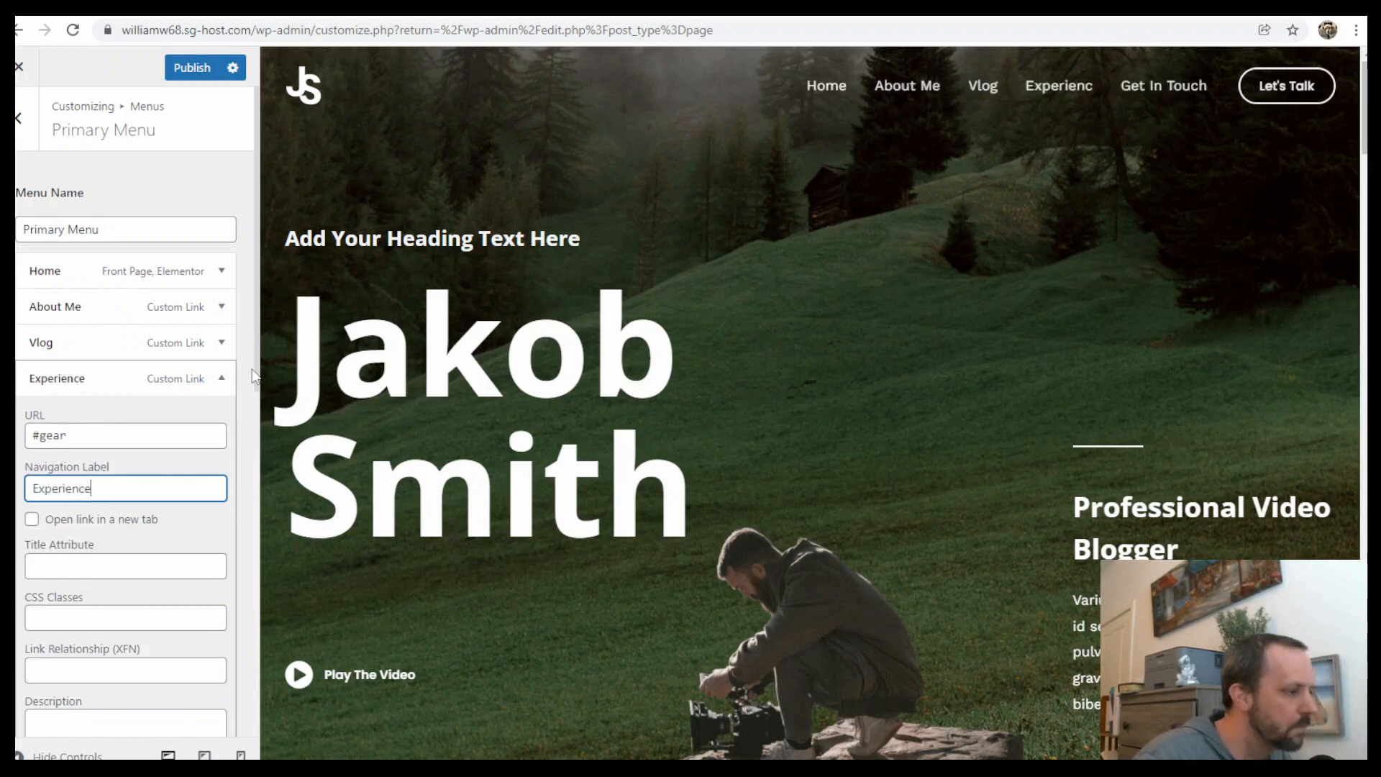
{"action": "left_click_drag", "start_coordinate": [70, 435], "coordinate": [64, 436]}
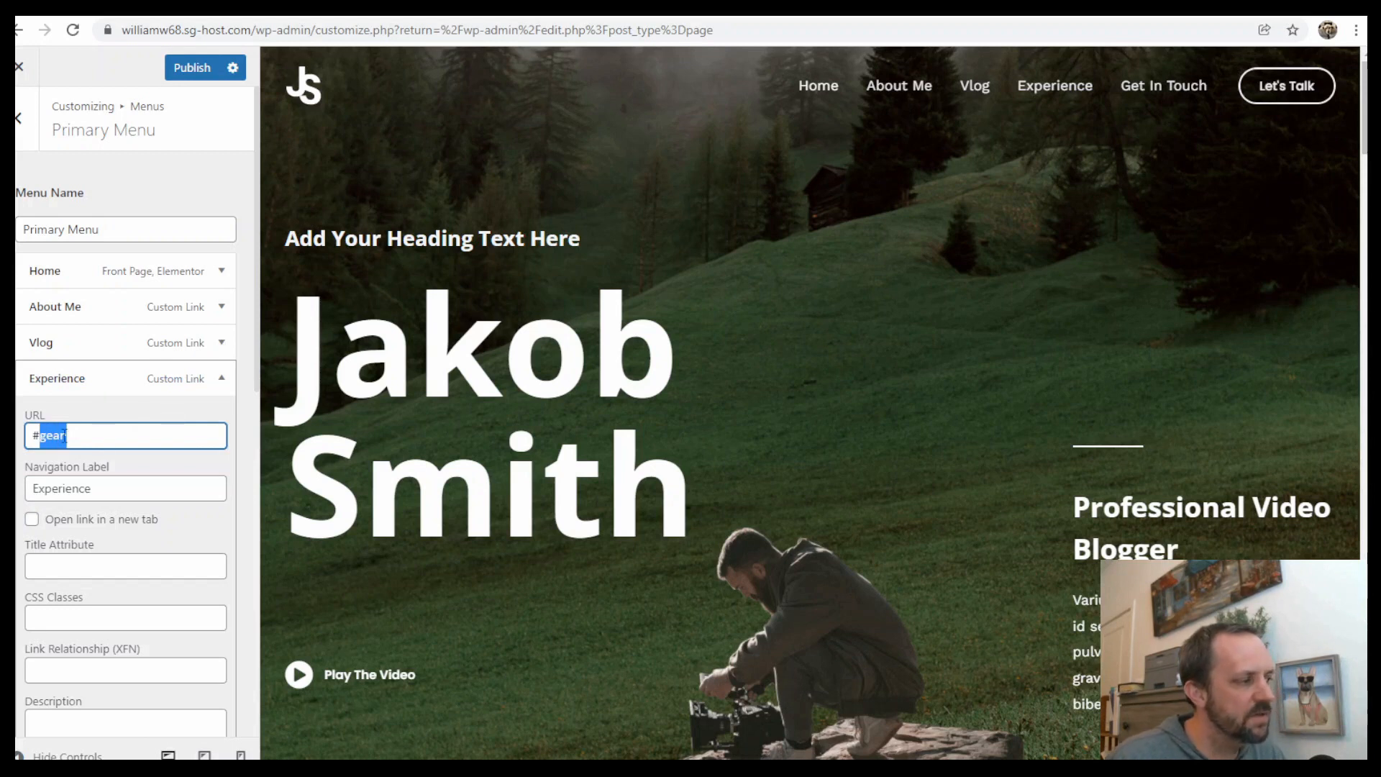
{"action": "type", "text": "experience"}
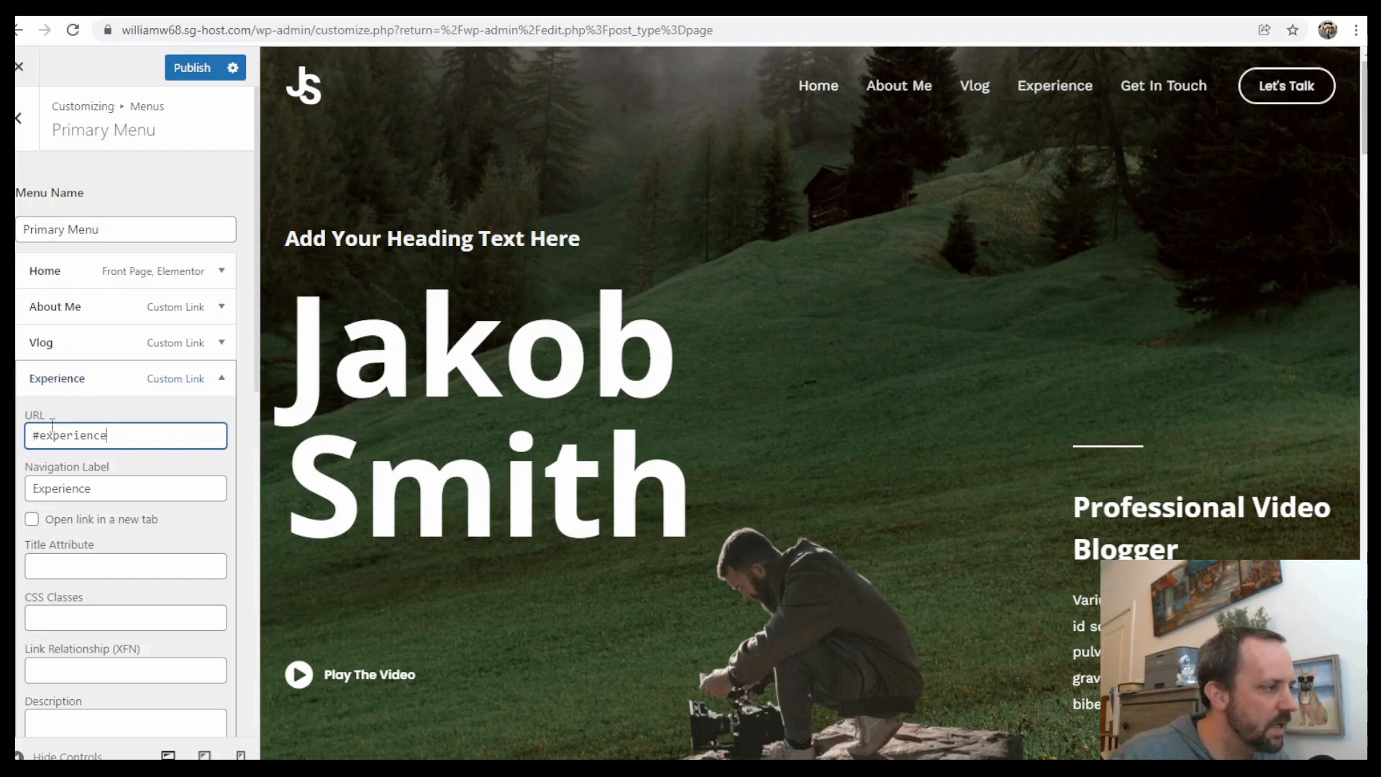
{"action": "left_click", "coordinate": [62, 380]}
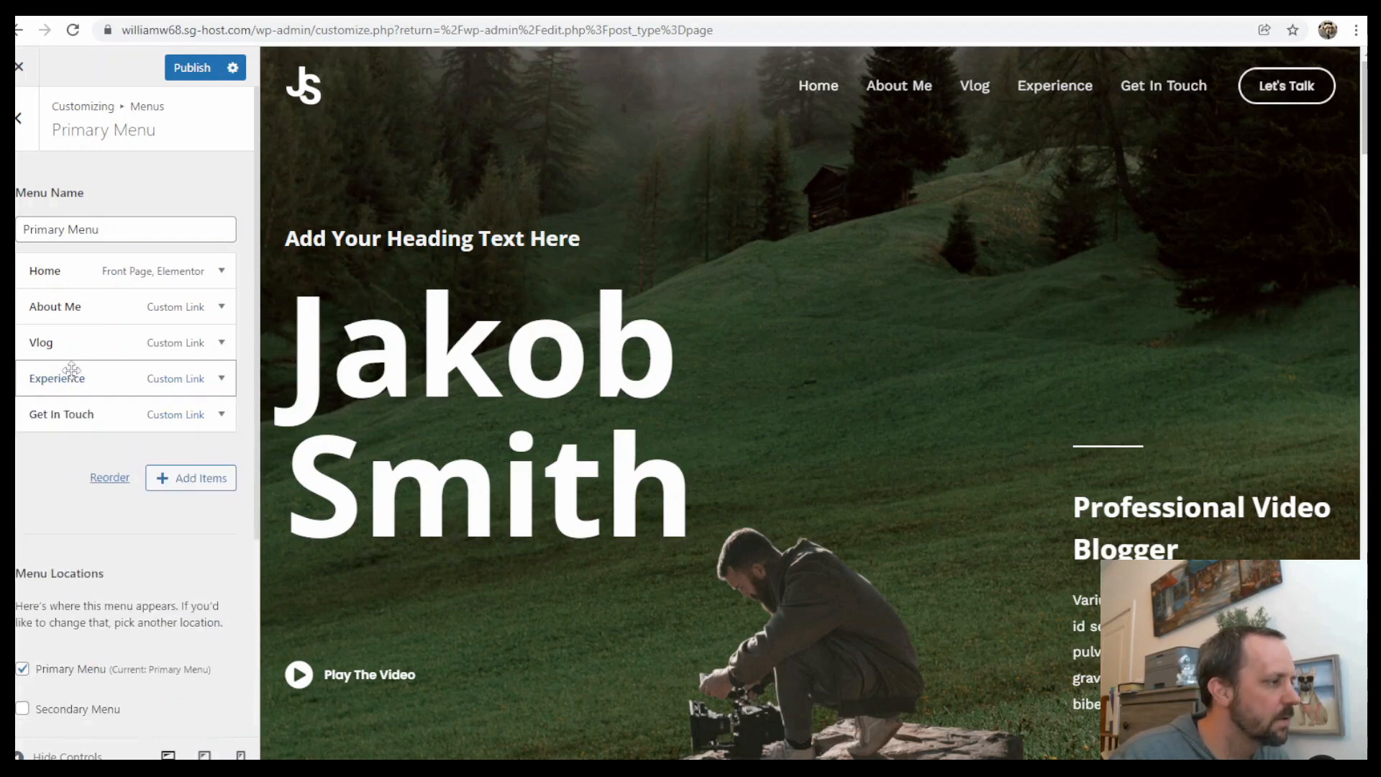
Check the Vlog and About Me menu item links, then publish the menu changes
{"action": "left_click", "coordinate": [221, 342]}
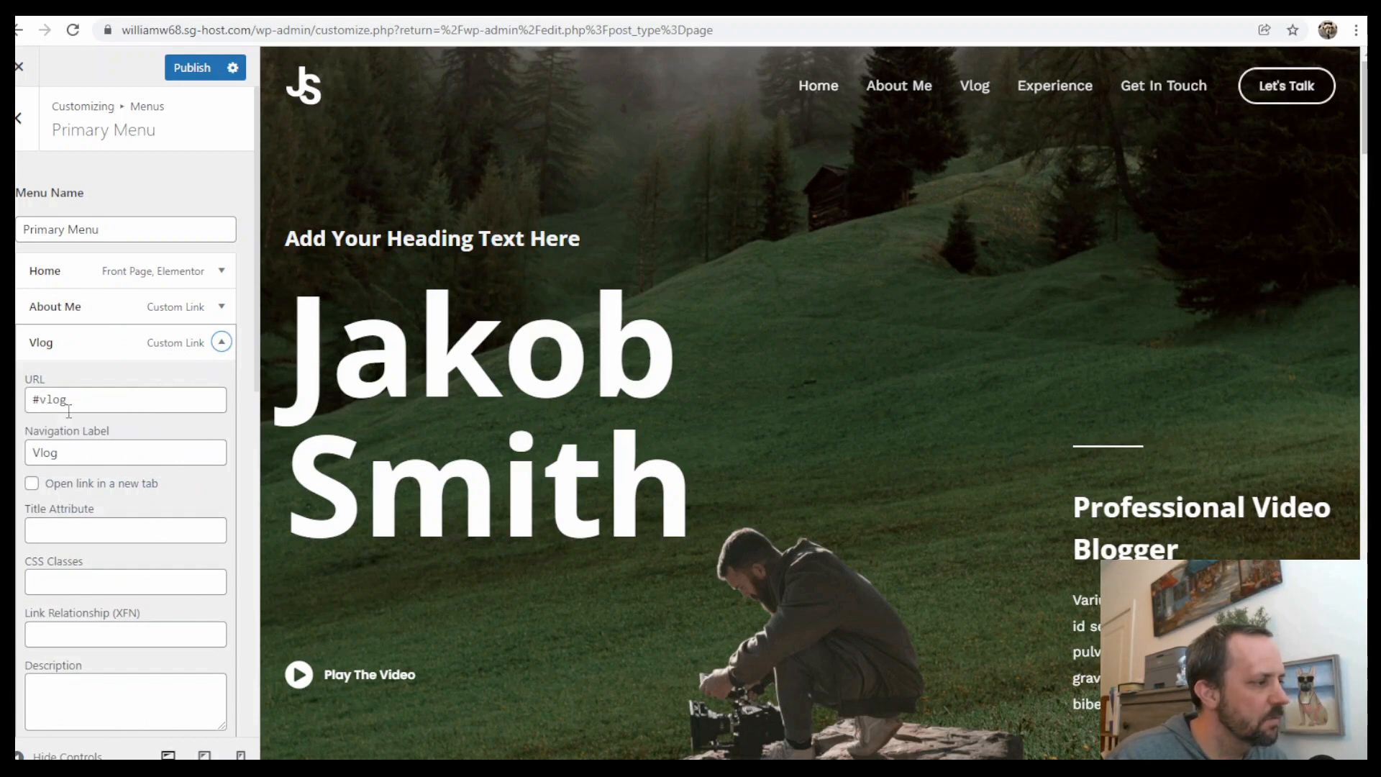
{"action": "left_click", "coordinate": [222, 343]}
{"action": "left_click", "coordinate": [221, 306]}
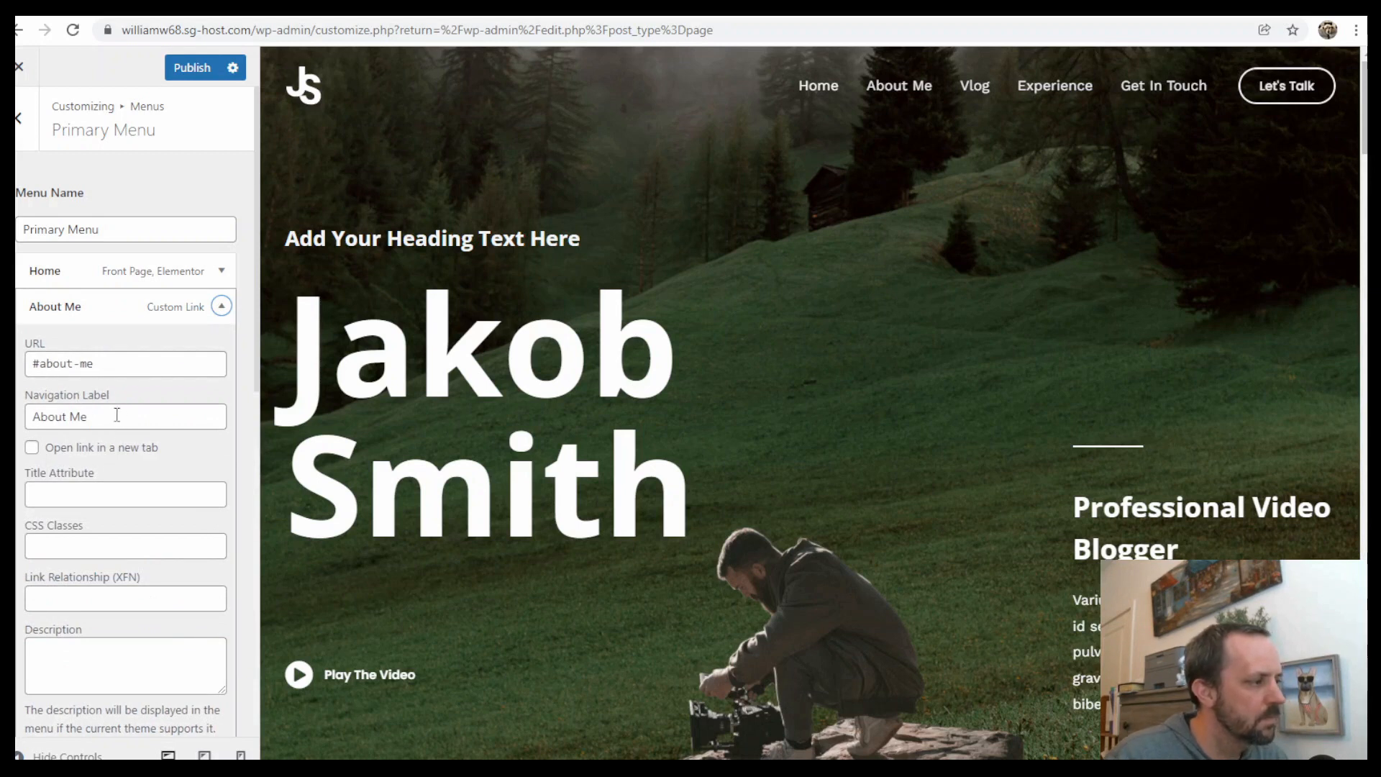
{"action": "left_click", "coordinate": [222, 306]}
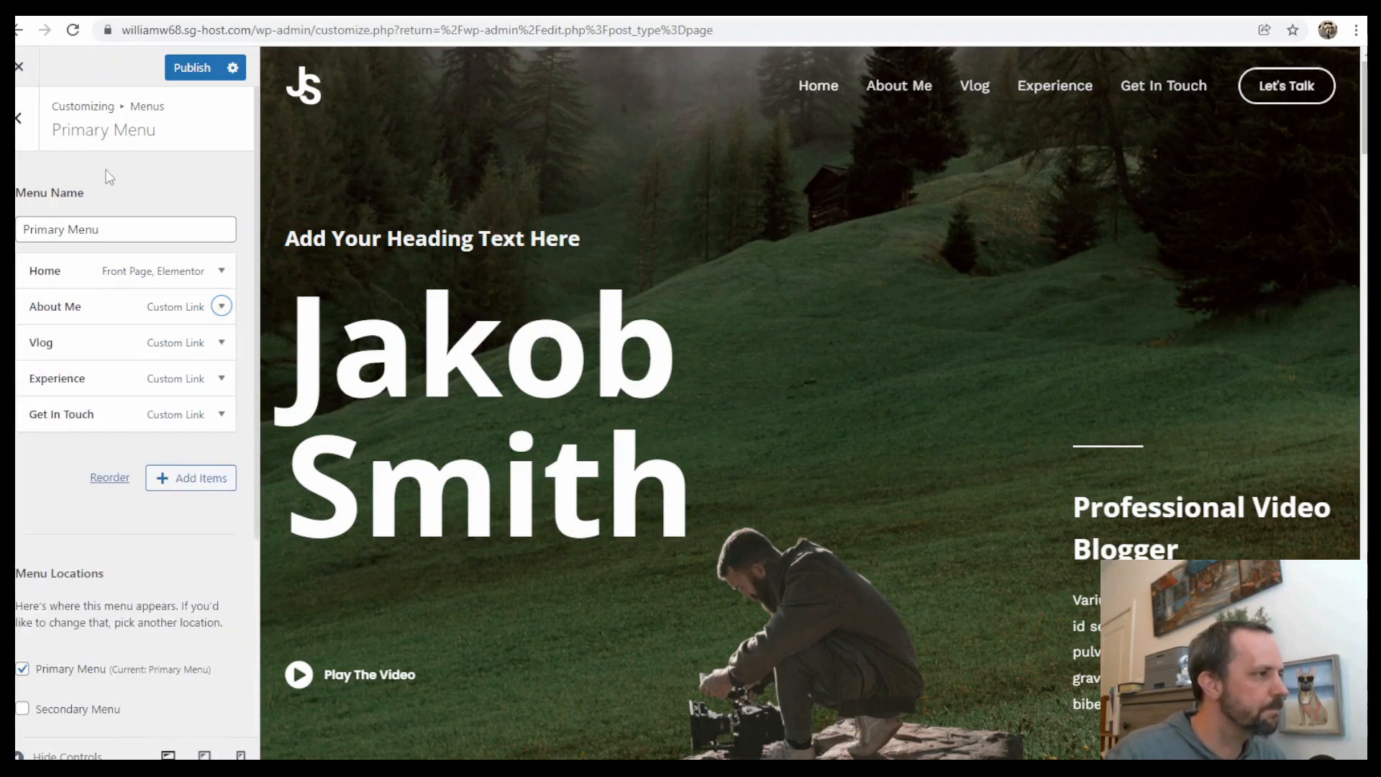
{"action": "left_click", "coordinate": [189, 68]}
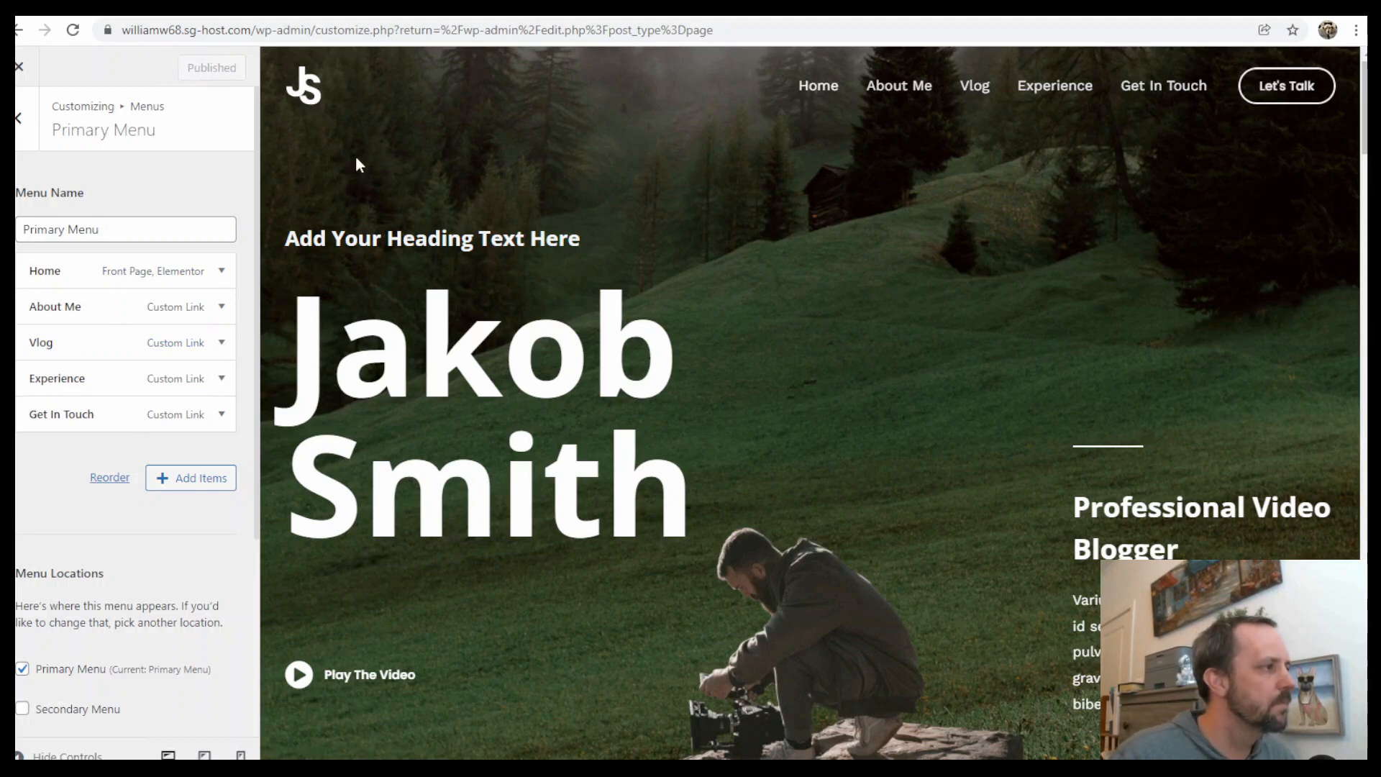
View the live site and test the Experience menu link by scrolling through the page
{"action": "left_click", "coordinate": [22, 72]}
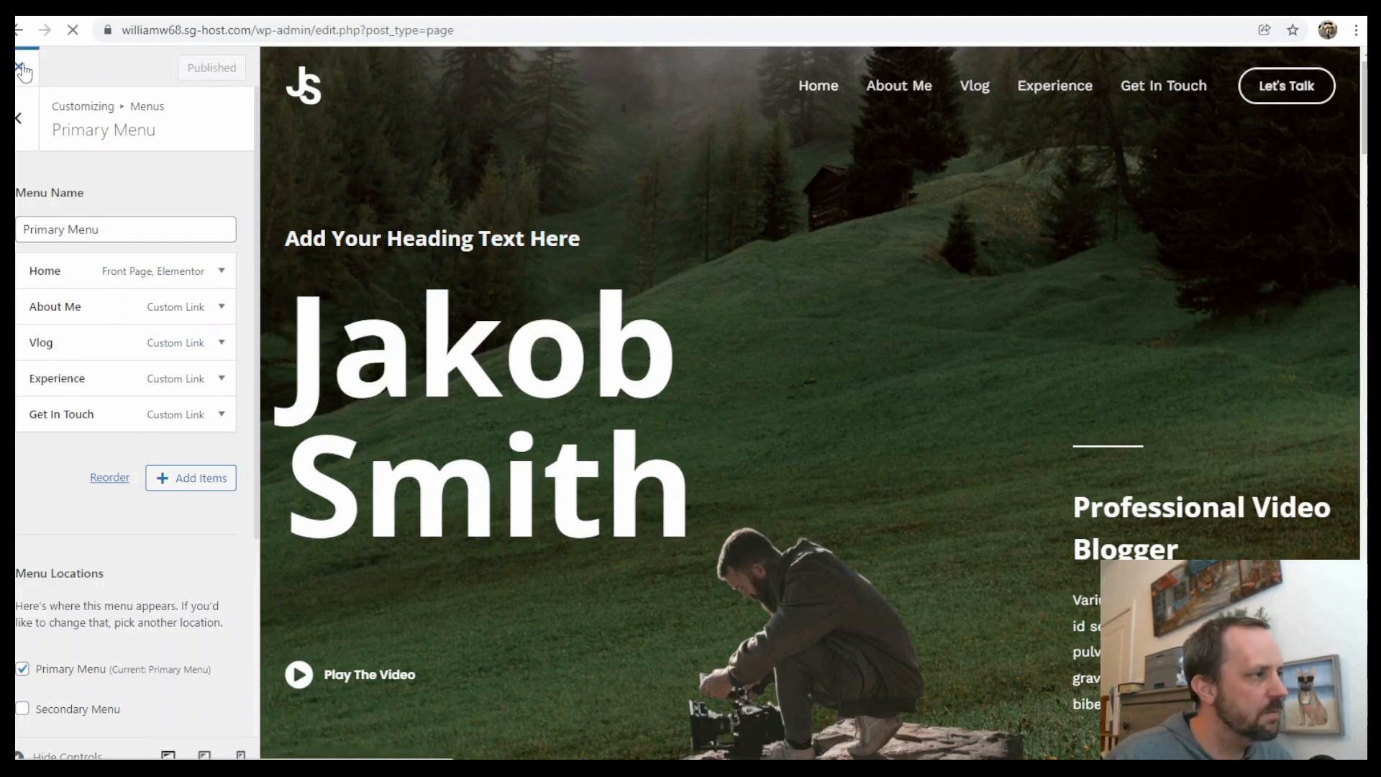
{"action": "left_click", "coordinate": [70, 93]}
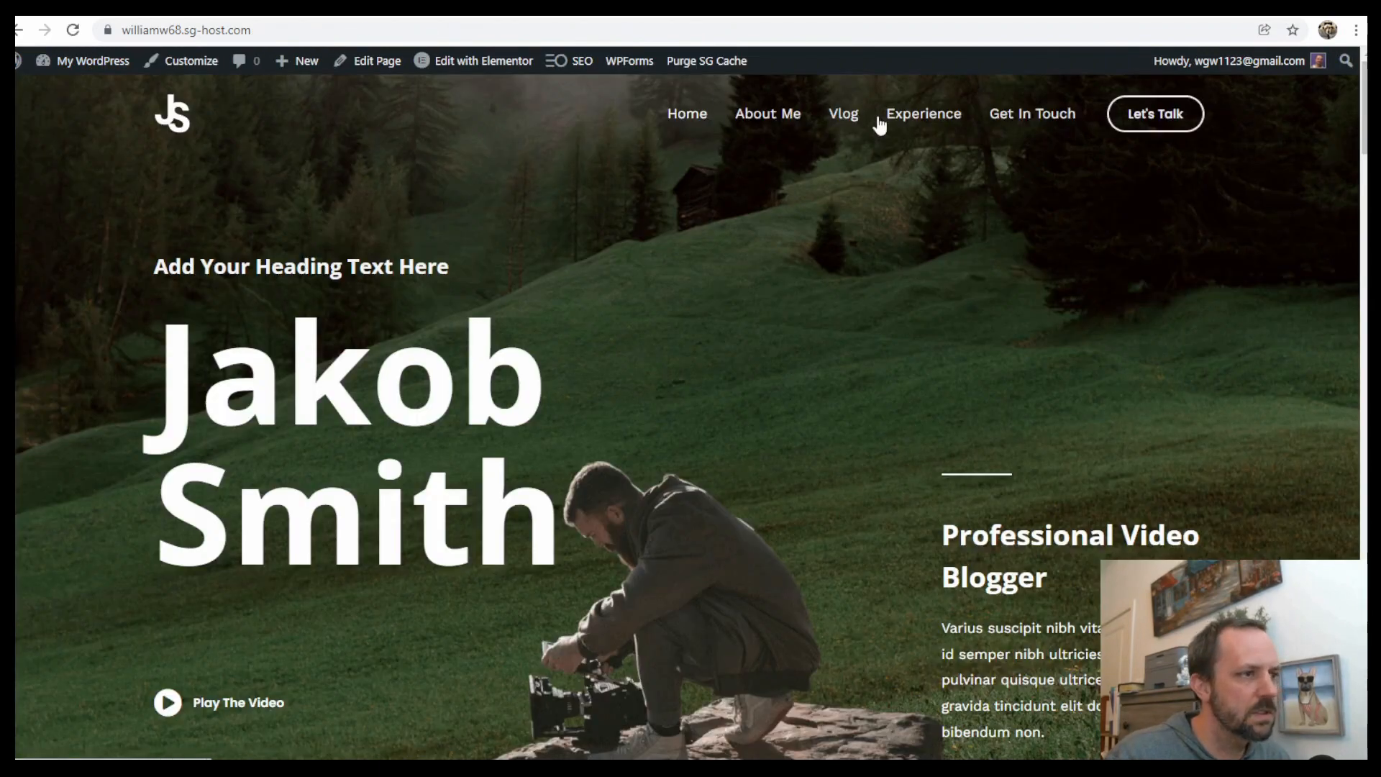
{"action": "left_click", "coordinate": [927, 118]}
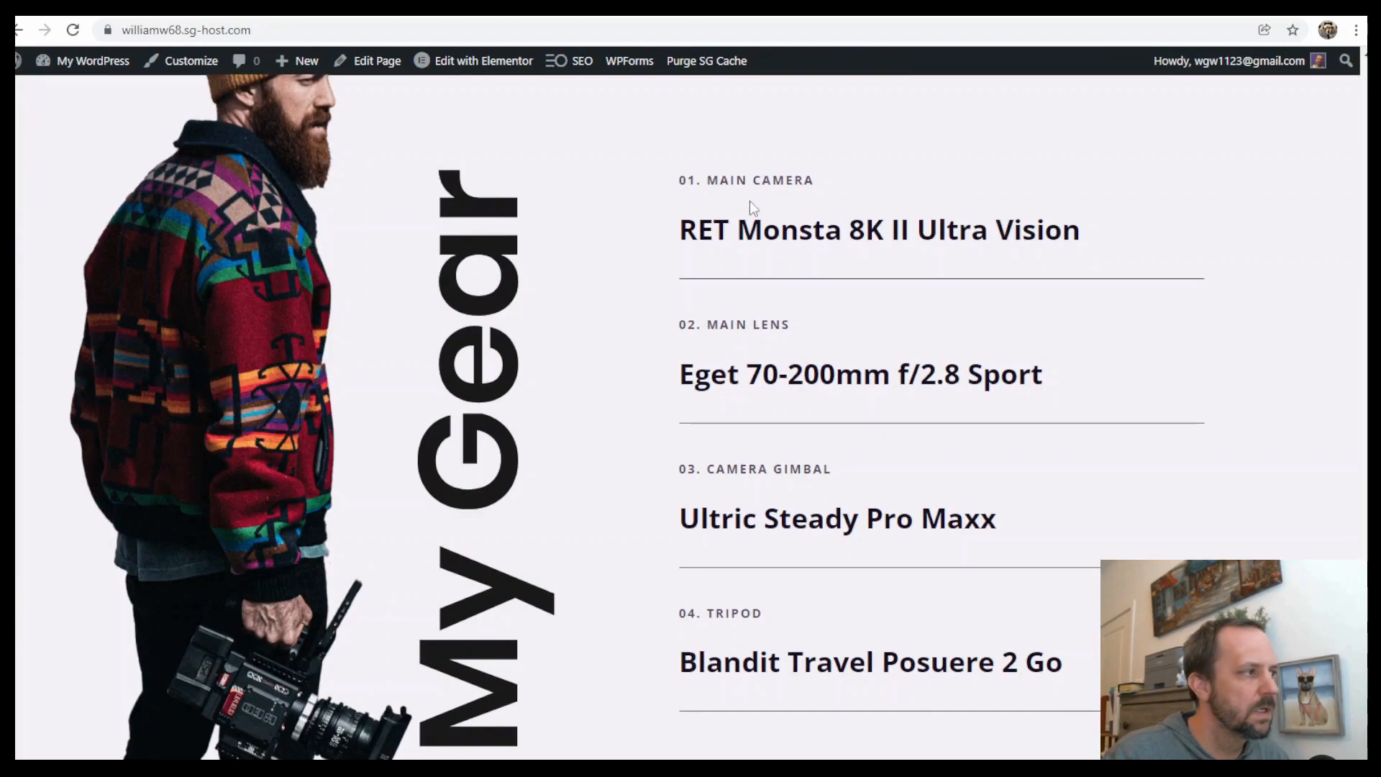
{"action": "scroll", "coordinate": [755, 209], "scroll_direction": "up", "scroll_amount": 3}
{"action": "scroll", "coordinate": [763, 208], "scroll_direction": "down", "scroll_amount": 3}
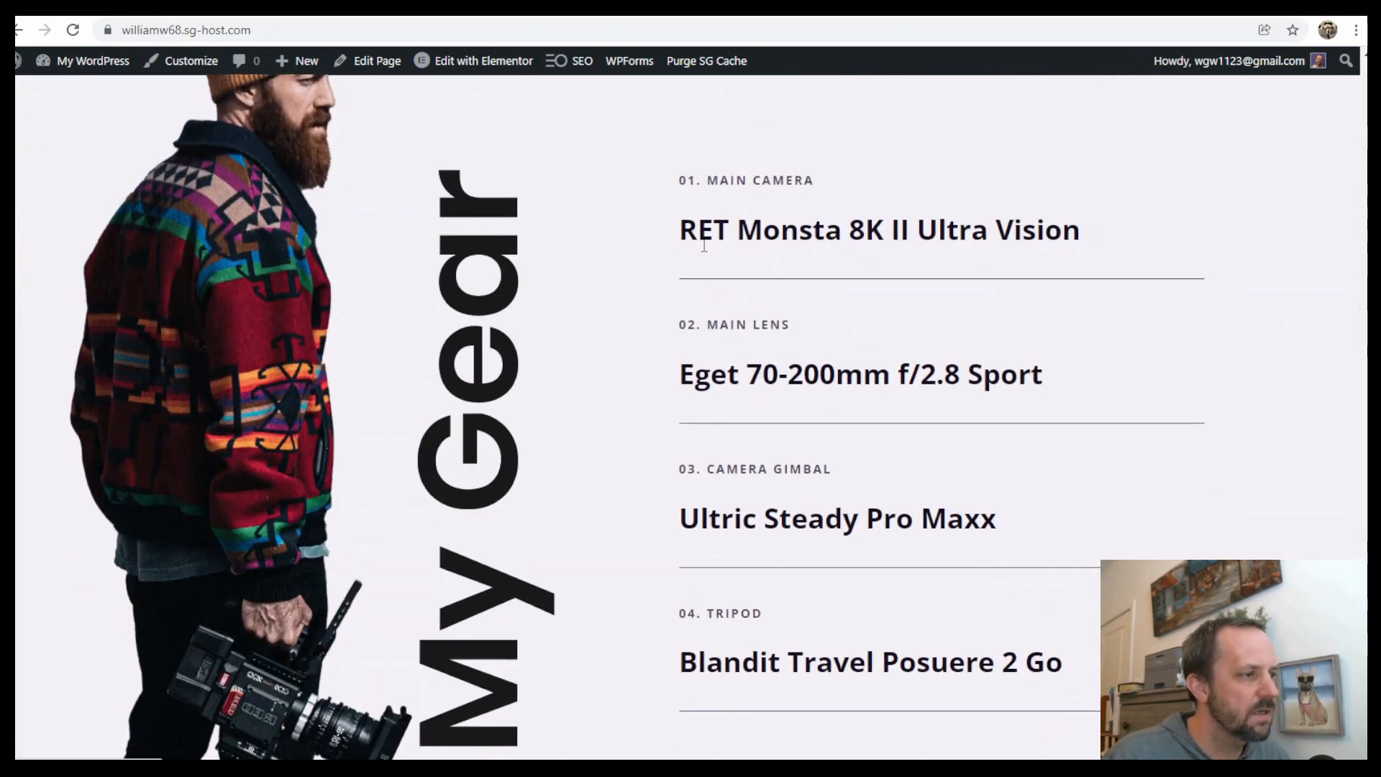
{"action": "scroll", "coordinate": [719, 216], "scroll_direction": "down", "scroll_amount": 3}
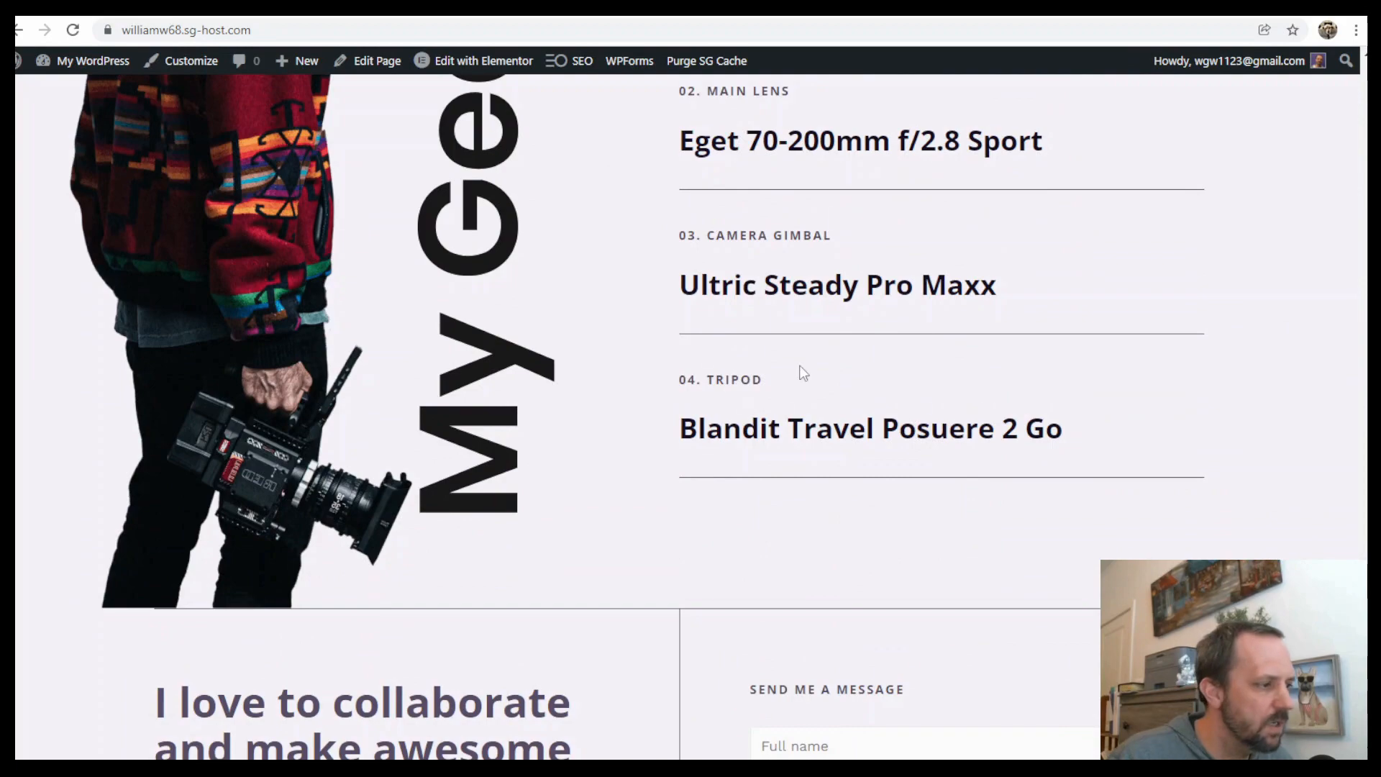
{"action": "scroll", "coordinate": [799, 373], "scroll_direction": "down", "scroll_amount": 6}
{"action": "scroll", "coordinate": [944, 435], "scroll_direction": "up", "scroll_amount": 15}
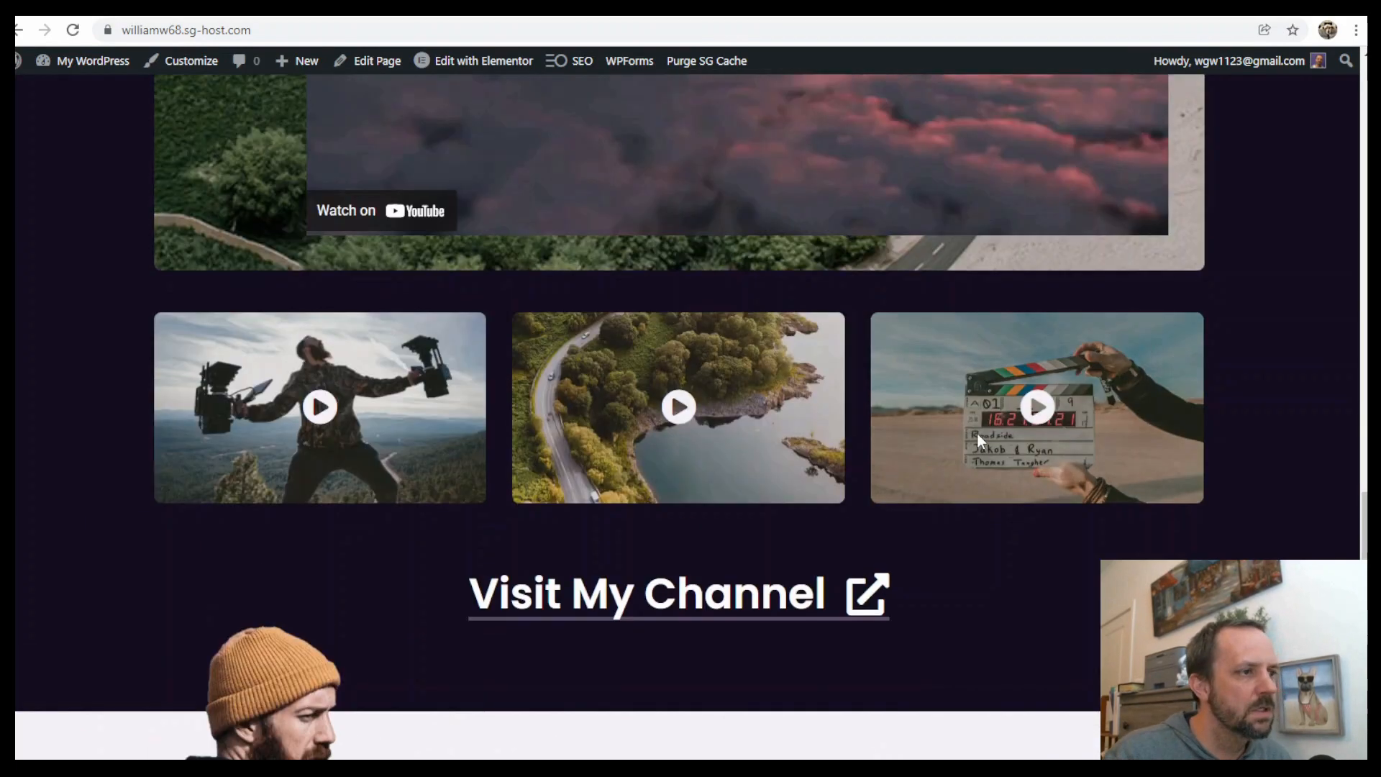
{"action": "scroll", "coordinate": [977, 395], "scroll_direction": "up", "scroll_amount": 10}
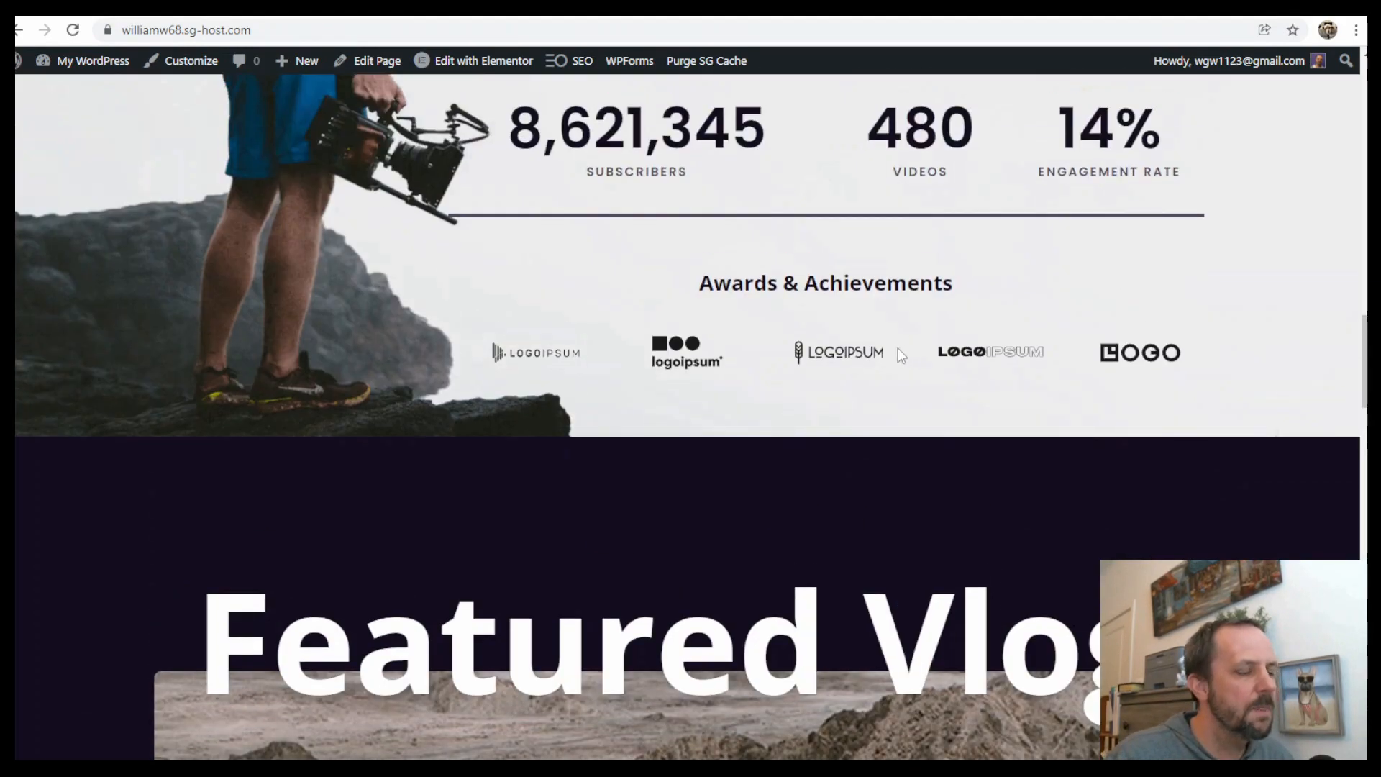
{"action": "scroll", "coordinate": [898, 348], "scroll_direction": "up", "scroll_amount": 15}
{"action": "scroll", "coordinate": [885, 325], "scroll_direction": "up", "scroll_amount": 8}
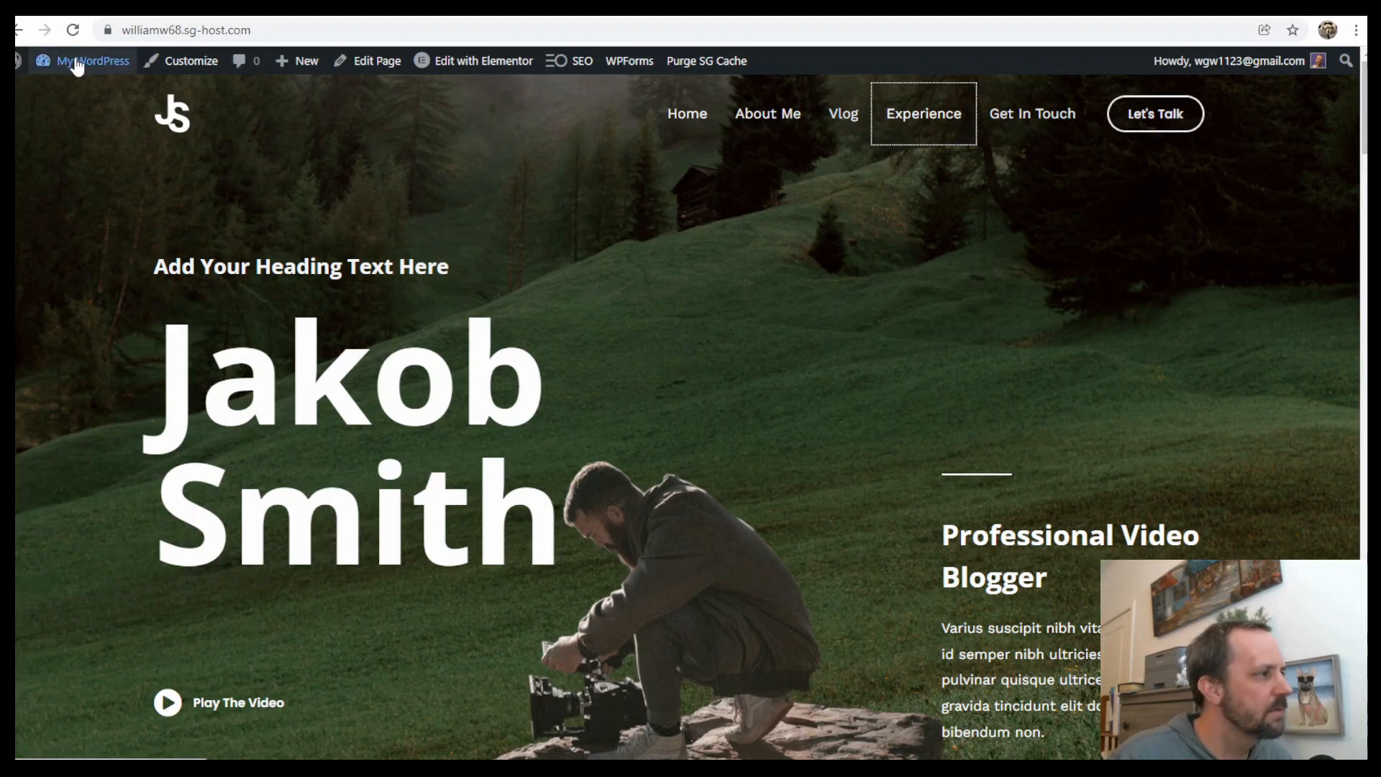
Open the installed plugins list and select the WPForms Lite plugin name
{"action": "mouse_move", "coordinate": [74, 63]}
{"action": "left_click", "coordinate": [69, 98]}
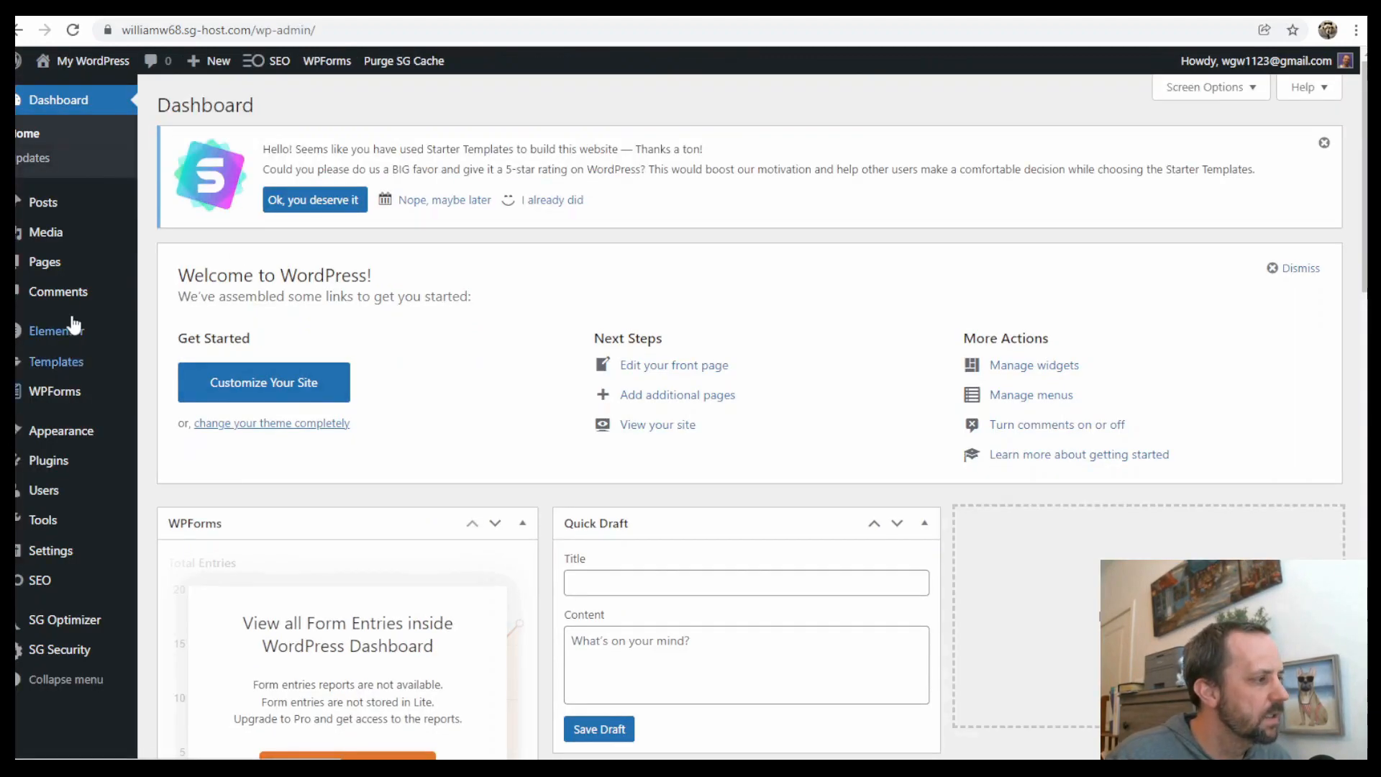
{"action": "left_click", "coordinate": [53, 466]}
{"action": "scroll", "coordinate": [501, 418], "scroll_direction": "down", "scroll_amount": 2}
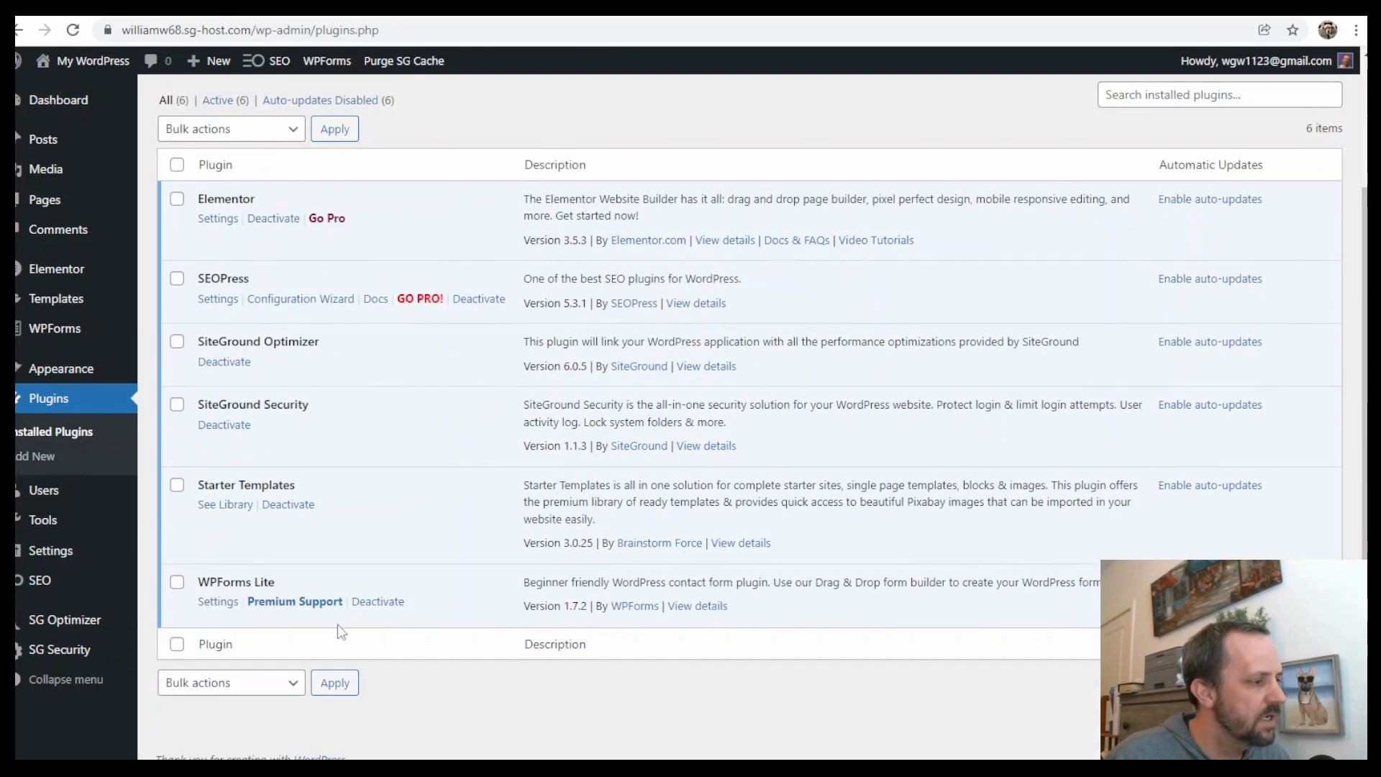
{"action": "left_click_drag", "start_coordinate": [199, 581], "coordinate": [274, 582]}
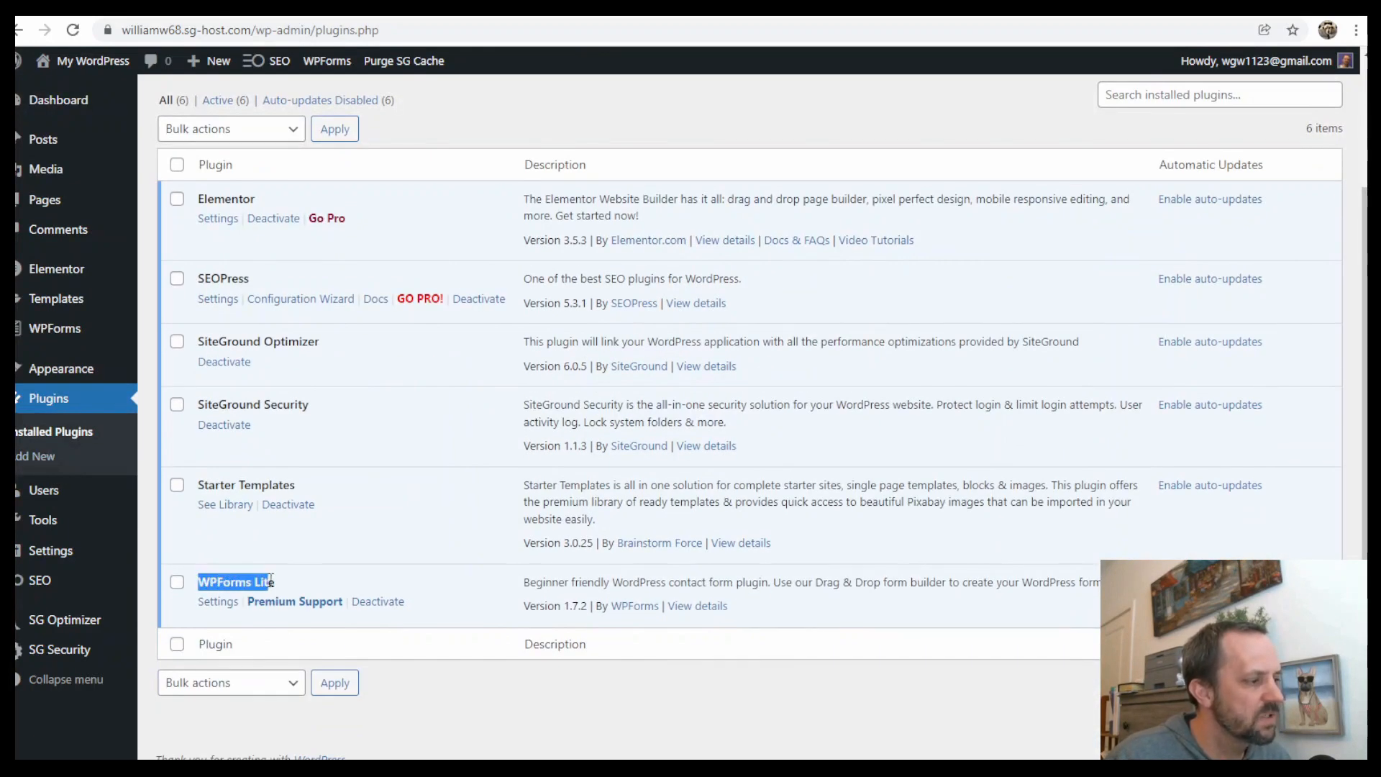
{"action": "left_click", "coordinate": [268, 581]}
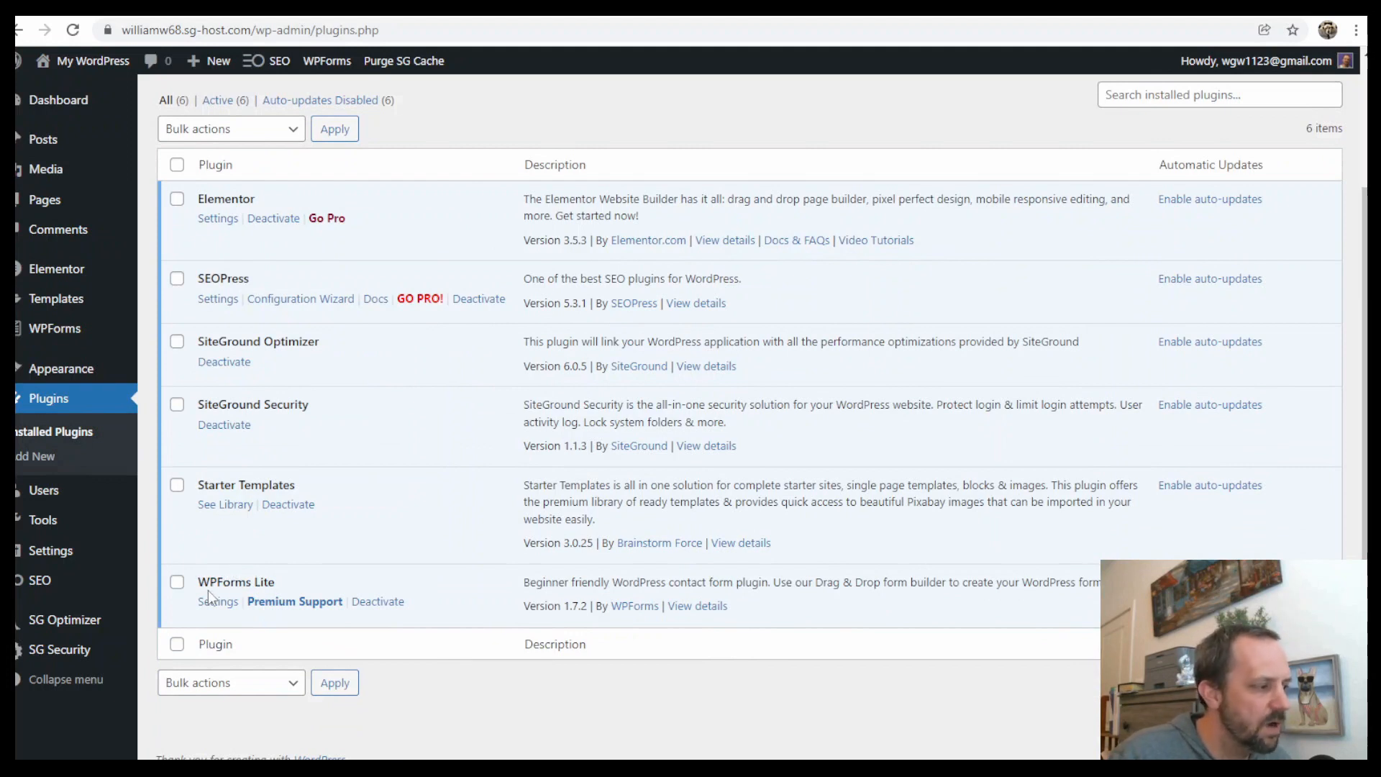
{"action": "left_click_drag", "start_coordinate": [200, 581], "coordinate": [252, 582]}
{"action": "left_click", "coordinate": [268, 581]}
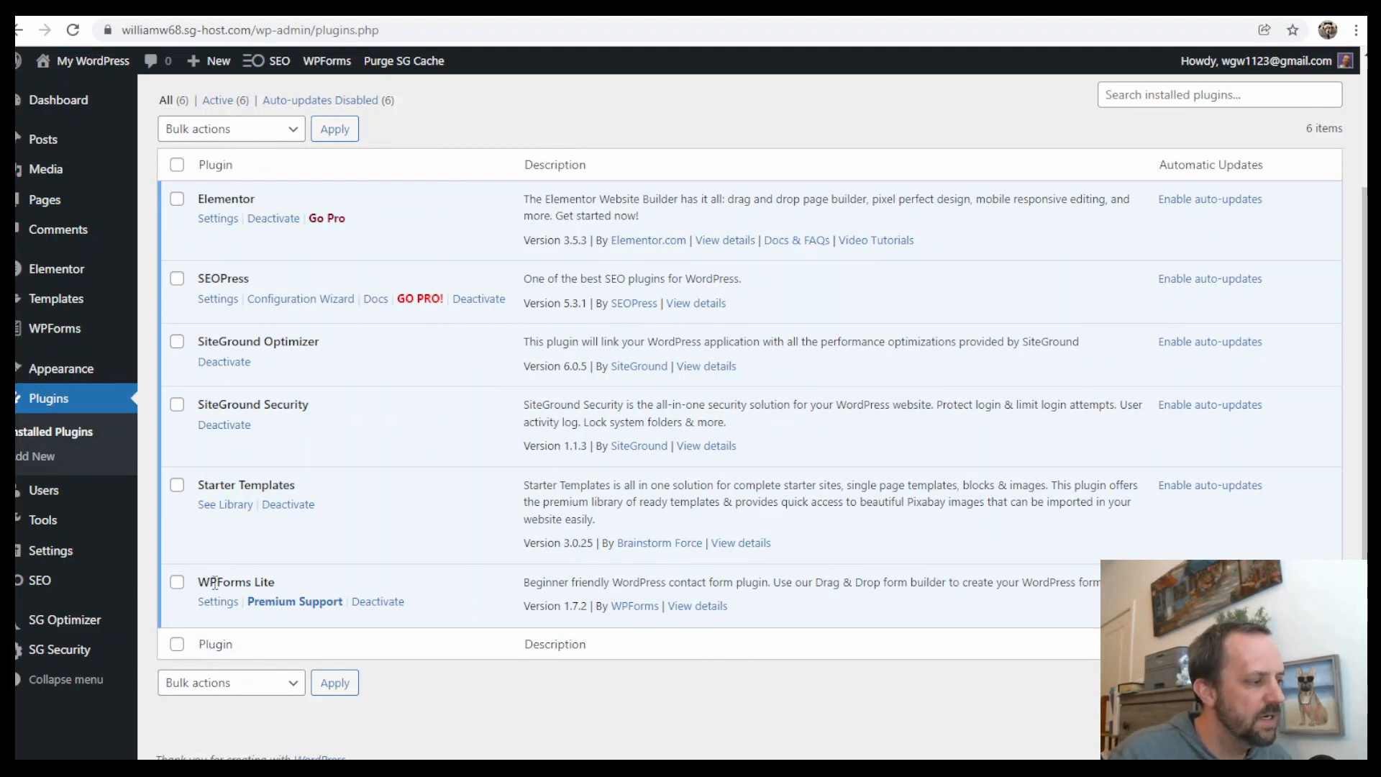
{"action": "left_click_drag", "start_coordinate": [213, 584], "coordinate": [270, 581]}
{"action": "left_click", "coordinate": [268, 581]}
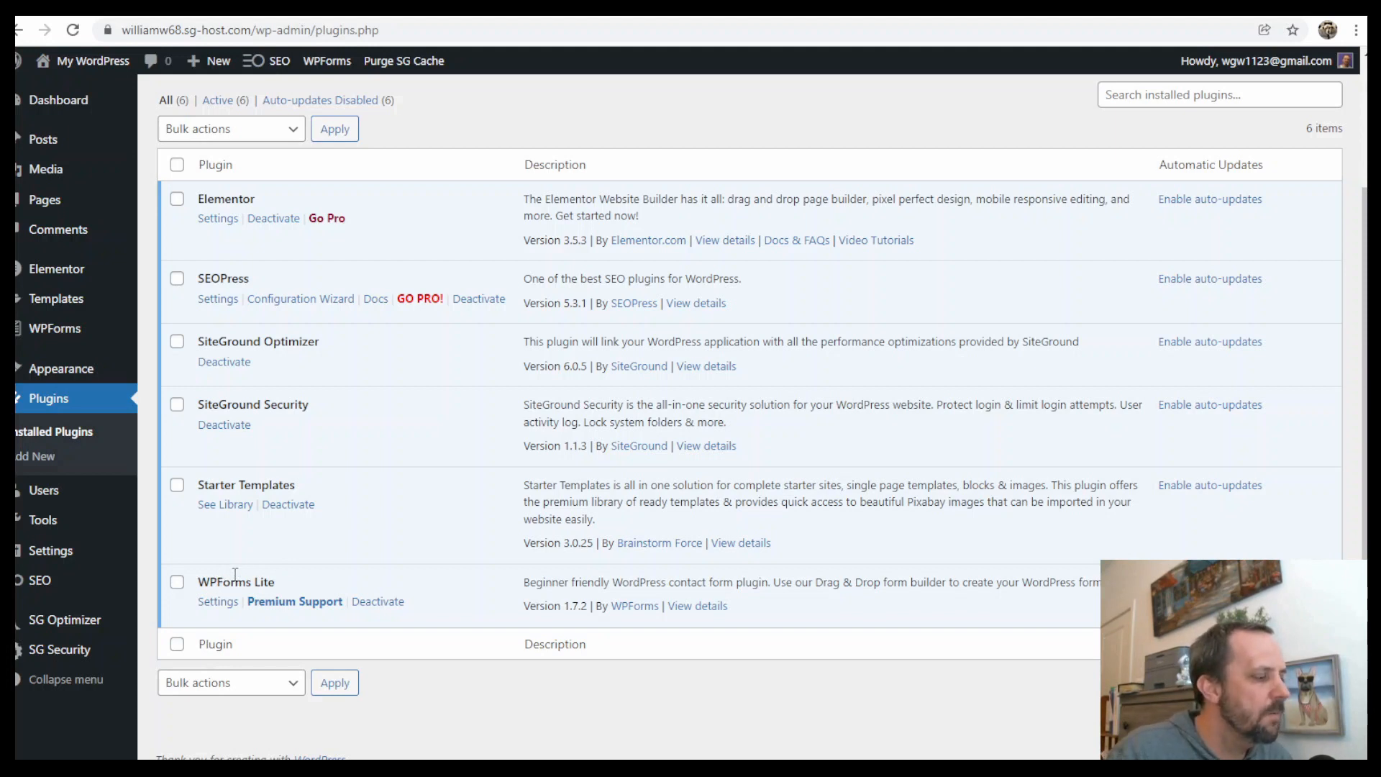
{"action": "left_click_drag", "start_coordinate": [210, 581], "coordinate": [259, 581]}
{"action": "left_click", "coordinate": [259, 581]}
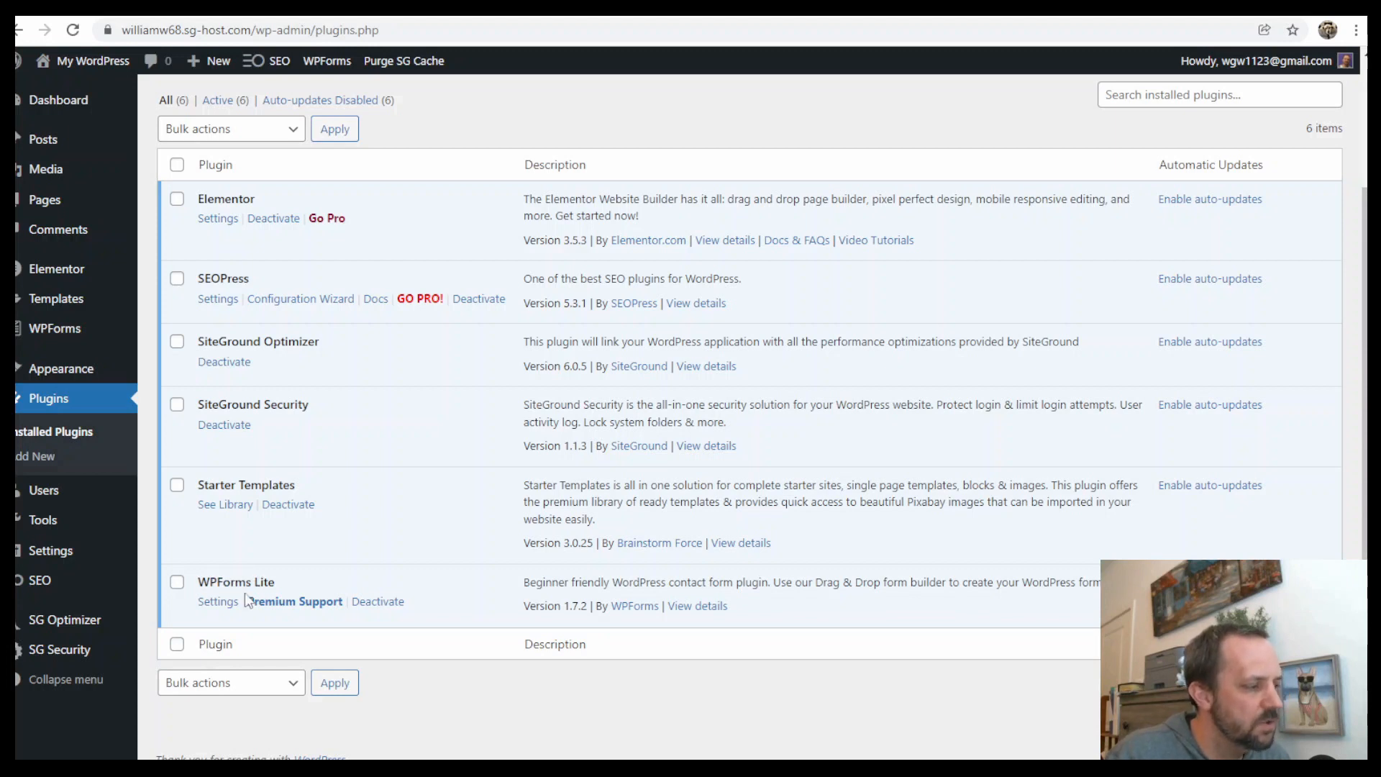